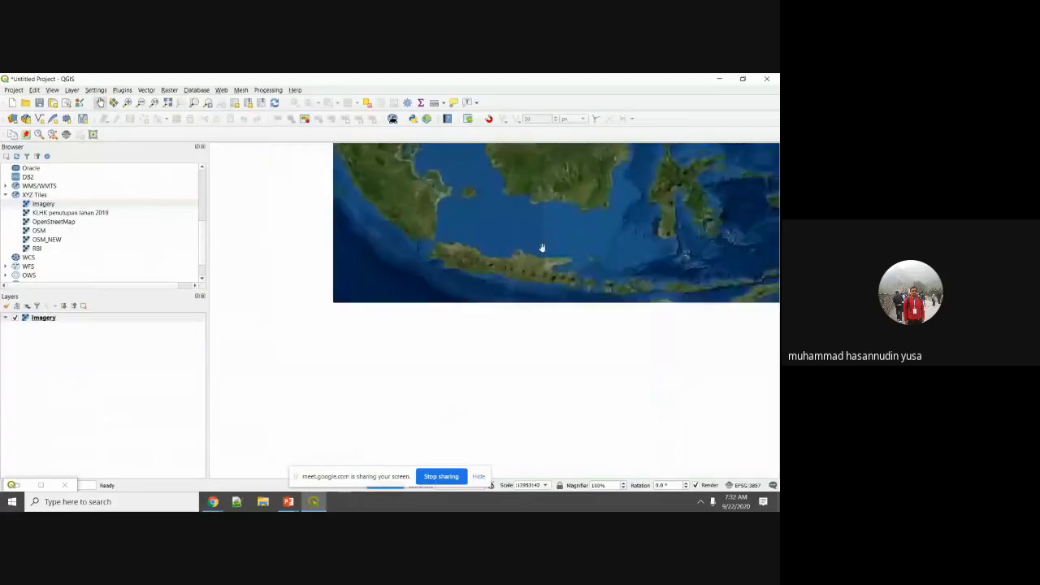
Step: Add the raster file 1209-143.jpg from the Pertemuan 4 folder to the project as a layer
{"action": "left_click_drag", "start_coordinate": [350, 414], "coordinate": [581, 203]}
{"action": "scroll", "coordinate": [451, 256], "scroll_direction": "up", "scroll_amount": 5}
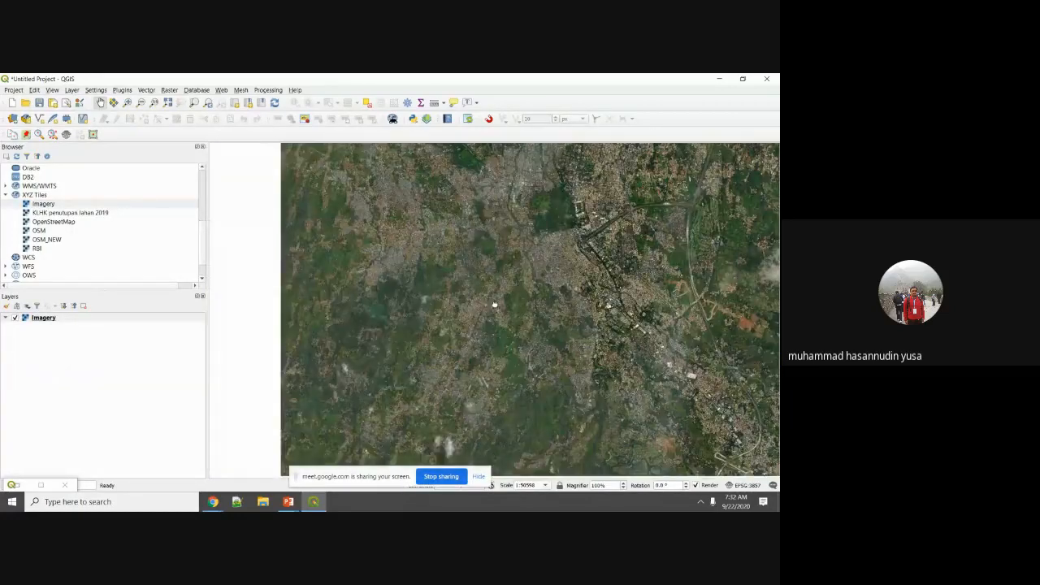
{"action": "left_click", "coordinate": [166, 90]}
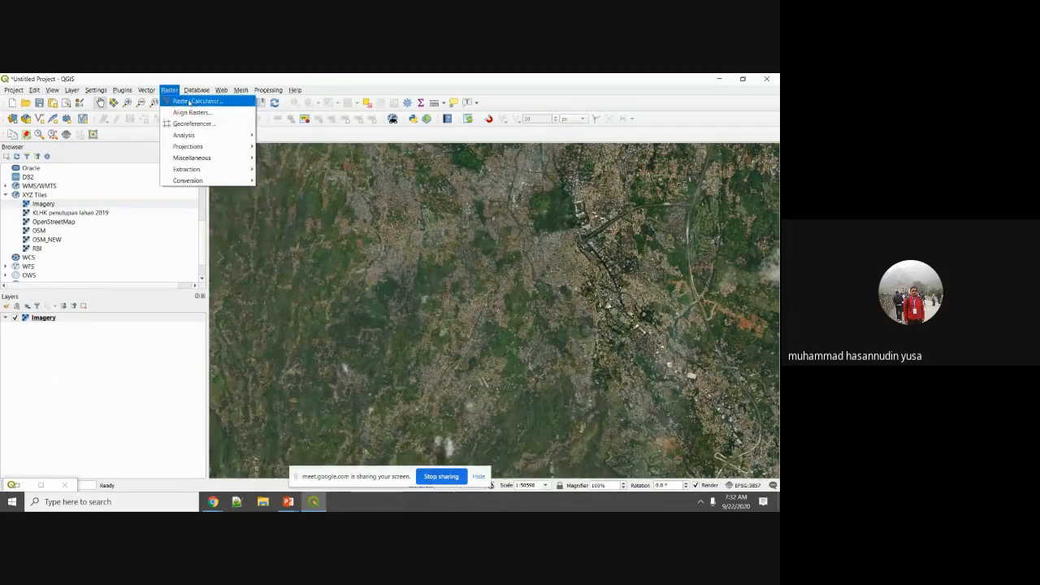
{"action": "mouse_move", "coordinate": [187, 135]}
{"action": "mouse_move", "coordinate": [72, 90]}
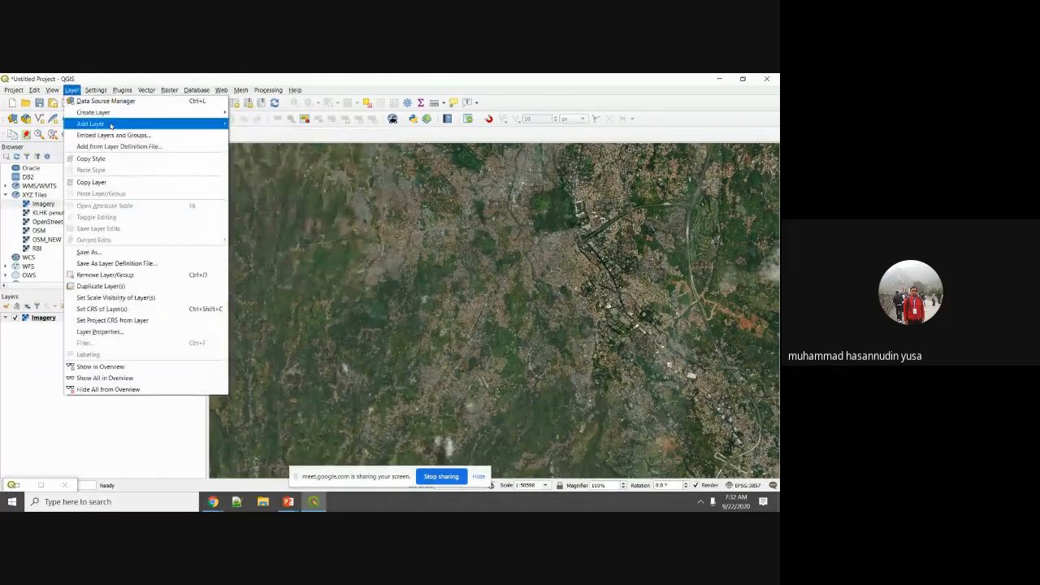
{"action": "left_click", "coordinate": [246, 138]}
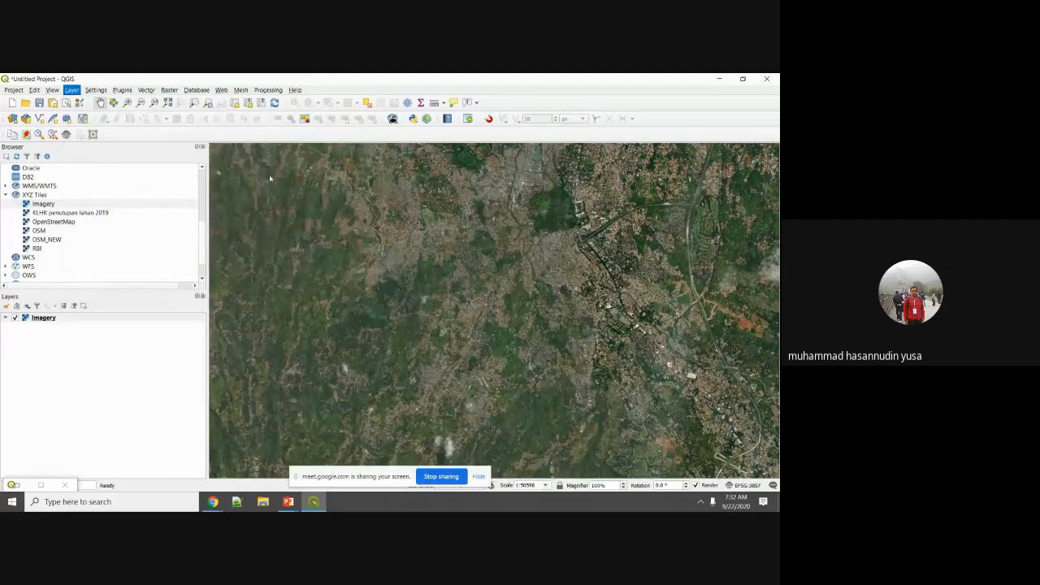
{"action": "left_click", "coordinate": [608, 237]}
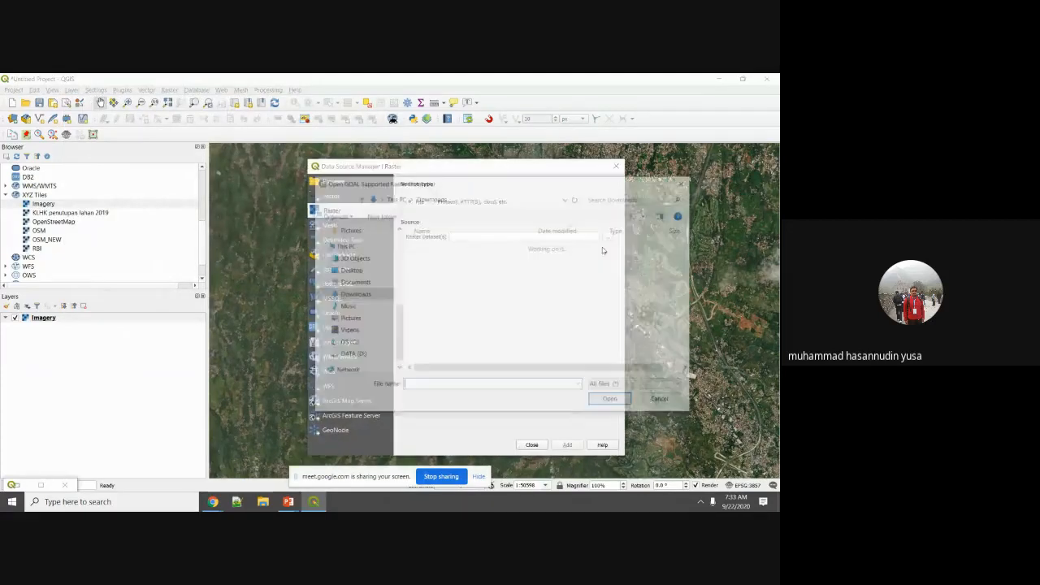
{"action": "scroll", "coordinate": [379, 309], "scroll_direction": "up", "scroll_amount": 3}
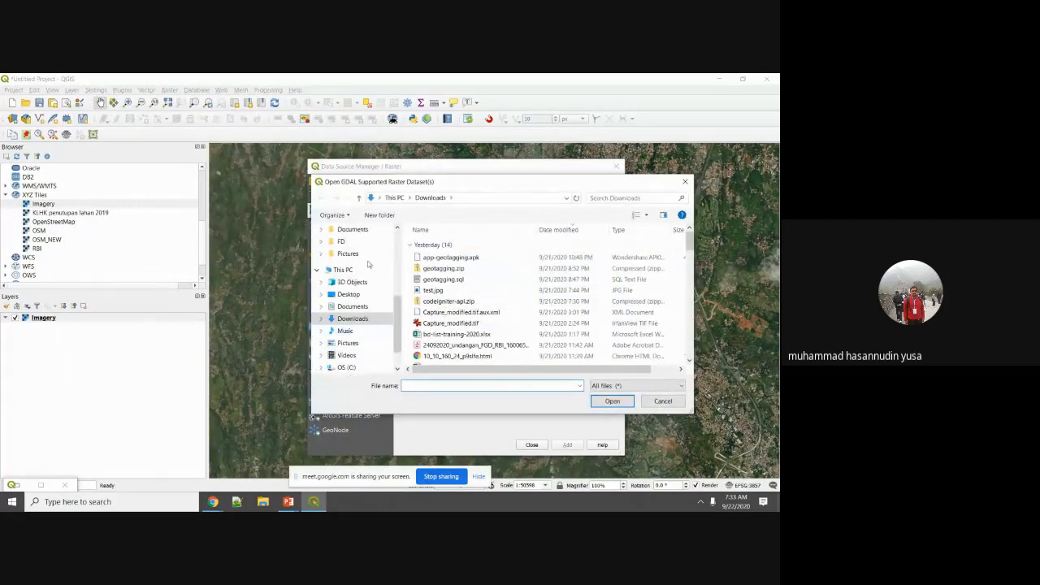
{"action": "left_click", "coordinate": [355, 266]}
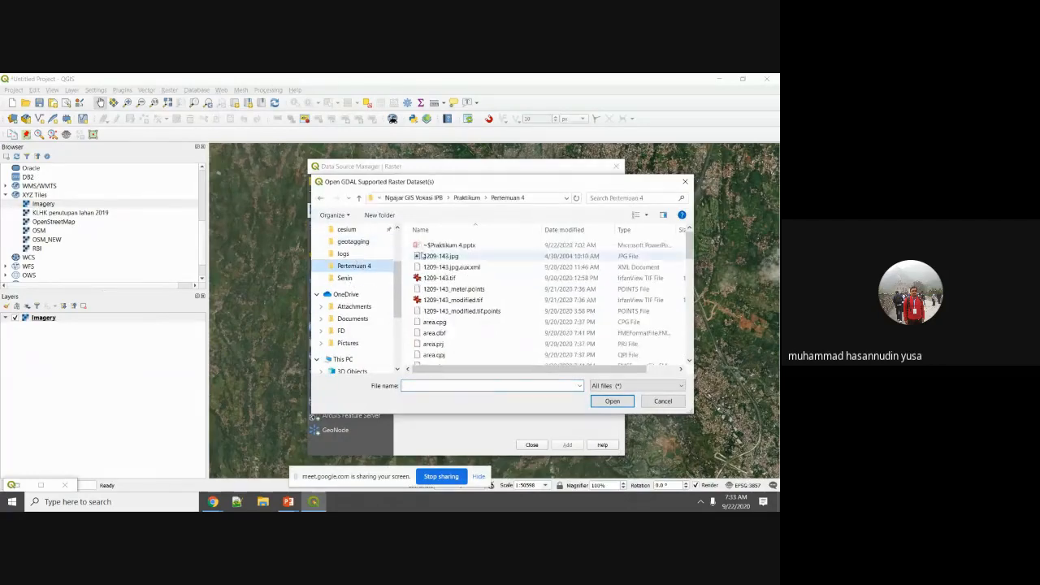
{"action": "double_click", "coordinate": [487, 256]}
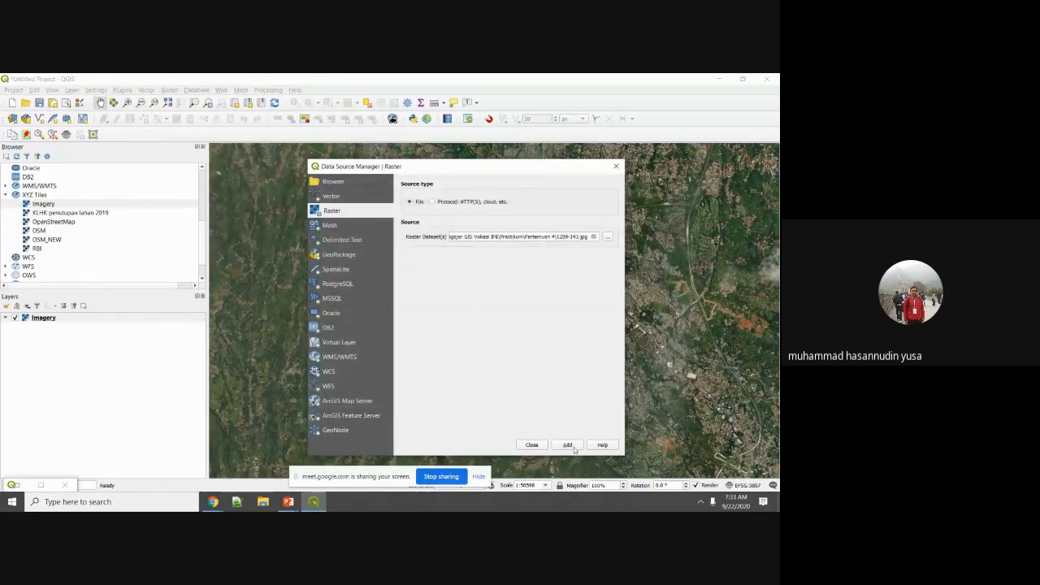
{"action": "left_click", "coordinate": [573, 447]}
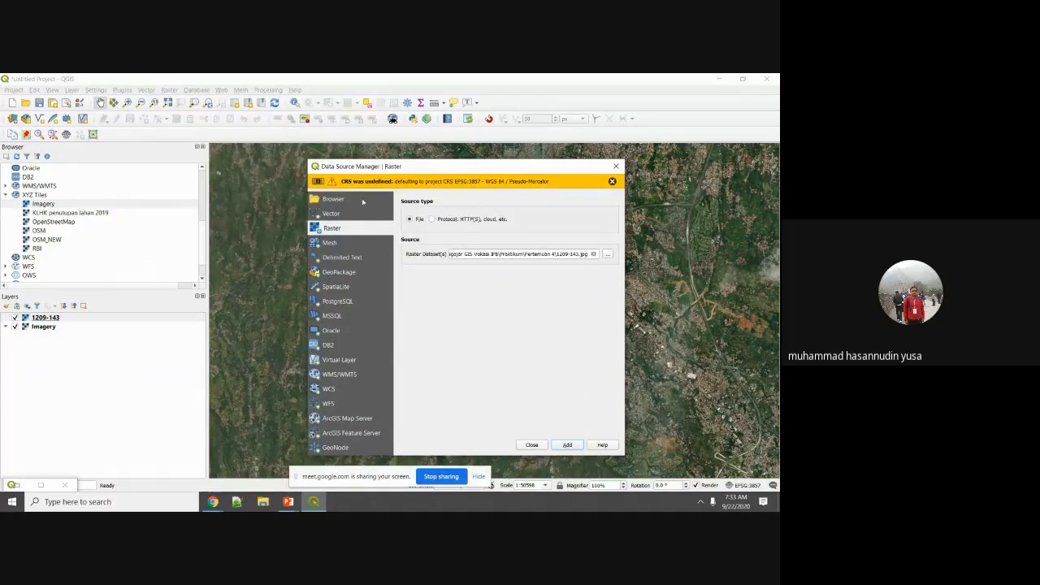
{"action": "left_click", "coordinate": [531, 444]}
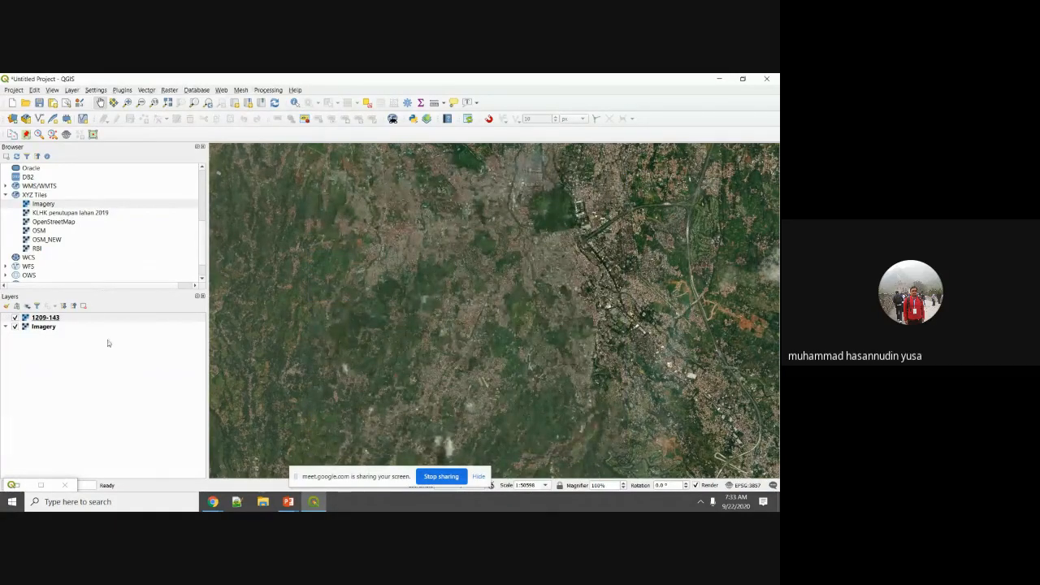
Step: Zoom to the 1209-143 layer and inspect its placement with the Imagery basemap switched off and on again
{"action": "right_click", "coordinate": [47, 322]}
{"action": "left_click", "coordinate": [65, 327]}
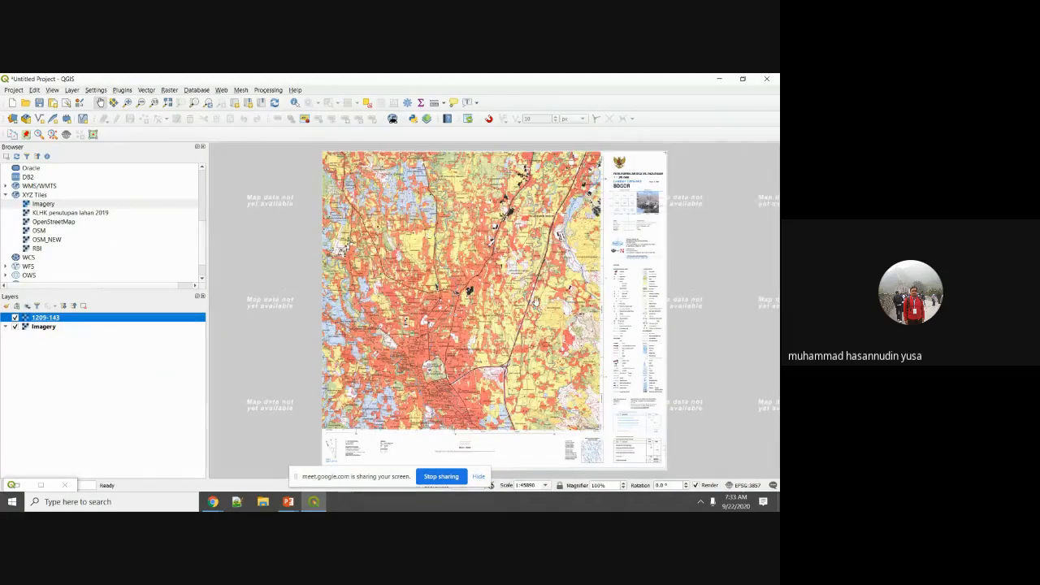
{"action": "scroll", "coordinate": [536, 302], "scroll_direction": "down", "scroll_amount": 1}
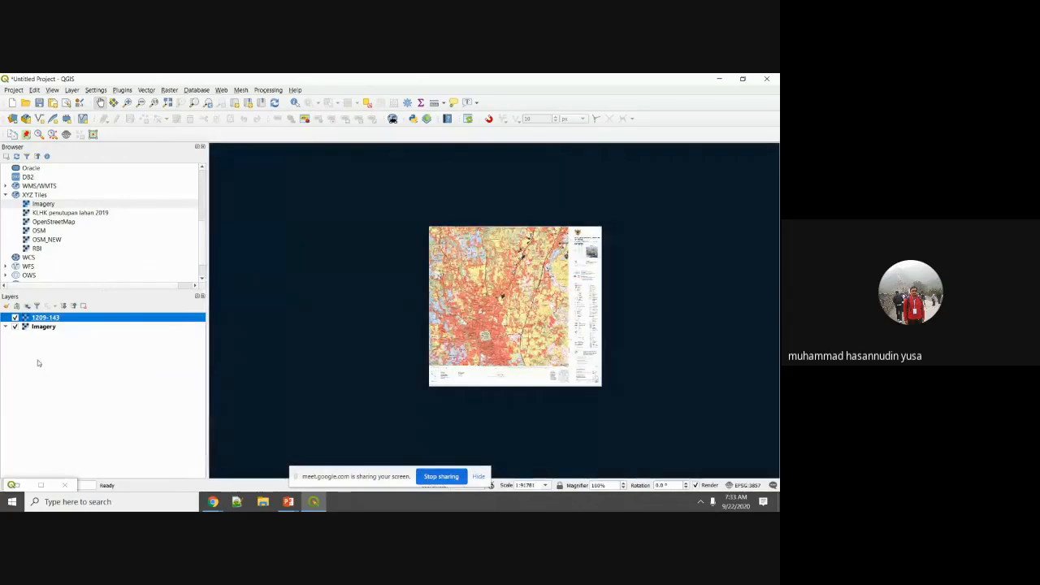
{"action": "left_click", "coordinate": [14, 327]}
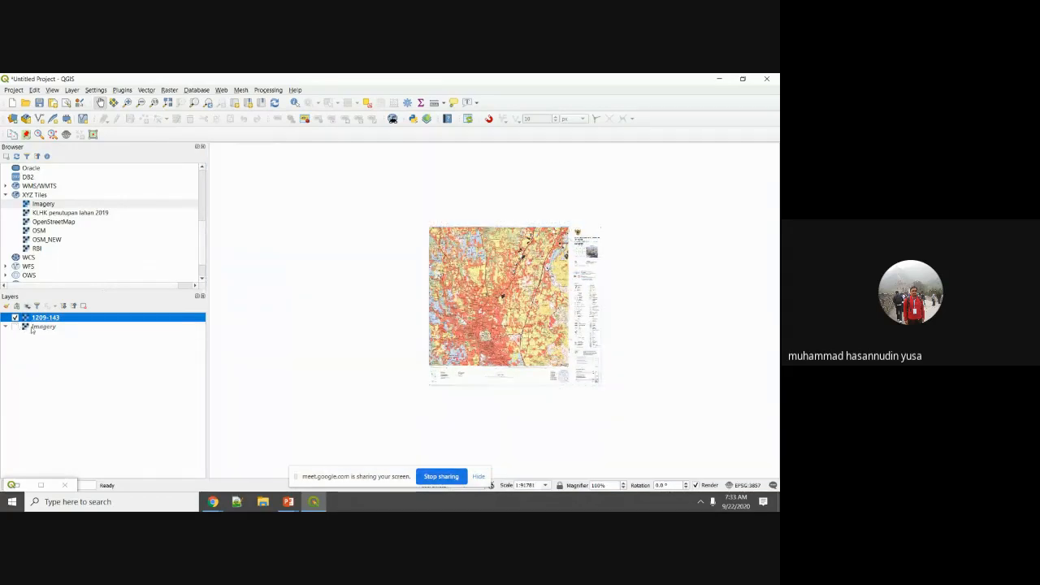
{"action": "scroll", "coordinate": [453, 333], "scroll_direction": "up", "scroll_amount": 1}
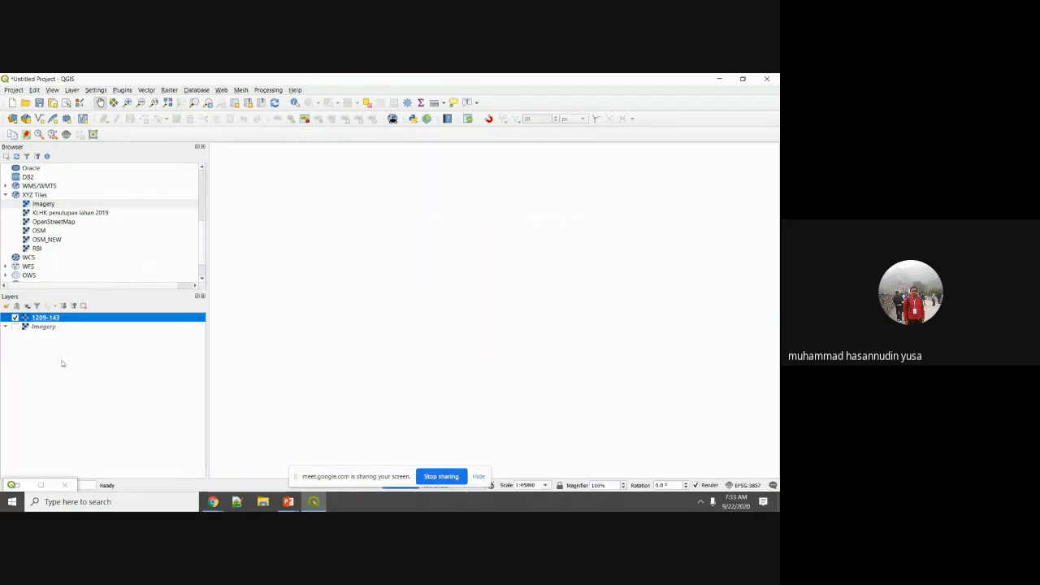
{"action": "left_click", "coordinate": [15, 326]}
{"action": "left_click_drag", "start_coordinate": [339, 274], "coordinate": [391, 340]}
{"action": "left_click_drag", "start_coordinate": [416, 222], "coordinate": [428, 251]}
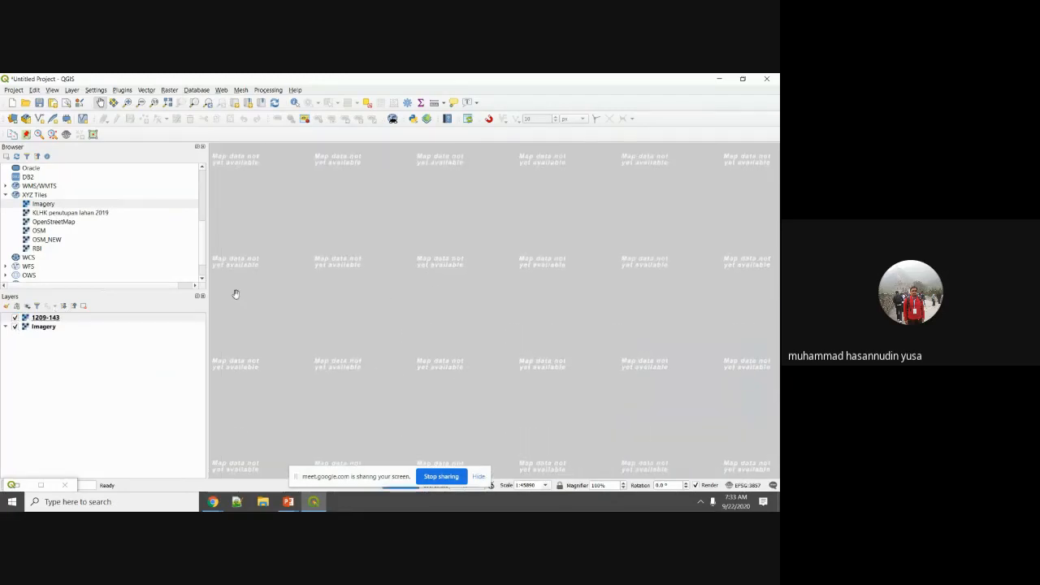
Step: Remove the 1209-143 layer from the project
{"action": "right_click", "coordinate": [53, 317]}
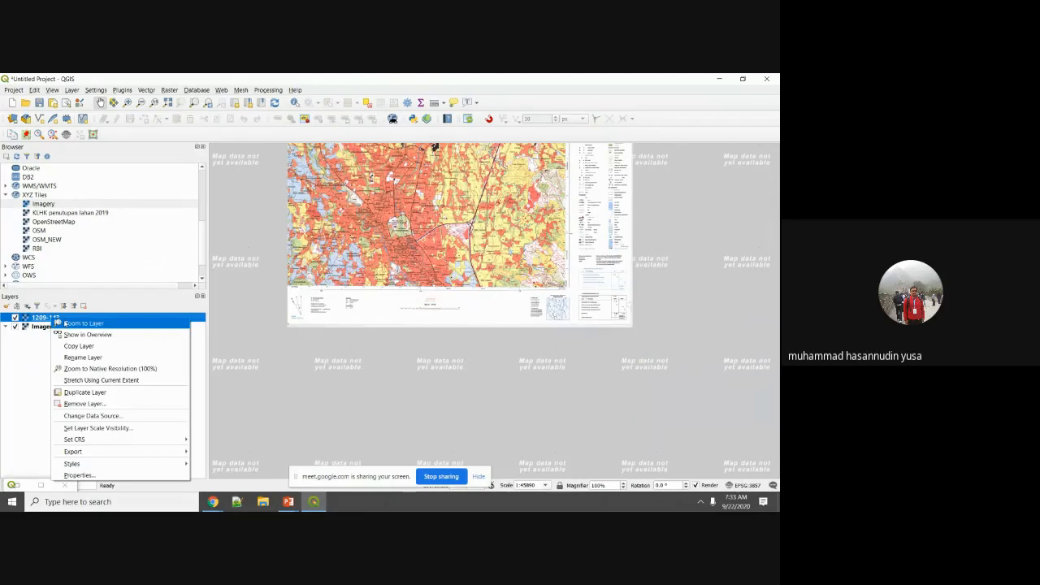
{"action": "left_click", "coordinate": [86, 403]}
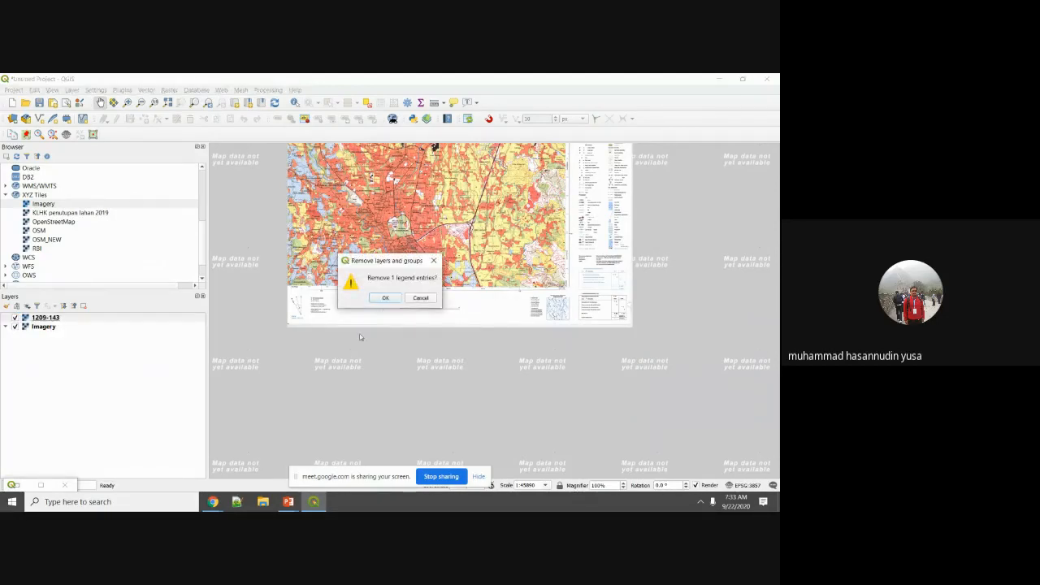
{"action": "key", "text": "Return"}
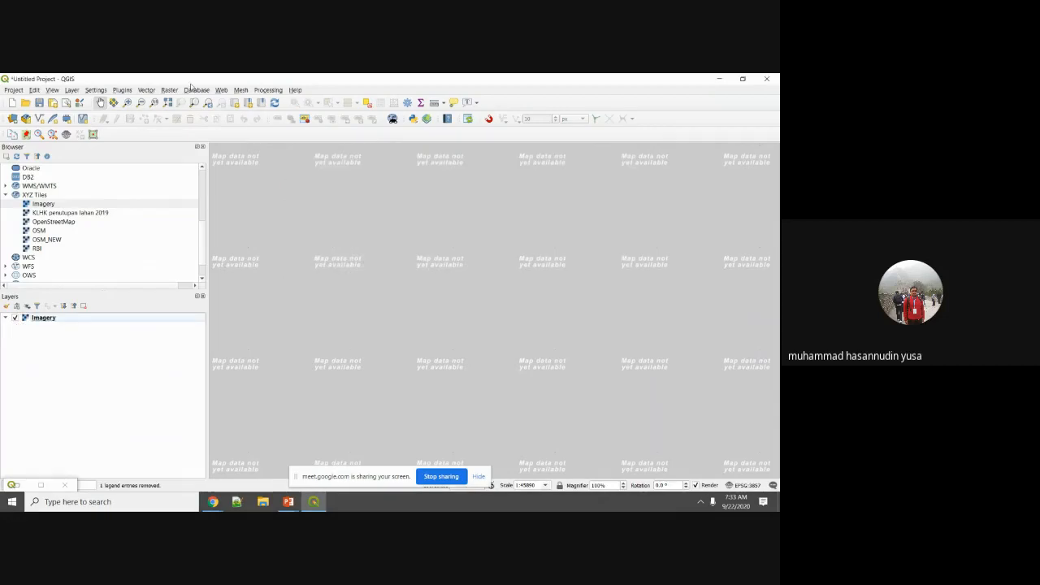
Step: Open the Georeferencer tool for raster data
{"action": "left_click", "coordinate": [174, 91]}
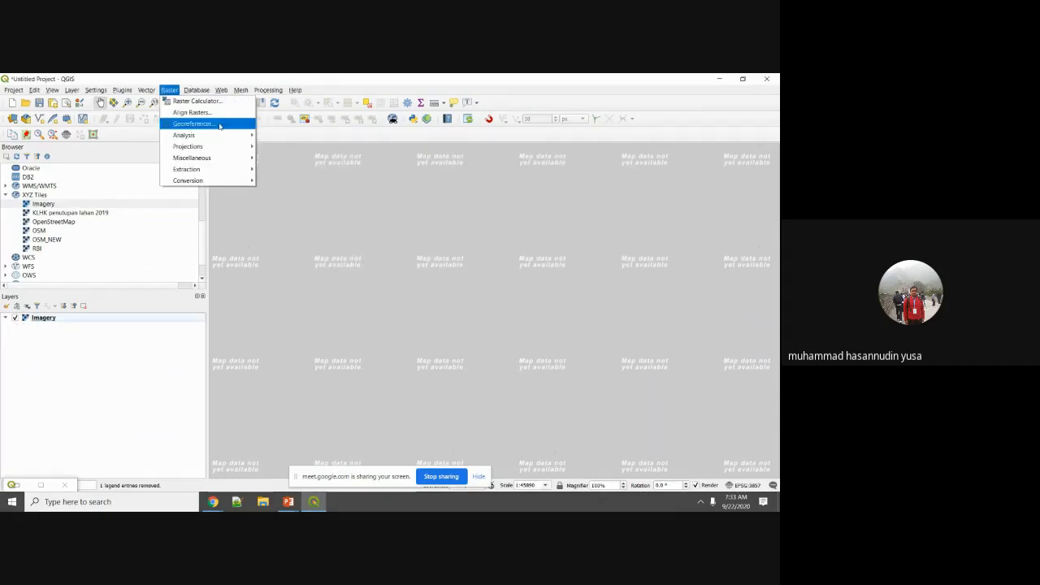
{"action": "left_click", "coordinate": [219, 126]}
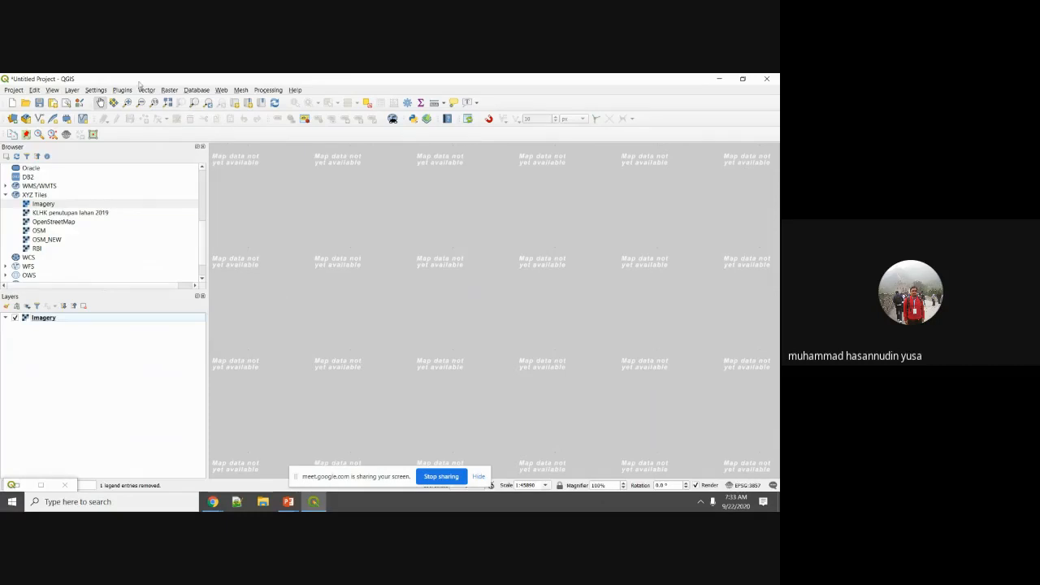
{"action": "left_click", "coordinate": [166, 91]}
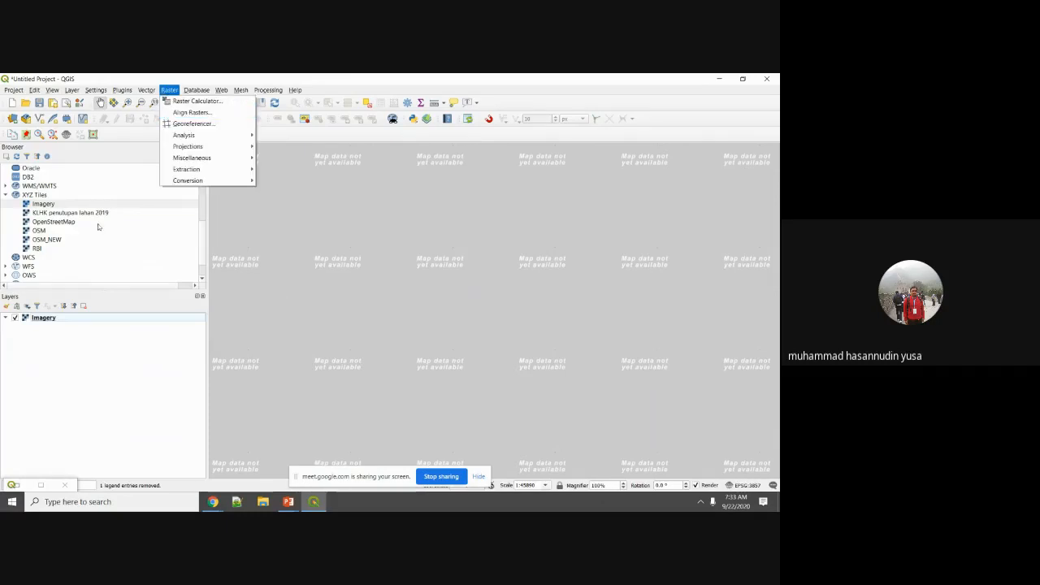
{"action": "left_click", "coordinate": [188, 123]}
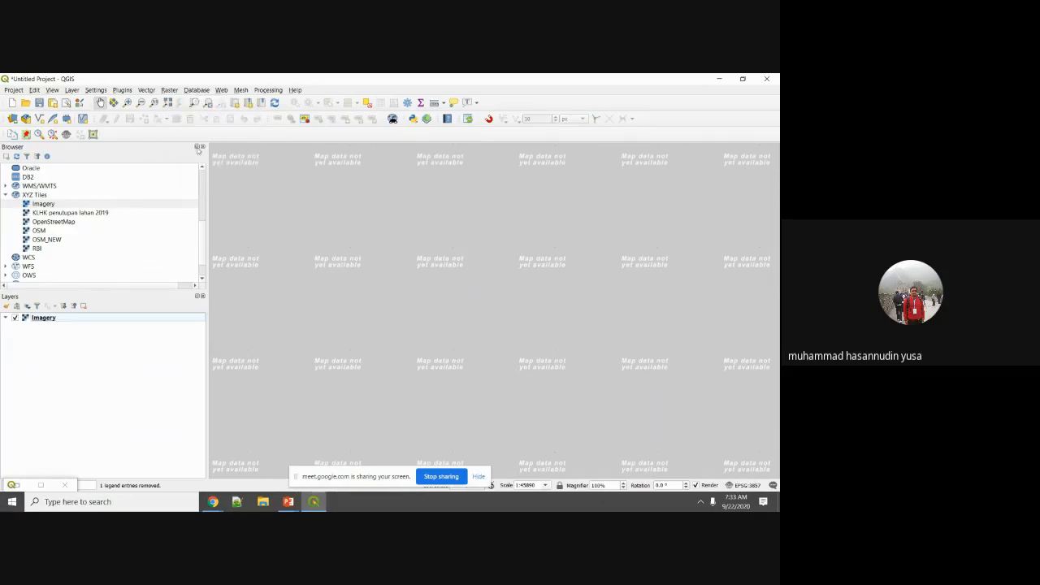
Step: End the running PowerPoint slideshow and switch back to the QGIS Georeferencer window
{"action": "left_click", "coordinate": [317, 503]}
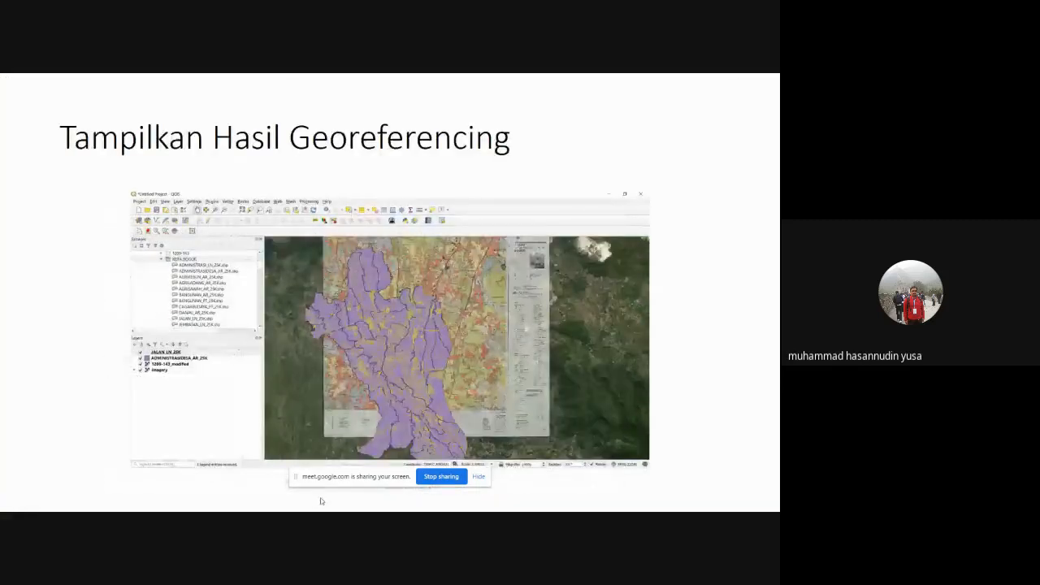
{"action": "left_click", "coordinate": [321, 502]}
{"action": "key", "text": "Escape"}
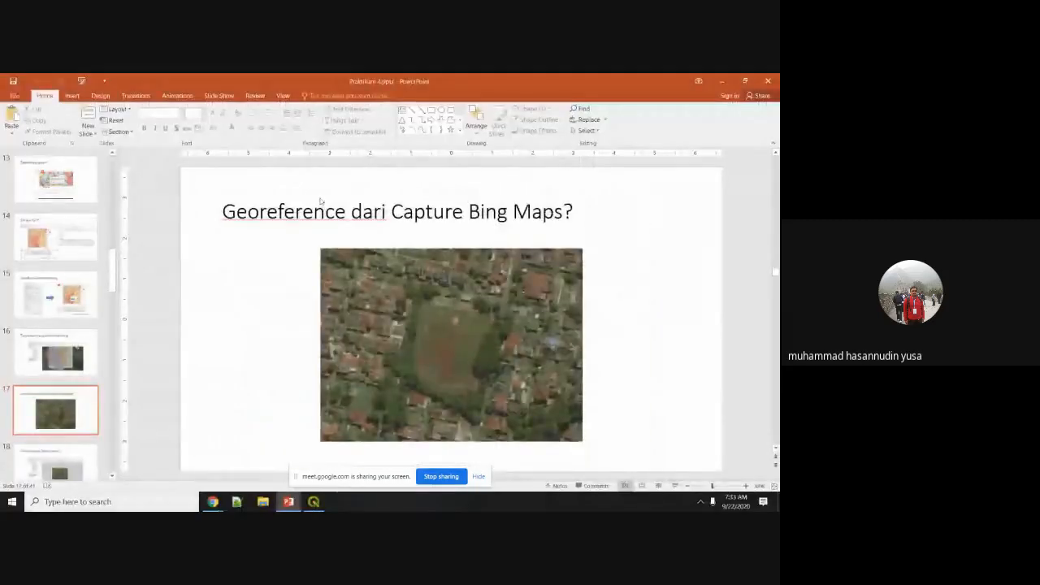
{"action": "left_click", "coordinate": [317, 508]}
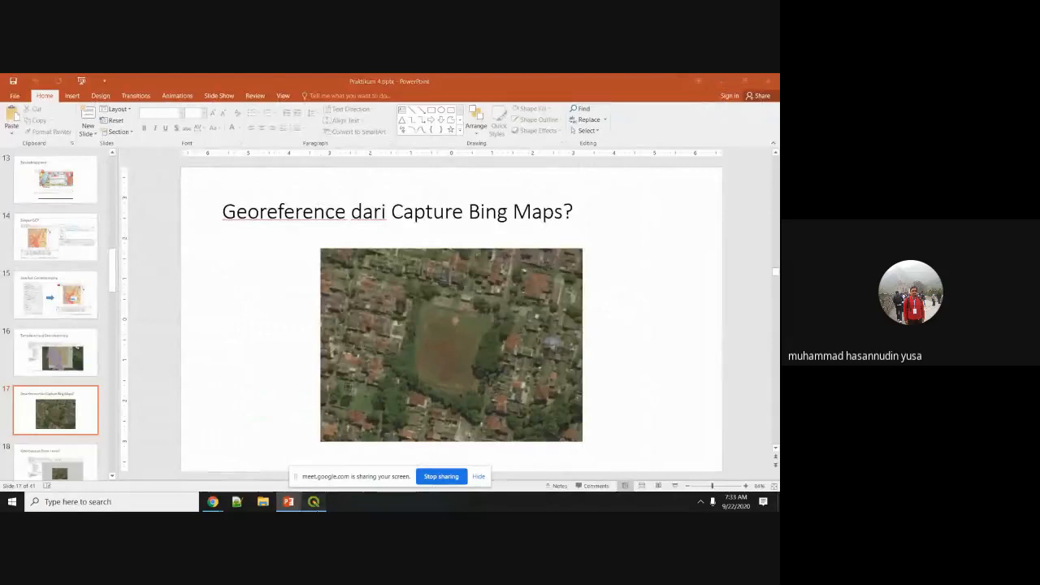
{"action": "left_click_drag", "start_coordinate": [404, 98], "coordinate": [413, 95]}
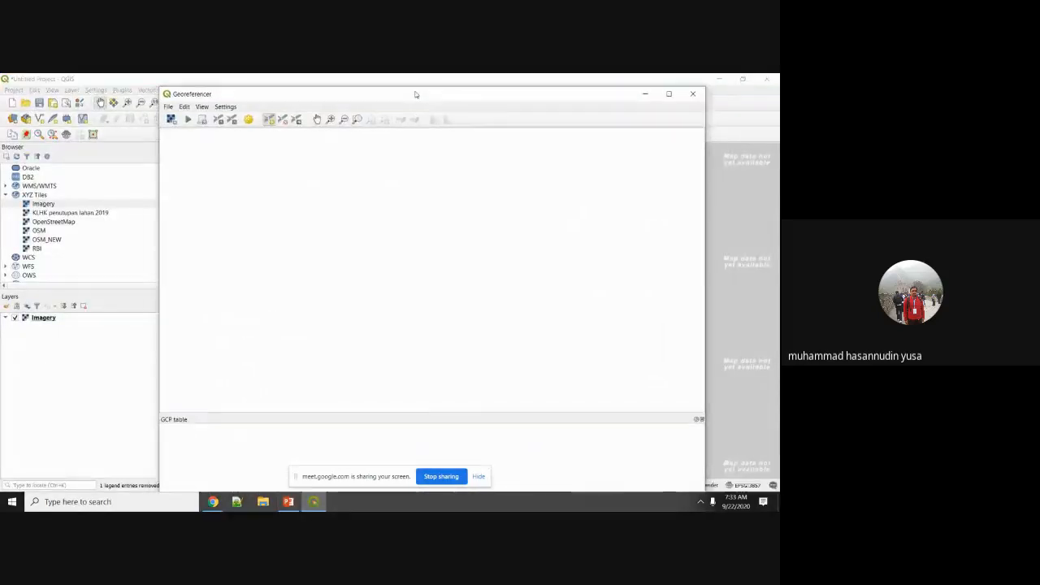
{"action": "double_click", "coordinate": [415, 94]}
Step: Load the raster 1209-143.jpg from the Pertemuan 4 folder into the Georeferencer and reposition its window
{"action": "left_click", "coordinate": [276, 116]}
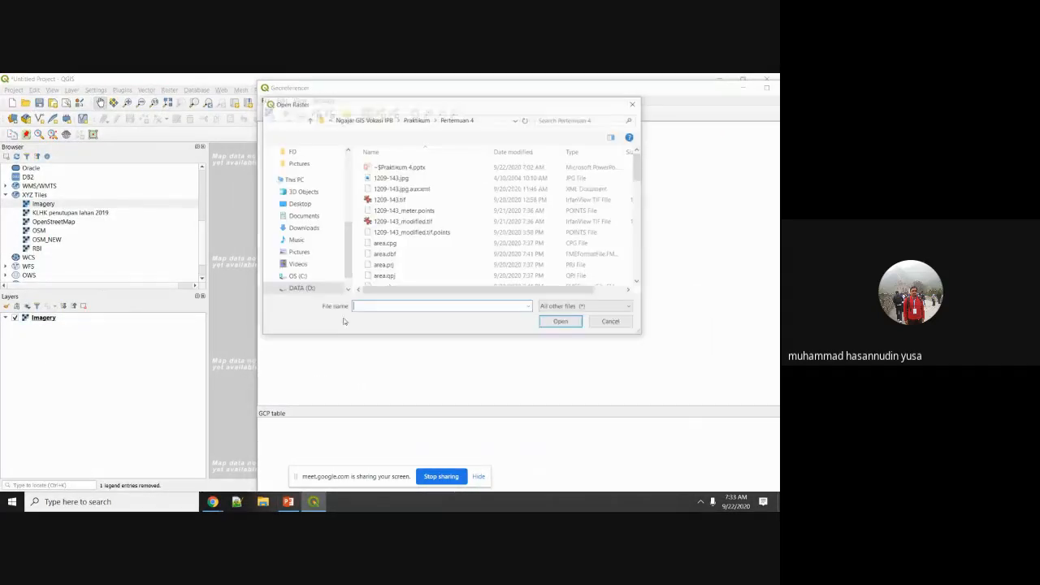
{"action": "left_click", "coordinate": [392, 178]}
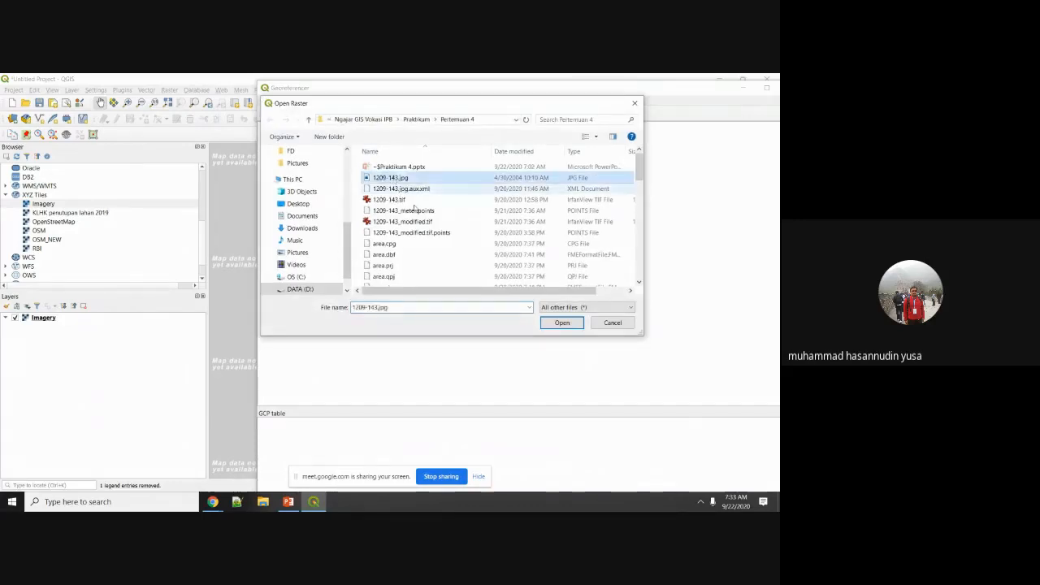
{"action": "left_click", "coordinate": [560, 322]}
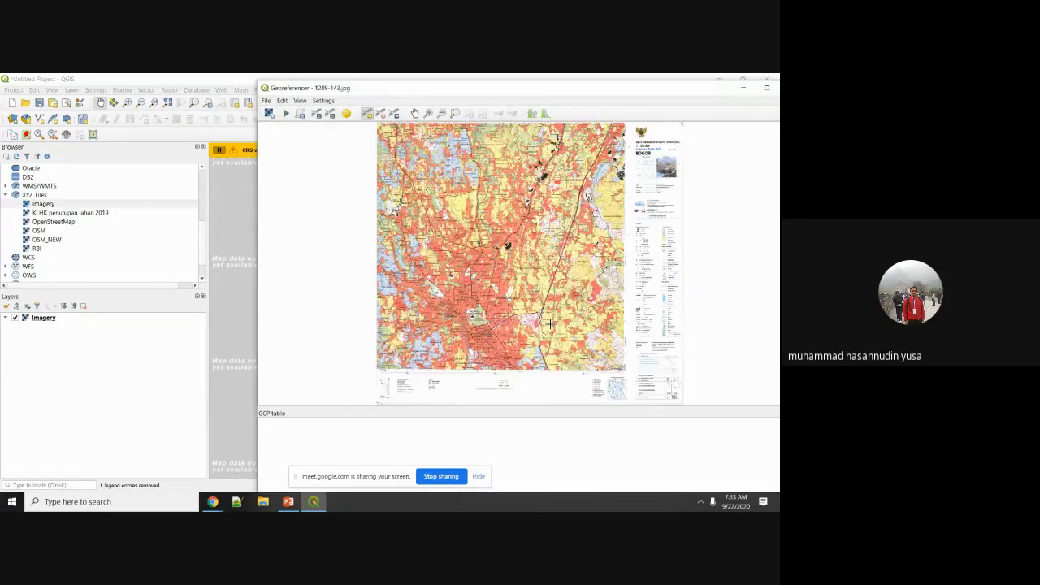
{"action": "left_click_drag", "start_coordinate": [451, 90], "coordinate": [349, 89]}
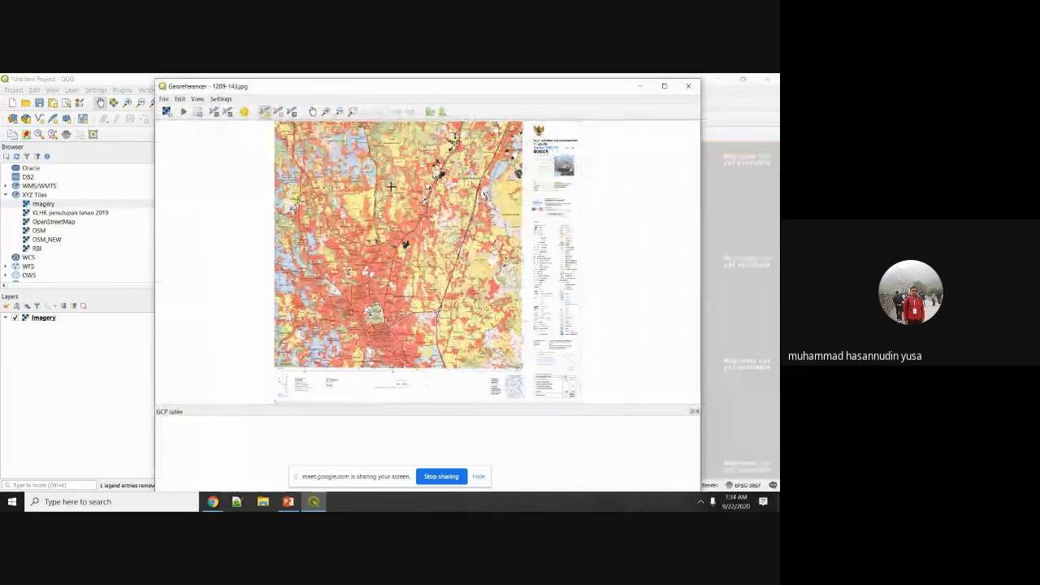
Step: Examine the grid coordinate labels printed at the northwest corner of the scanned map
{"action": "scroll", "coordinate": [331, 169], "scroll_direction": "up", "scroll_amount": 3}
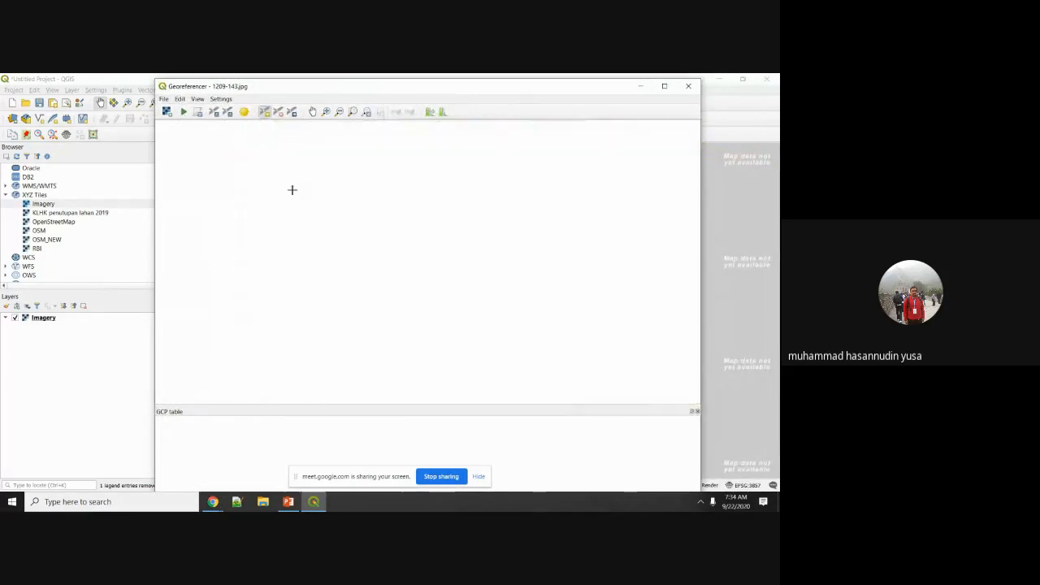
{"action": "left_click", "coordinate": [313, 112]}
{"action": "left_click_drag", "start_coordinate": [268, 178], "coordinate": [344, 305]}
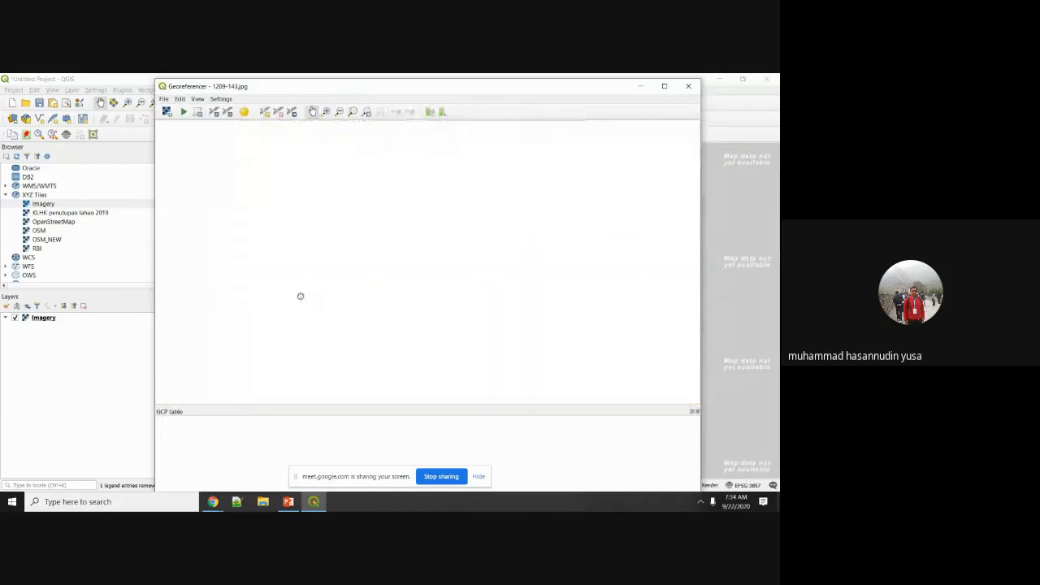
{"action": "left_click_drag", "start_coordinate": [396, 225], "coordinate": [355, 291]}
{"action": "left_click", "coordinate": [326, 113]}
{"action": "left_click_drag", "start_coordinate": [219, 256], "coordinate": [249, 285]}
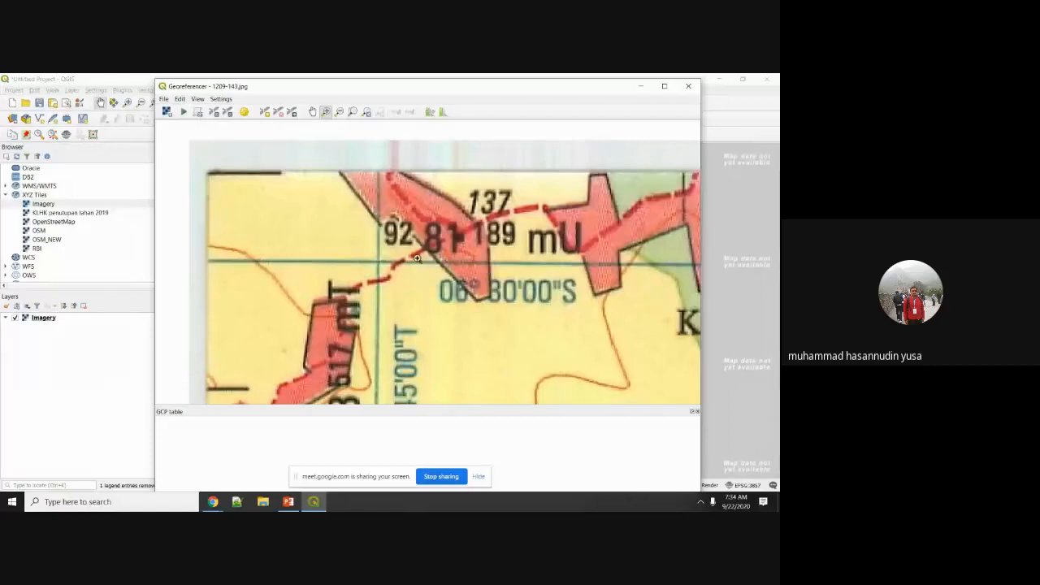
{"action": "scroll", "coordinate": [411, 282], "scroll_direction": "down", "scroll_amount": 4}
Step: Examine the geographic and UTM coordinate reading guides in the lower part of the map sheet's legend margin
{"action": "left_click", "coordinate": [313, 112]}
{"action": "left_click_drag", "start_coordinate": [466, 302], "coordinate": [298, 156]}
{"action": "scroll", "coordinate": [427, 255], "scroll_direction": "down", "scroll_amount": 3}
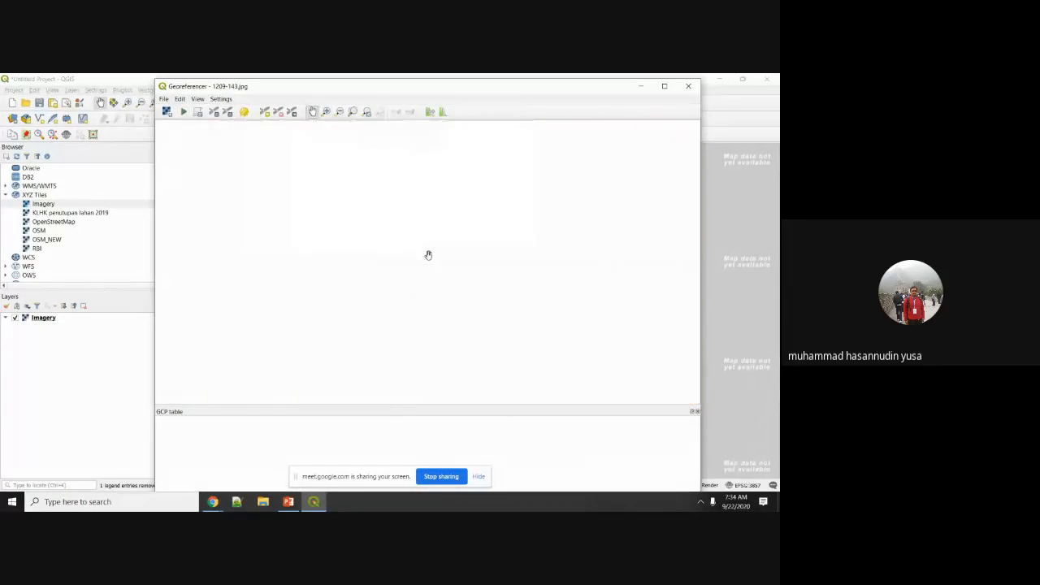
{"action": "left_click_drag", "start_coordinate": [526, 368], "coordinate": [478, 336]}
{"action": "scroll", "coordinate": [520, 346], "scroll_direction": "up", "scroll_amount": 2}
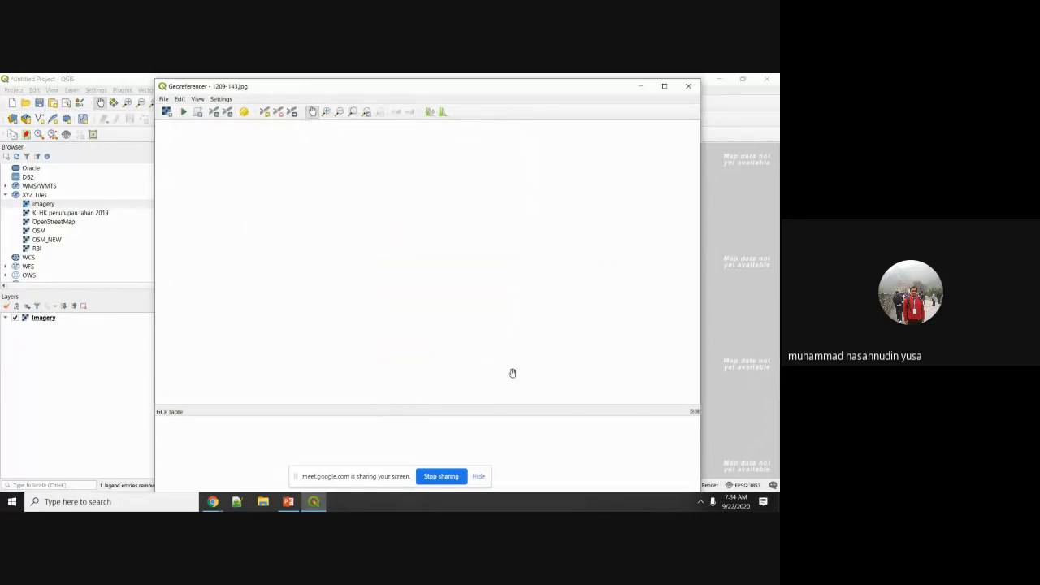
{"action": "scroll", "coordinate": [466, 291], "scroll_direction": "up", "scroll_amount": 2}
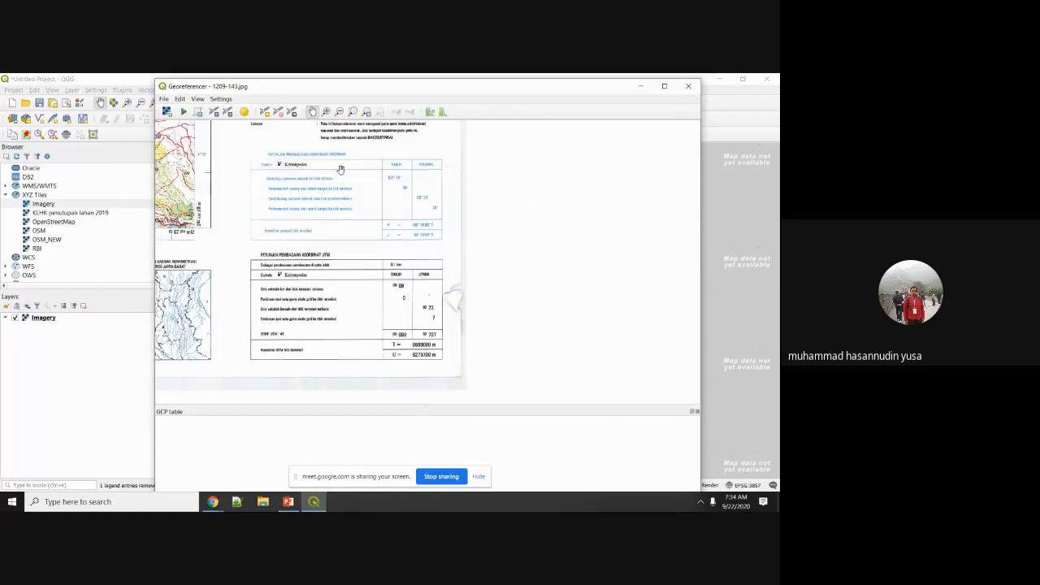
{"action": "left_click_drag", "start_coordinate": [296, 203], "coordinate": [516, 213]}
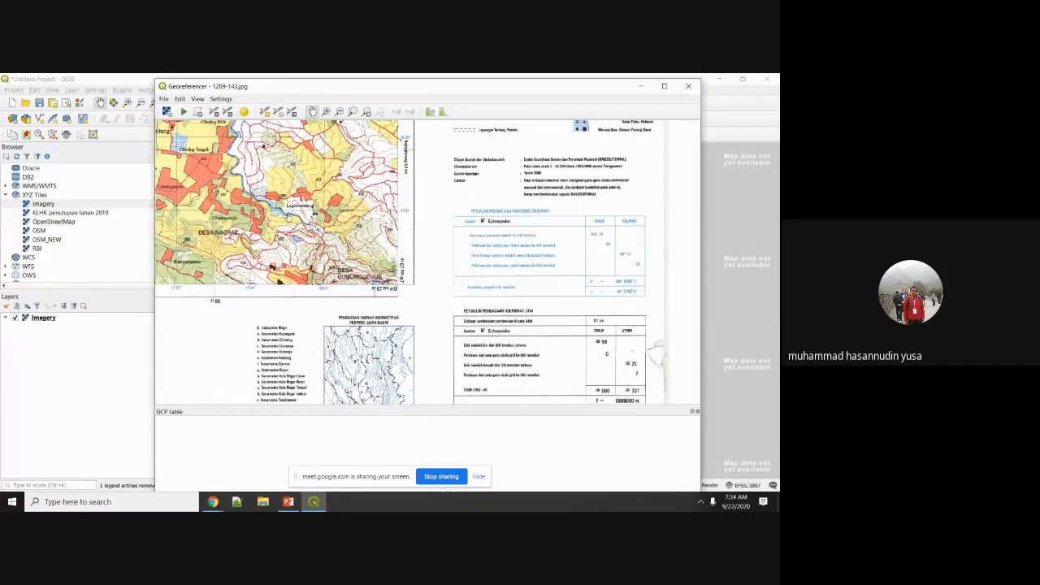
Step: Place a ground control point on the blue grid line intersection at the map's southwest corner, beside the 9267365 mU label
{"action": "left_click_drag", "start_coordinate": [251, 363], "coordinate": [376, 298]}
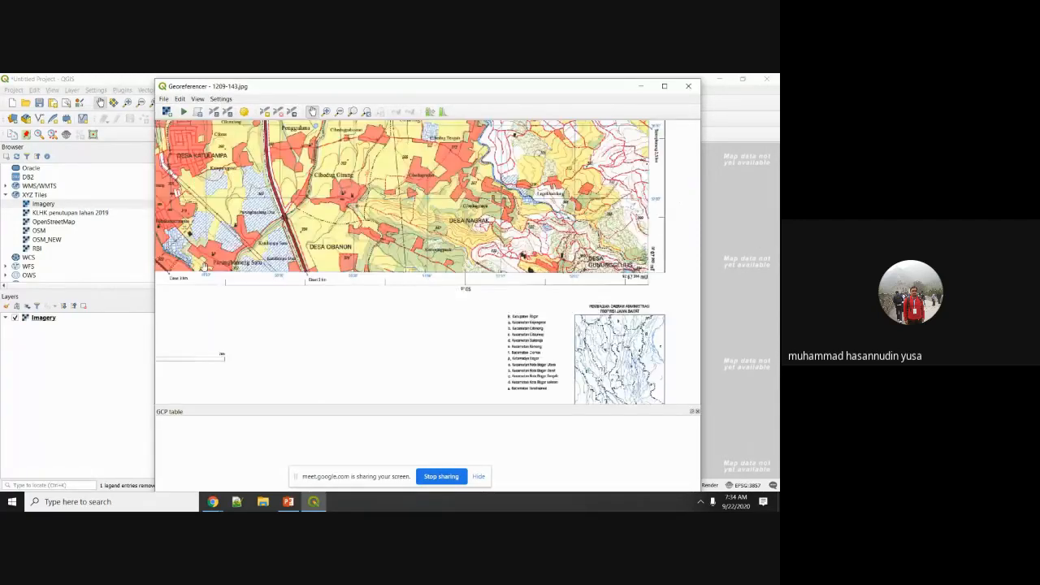
{"action": "left_click_drag", "start_coordinate": [267, 244], "coordinate": [372, 269]}
{"action": "left_click_drag", "start_coordinate": [200, 300], "coordinate": [493, 265]}
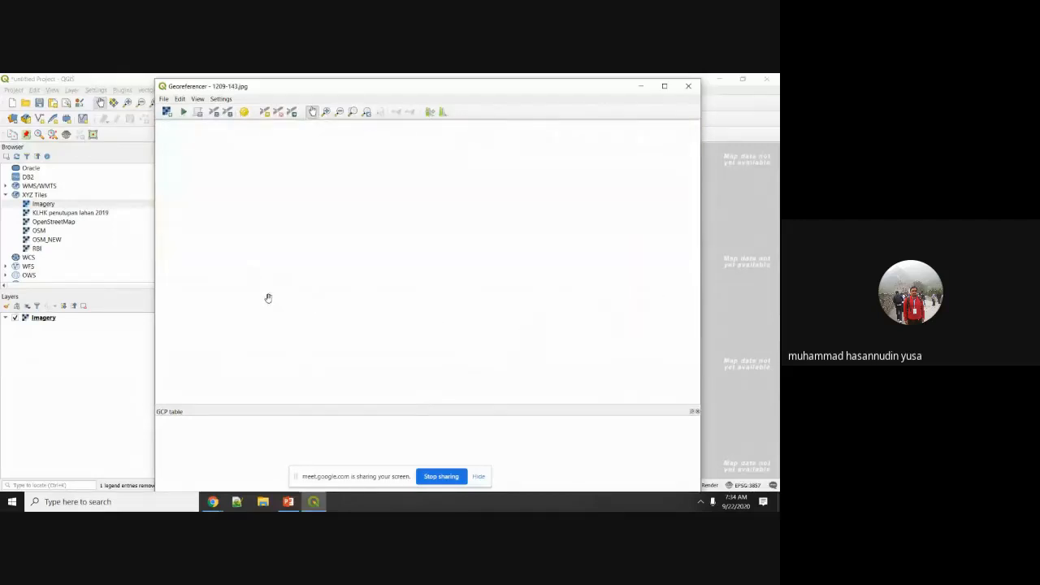
{"action": "left_click_drag", "start_coordinate": [230, 288], "coordinate": [494, 364]}
{"action": "left_click_drag", "start_coordinate": [282, 227], "coordinate": [331, 326]}
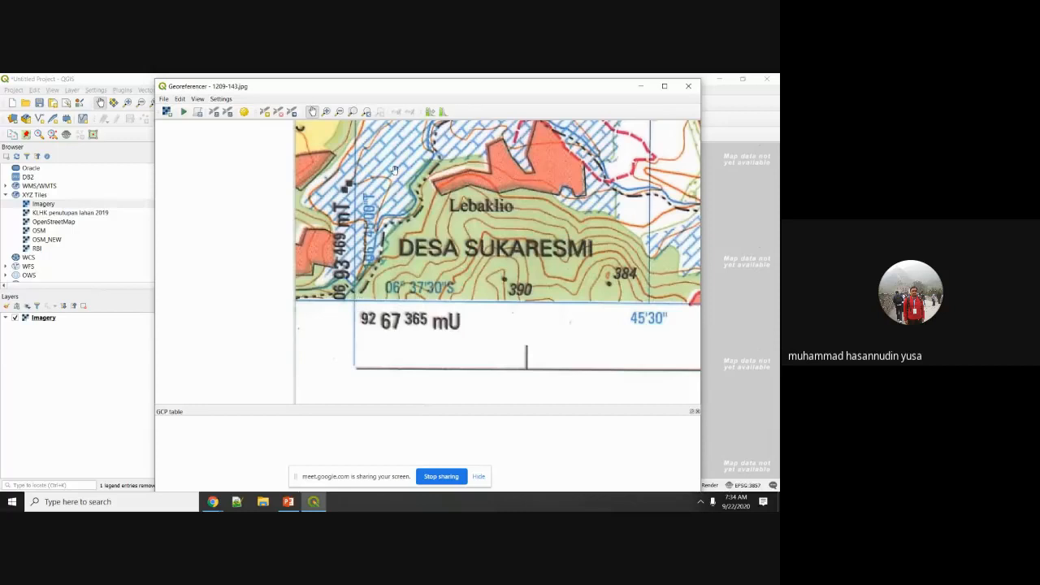
{"action": "left_click", "coordinate": [265, 113]}
{"action": "scroll", "coordinate": [354, 308], "scroll_direction": "up", "scroll_amount": 1}
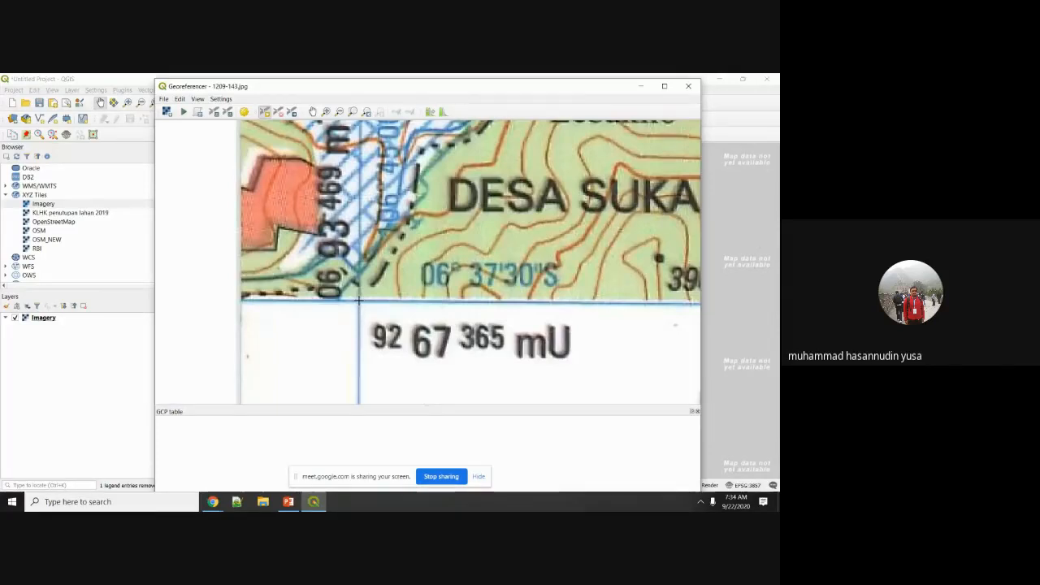
{"action": "left_click", "coordinate": [358, 300]}
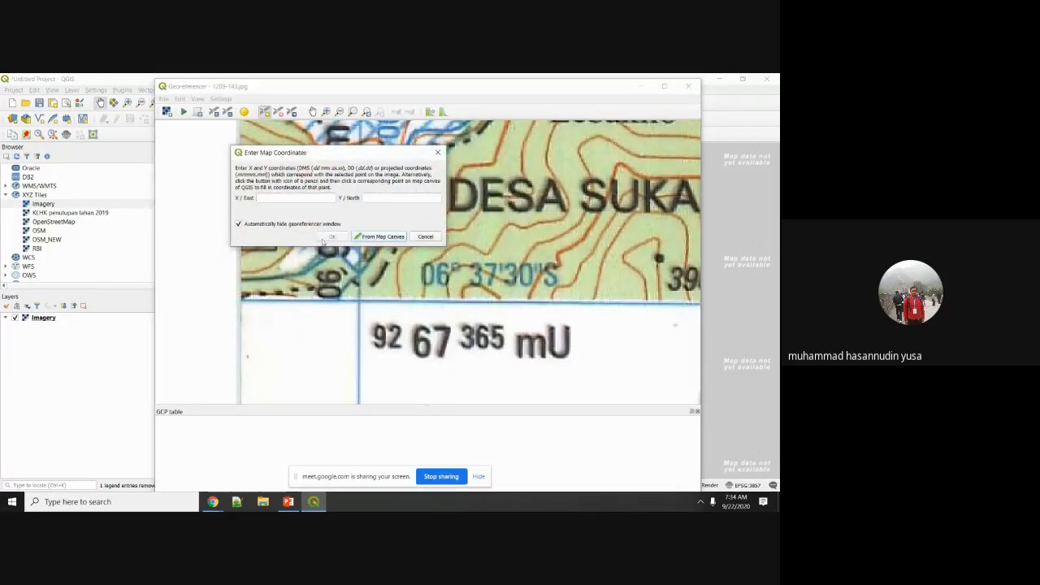
Step: Assign the southwest corner control point the map coordinates X/East 693469 and Y/North 9267365
{"action": "left_click_drag", "start_coordinate": [305, 159], "coordinate": [509, 168]}
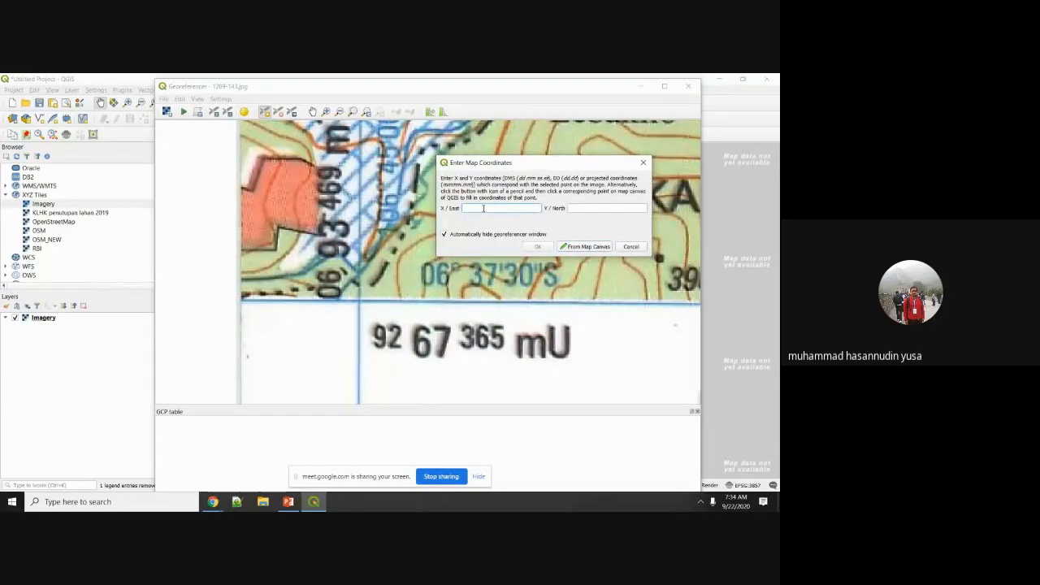
{"action": "type", "text": "6"}
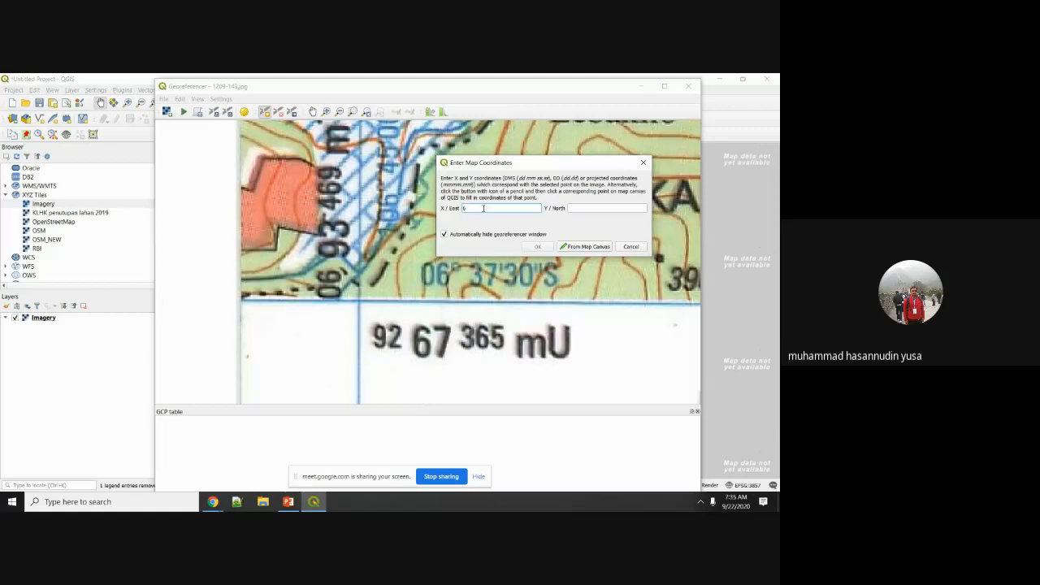
{"action": "type", "text": "93"}
{"action": "scroll", "coordinate": [370, 192], "scroll_direction": "down", "scroll_amount": 2}
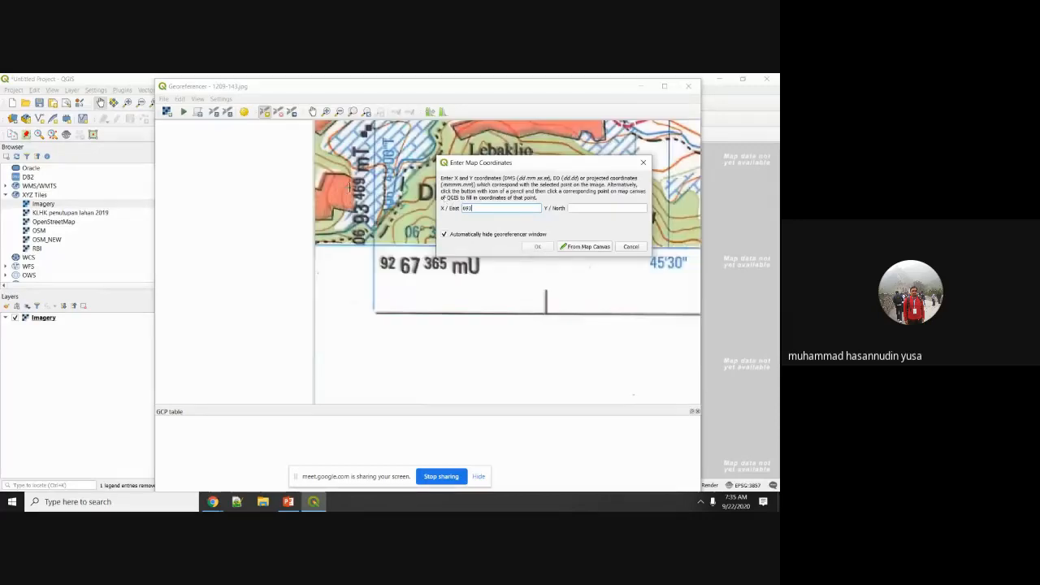
{"action": "type", "text": "469"}
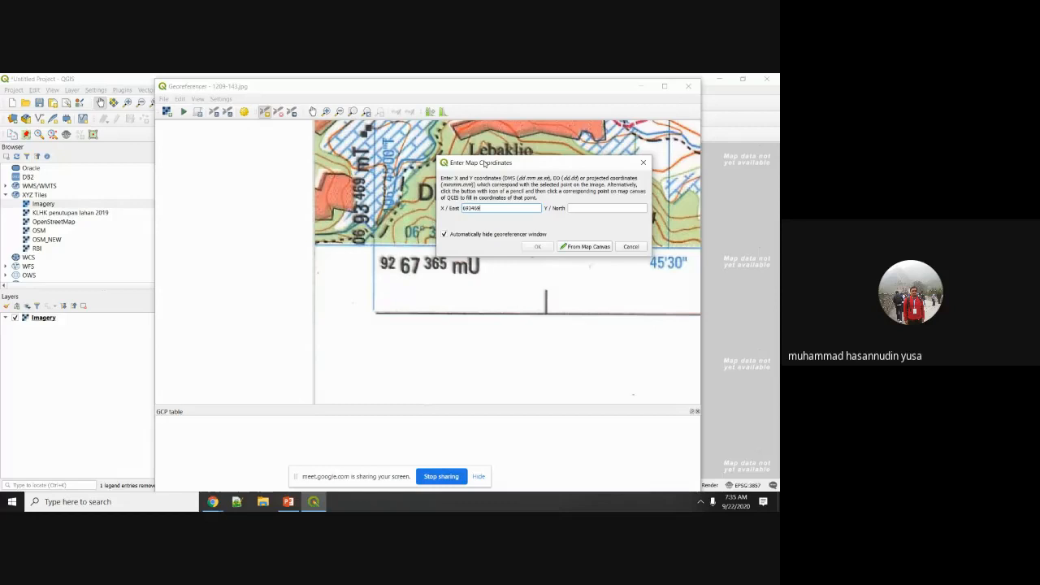
{"action": "left_click", "coordinate": [582, 209]}
{"action": "type", "text": "9267365"}
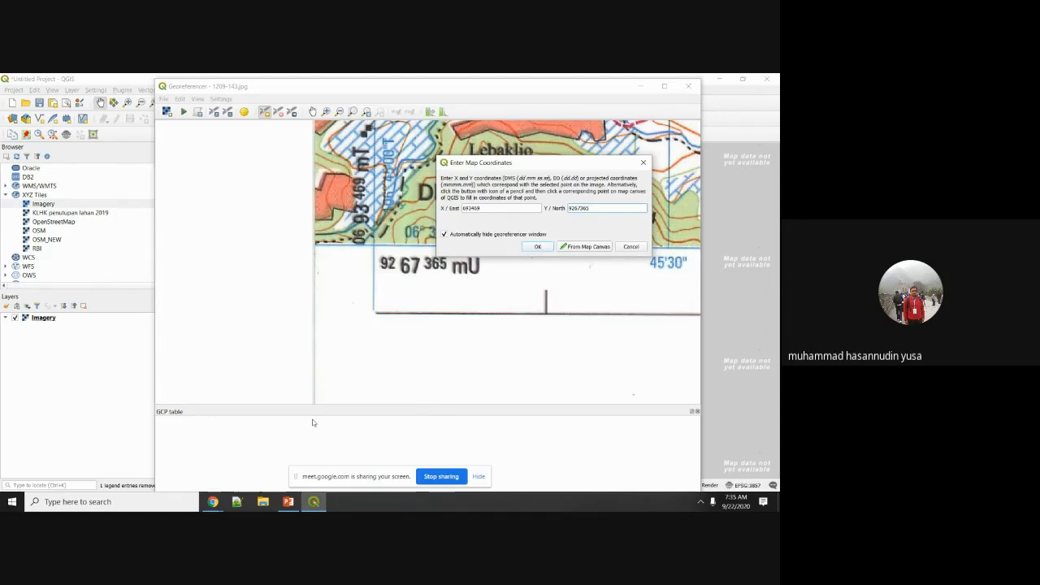
{"action": "left_click_drag", "start_coordinate": [474, 164], "coordinate": [408, 294]}
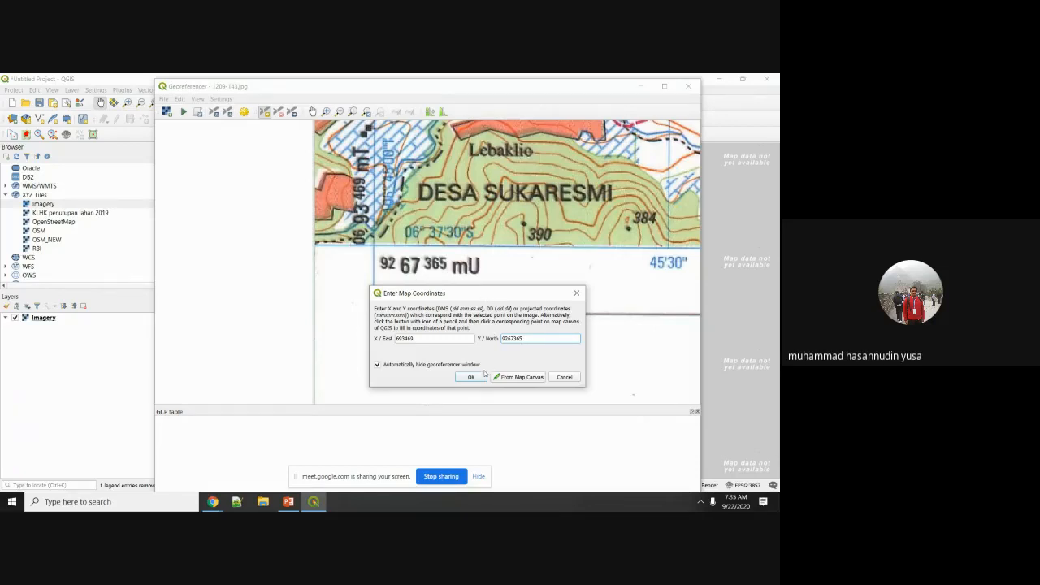
{"action": "left_click", "coordinate": [481, 378]}
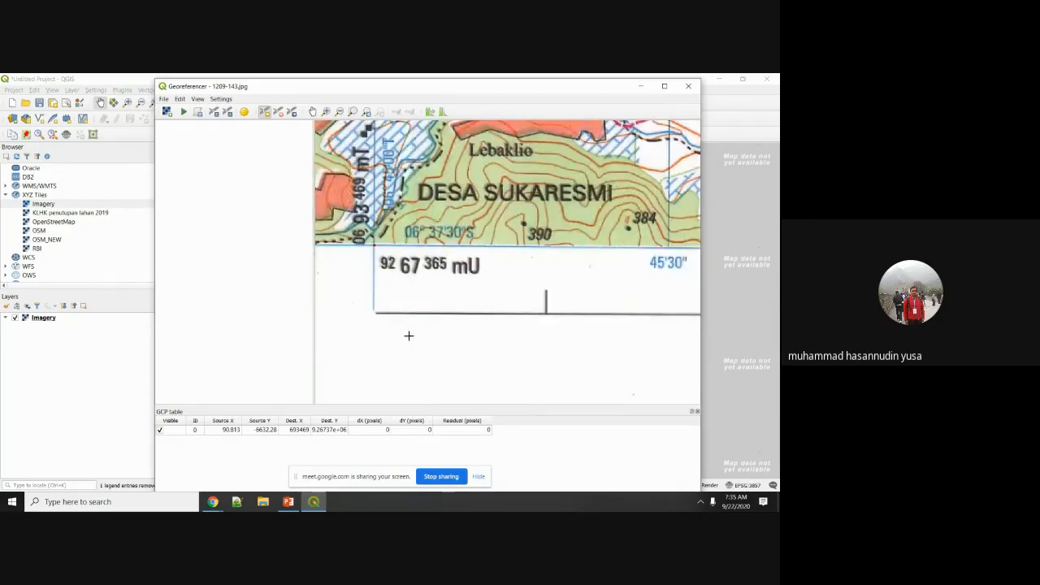
Step: Place a second ground control point on the blue grid line intersection at the map's southeast corner, beside the 9267314 mU label
{"action": "scroll", "coordinate": [409, 335], "scroll_direction": "down", "scroll_amount": 1}
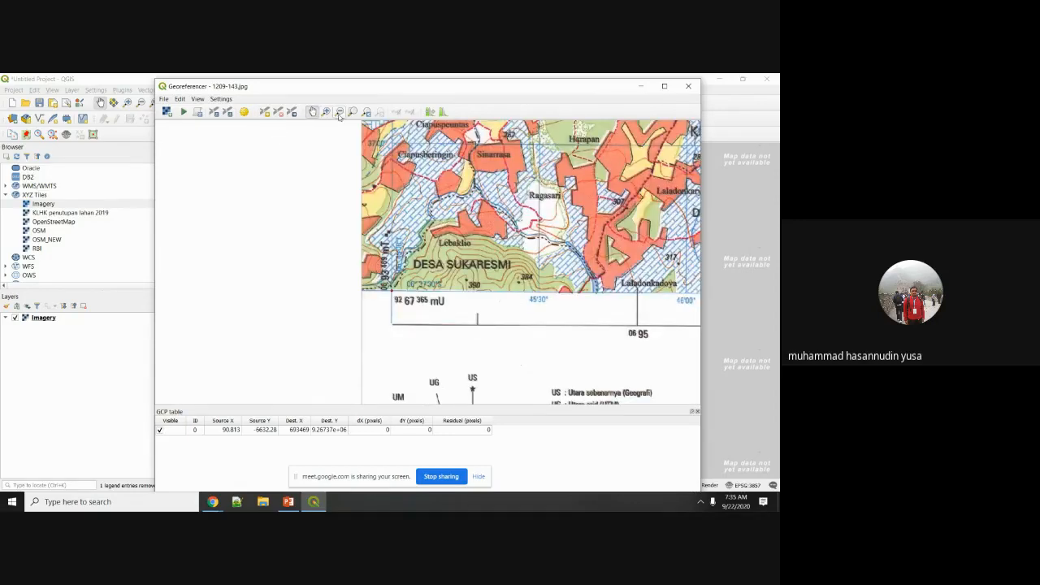
{"action": "left_click", "coordinate": [612, 245]}
{"action": "left_click", "coordinate": [645, 280]}
{"action": "left_click", "coordinate": [631, 265]}
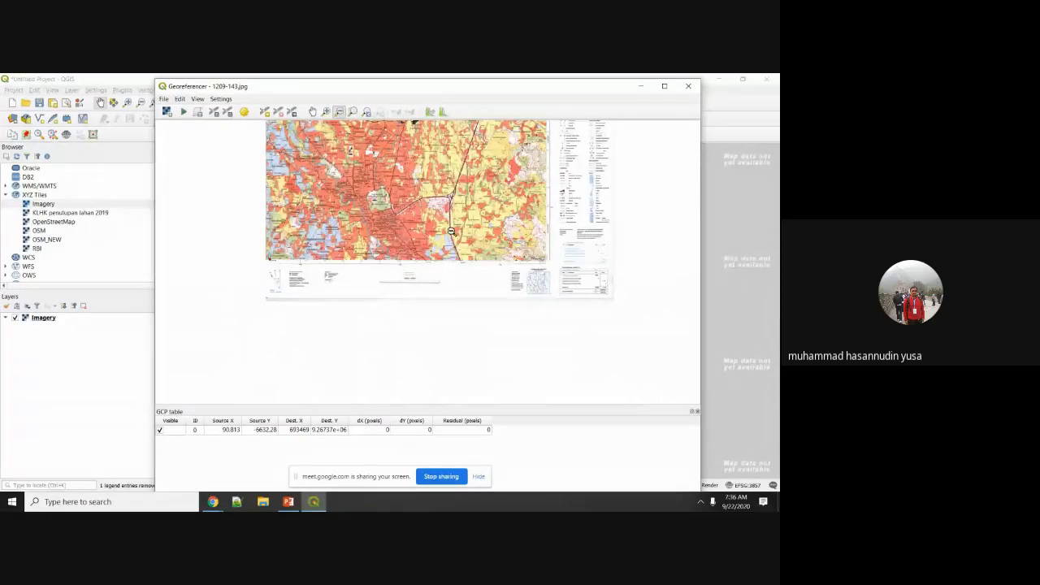
{"action": "left_click", "coordinate": [326, 112]}
{"action": "left_click_drag", "start_coordinate": [544, 251], "coordinate": [557, 270]}
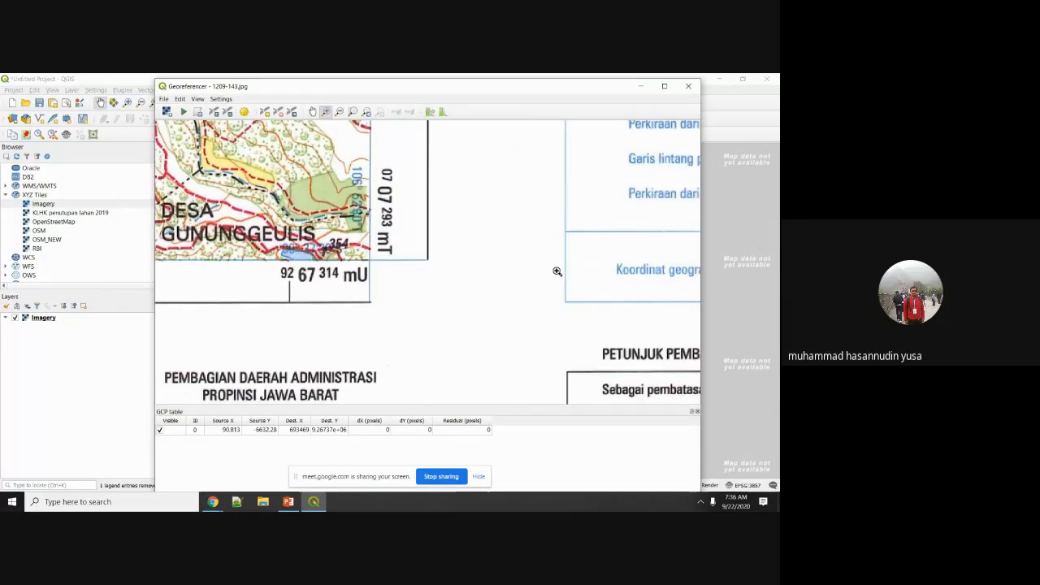
{"action": "left_click", "coordinate": [382, 266]}
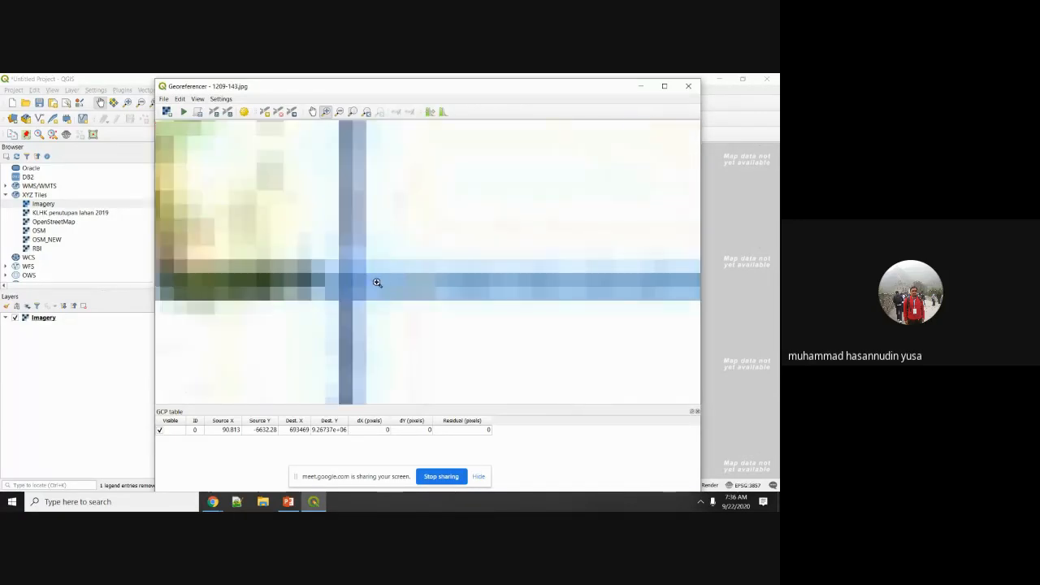
{"action": "scroll", "coordinate": [357, 285], "scroll_direction": "down", "scroll_amount": 4}
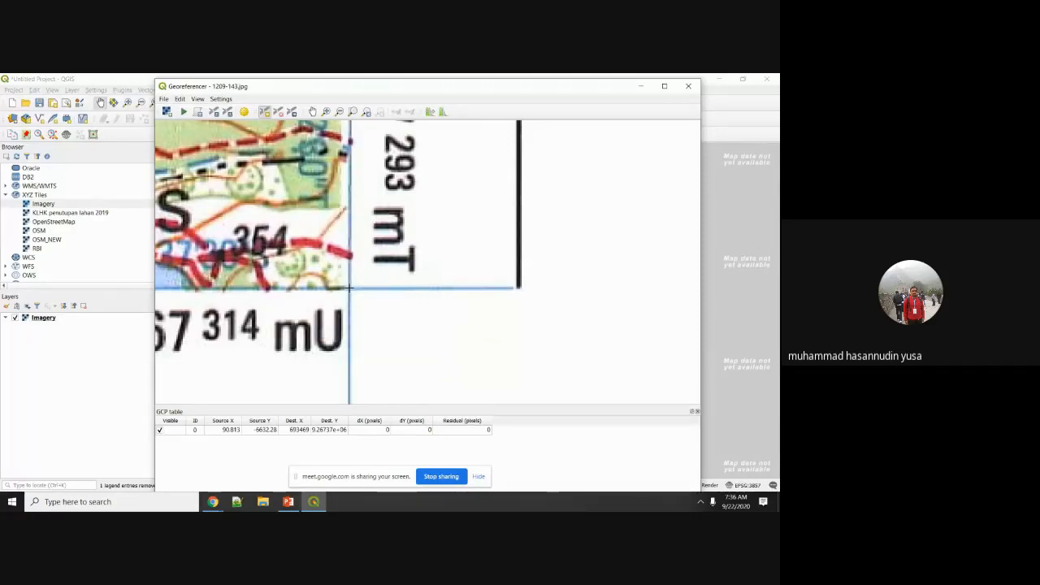
{"action": "left_click", "coordinate": [349, 287]}
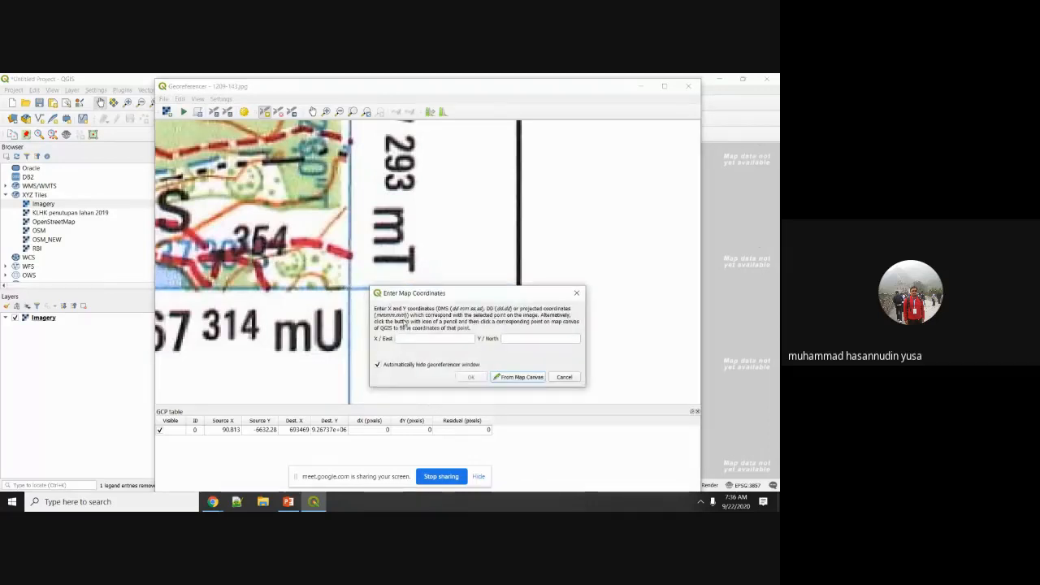
Step: Assign the southeast corner control point the map coordinates X/East 707293 and Y/North 9267314
{"action": "scroll", "coordinate": [311, 275], "scroll_direction": "down", "scroll_amount": 1}
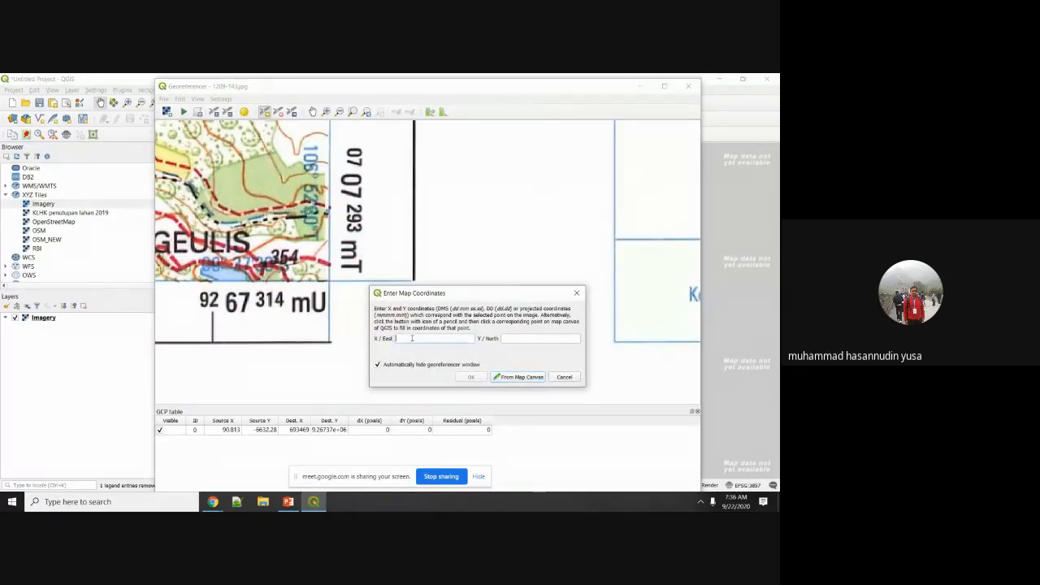
{"action": "type", "text": "7"}
{"action": "type", "text": "0726"}
{"action": "type", "text": "3"}
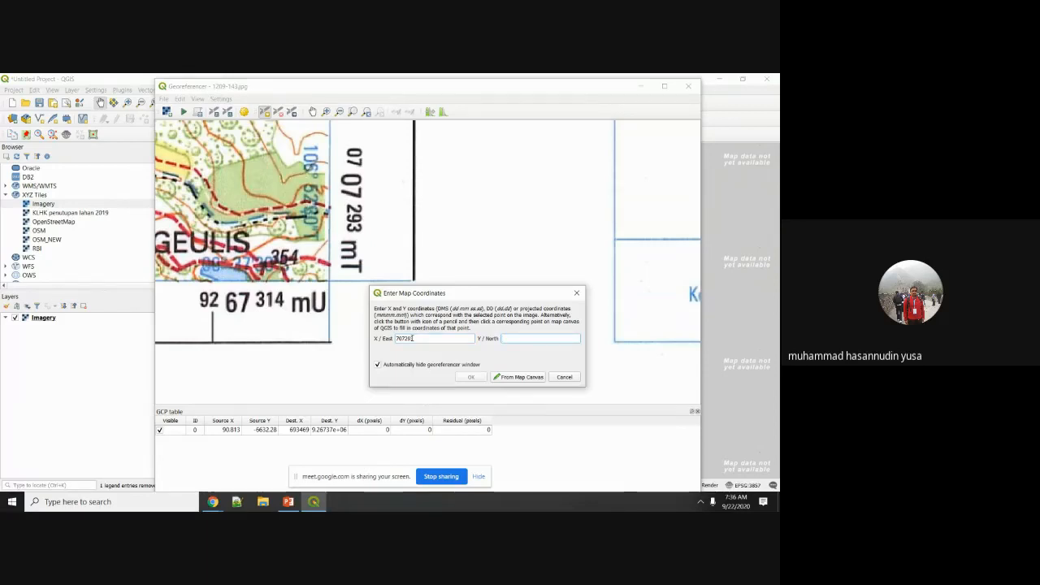
{"action": "type", "text": "9267314"}
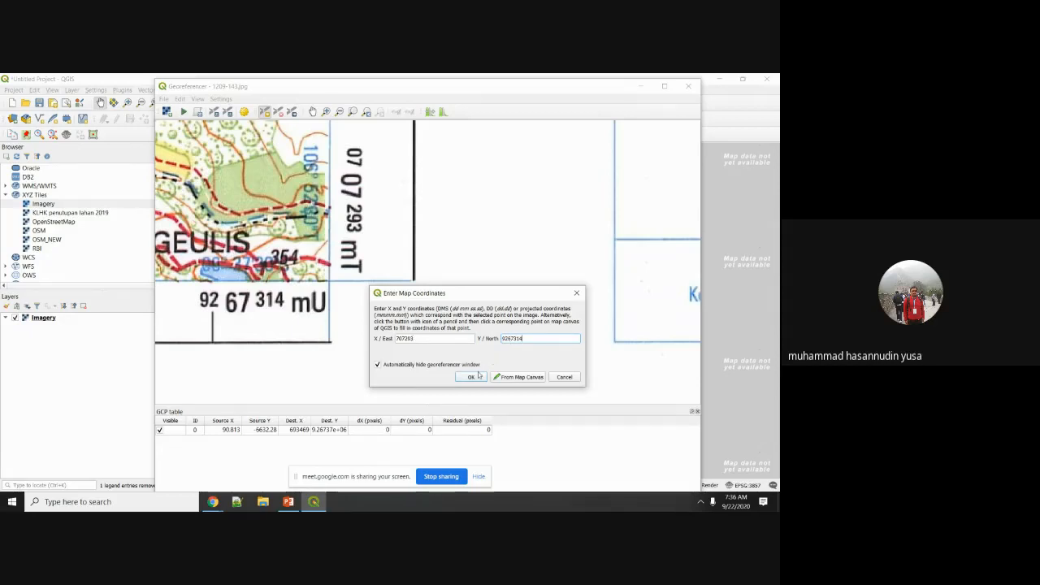
{"action": "left_click", "coordinate": [471, 378]}
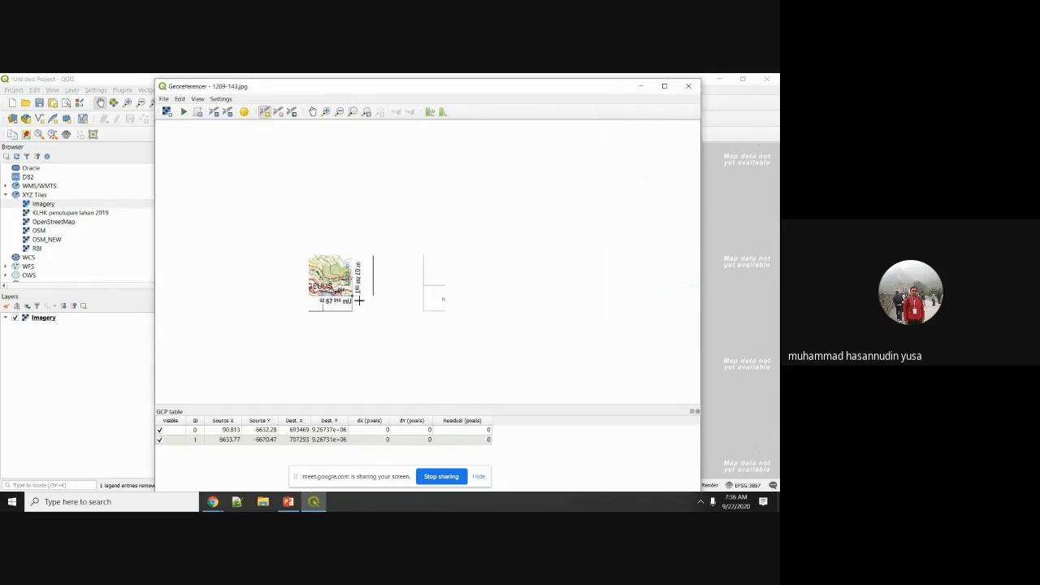
{"action": "scroll", "coordinate": [294, 300], "scroll_direction": "down", "scroll_amount": 3}
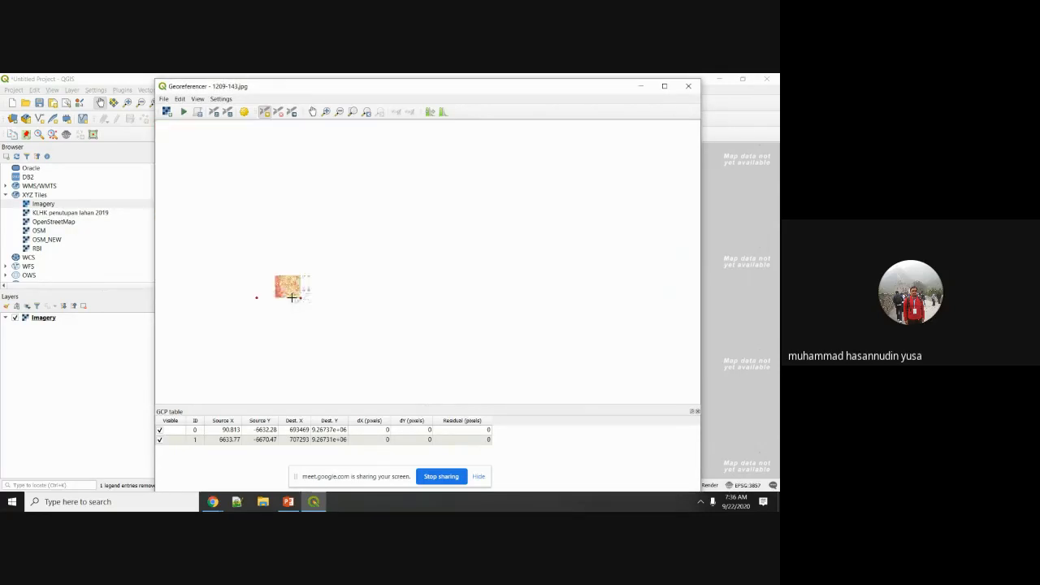
{"action": "scroll", "coordinate": [297, 262], "scroll_direction": "up", "scroll_amount": 1}
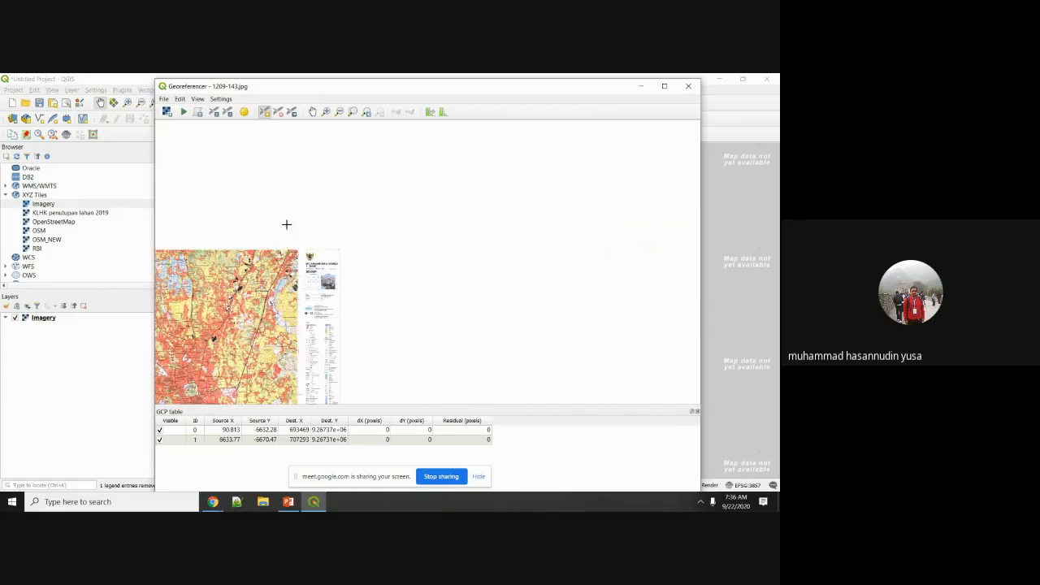
{"action": "left_click", "coordinate": [164, 98]}
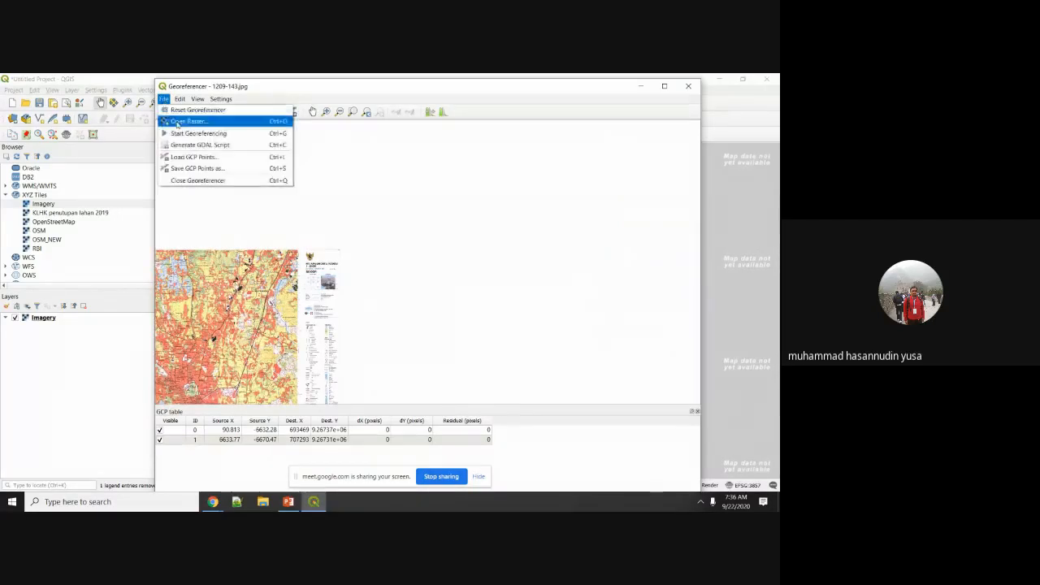
{"action": "left_click", "coordinate": [214, 157]}
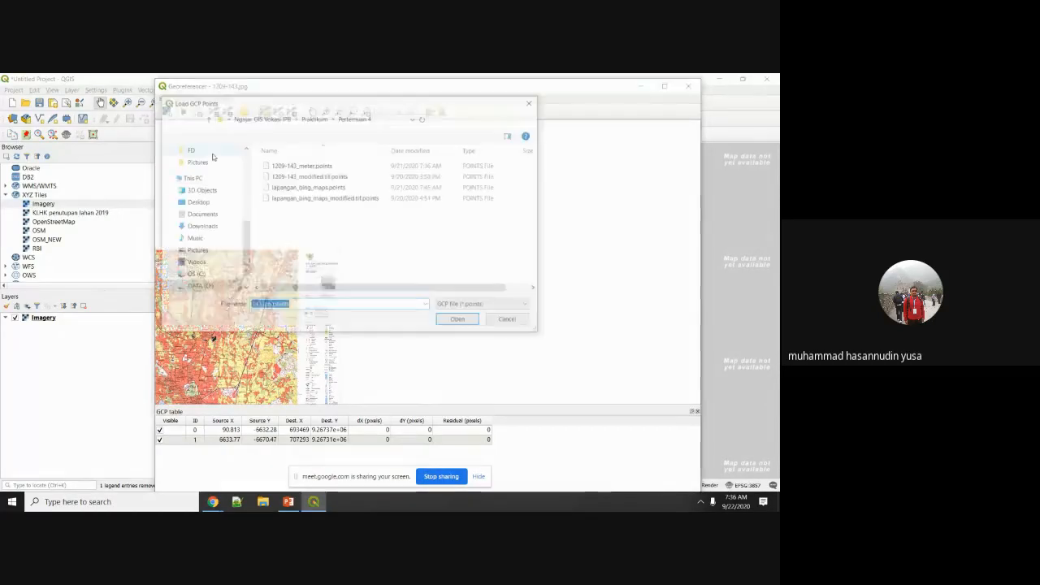
{"action": "left_click", "coordinate": [317, 165]}
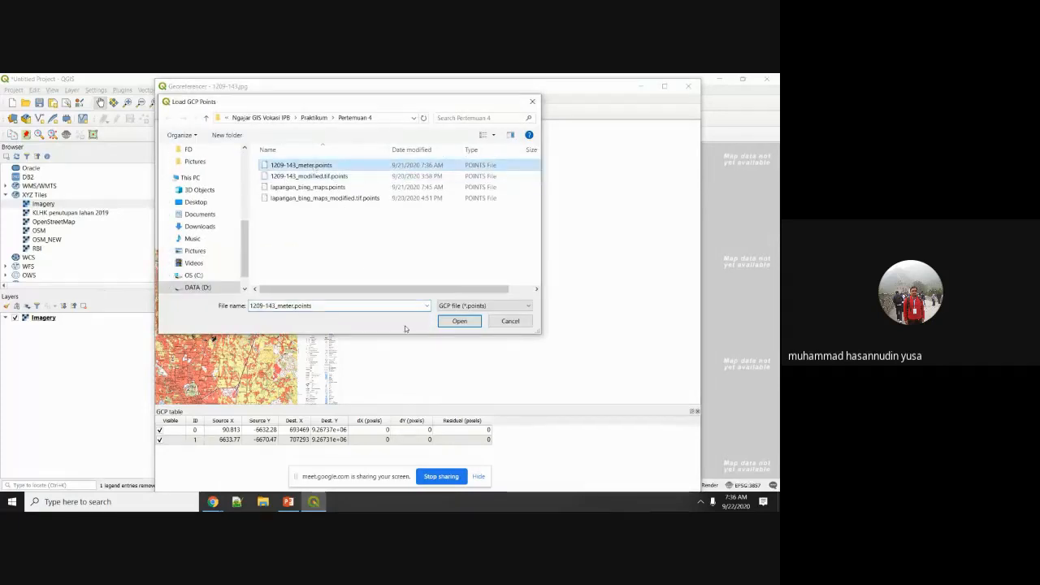
{"action": "left_click", "coordinate": [511, 321]}
Step: Reset the Georeferencer, clearing all its control points, and reopen the 1209-143.jpg raster
{"action": "left_click", "coordinate": [167, 99]}
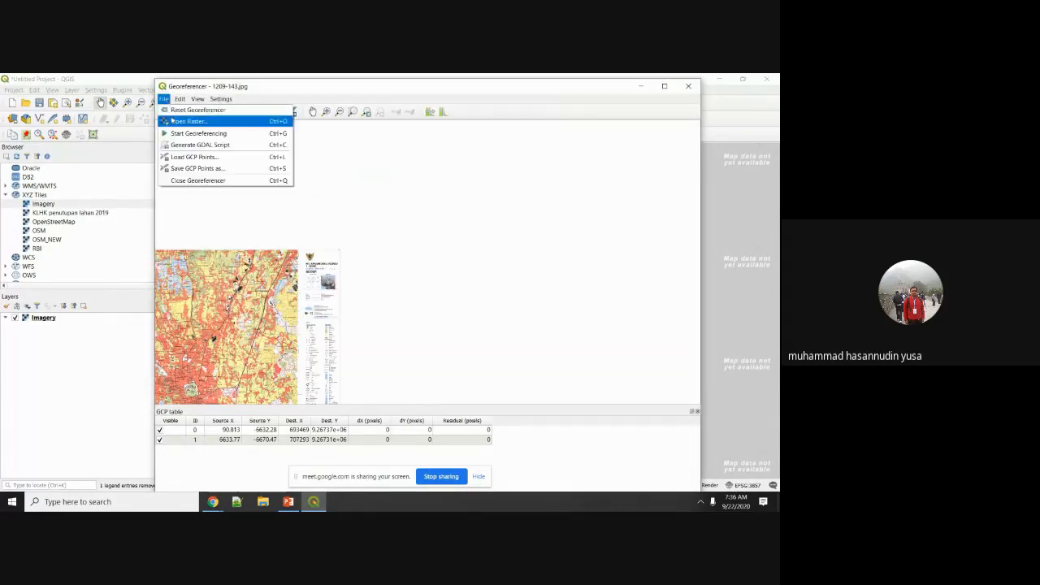
{"action": "left_click", "coordinate": [175, 115]}
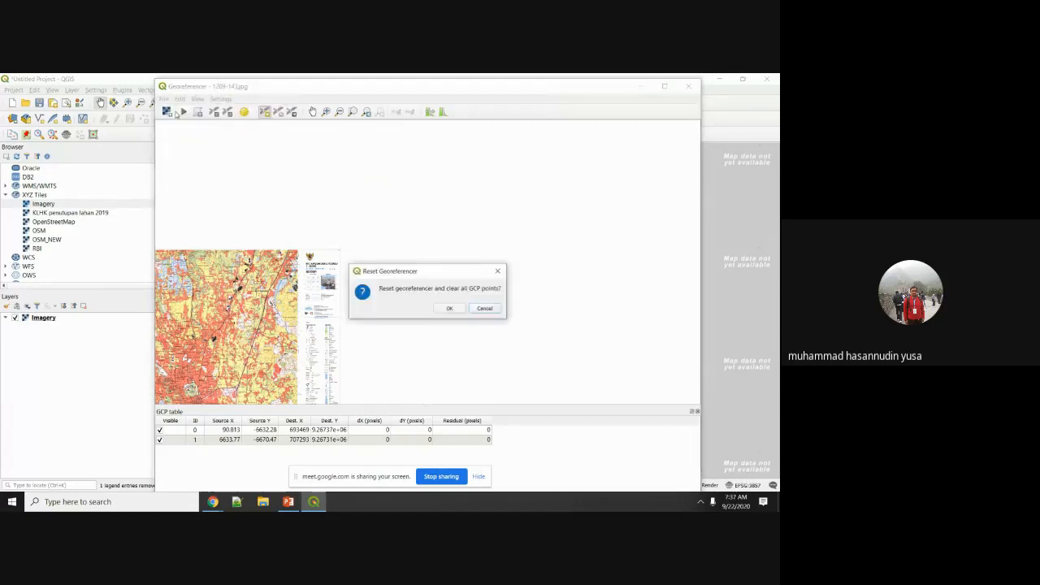
{"action": "left_click", "coordinate": [449, 308]}
{"action": "left_click", "coordinate": [167, 112]}
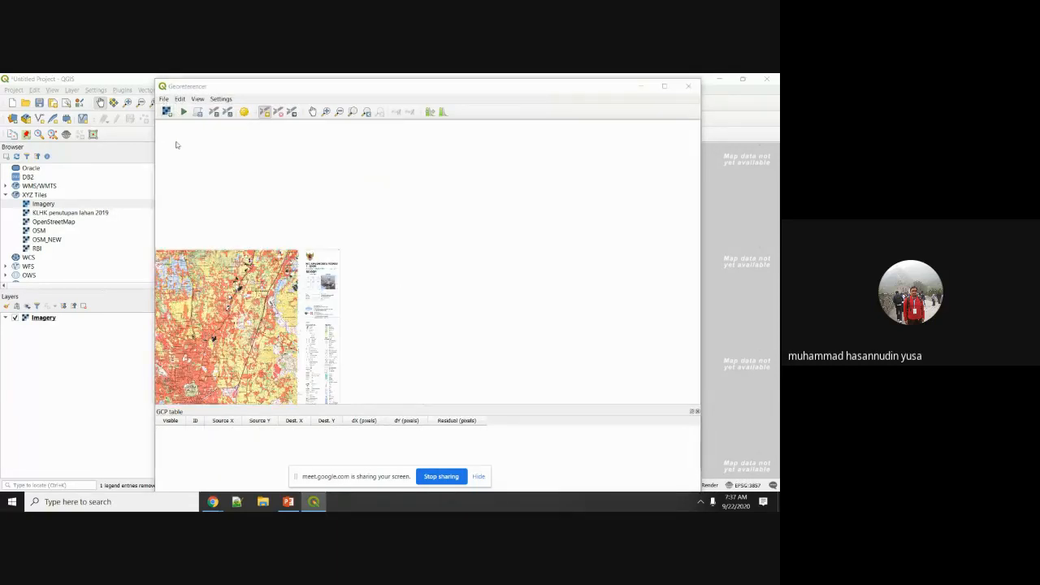
{"action": "left_click", "coordinate": [294, 177]}
{"action": "double_click", "coordinate": [294, 177]}
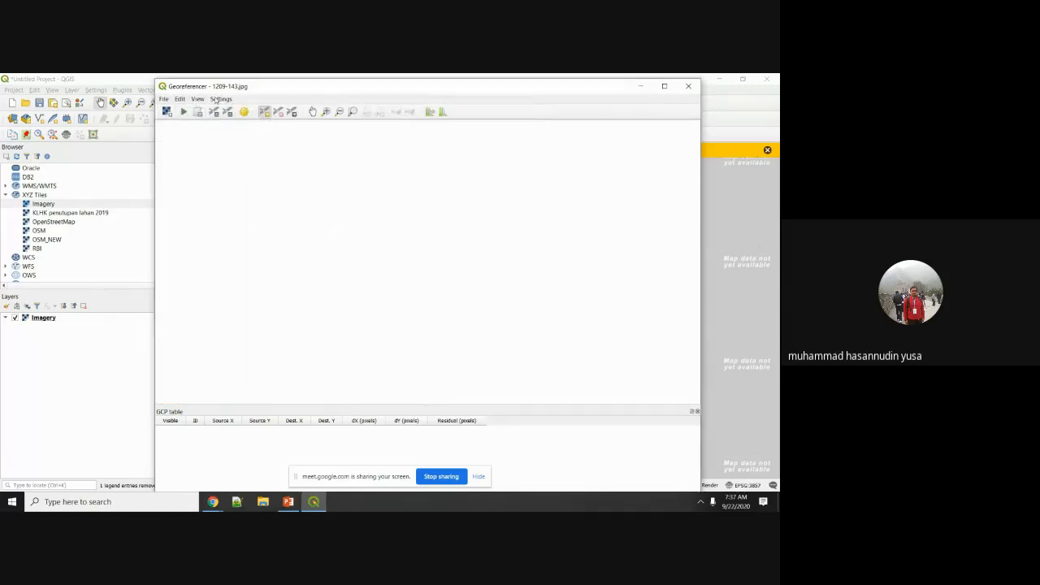
Step: Load the saved ground control points from 1209-143_meter.points
{"action": "left_click", "coordinate": [164, 98]}
{"action": "left_click", "coordinate": [193, 157]}
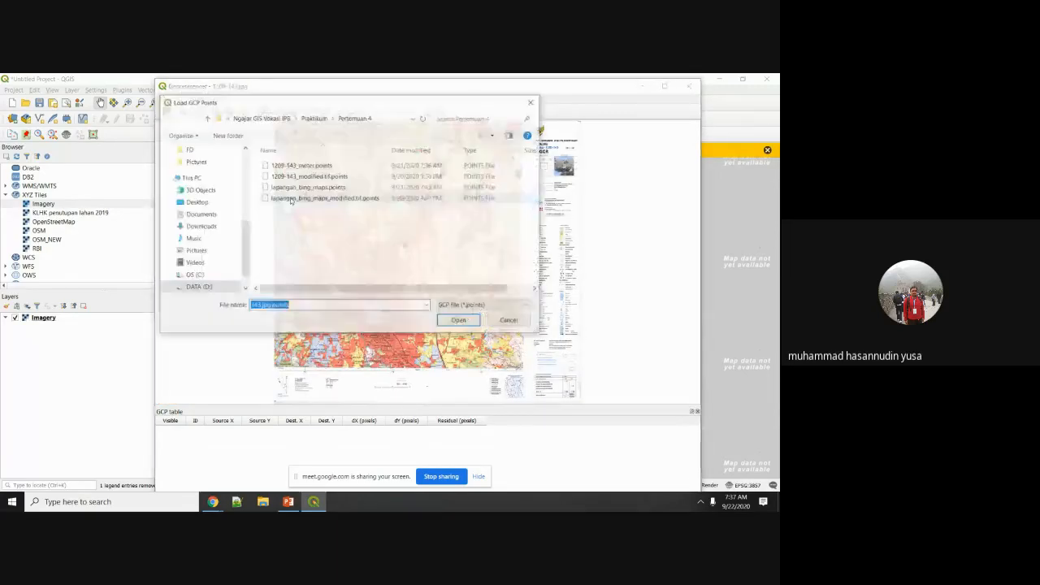
{"action": "left_click", "coordinate": [307, 166]}
{"action": "double_click", "coordinate": [307, 166]}
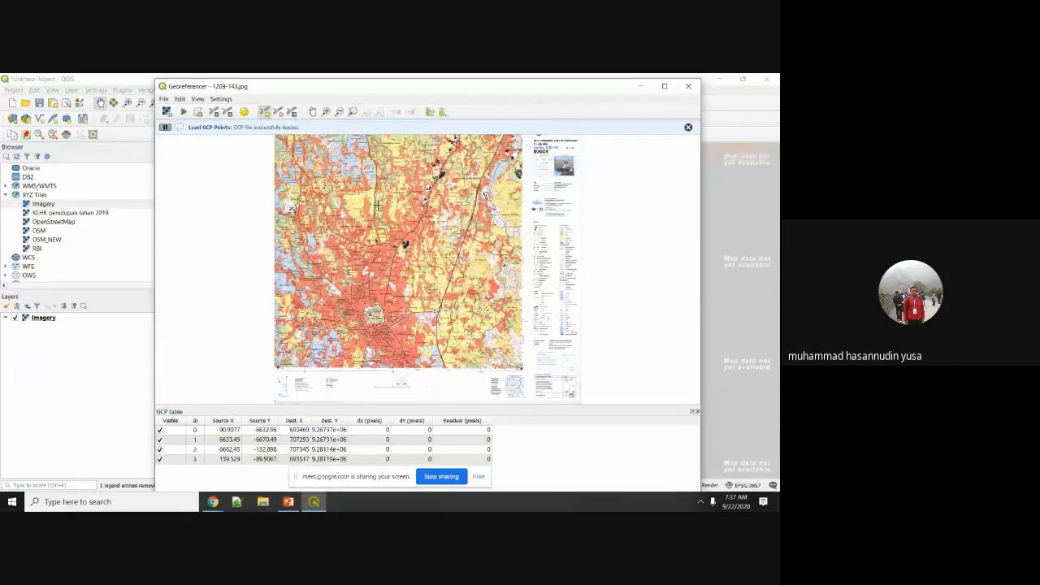
{"action": "left_click", "coordinate": [689, 127]}
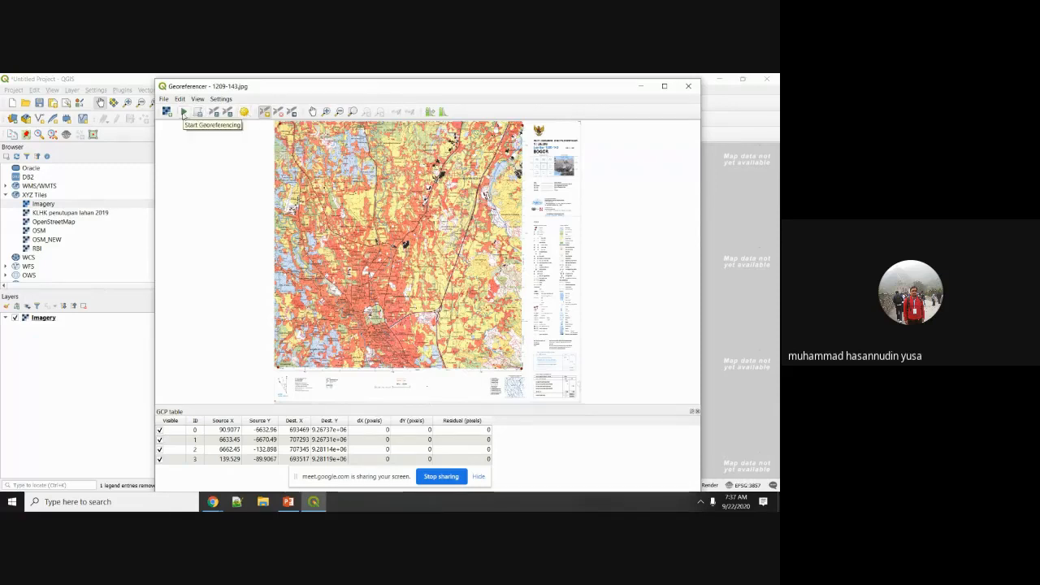
Step: Configure the transformation with type Thin Plate Spline and target SRS WGS 84 / UTM zone 48S (EPSG:32748)
{"action": "left_click", "coordinate": [243, 112]}
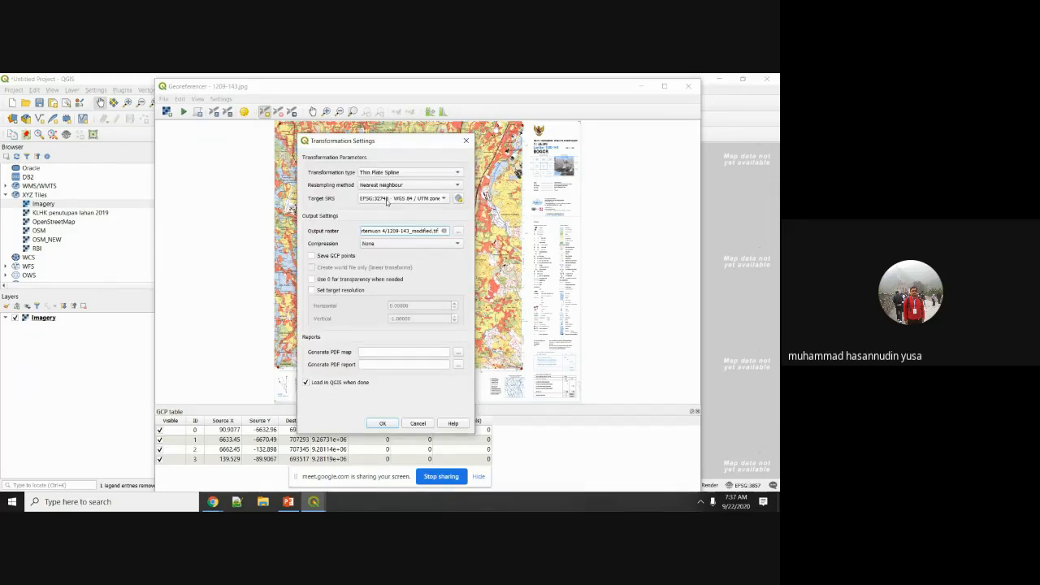
{"action": "left_click", "coordinate": [395, 173]}
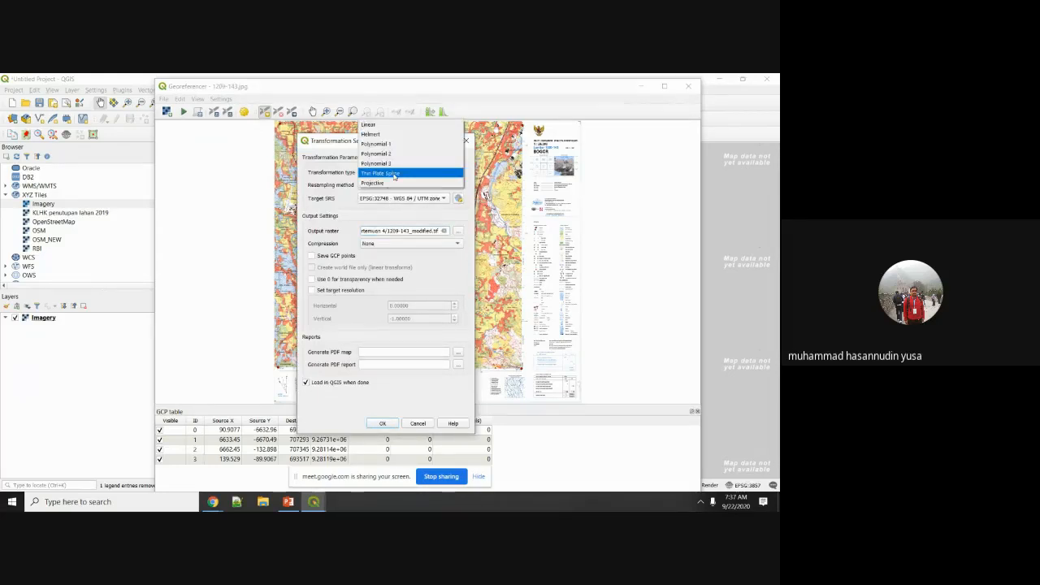
{"action": "left_click", "coordinate": [395, 173]}
{"action": "left_click", "coordinate": [458, 198]}
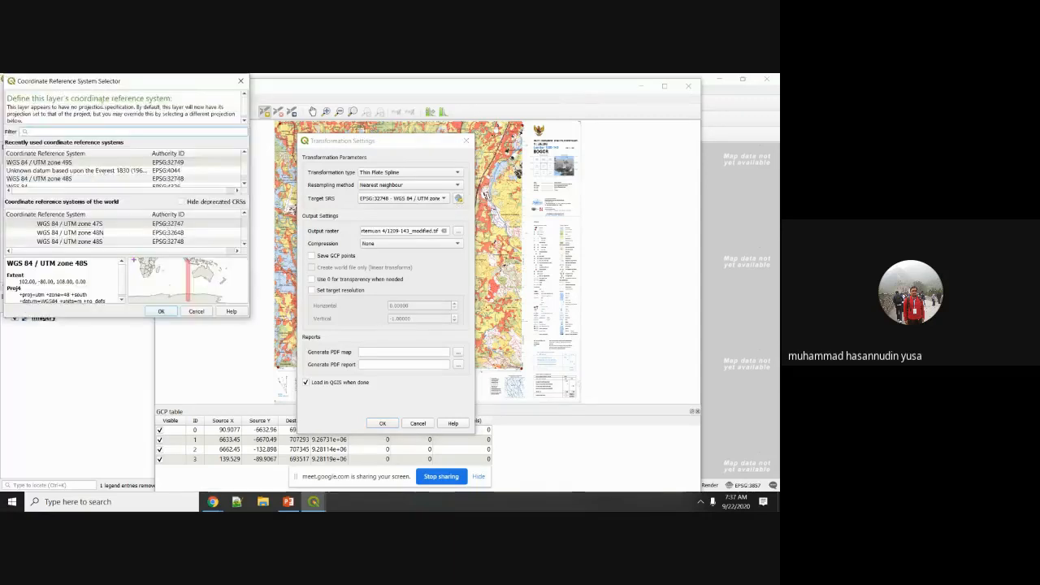
{"action": "left_click_drag", "start_coordinate": [118, 82], "coordinate": [182, 118]}
{"action": "type", "text": "48"}
{"action": "double_click", "coordinate": [107, 200]}
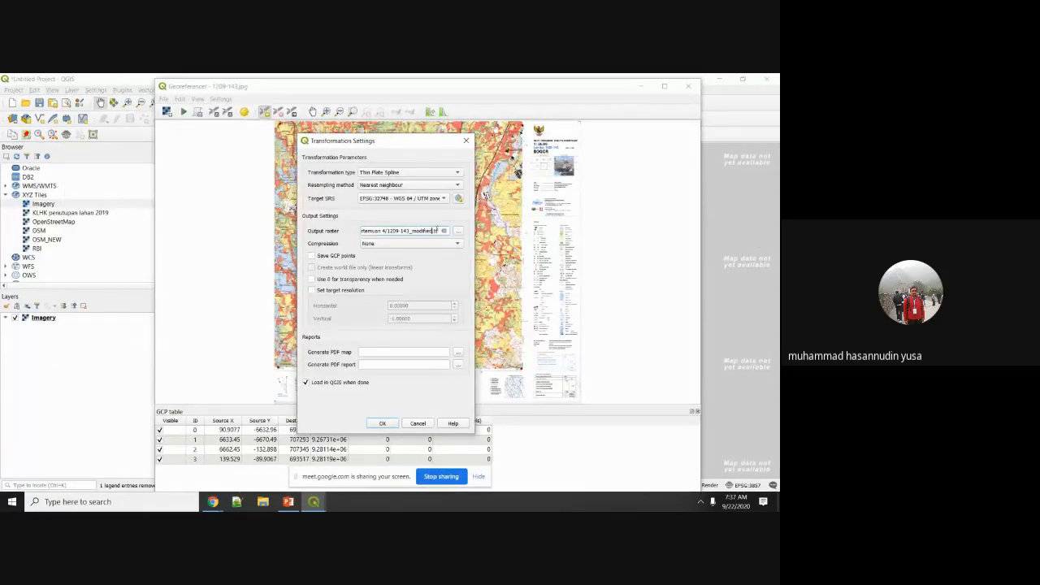
Step: Rename the output raster to 1209-143_geo.tif and accept the transformation settings
{"action": "key", "text": "shift+Left"}
{"action": "key", "text": "shift+Left"}
{"action": "key", "text": "shift+Left"}
{"action": "key", "text": "shift+Left"}
{"action": "key", "text": "shift+Left"}
{"action": "type", "text": "geo"}
{"action": "left_click", "coordinate": [386, 424]}
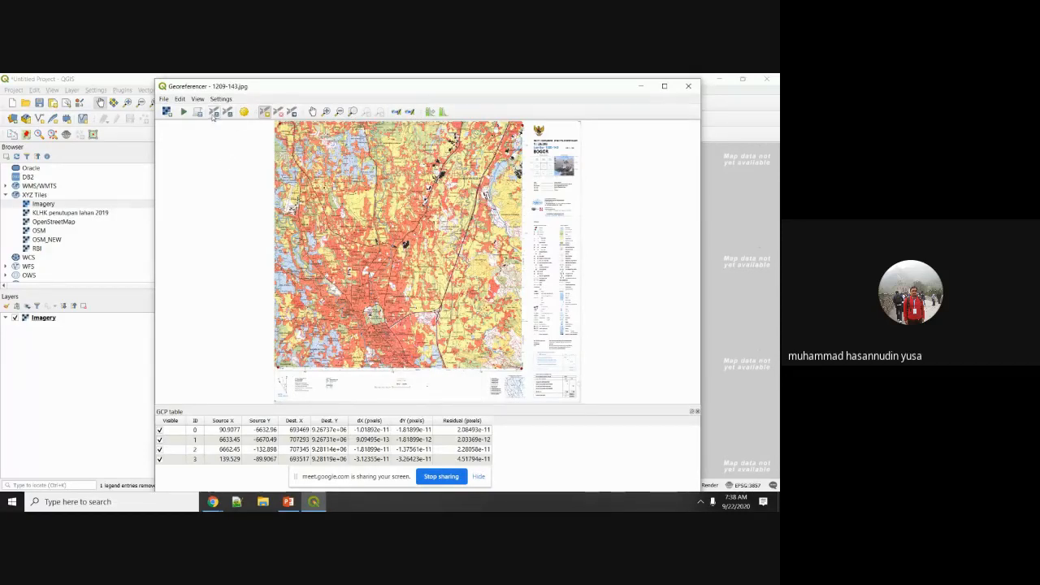
Step: Run the georeferencing and show the full extent of the resulting 1209-143_geo layer in the main map
{"action": "left_click", "coordinate": [184, 112]}
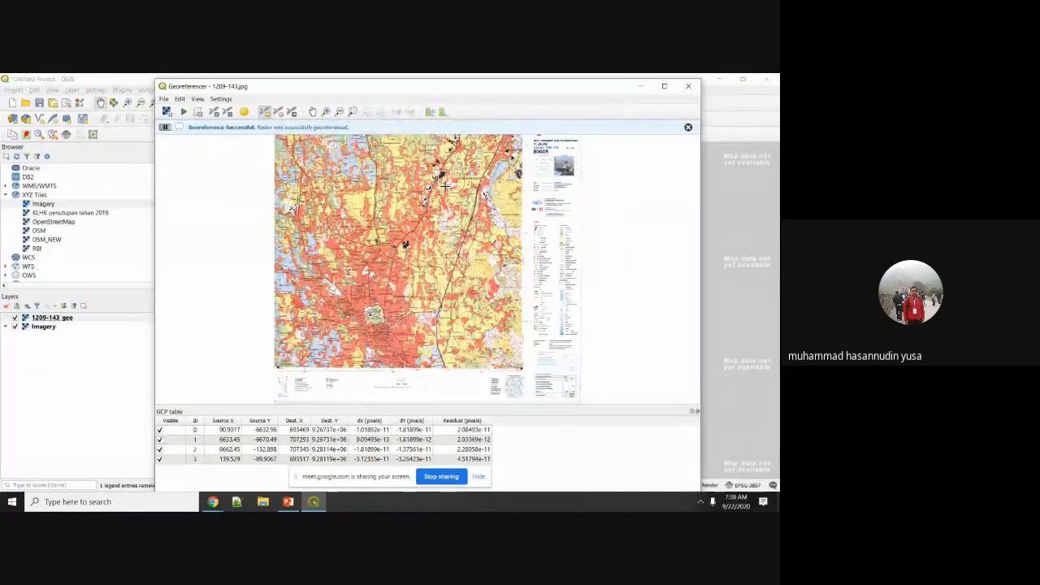
{"action": "left_click", "coordinate": [689, 85]}
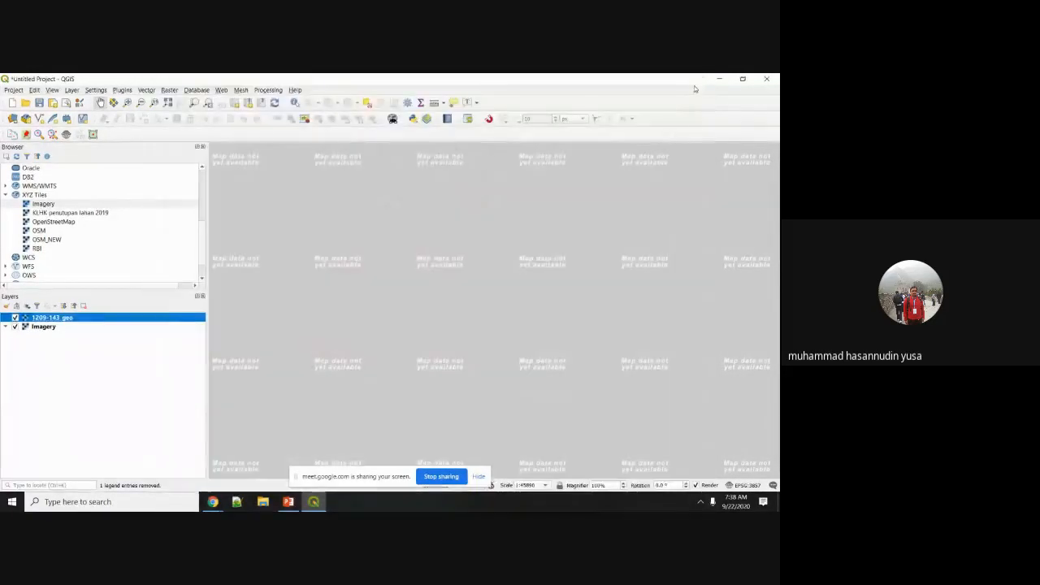
{"action": "right_click", "coordinate": [54, 319]}
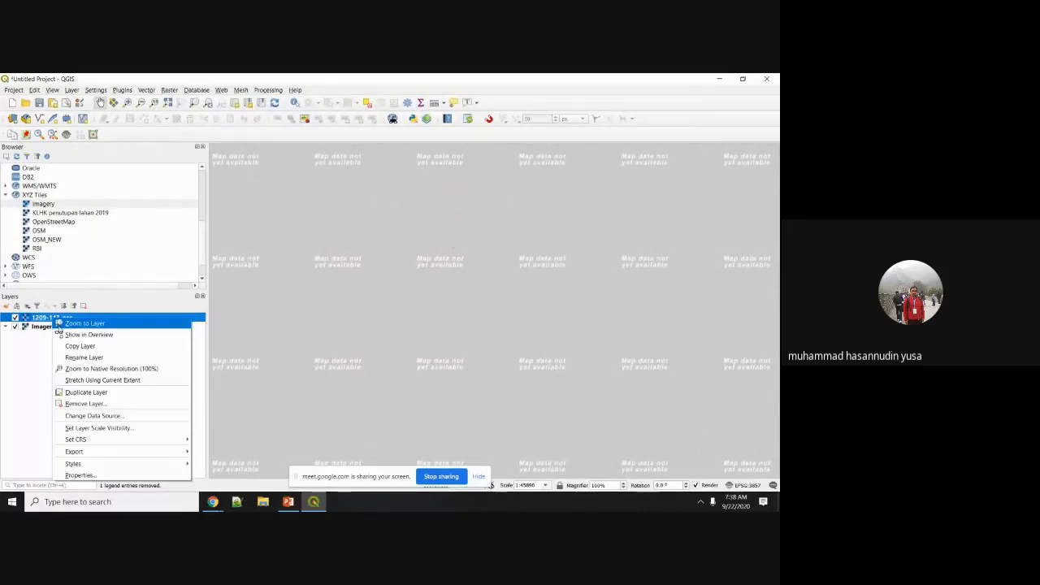
{"action": "left_click", "coordinate": [60, 324]}
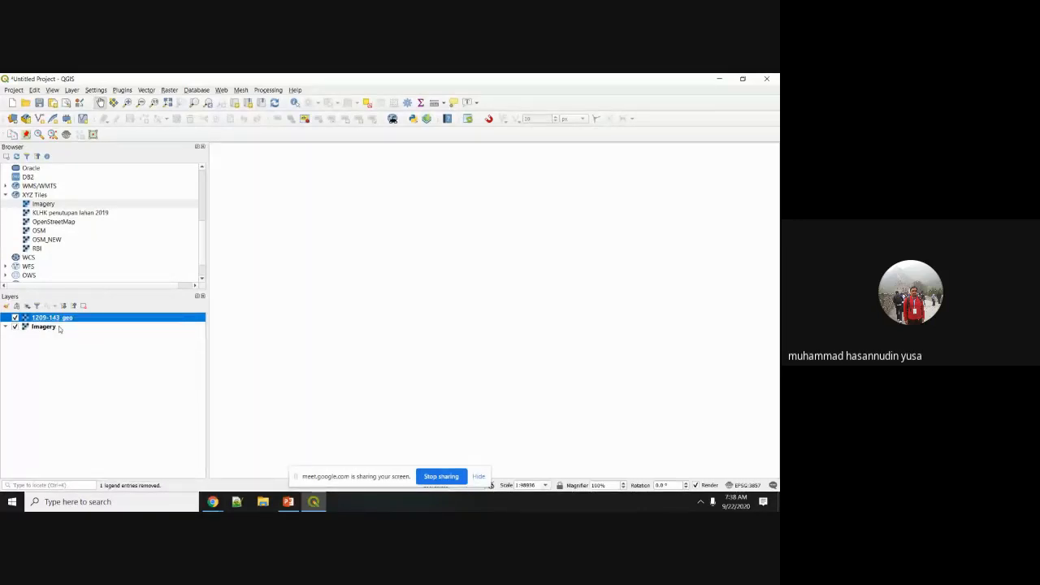
{"action": "scroll", "coordinate": [456, 251], "scroll_direction": "down", "scroll_amount": 2}
{"action": "scroll", "coordinate": [480, 302], "scroll_direction": "up", "scroll_amount": 1}
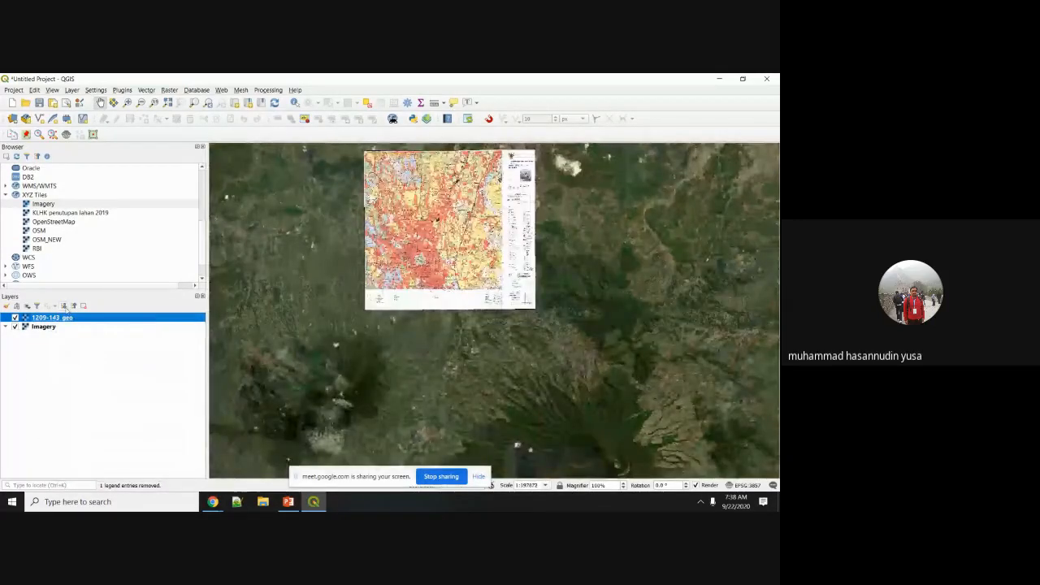
Step: Make the 1209-143_geo layer semi-transparent and compare it with the satellite imagery around central Bogor
{"action": "right_click", "coordinate": [57, 323]}
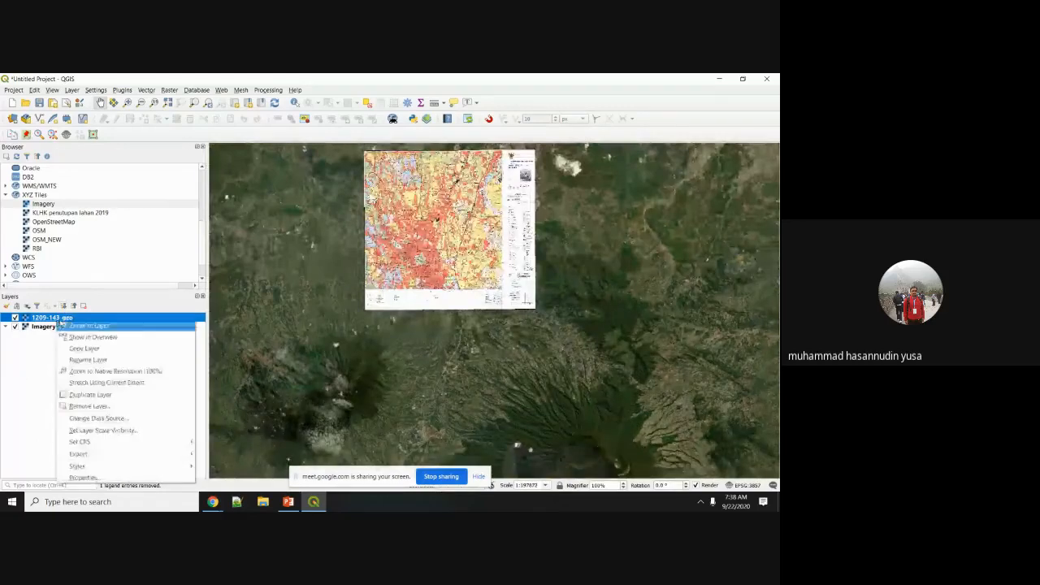
{"action": "left_click", "coordinate": [87, 478]}
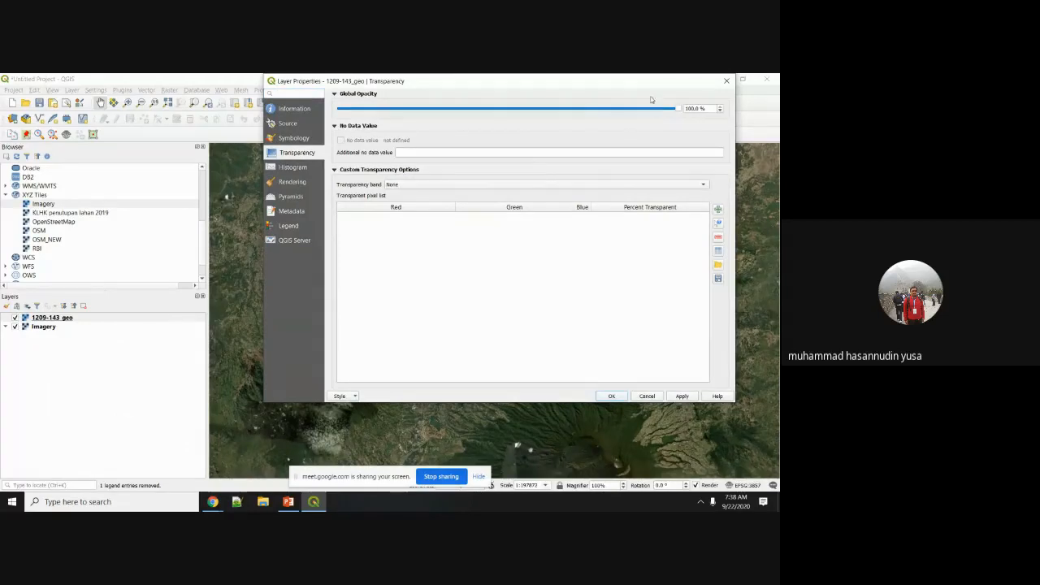
{"action": "left_click_drag", "start_coordinate": [681, 109], "coordinate": [524, 122]}
{"action": "left_click", "coordinate": [610, 396]}
{"action": "scroll", "coordinate": [438, 341], "scroll_direction": "up", "scroll_amount": 2}
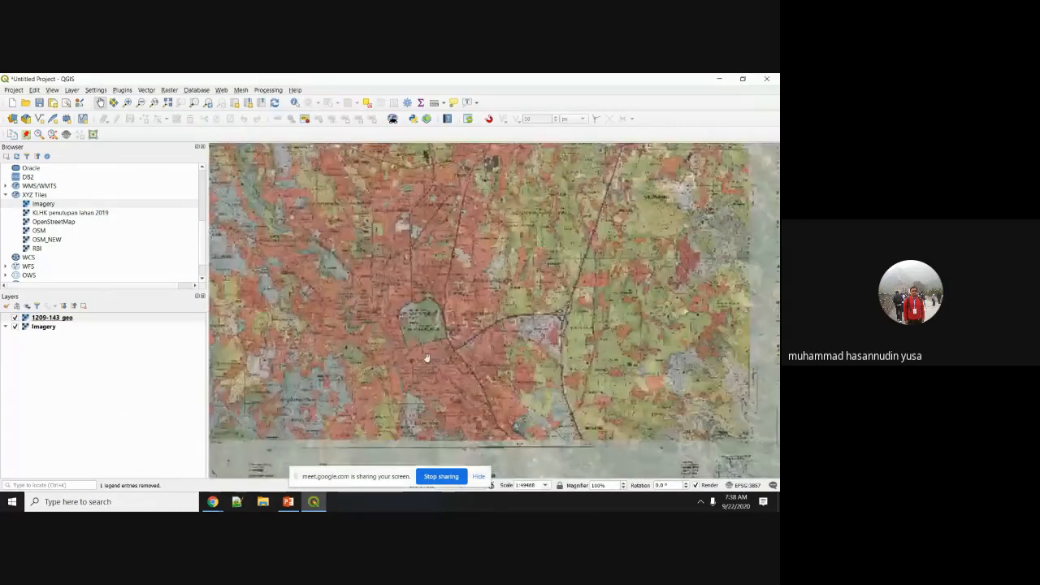
{"action": "scroll", "coordinate": [431, 319], "scroll_direction": "up", "scroll_amount": 1}
{"action": "scroll", "coordinate": [429, 320], "scroll_direction": "up", "scroll_amount": 1}
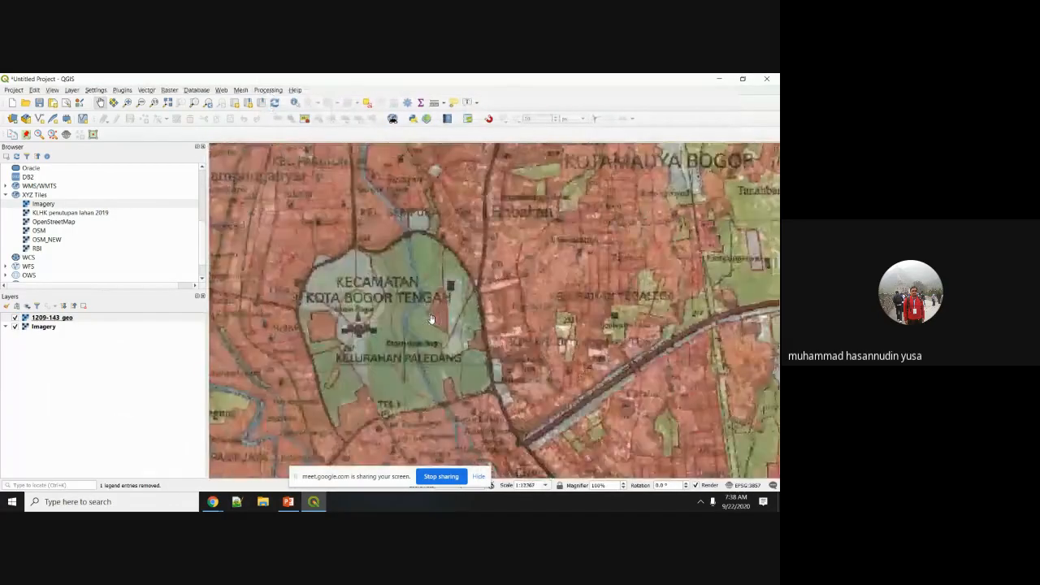
{"action": "scroll", "coordinate": [415, 301], "scroll_direction": "down", "scroll_amount": 2}
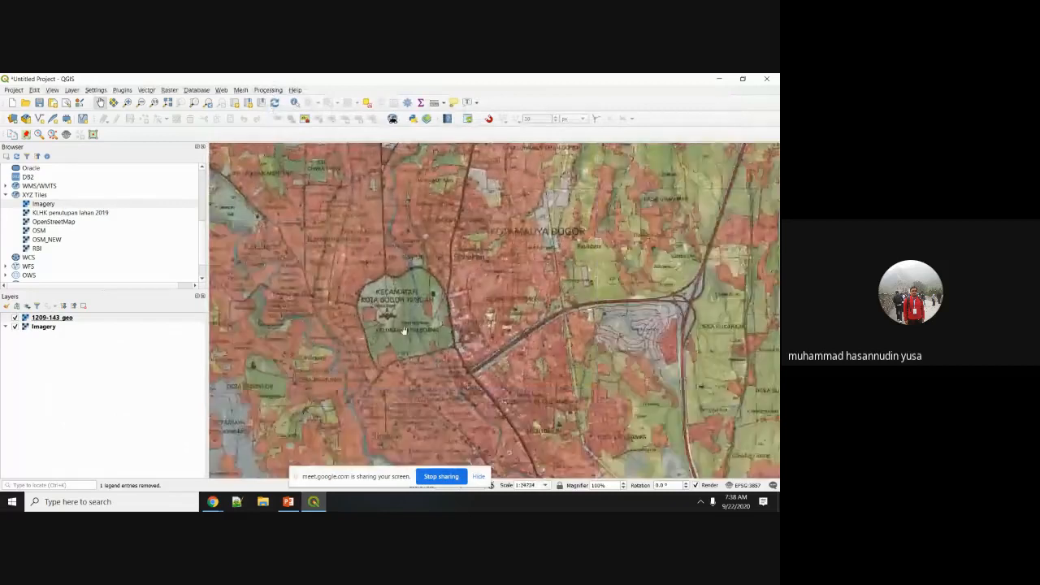
Step: Add ADMINISTRASIDESA_AR_25K.shp from the Pertemuan 3 Data folder KOTA BOGOR to the map
{"action": "scroll", "coordinate": [55, 251], "scroll_direction": "up", "scroll_amount": 5}
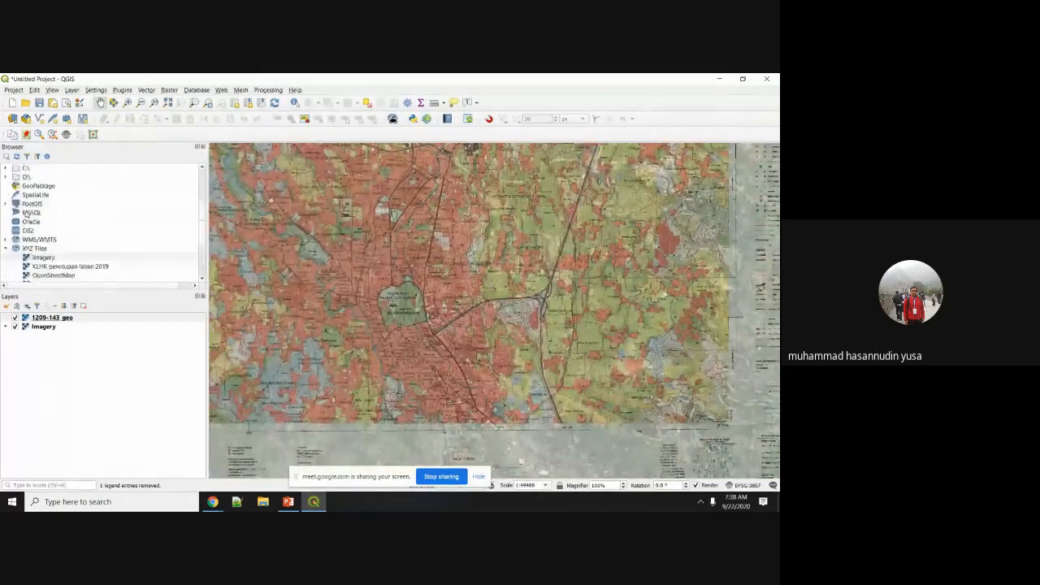
{"action": "left_click", "coordinate": [14, 197]}
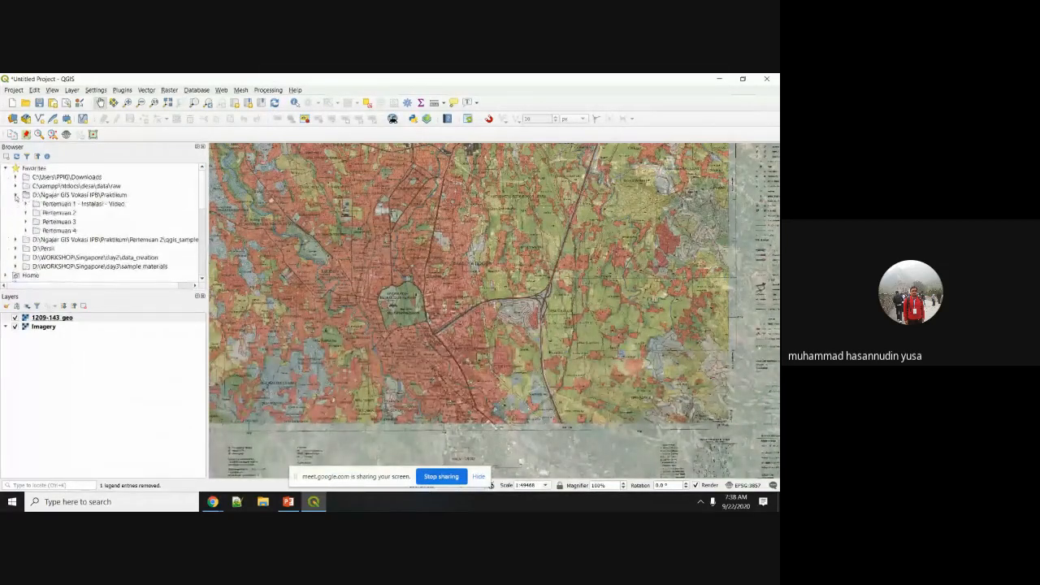
{"action": "left_click", "coordinate": [25, 213]}
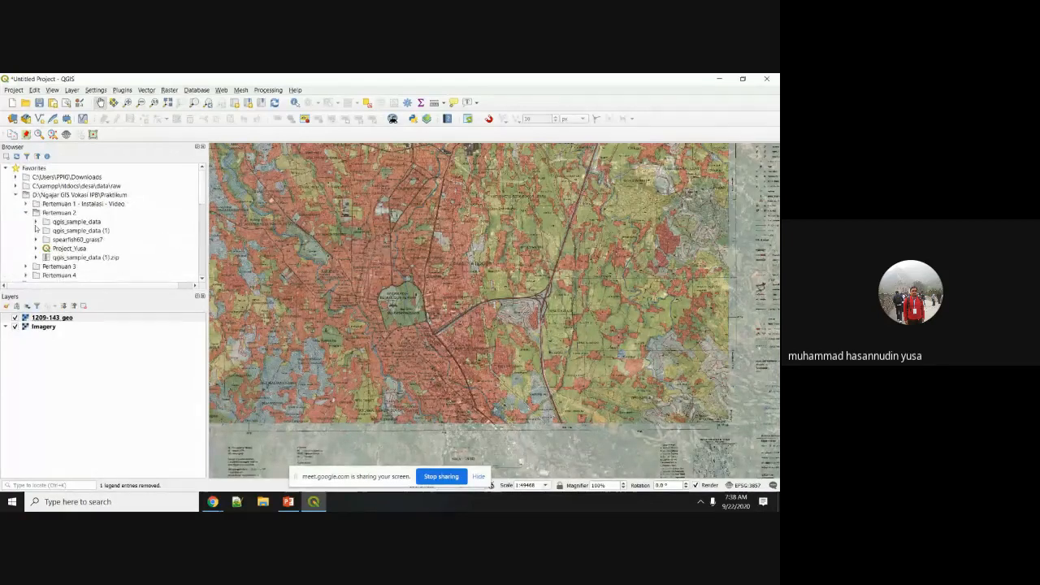
{"action": "left_click", "coordinate": [26, 213]}
{"action": "left_click", "coordinate": [25, 221]}
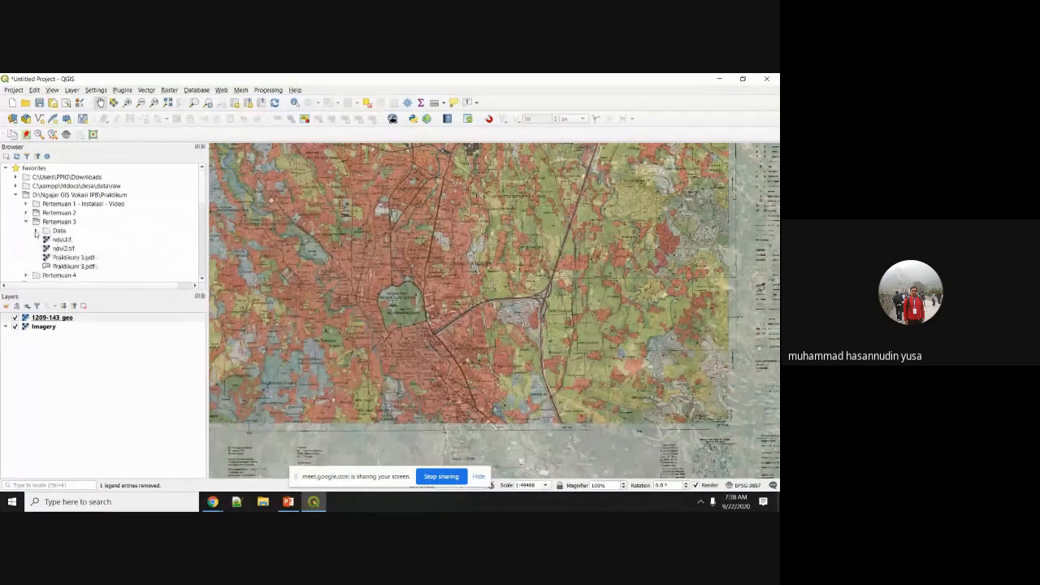
{"action": "left_click", "coordinate": [36, 231]}
{"action": "double_click", "coordinate": [58, 249]}
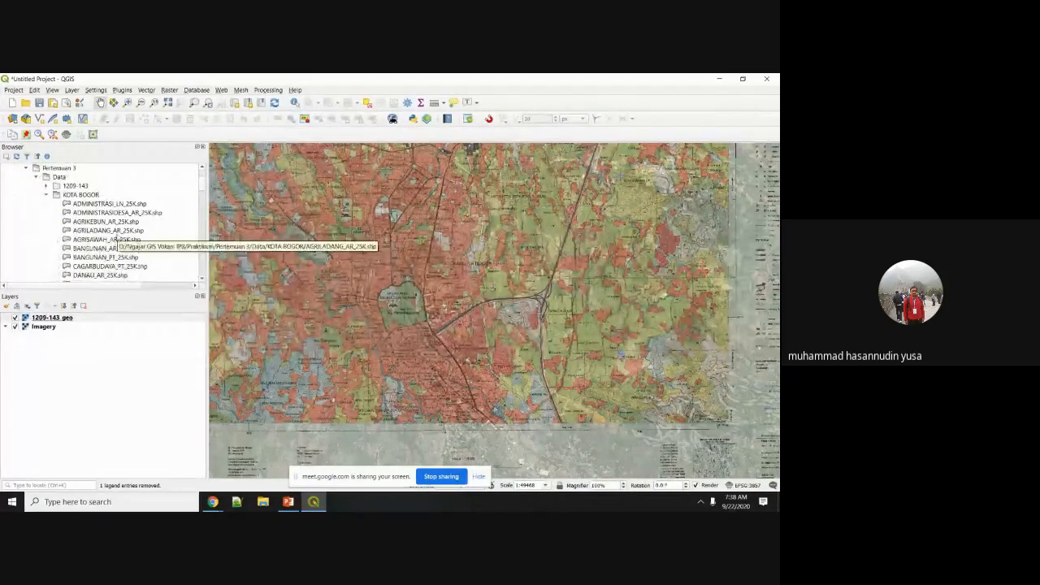
{"action": "left_click_drag", "start_coordinate": [118, 213], "coordinate": [445, 286]}
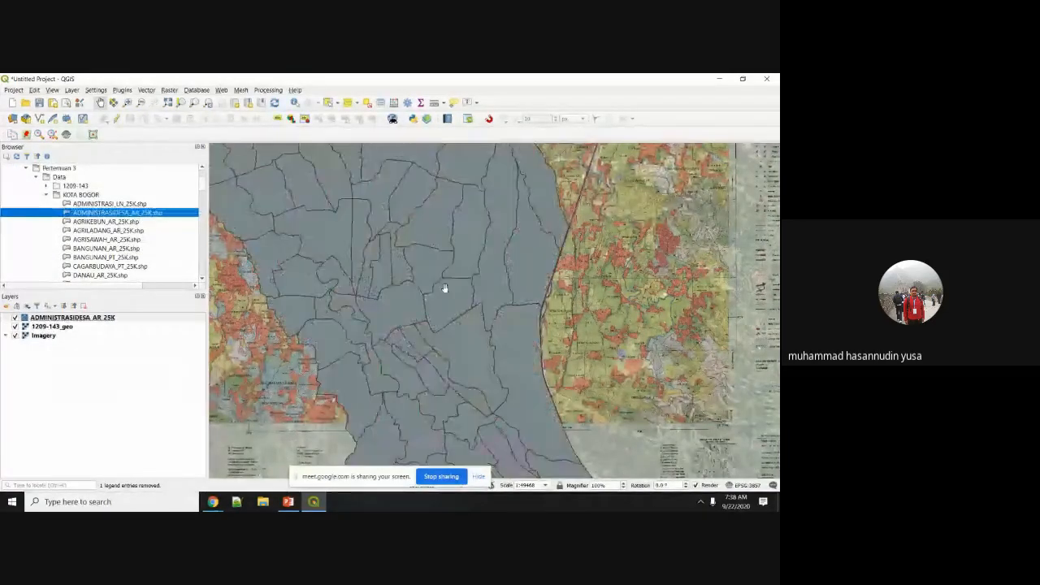
Step: Add the road shapefile JALAN_LN_25K.shp from the KOTA BOGOR folder and check its overlay on the georeferenced map
{"action": "scroll", "coordinate": [100, 242], "scroll_direction": "down", "scroll_amount": 3}
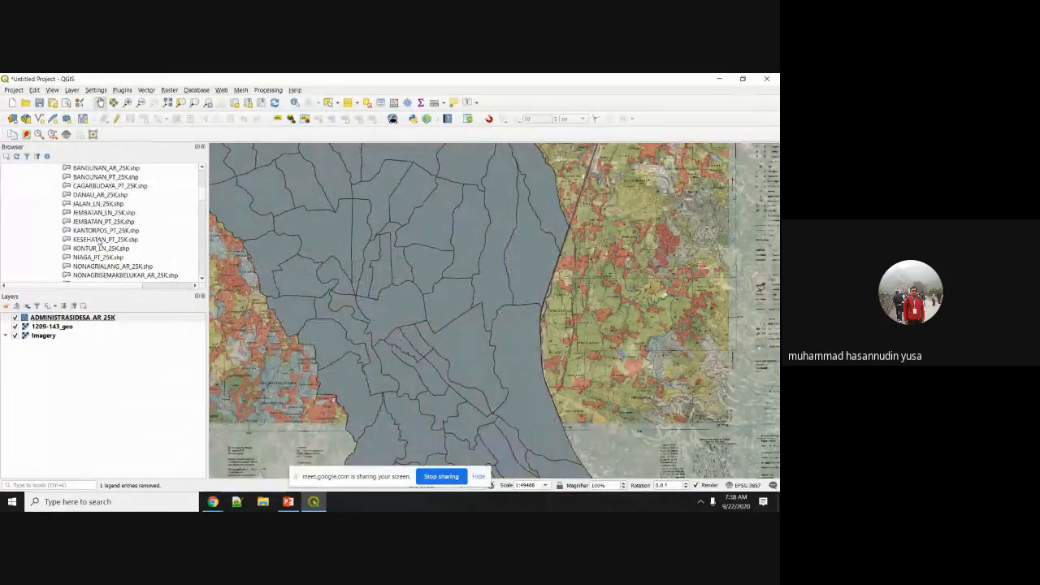
{"action": "left_click_drag", "start_coordinate": [98, 203], "coordinate": [406, 221]}
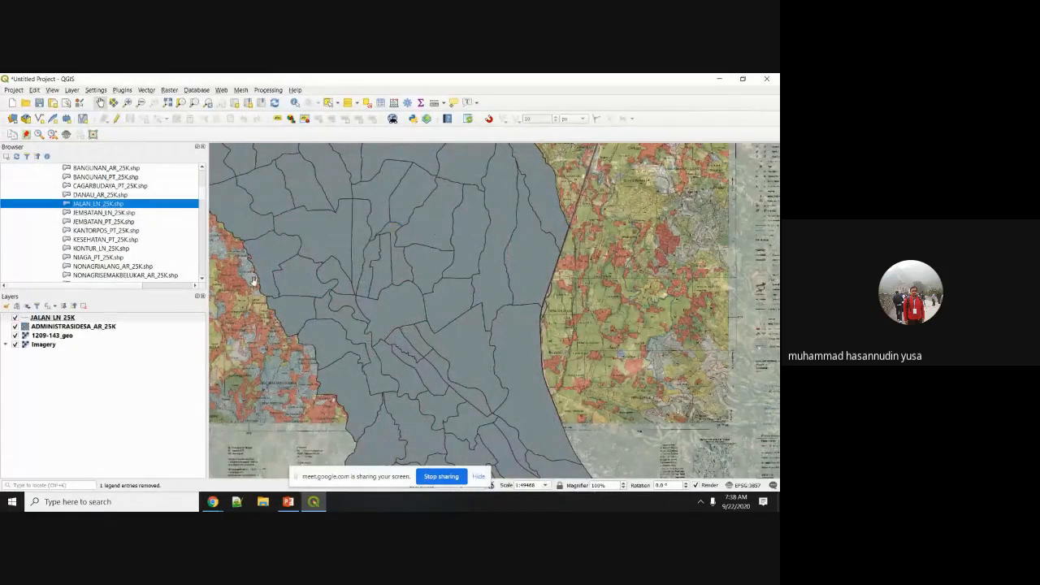
{"action": "scroll", "coordinate": [401, 304], "scroll_direction": "down", "scroll_amount": 2}
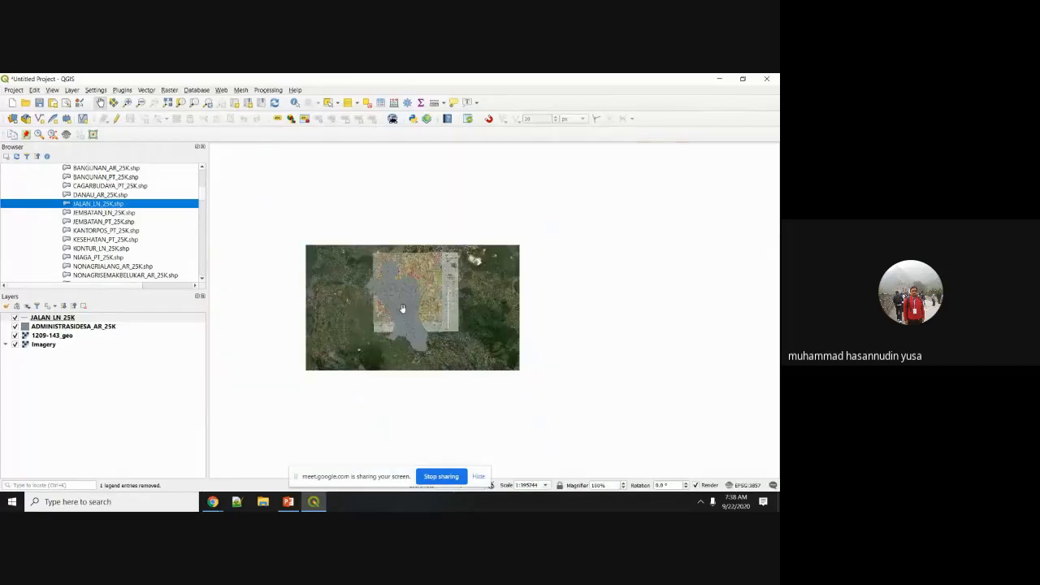
{"action": "scroll", "coordinate": [401, 303], "scroll_direction": "up", "scroll_amount": 2}
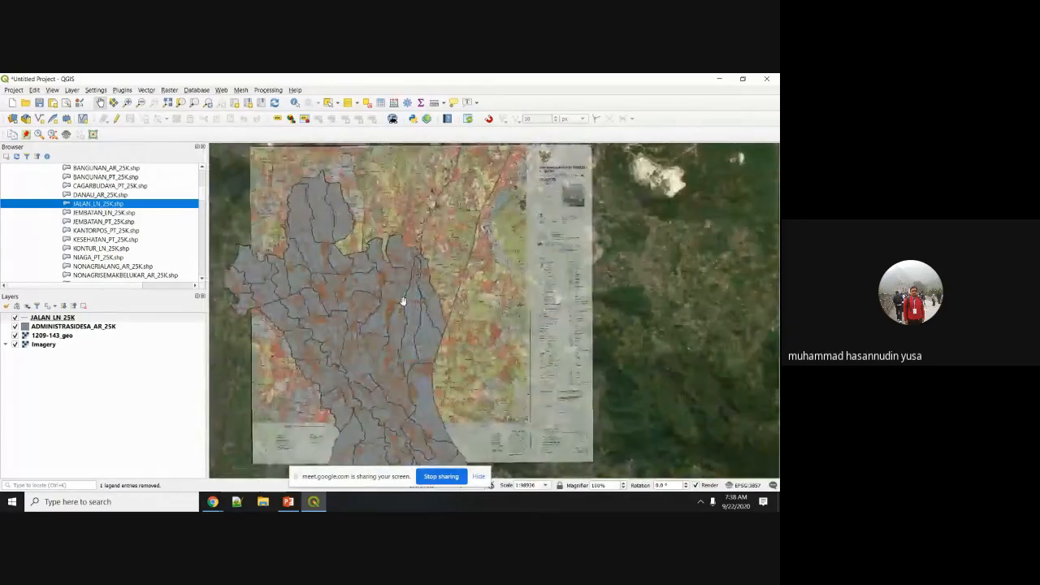
Step: Give the ADMINISTRASIDESA_AR_25K polygons a transparent fill and apply it
{"action": "right_click", "coordinate": [54, 327]}
{"action": "left_click", "coordinate": [80, 323]}
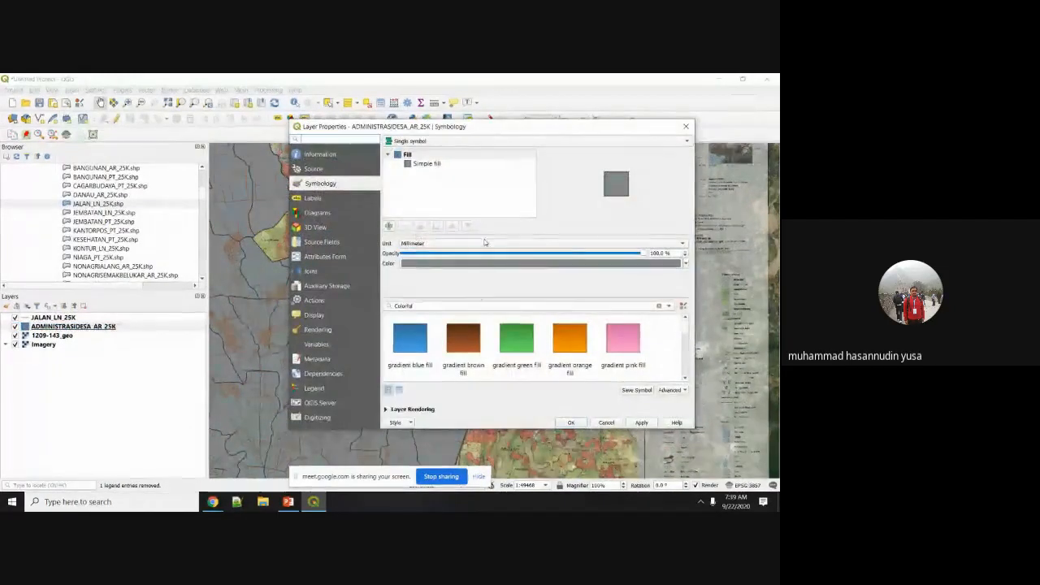
{"action": "left_click", "coordinate": [436, 165]}
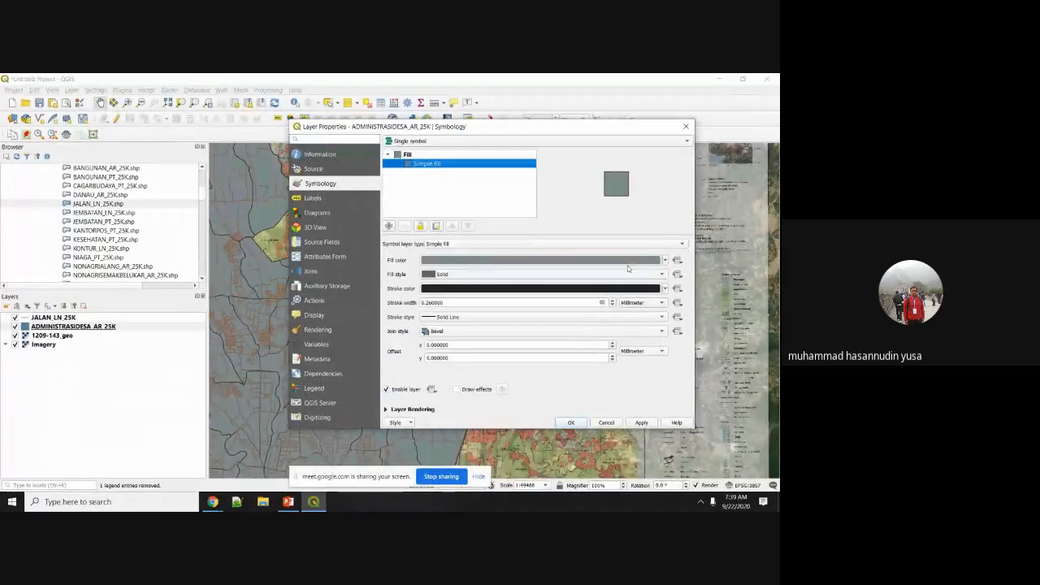
{"action": "left_click", "coordinate": [665, 260]}
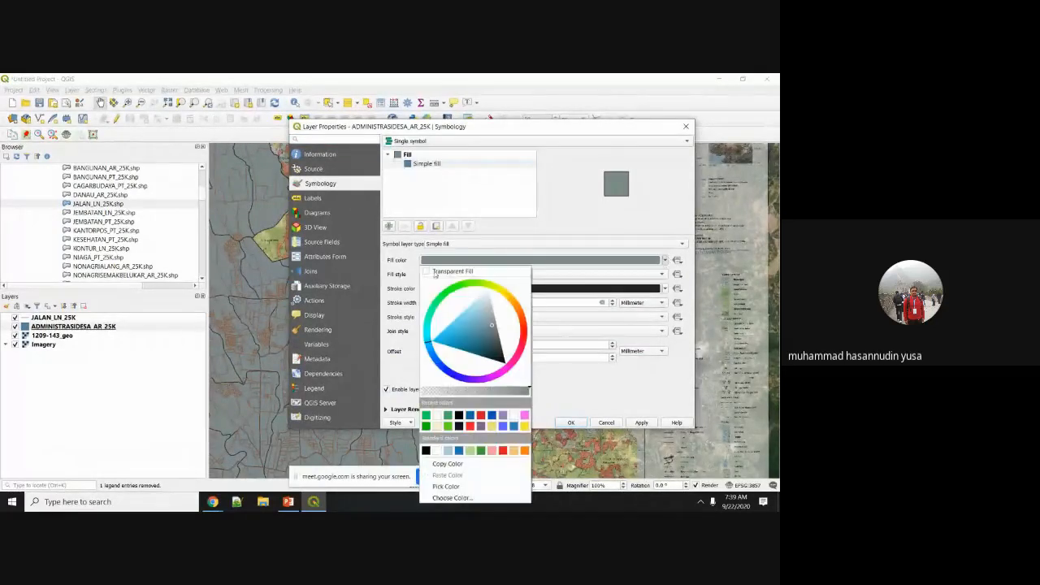
{"action": "left_click", "coordinate": [439, 272]}
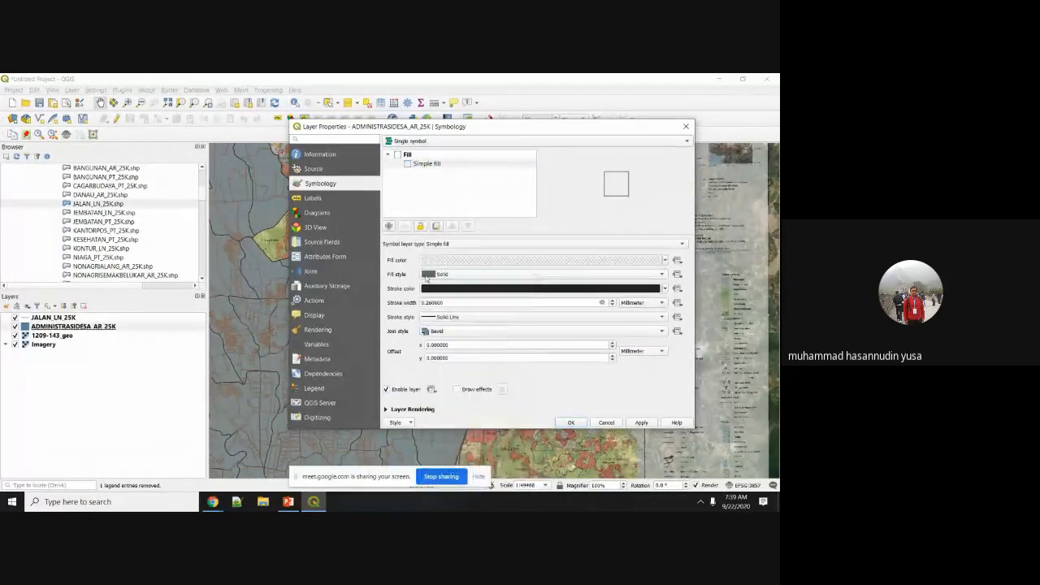
{"action": "left_click", "coordinate": [643, 423]}
{"action": "left_click", "coordinate": [571, 423]}
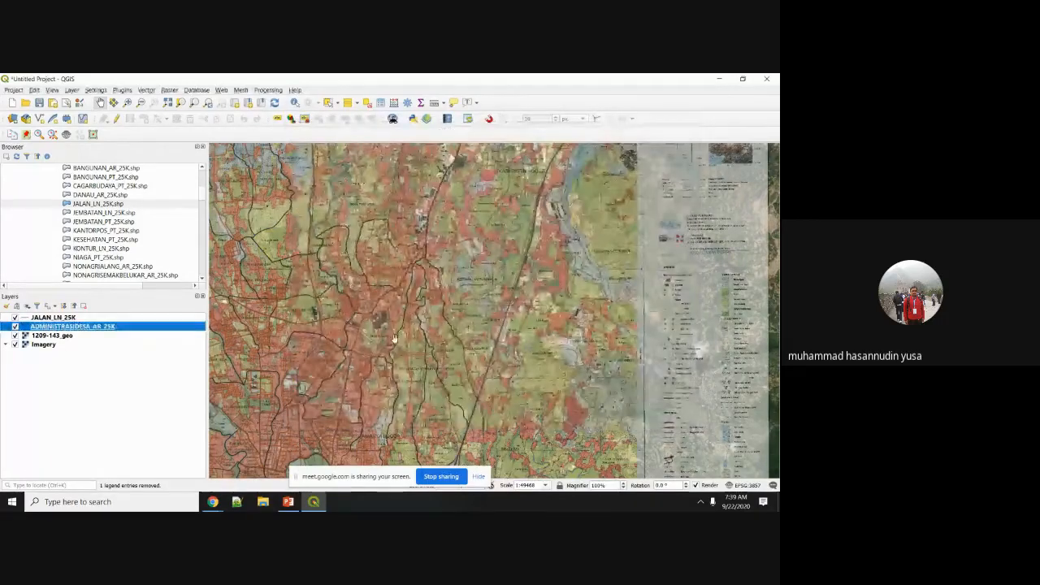
Step: Examine the village boundaries over the scanned map around the toll-road junction east of central Bogor, with the JALAN_LN_25K layer hidden
{"action": "scroll", "coordinate": [324, 302], "scroll_direction": "down", "scroll_amount": 1}
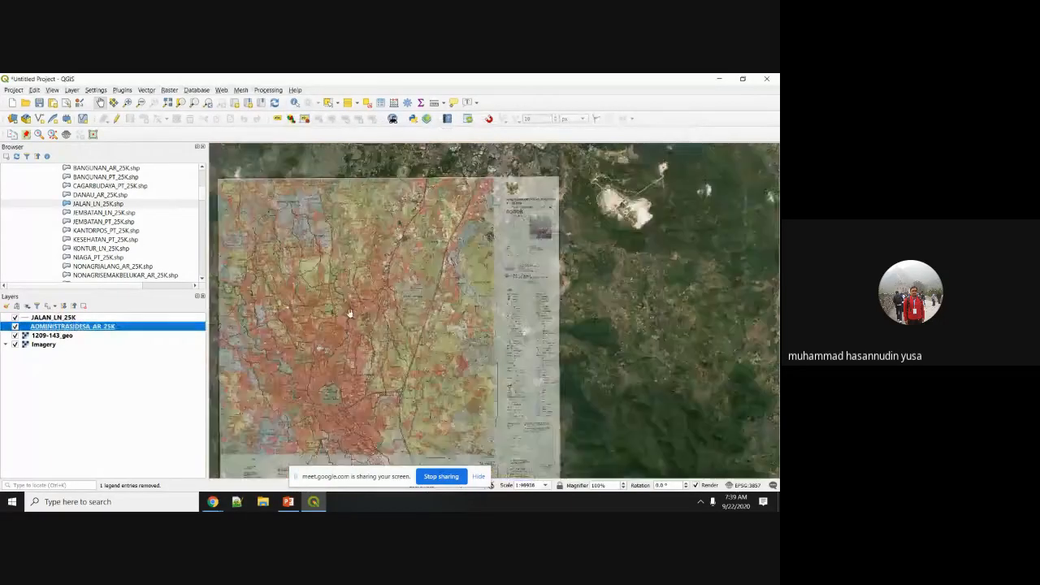
{"action": "scroll", "coordinate": [421, 294], "scroll_direction": "up", "scroll_amount": 1}
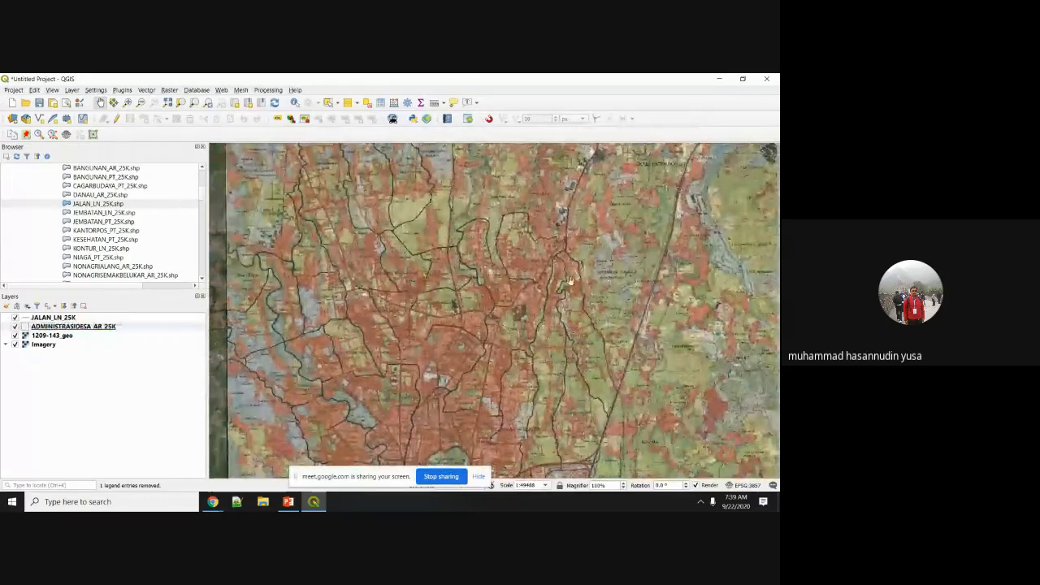
{"action": "left_click_drag", "start_coordinate": [549, 475], "coordinate": [482, 355]}
{"action": "left_click_drag", "start_coordinate": [495, 393], "coordinate": [484, 317]}
{"action": "scroll", "coordinate": [453, 301], "scroll_direction": "up", "scroll_amount": 2}
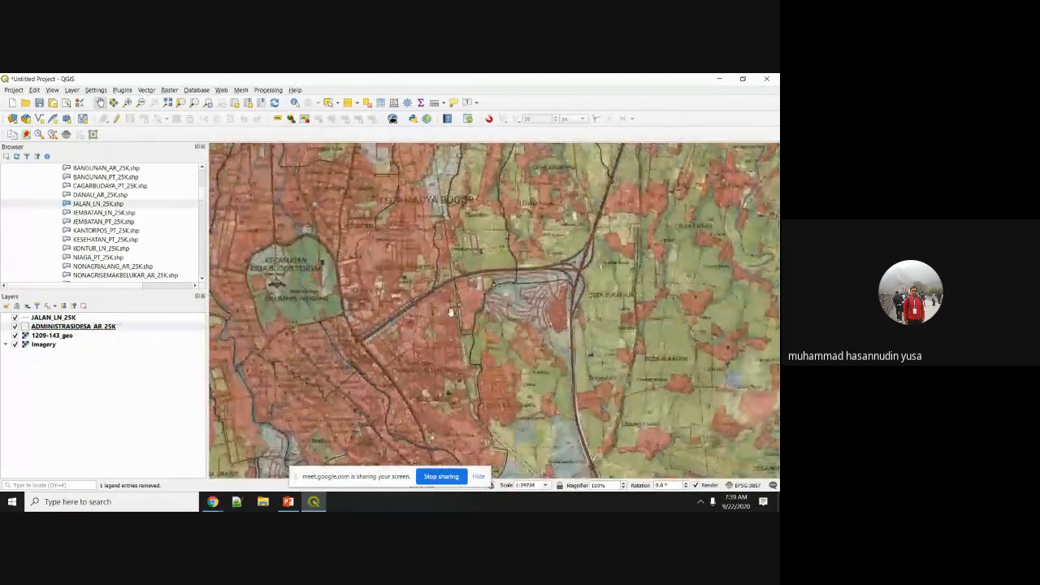
{"action": "left_click", "coordinate": [15, 326]}
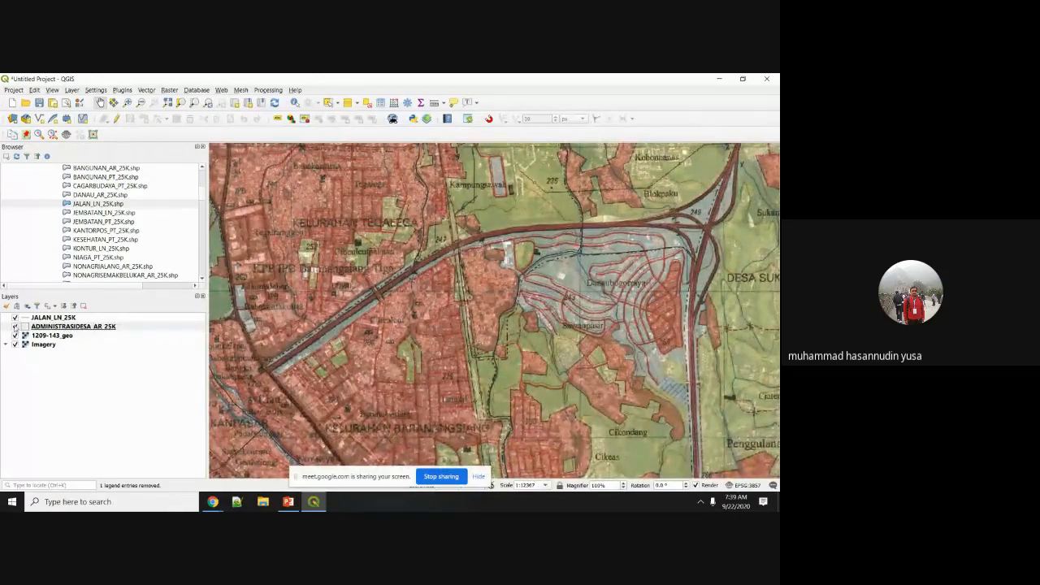
{"action": "left_click", "coordinate": [15, 326]}
{"action": "left_click", "coordinate": [14, 317]}
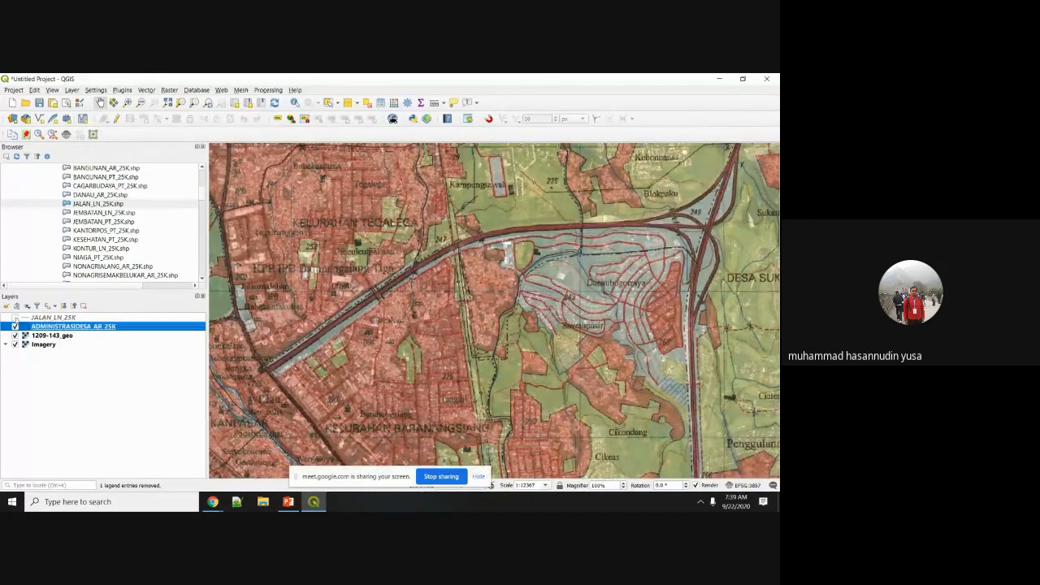
{"action": "double_click", "coordinate": [64, 326]}
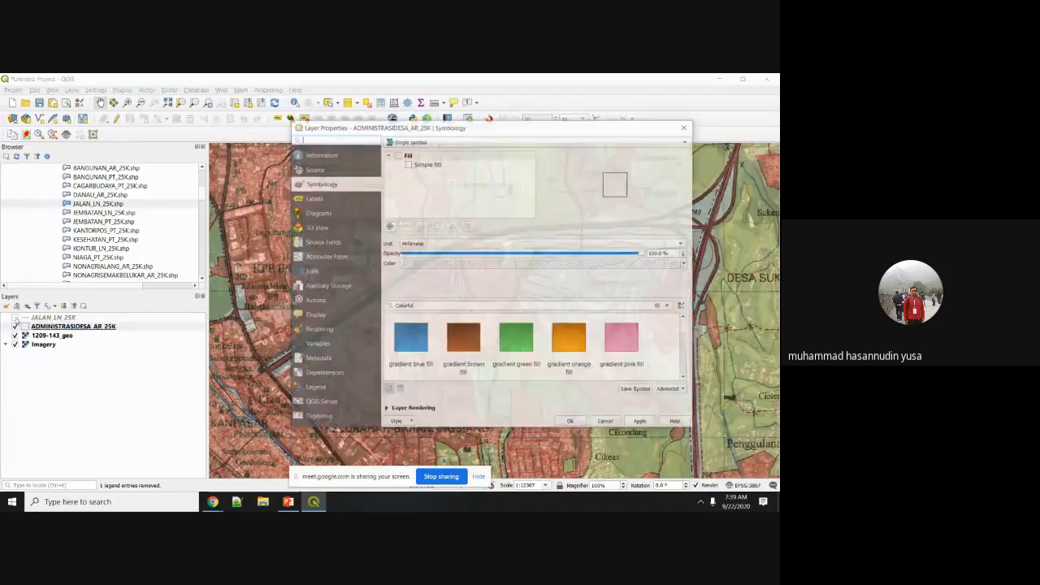
{"action": "left_click", "coordinate": [606, 423]}
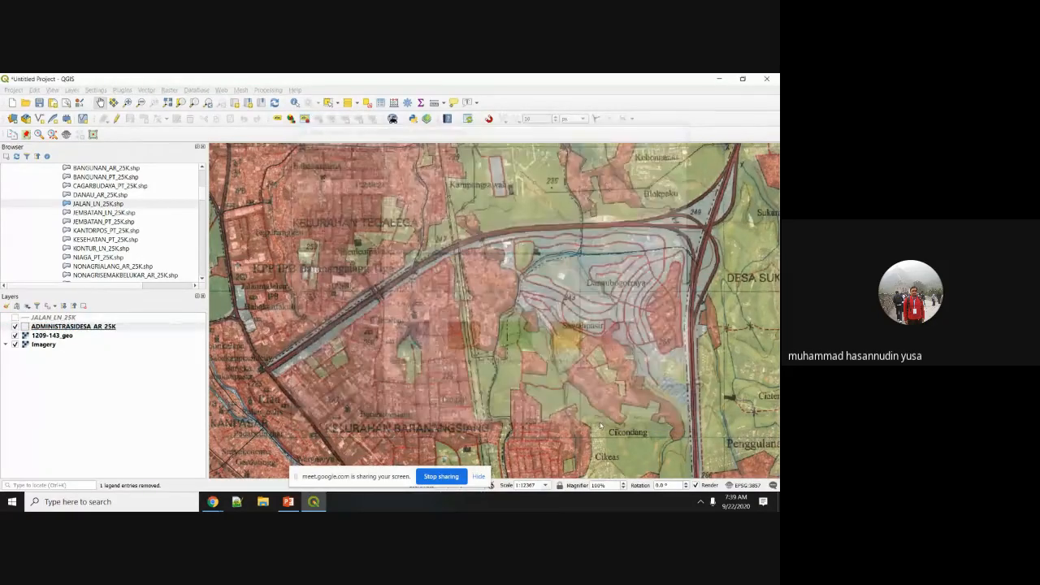
Step: Toggle the 1209-143_geo layer to compare its roads with the satellite imagery, then show the road and village boundary layers over the whole map
{"action": "left_click", "coordinate": [15, 336]}
{"action": "left_click", "coordinate": [15, 335]}
{"action": "left_click", "coordinate": [15, 336]}
{"action": "left_click", "coordinate": [15, 336]}
{"action": "left_click", "coordinate": [15, 335]}
{"action": "left_click", "coordinate": [15, 336]}
{"action": "left_click", "coordinate": [14, 336]}
{"action": "left_click", "coordinate": [14, 335]}
{"action": "left_click", "coordinate": [15, 336]}
{"action": "left_click", "coordinate": [15, 335]}
{"action": "left_click", "coordinate": [15, 335]}
{"action": "left_click", "coordinate": [15, 336]}
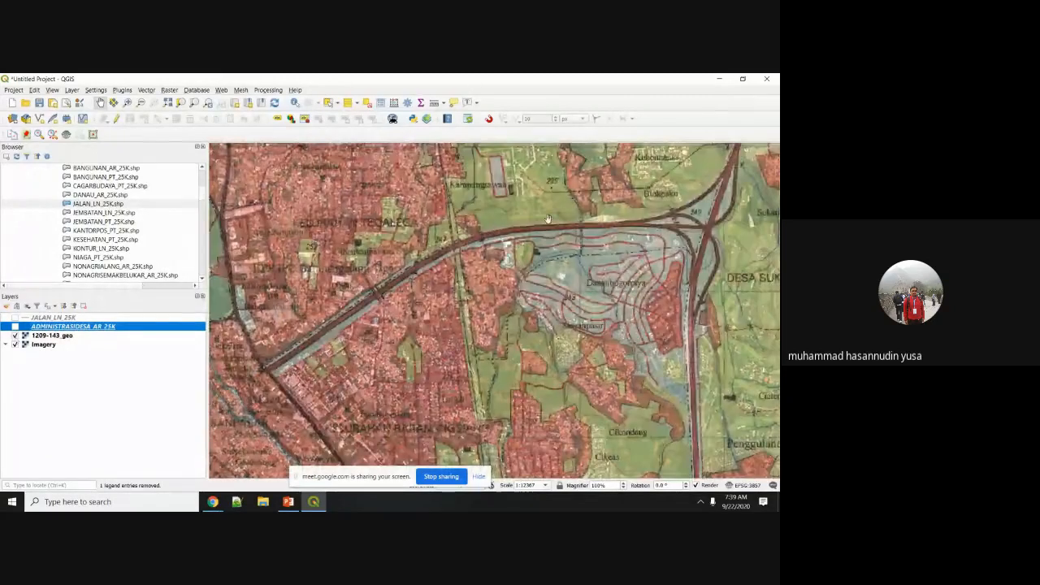
{"action": "left_click", "coordinate": [15, 317]}
{"action": "scroll", "coordinate": [446, 193], "scroll_direction": "down", "scroll_amount": 3}
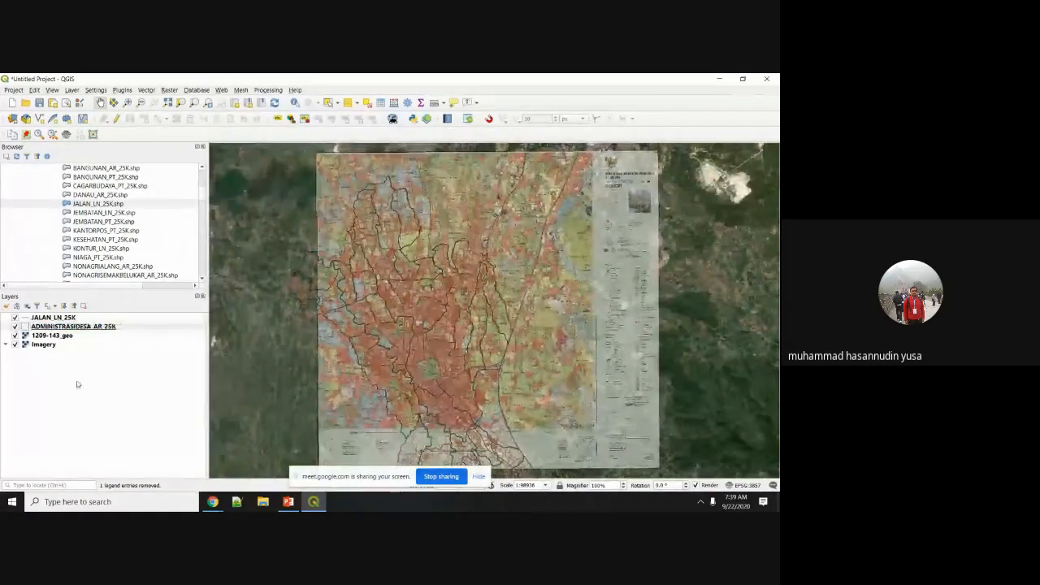
Step: Change the line colour of the JALAN_LN_25K road layer to red
{"action": "left_click", "coordinate": [52, 317]}
{"action": "right_click", "coordinate": [51, 317]}
{"action": "left_click", "coordinate": [75, 312]}
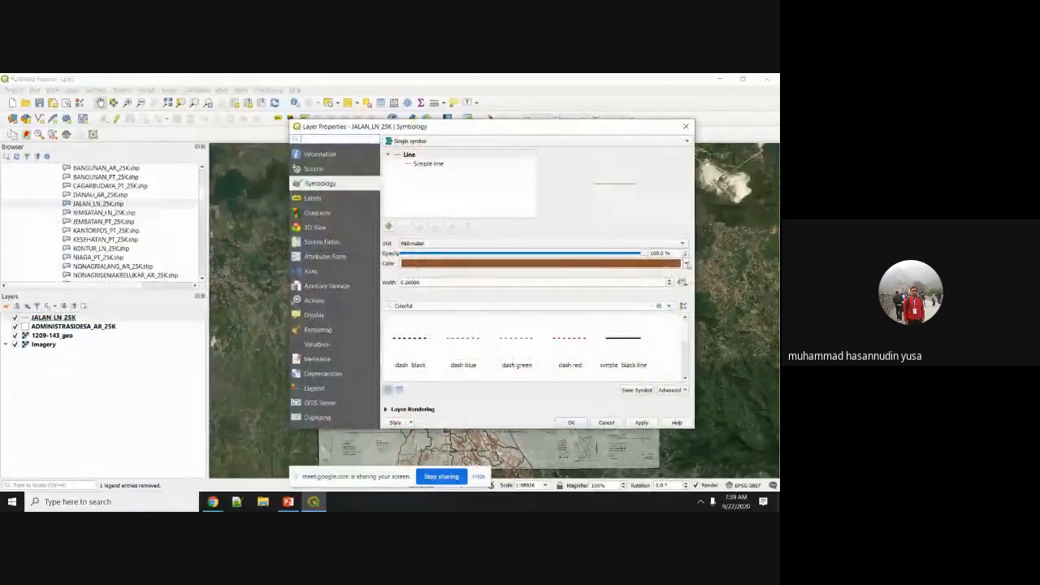
{"action": "left_click", "coordinate": [685, 264]}
{"action": "left_click", "coordinate": [502, 324]}
{"action": "left_click", "coordinate": [496, 324]}
{"action": "left_click", "coordinate": [641, 428]}
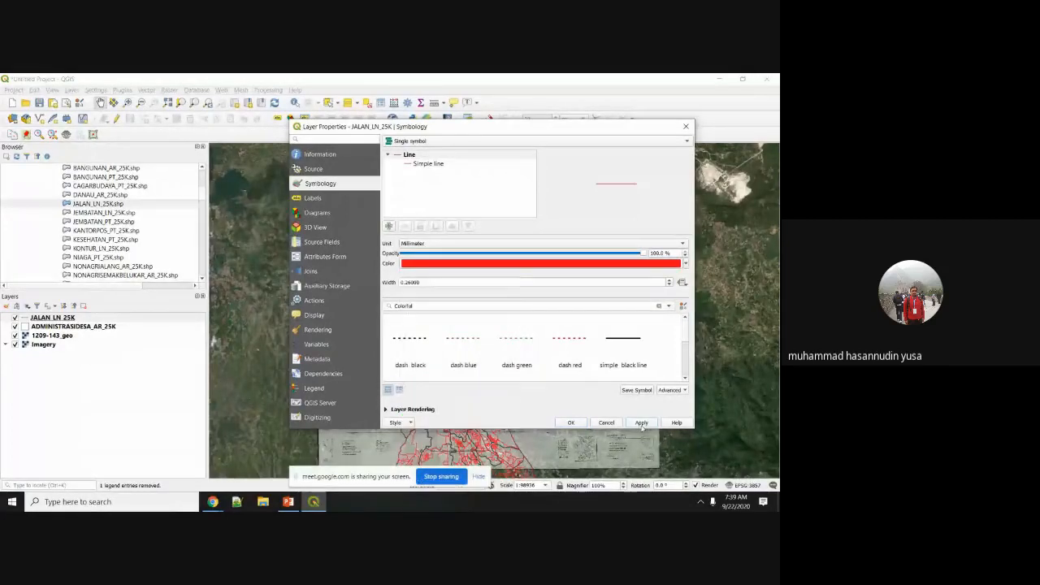
{"action": "left_click", "coordinate": [566, 424]}
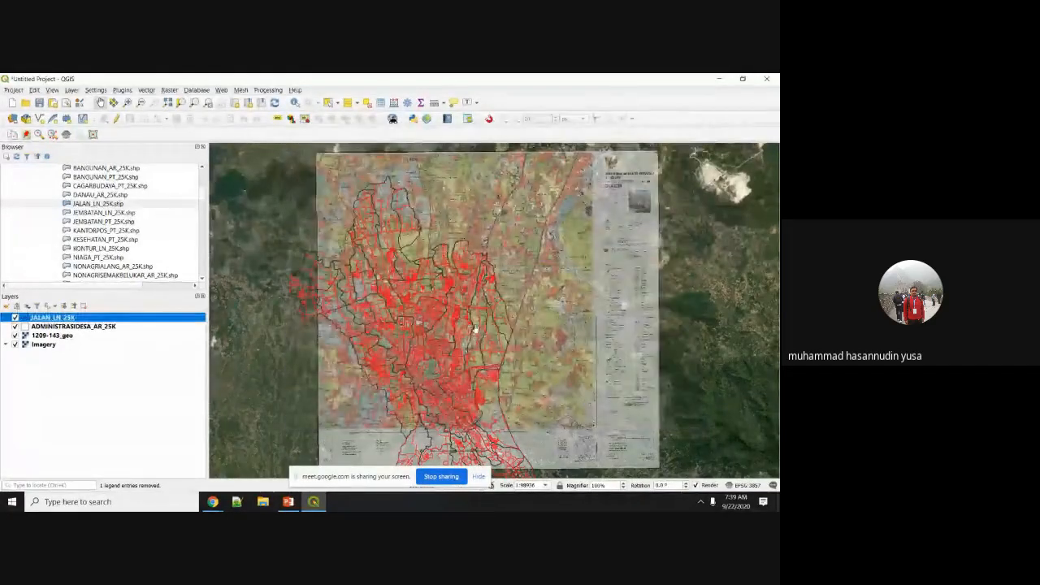
Step: Inspect how the red JALAN_LN_25K roads align with the georeferenced map in northern Bogor and across the full sheet
{"action": "scroll", "coordinate": [435, 292], "scroll_direction": "up", "scroll_amount": 2}
{"action": "scroll", "coordinate": [437, 288], "scroll_direction": "up", "scroll_amount": 1}
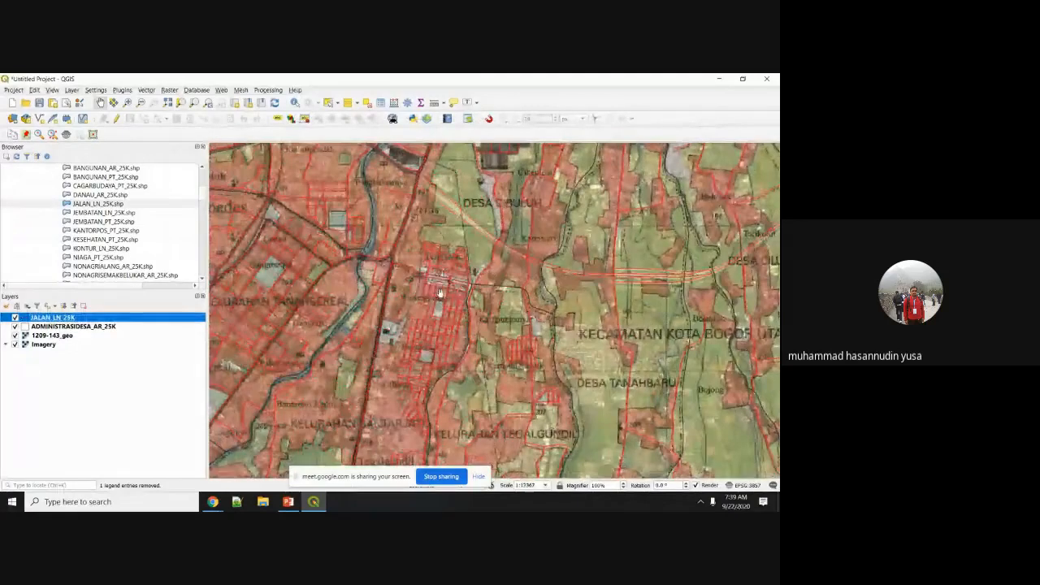
{"action": "scroll", "coordinate": [431, 268], "scroll_direction": "up", "scroll_amount": 1}
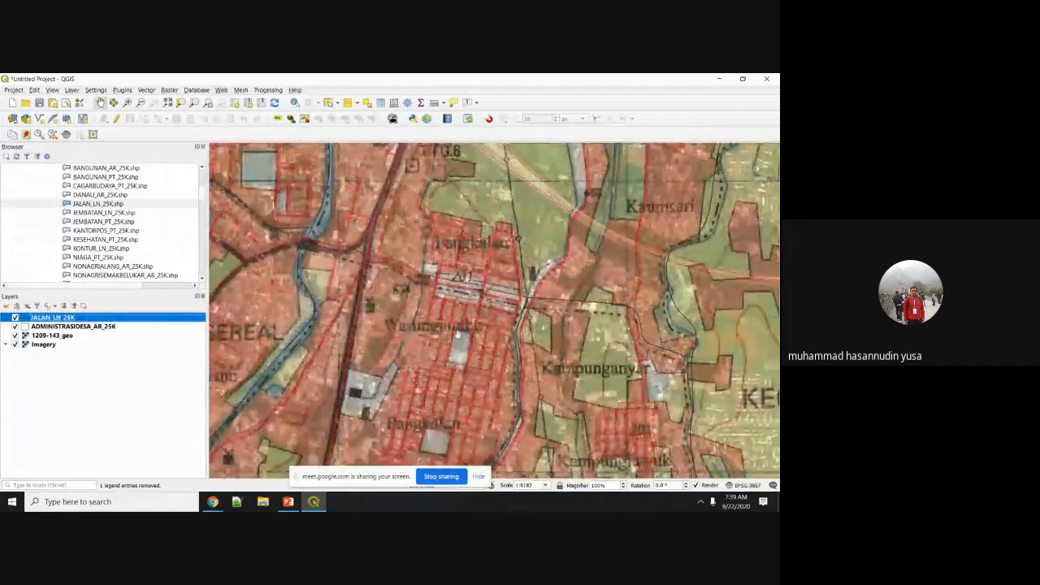
{"action": "scroll", "coordinate": [387, 286], "scroll_direction": "down", "scroll_amount": 5}
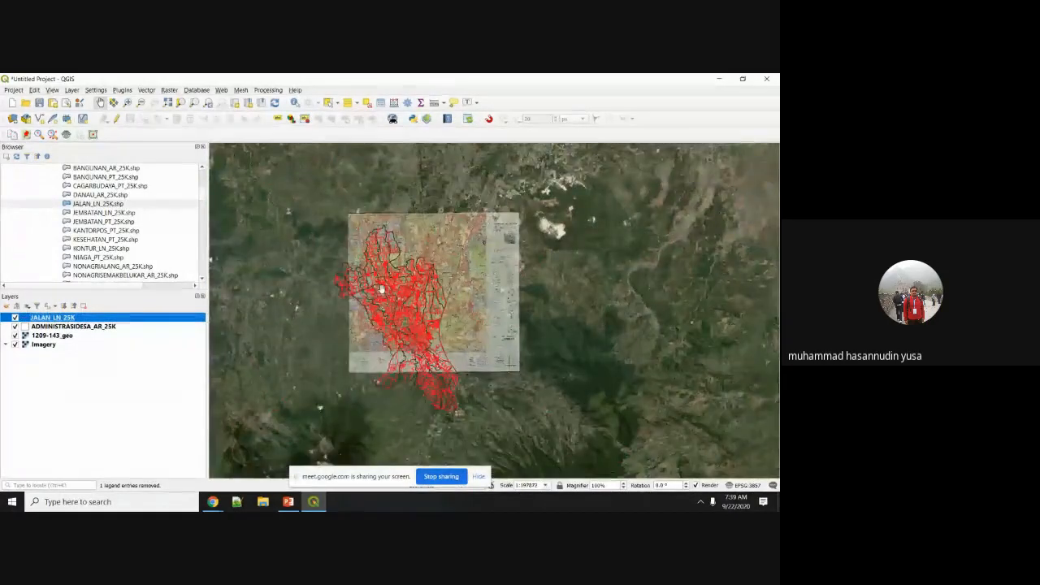
{"action": "scroll", "coordinate": [381, 289], "scroll_direction": "up", "scroll_amount": 2}
{"action": "scroll", "coordinate": [381, 289], "scroll_direction": "down", "scroll_amount": 2}
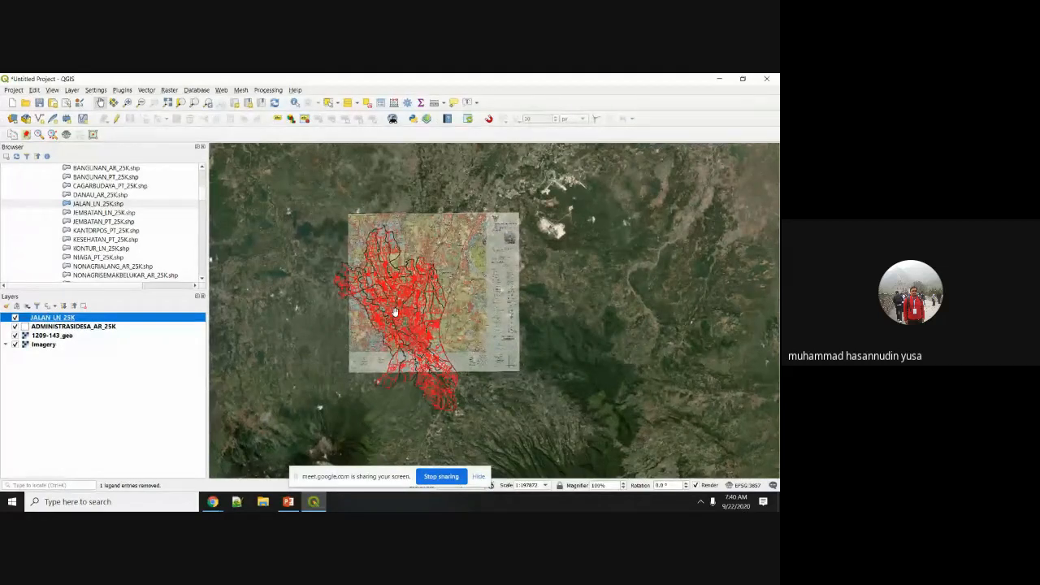
Step: Hide the 1209-143_geo, ADMINISTRASIDESA_AR_25K and JALAN_LN_25K layers and view the bare satellite imagery of northern Bogor
{"action": "mouse_move", "coordinate": [287, 504]}
{"action": "left_click", "coordinate": [15, 335]}
{"action": "left_click", "coordinate": [15, 326]}
{"action": "left_click", "coordinate": [15, 317]}
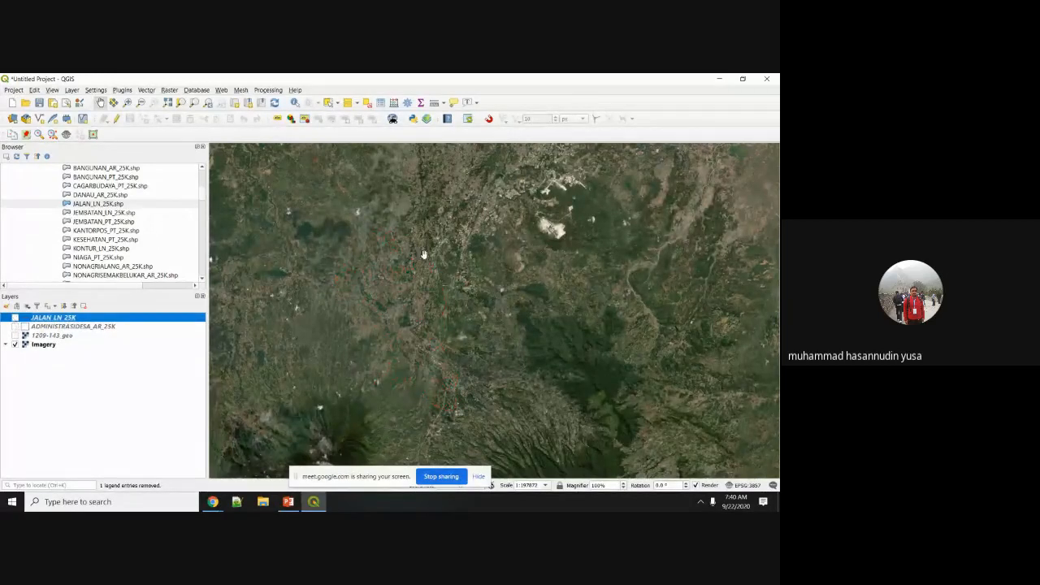
{"action": "scroll", "coordinate": [423, 254], "scroll_direction": "up", "scroll_amount": 5}
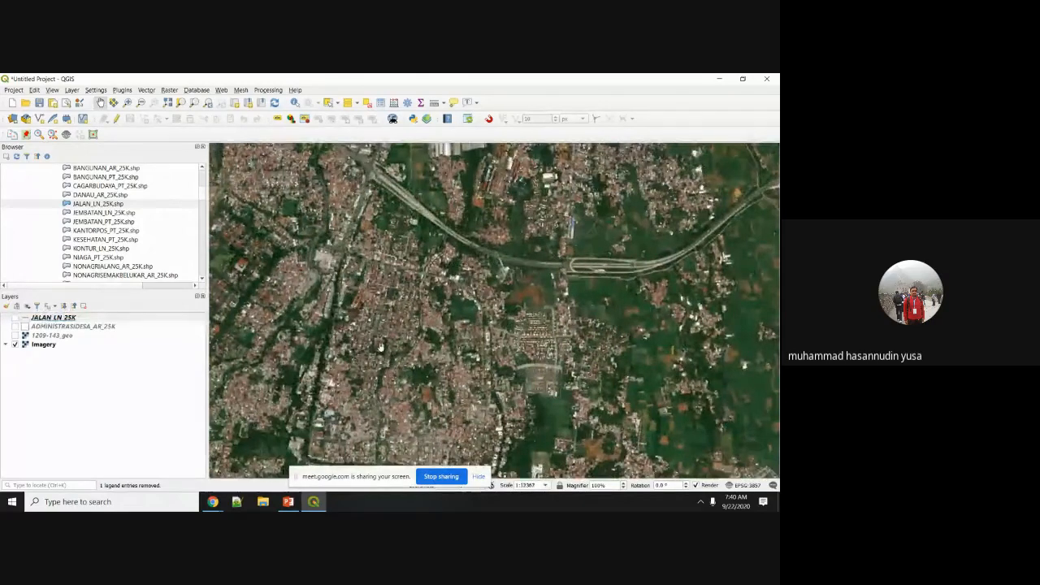
{"action": "scroll", "coordinate": [380, 347], "scroll_direction": "up", "scroll_amount": 2}
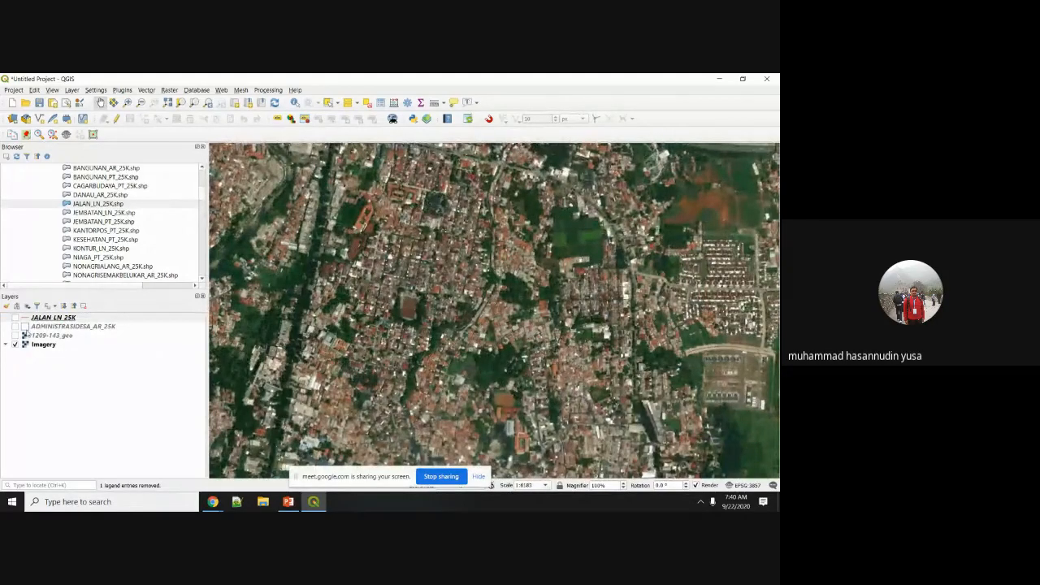
Step: Show the JALAN_LN_25K roads again and compare them with the satellite imagery around the sports field
{"action": "left_click", "coordinate": [17, 318]}
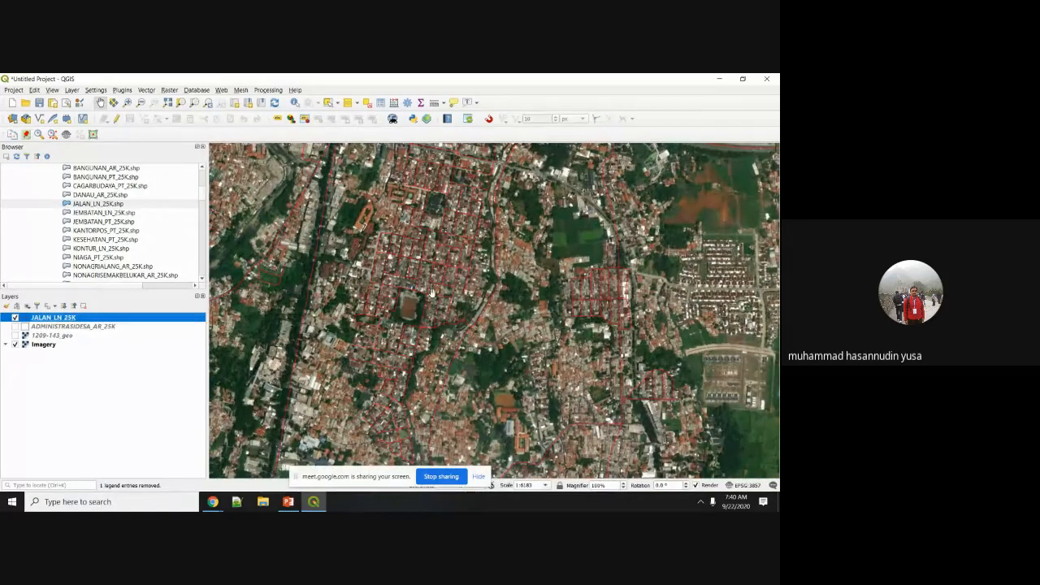
{"action": "scroll", "coordinate": [418, 310], "scroll_direction": "up", "scroll_amount": 1}
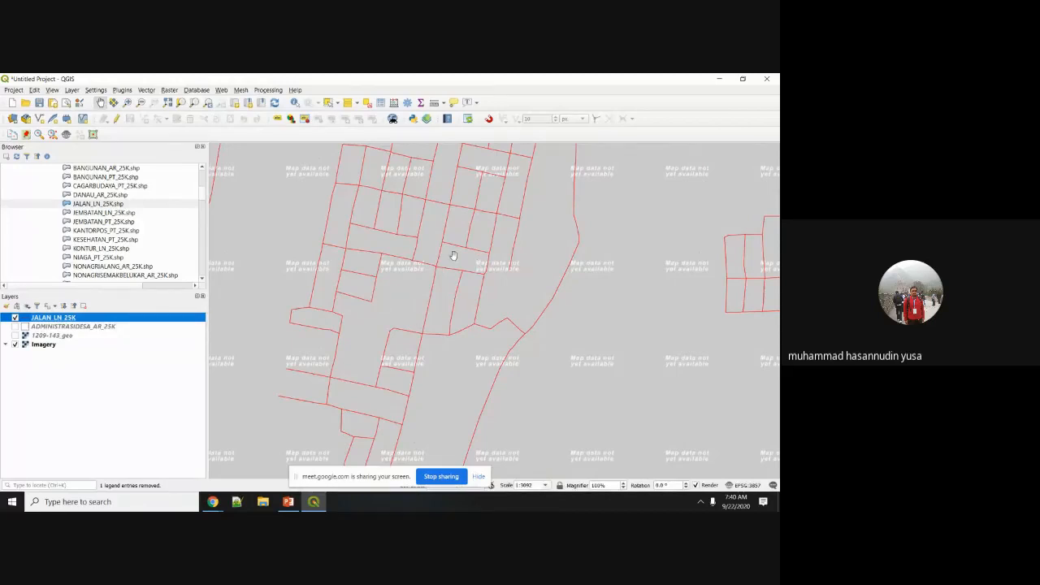
{"action": "scroll", "coordinate": [454, 256], "scroll_direction": "down", "scroll_amount": 1}
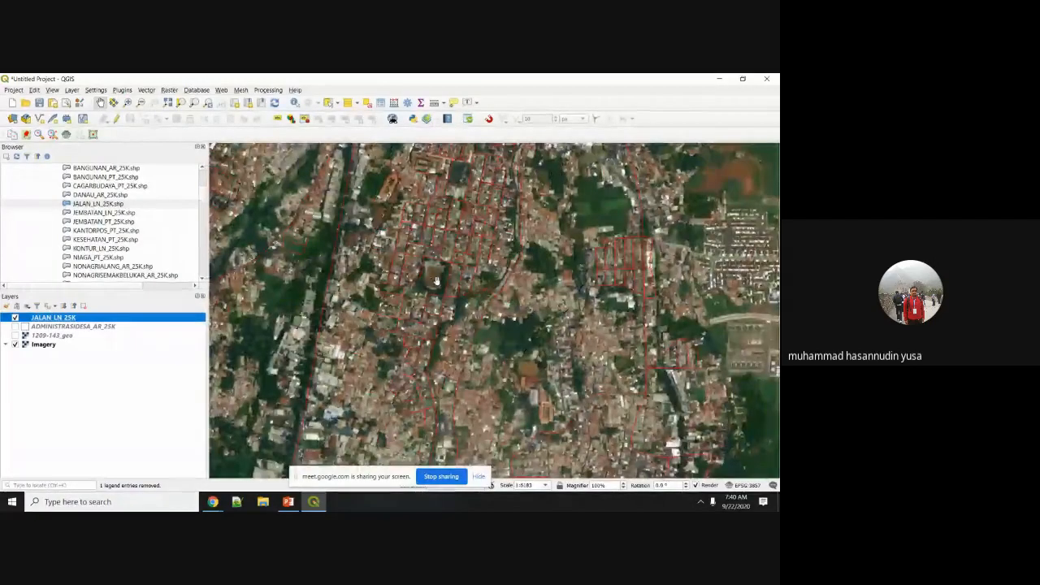
{"action": "scroll", "coordinate": [436, 280], "scroll_direction": "up", "scroll_amount": 1}
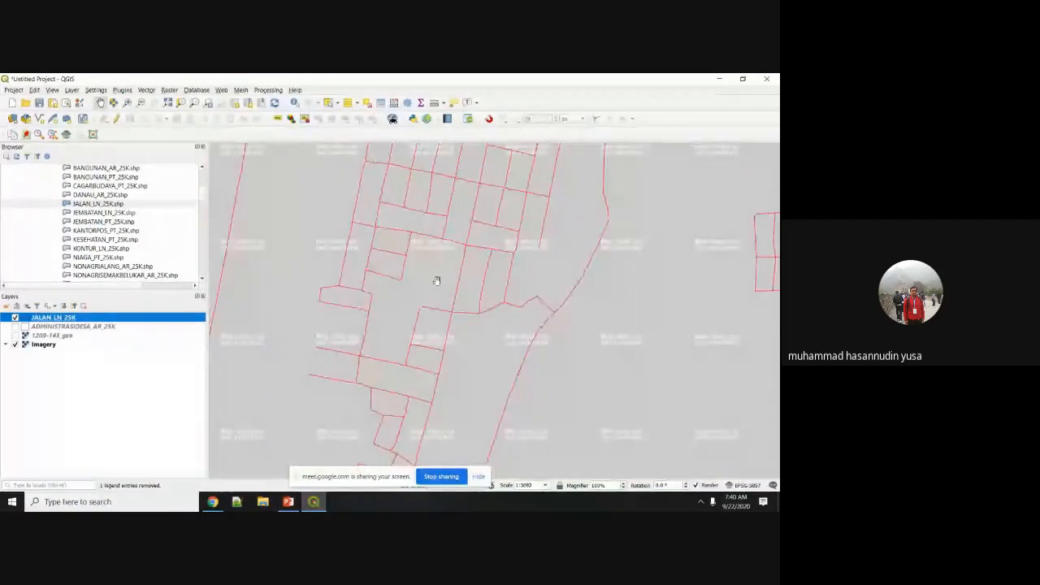
{"action": "scroll", "coordinate": [405, 259], "scroll_direction": "up", "scroll_amount": 1}
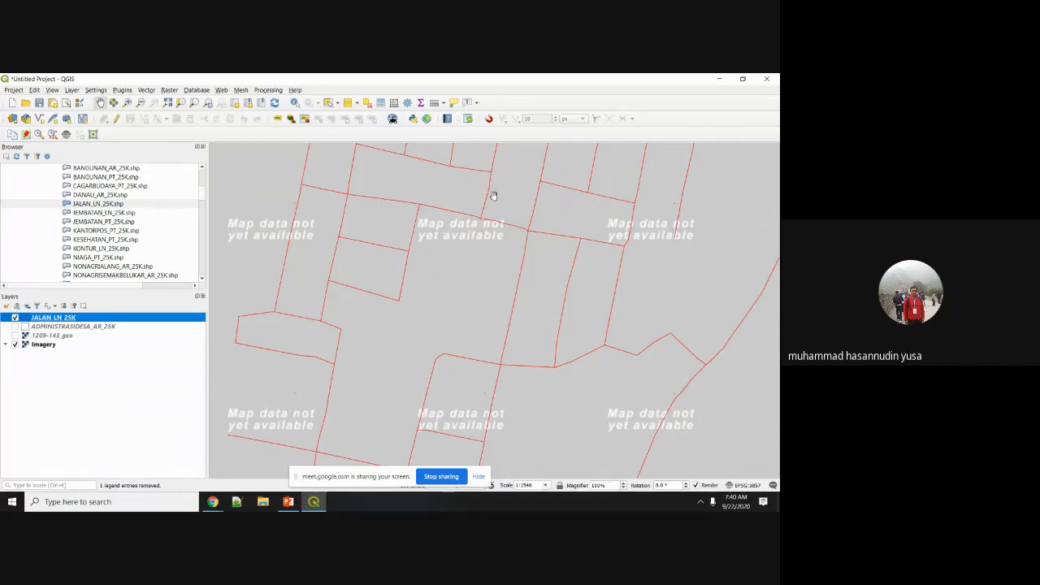
Step: Switch to PowerPoint and start the slide show at the slide "Georeference dari Capture Bing Maps?"
{"action": "left_click", "coordinate": [287, 502]}
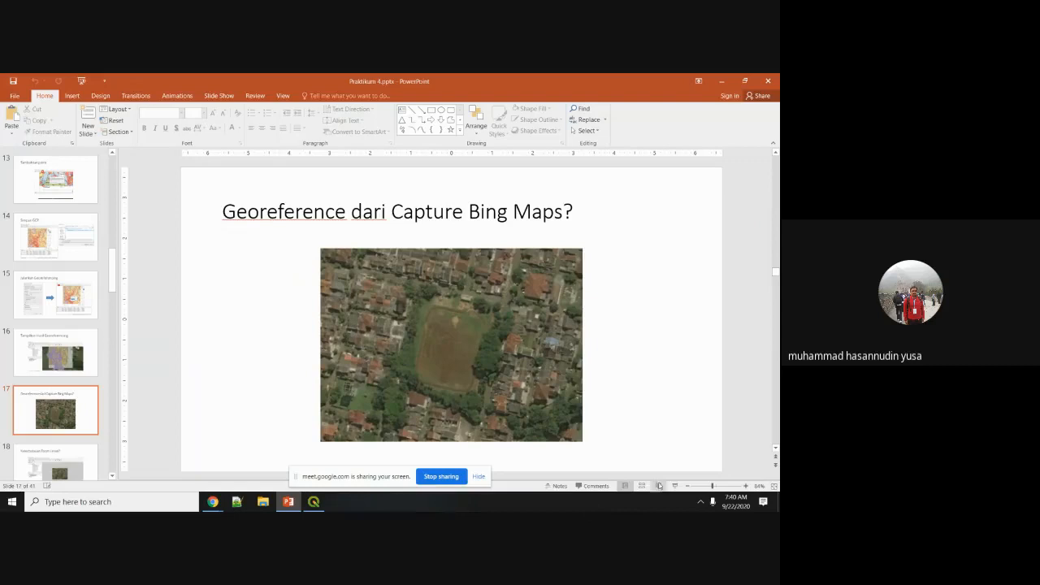
{"action": "left_click", "coordinate": [675, 486]}
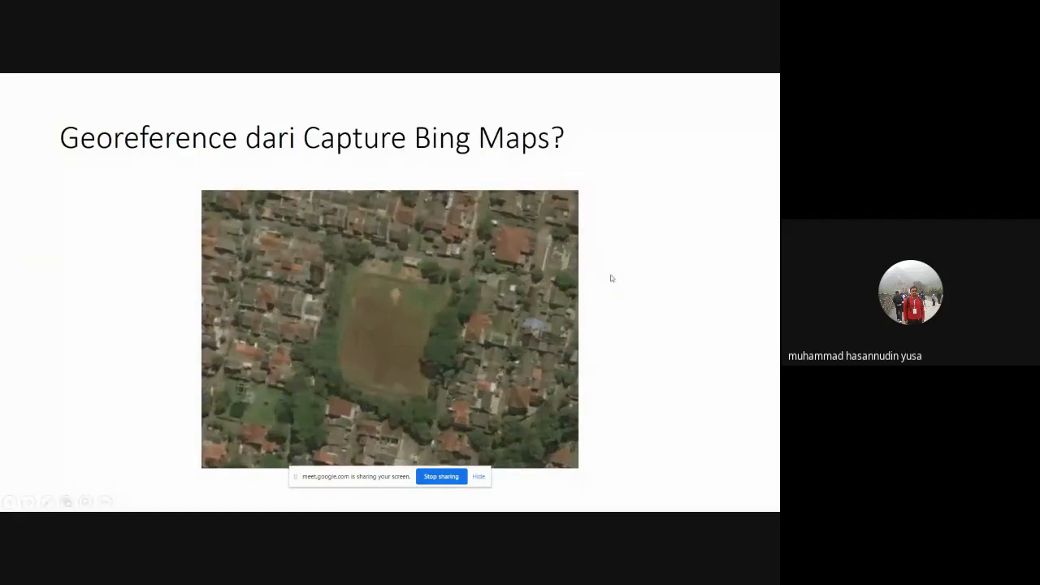
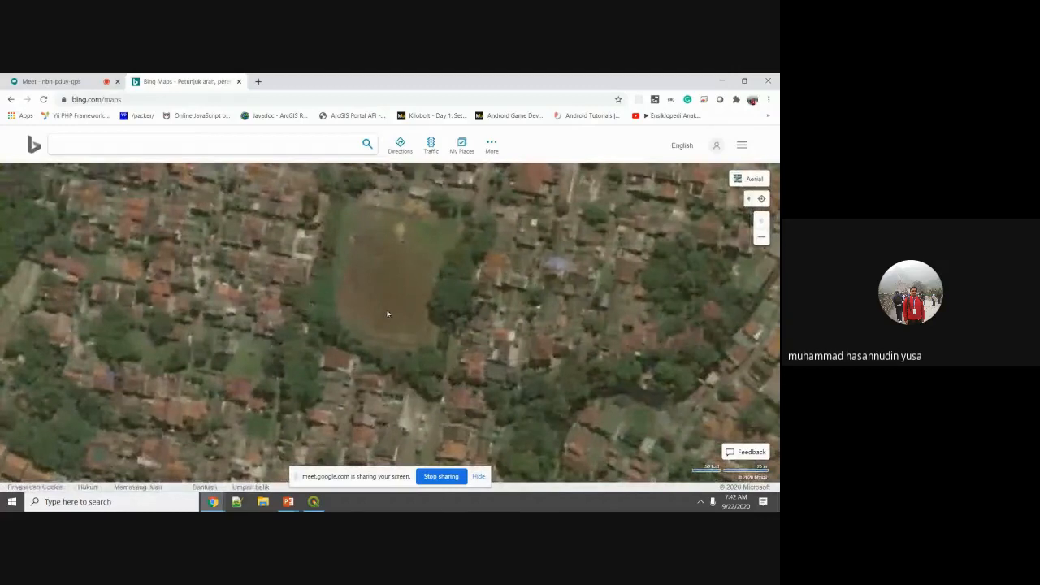
Step: Frame the sports field and surrounding houses in the Bing Maps aerial view, and open Snipping Tool
{"action": "left_click_drag", "start_coordinate": [387, 271], "coordinate": [318, 316]}
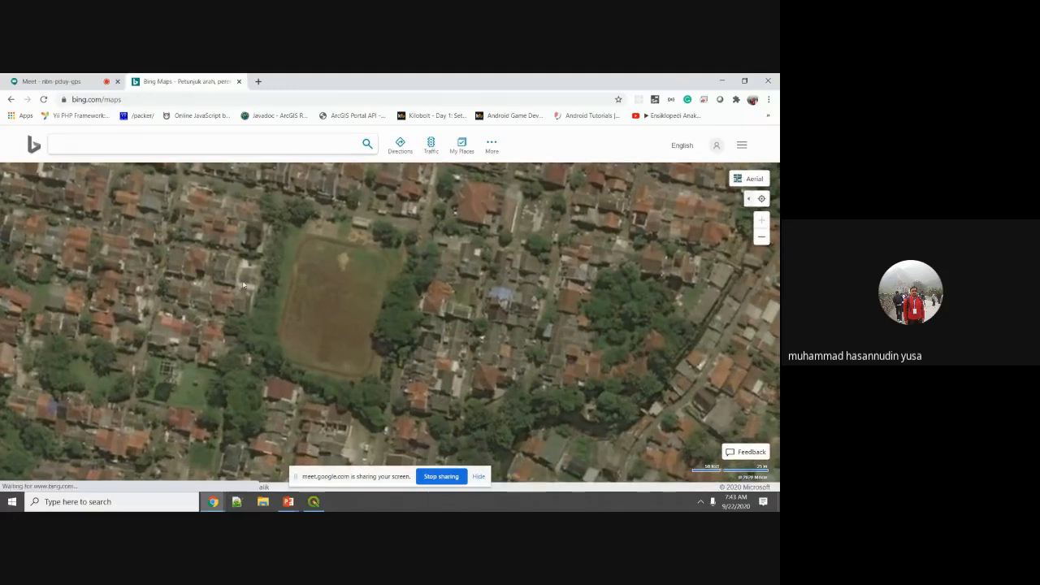
{"action": "left_click_drag", "start_coordinate": [184, 282], "coordinate": [189, 297]}
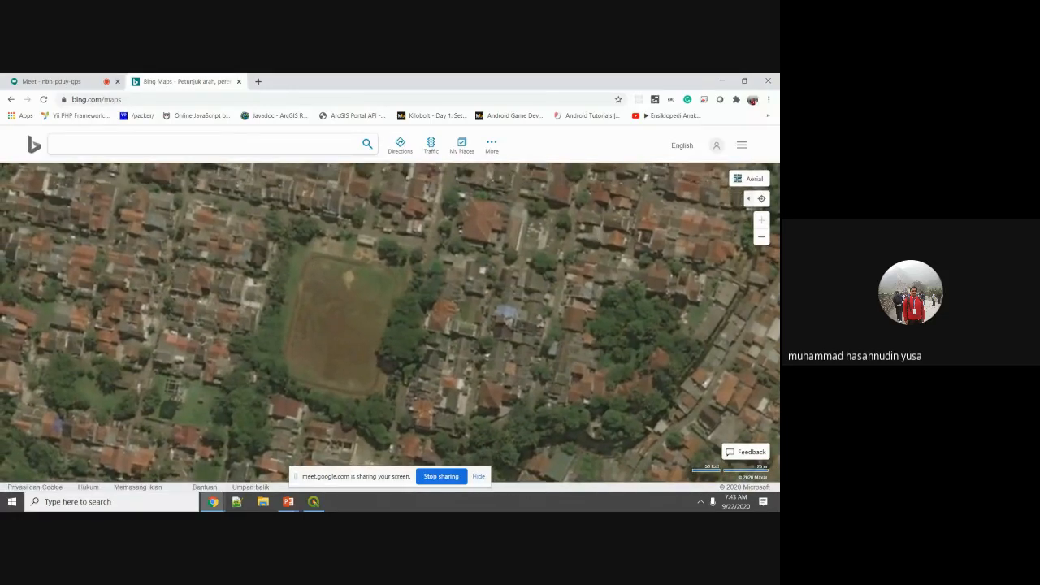
{"action": "left_click", "coordinate": [178, 501]}
{"action": "type", "text": "sn"}
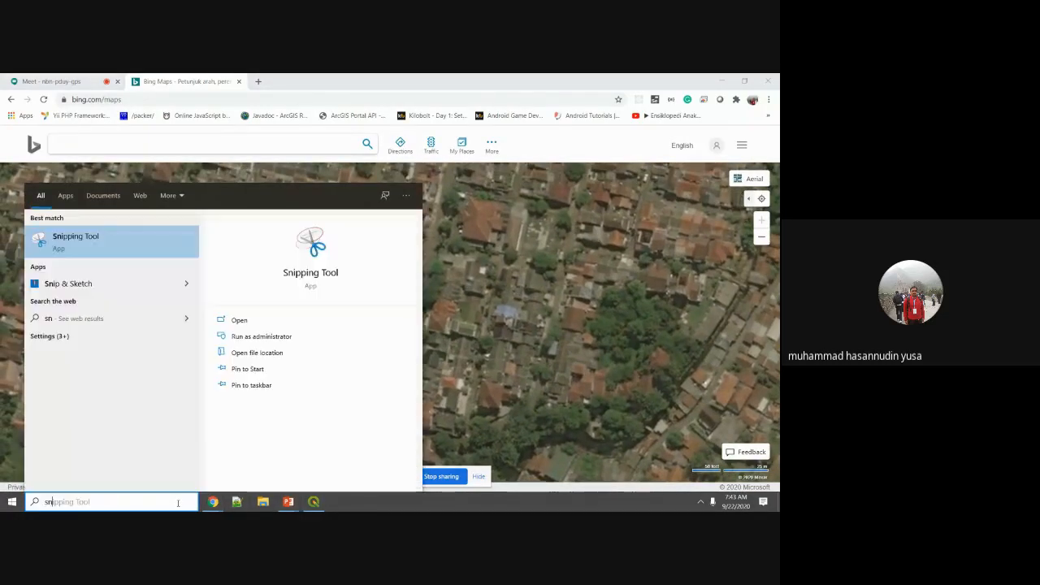
{"action": "left_click", "coordinate": [95, 243]}
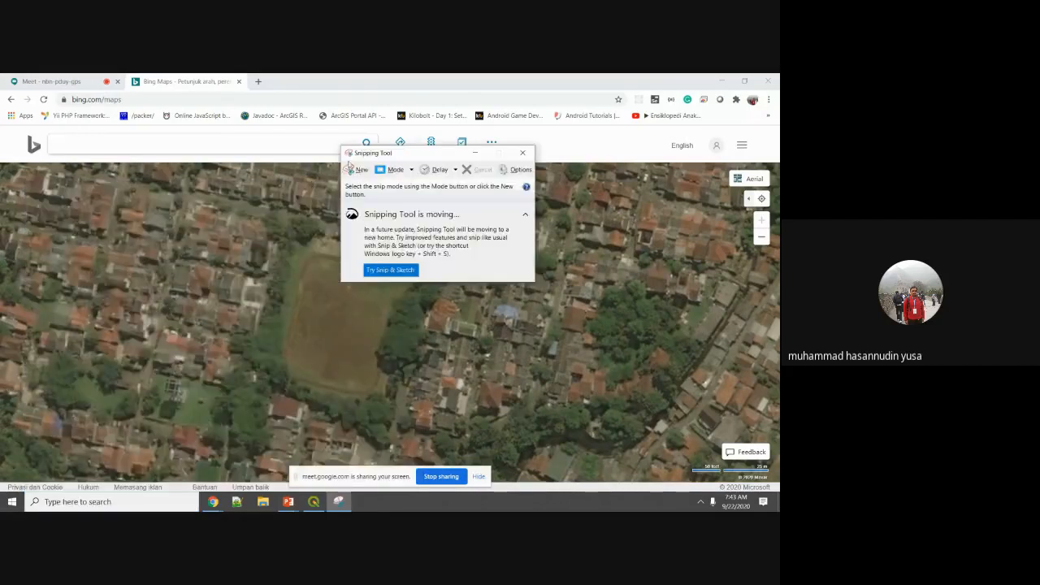
Step: Capture a rectangular snip of the sports field and the neighbouring housing blocks from the aerial map
{"action": "left_click", "coordinate": [353, 171]}
{"action": "left_click", "coordinate": [395, 169]}
{"action": "left_click", "coordinate": [402, 195]}
{"action": "left_click_drag", "start_coordinate": [150, 174], "coordinate": [540, 465]}
Step: Open the save dialog for the snip, cancel it, and close Snipping Tool without keeping the capture
{"action": "left_click", "coordinate": [228, 107]}
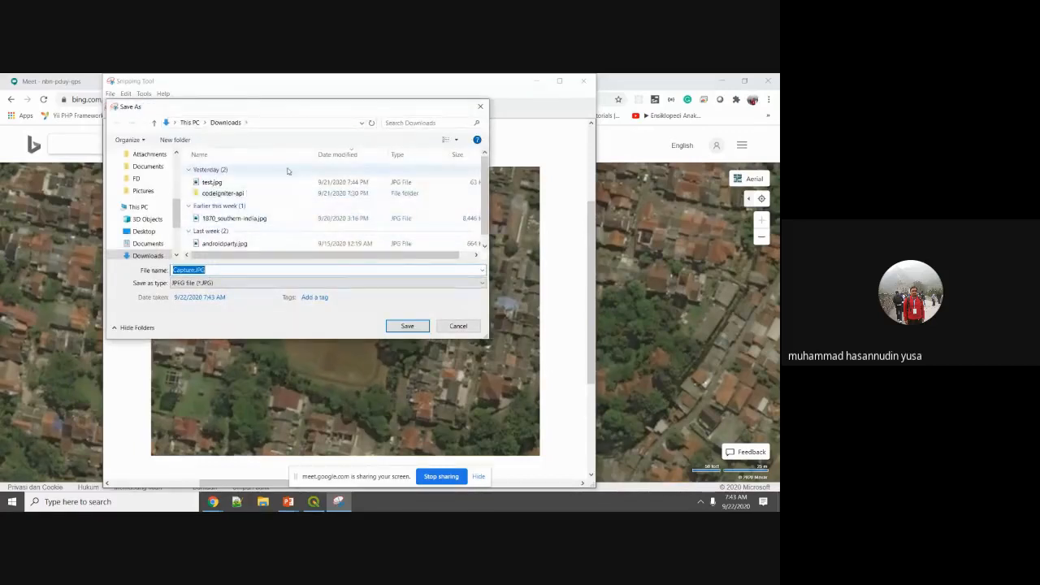
{"action": "left_click", "coordinate": [481, 106]}
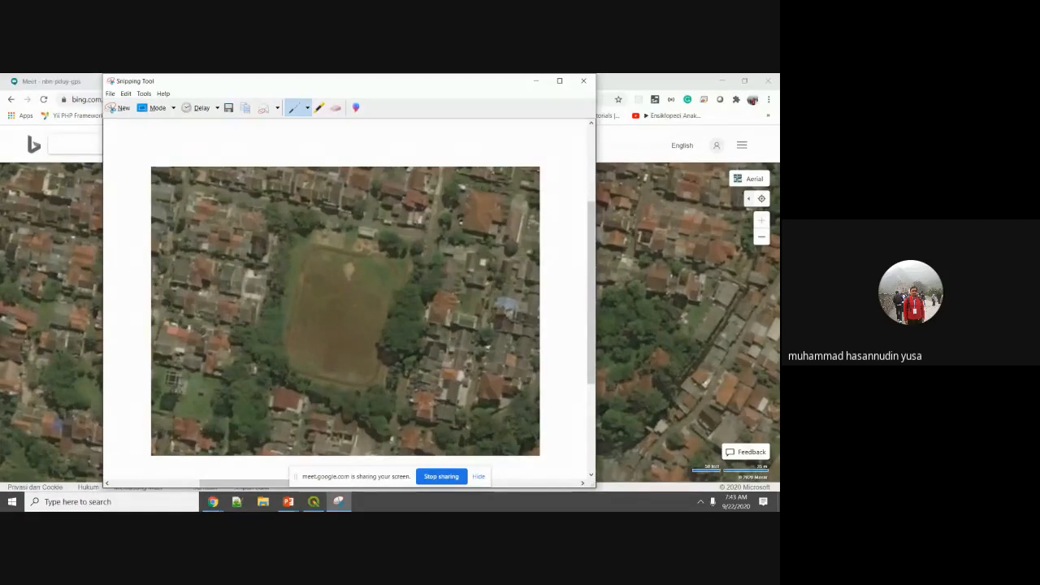
{"action": "left_click", "coordinate": [584, 83]}
{"action": "left_click", "coordinate": [393, 294]}
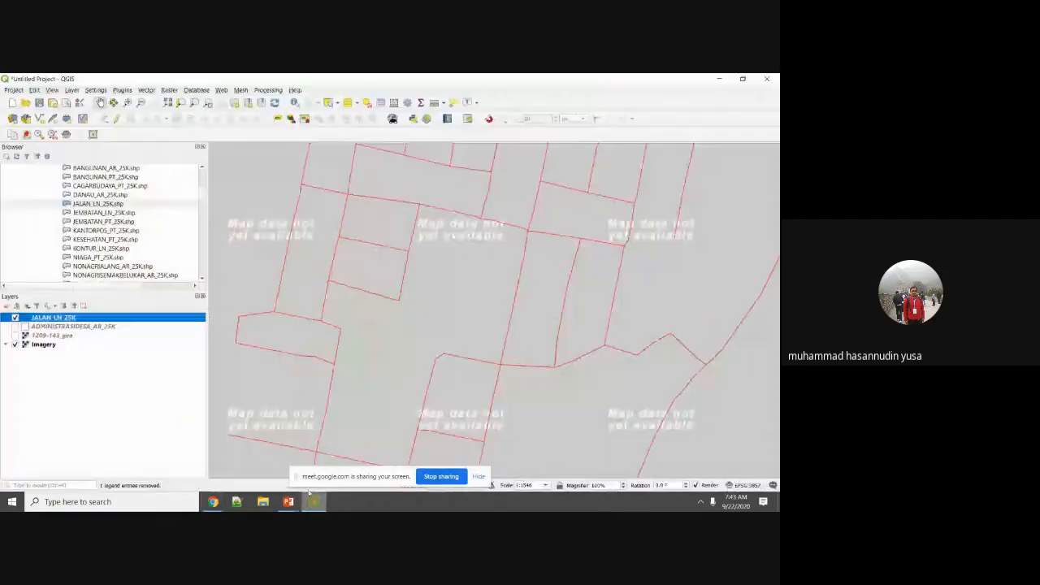
Step: Switch to QGIS and add lapangan_bing_maps.PNG from the Pertemuan 4 folder as a raster layer
{"action": "left_click", "coordinate": [313, 502]}
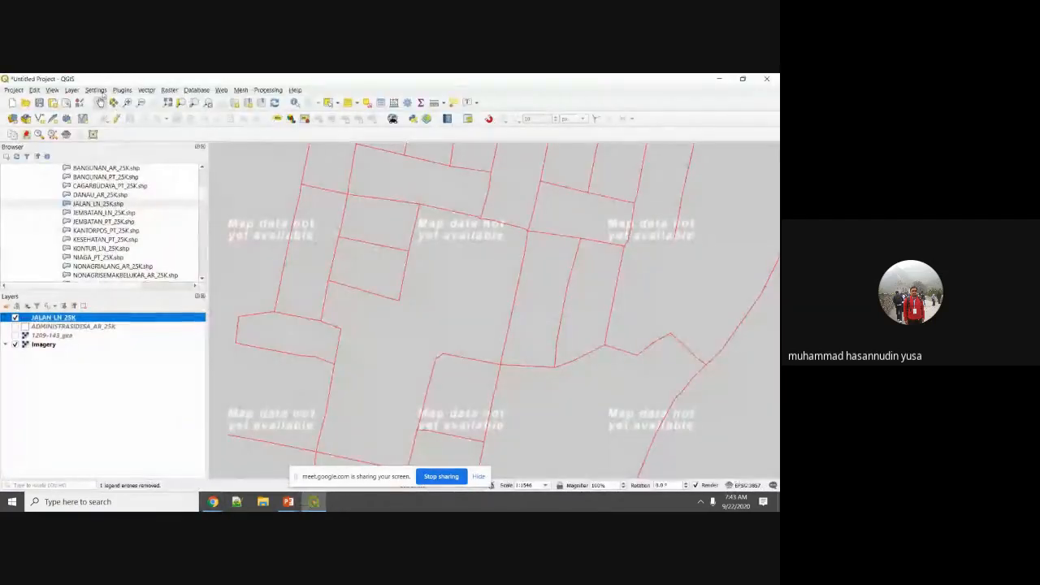
{"action": "left_click", "coordinate": [72, 90]}
{"action": "mouse_move", "coordinate": [146, 123]}
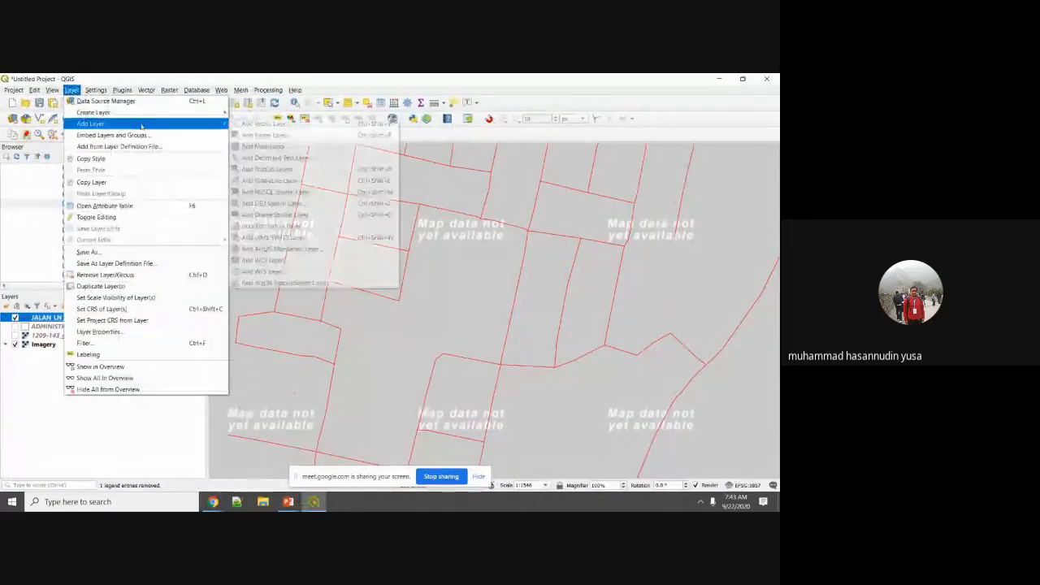
{"action": "left_click", "coordinate": [280, 135]}
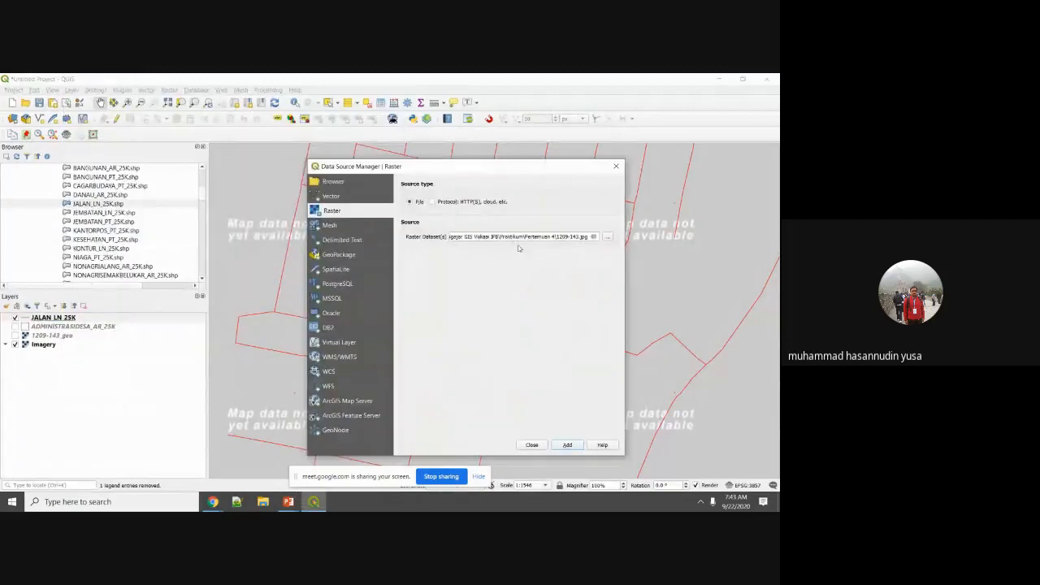
{"action": "left_click", "coordinate": [608, 237]}
{"action": "scroll", "coordinate": [515, 312], "scroll_direction": "down", "scroll_amount": 5}
{"action": "scroll", "coordinate": [488, 292], "scroll_direction": "up", "scroll_amount": 2}
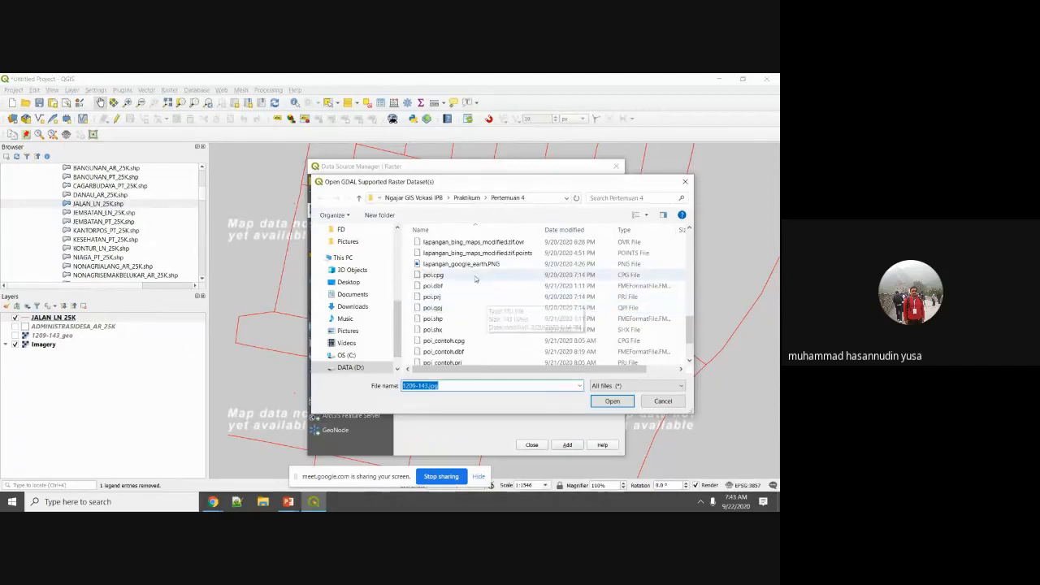
{"action": "scroll", "coordinate": [471, 278], "scroll_direction": "up", "scroll_amount": 2}
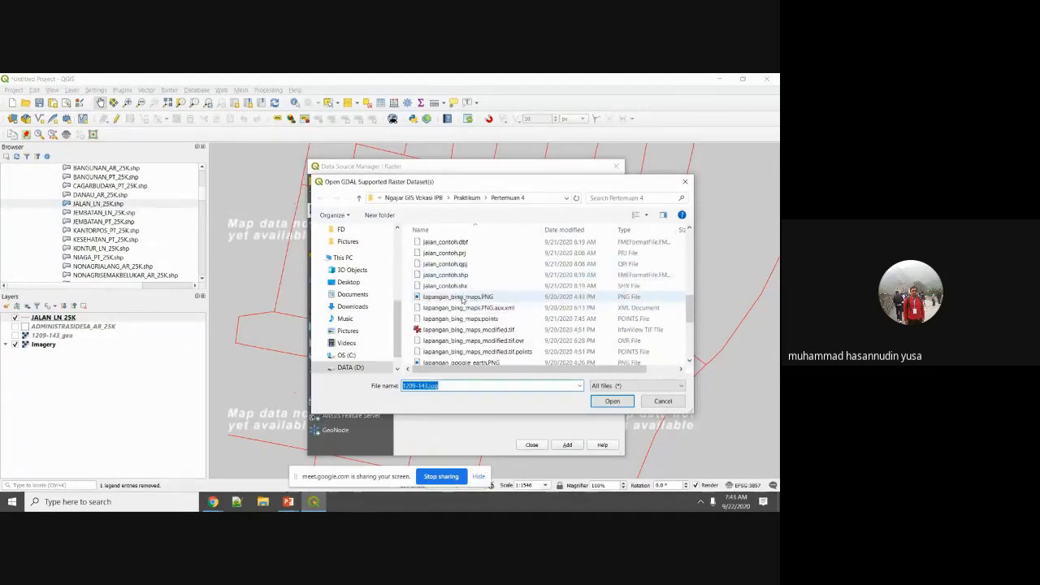
{"action": "left_click", "coordinate": [463, 297]}
{"action": "left_click", "coordinate": [611, 400]}
{"action": "left_click", "coordinate": [568, 445]}
{"action": "left_click", "coordinate": [532, 446]}
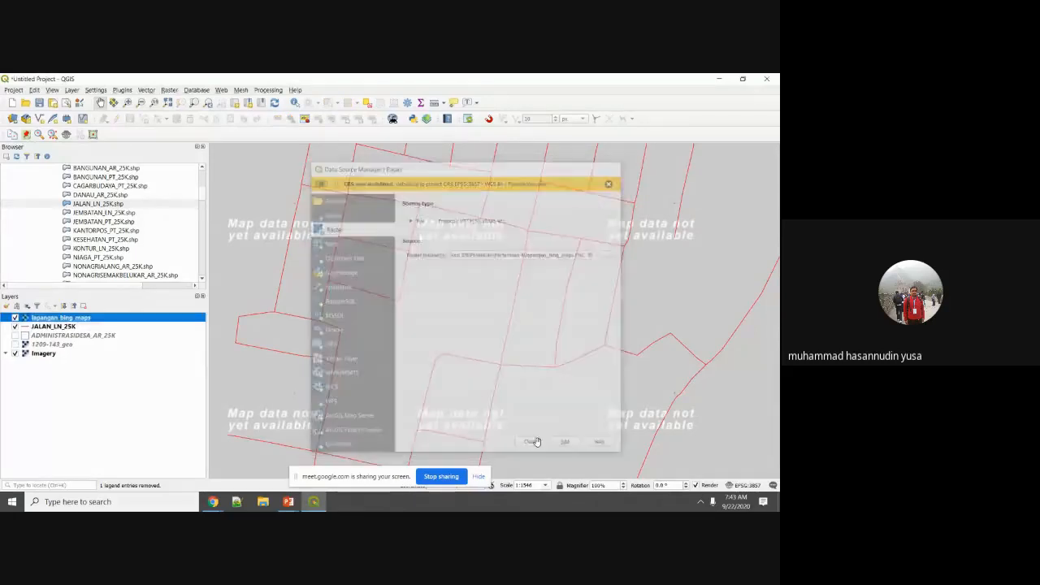
Step: Zoom to the lapangan_bing_maps layer and check where the ungeoreferenced image lies on the map
{"action": "right_click", "coordinate": [77, 324]}
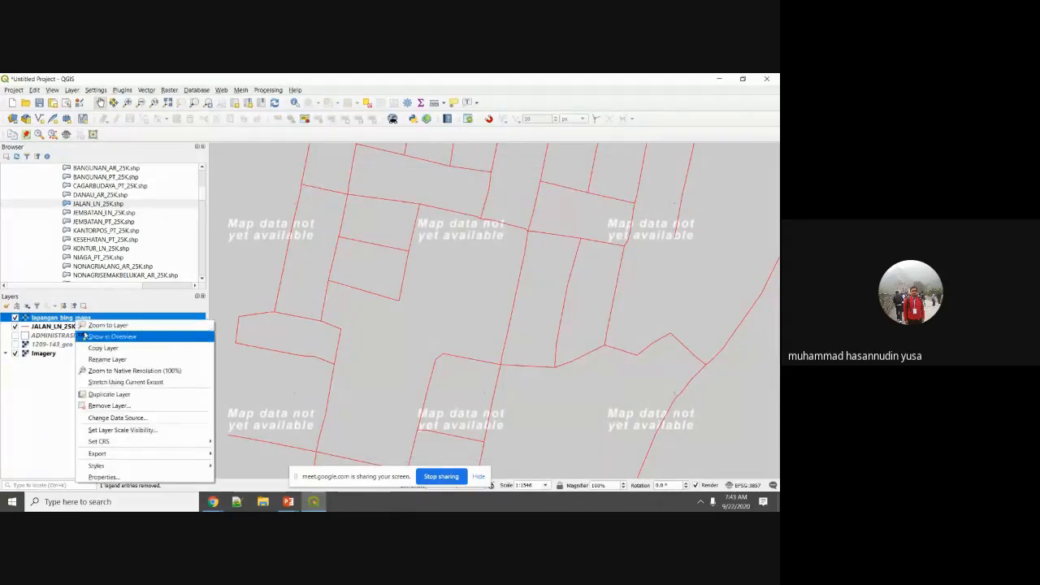
{"action": "left_click", "coordinate": [109, 329]}
{"action": "scroll", "coordinate": [481, 274], "scroll_direction": "down", "scroll_amount": 2}
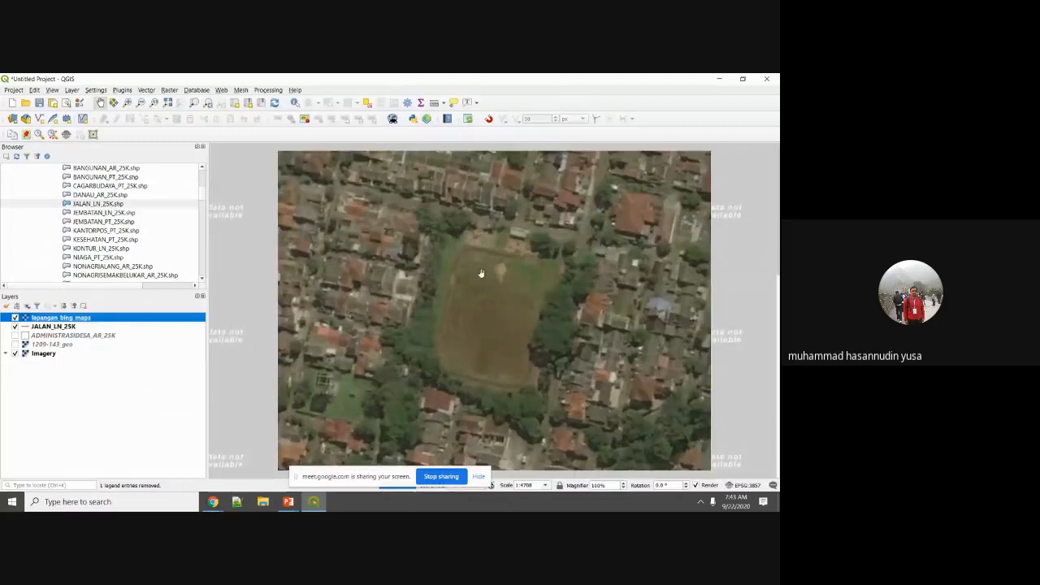
{"action": "scroll", "coordinate": [515, 218], "scroll_direction": "down", "scroll_amount": 2}
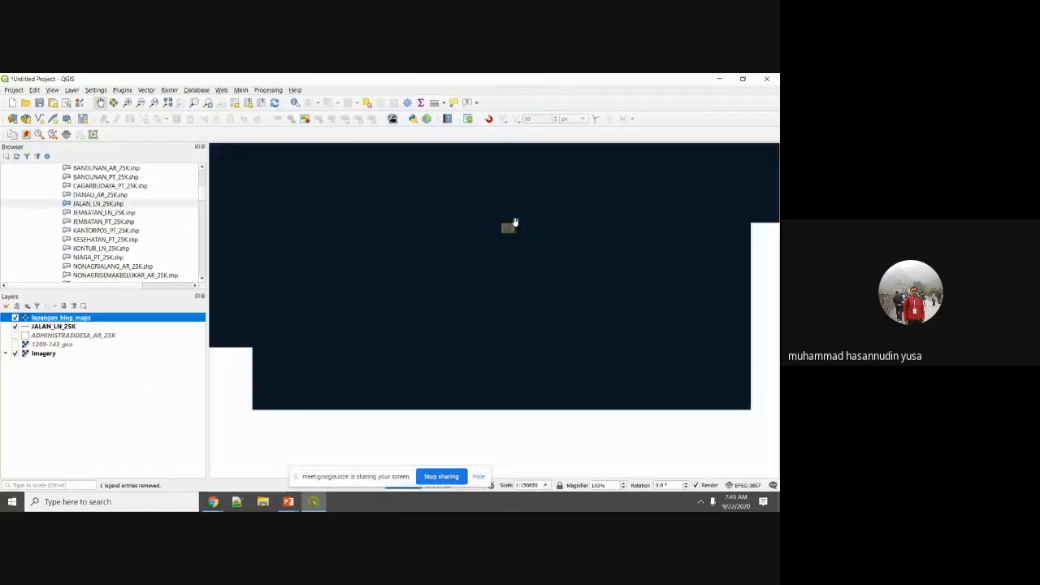
{"action": "left_click_drag", "start_coordinate": [501, 273], "coordinate": [429, 334]}
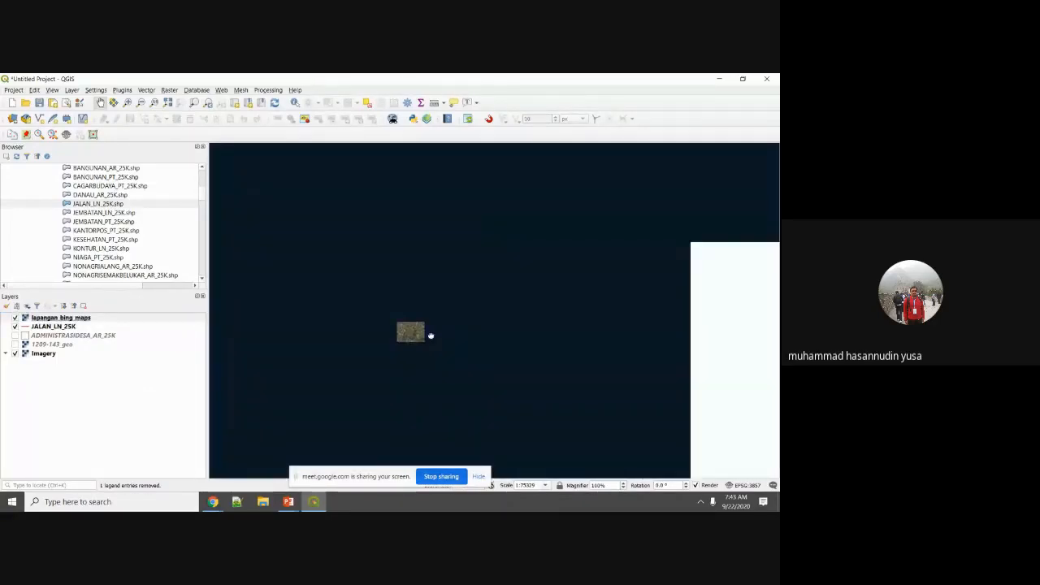
{"action": "scroll", "coordinate": [407, 333], "scroll_direction": "up", "scroll_amount": 3}
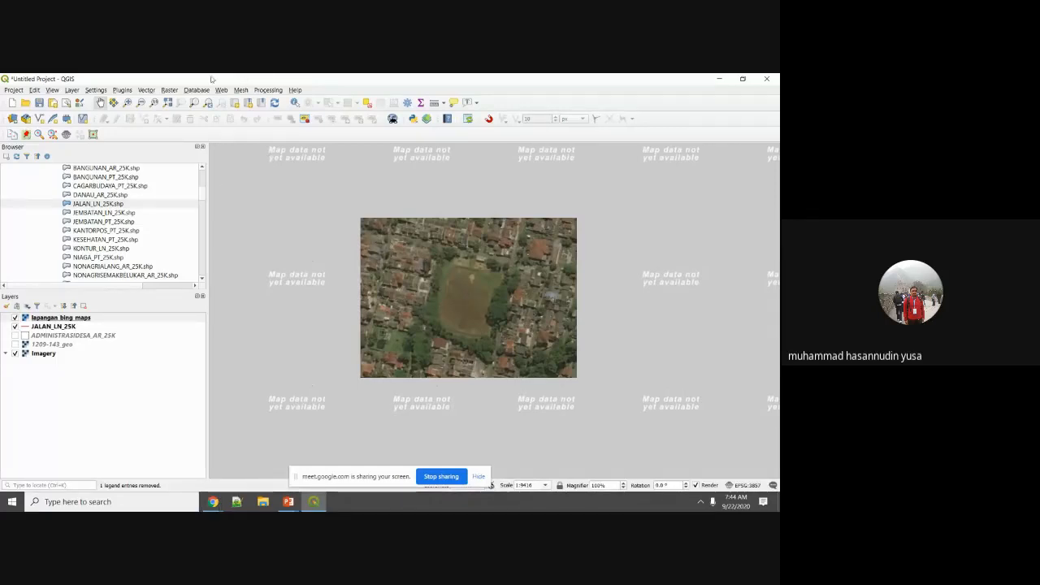
Step: Remove the lapangan_bing_maps layer from the project
{"action": "left_click", "coordinate": [168, 90]}
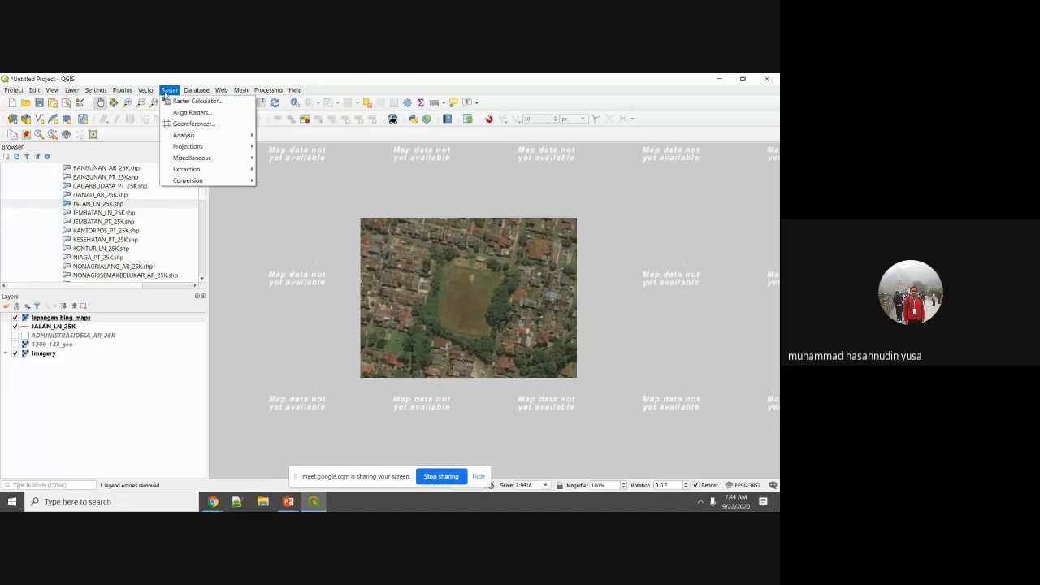
{"action": "left_click", "coordinate": [54, 317]}
{"action": "right_click", "coordinate": [54, 318]}
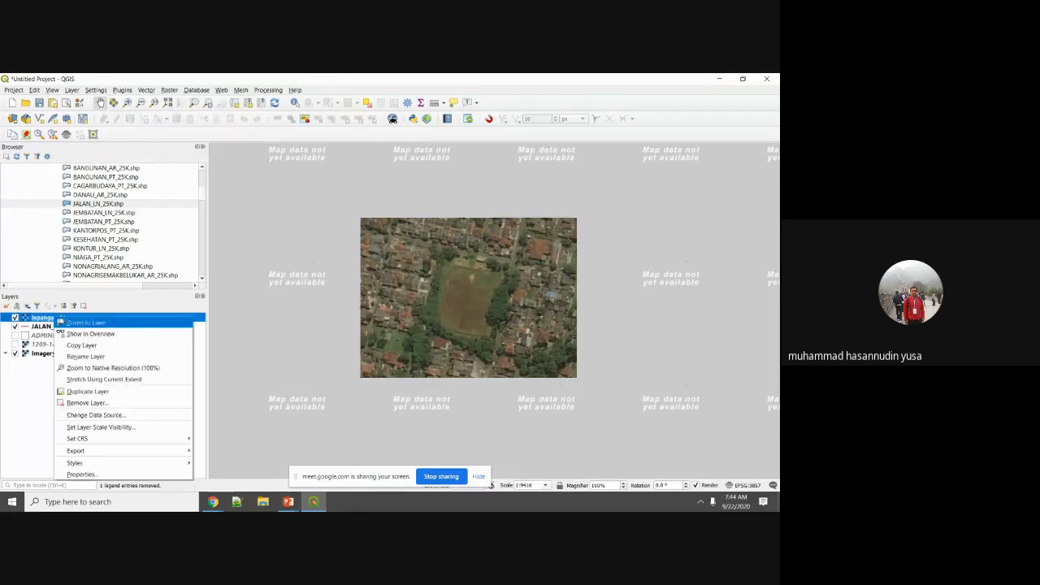
{"action": "left_click", "coordinate": [79, 402]}
{"action": "left_click", "coordinate": [382, 299]}
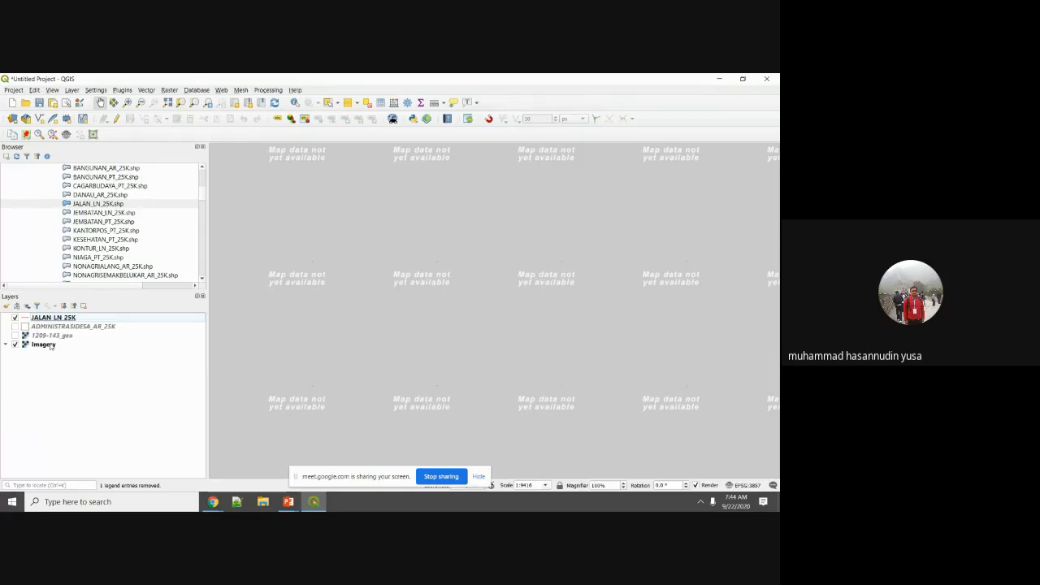
Step: Open the Georeferencer and load lapangan_bing_maps.PNG in place of the 1209-143.jpg map
{"action": "left_click", "coordinate": [169, 90]}
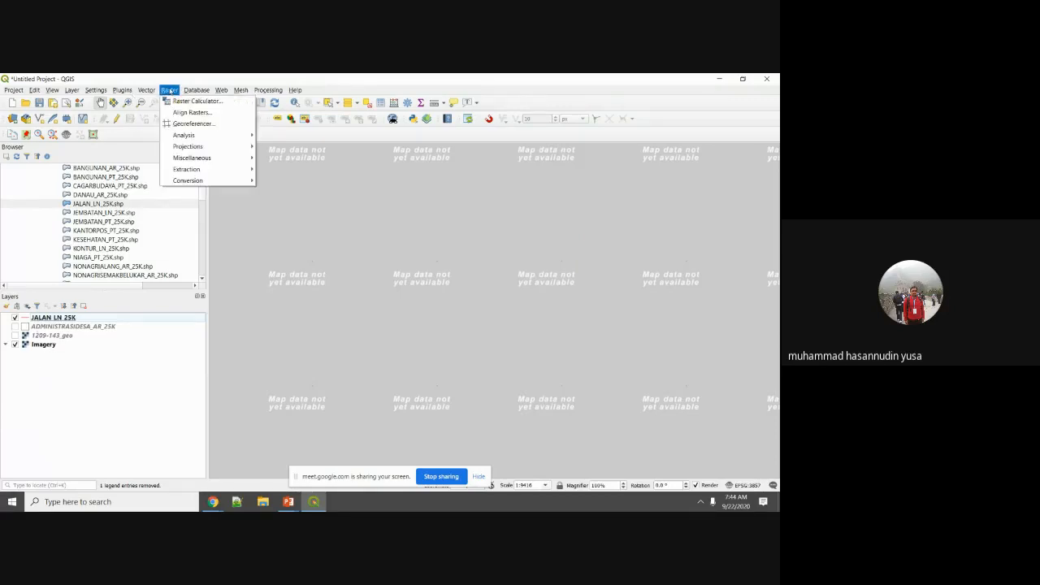
{"action": "left_click", "coordinate": [201, 124]}
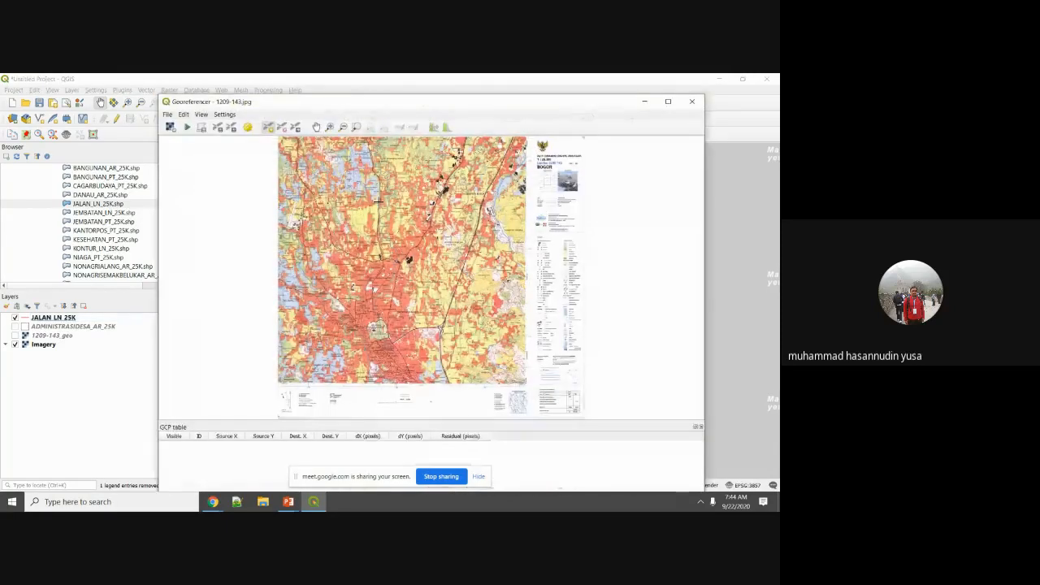
{"action": "left_click", "coordinate": [169, 128]}
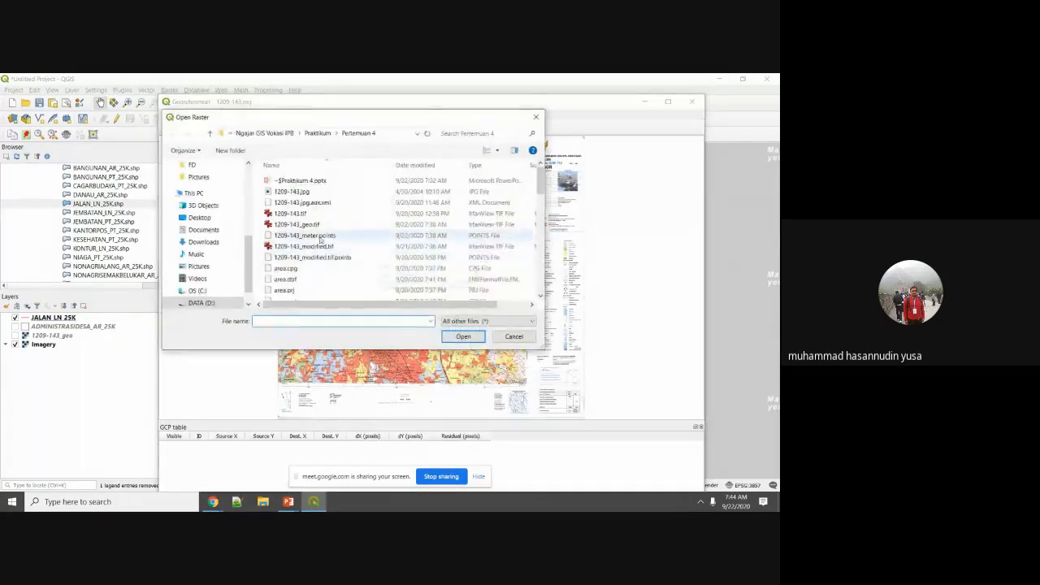
{"action": "scroll", "coordinate": [325, 236], "scroll_direction": "down", "scroll_amount": 2}
{"action": "double_click", "coordinate": [309, 206]}
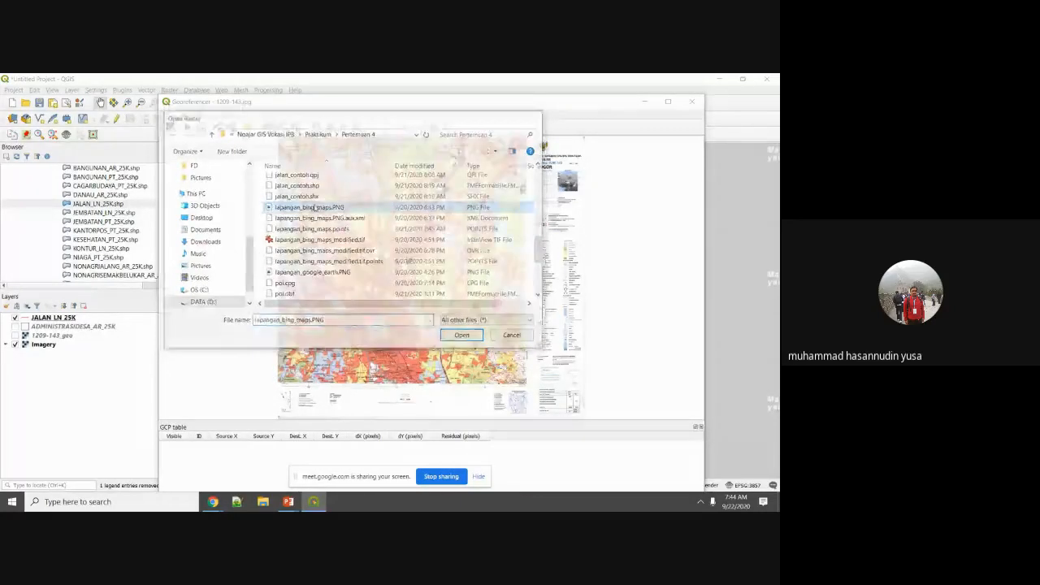
Step: Examine the sports field image in the Georeferencer for recognisable road junctions and buildings suitable as ground control points
{"action": "scroll", "coordinate": [451, 290], "scroll_direction": "down", "scroll_amount": 1}
{"action": "scroll", "coordinate": [454, 289], "scroll_direction": "up", "scroll_amount": 1}
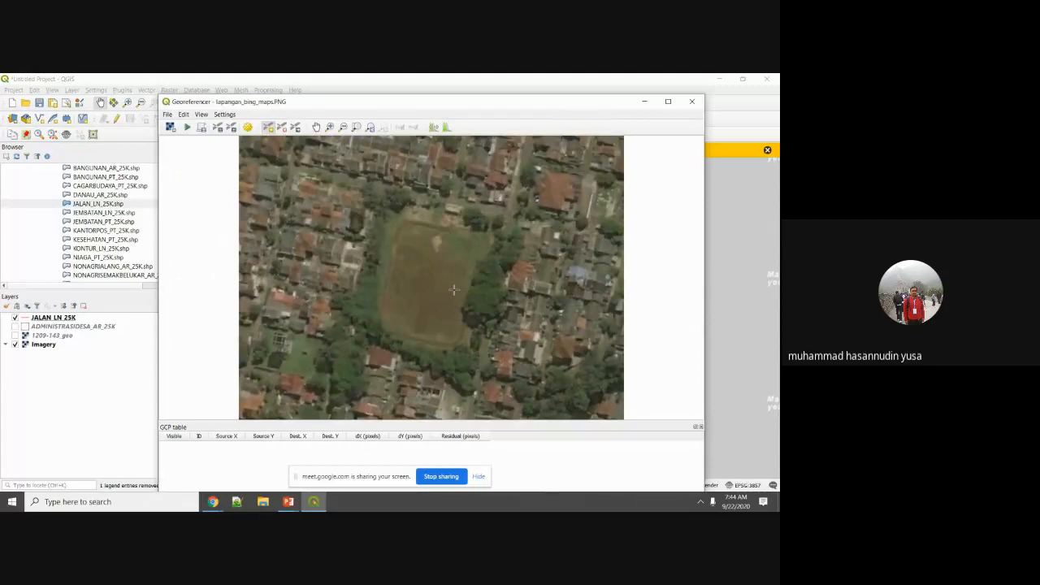
{"action": "scroll", "coordinate": [454, 289], "scroll_direction": "down", "scroll_amount": 2}
{"action": "scroll", "coordinate": [453, 290], "scroll_direction": "up", "scroll_amount": 1}
{"action": "scroll", "coordinate": [454, 290], "scroll_direction": "down", "scroll_amount": 1}
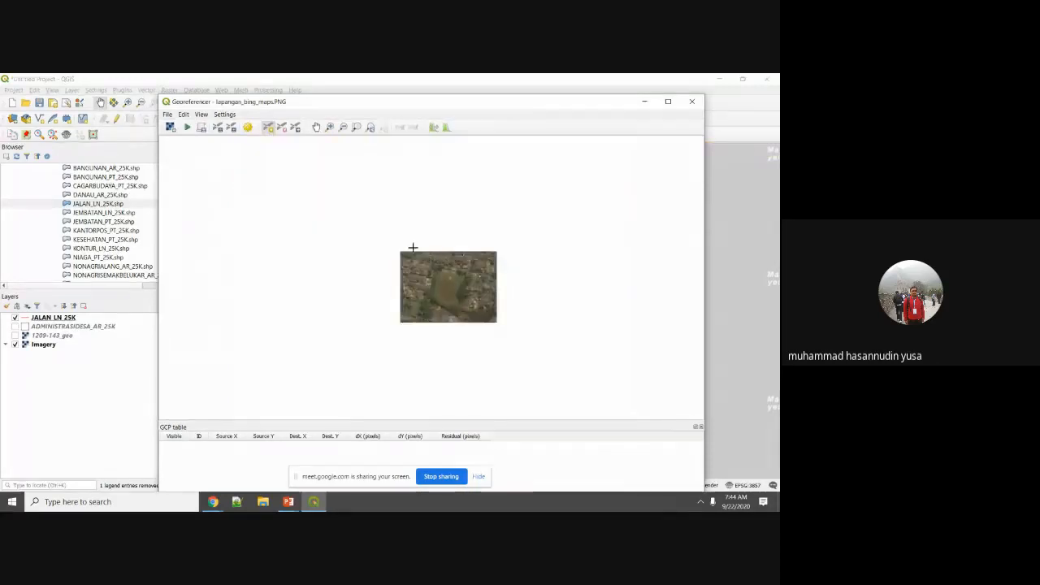
{"action": "scroll", "coordinate": [414, 260], "scroll_direction": "up", "scroll_amount": 2}
{"action": "scroll", "coordinate": [419, 268], "scroll_direction": "down", "scroll_amount": 1}
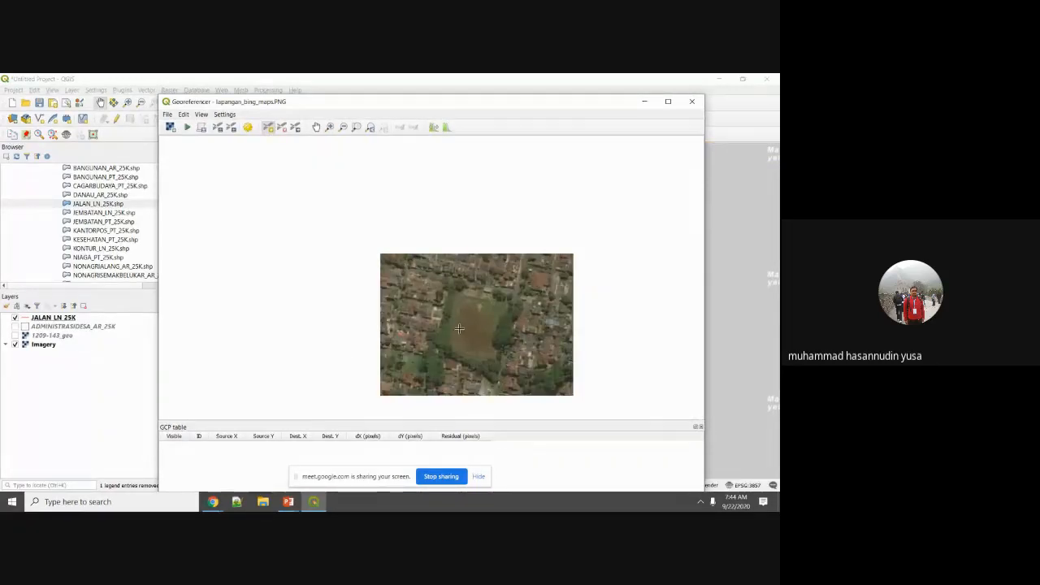
{"action": "scroll", "coordinate": [467, 342], "scroll_direction": "up", "scroll_amount": 1}
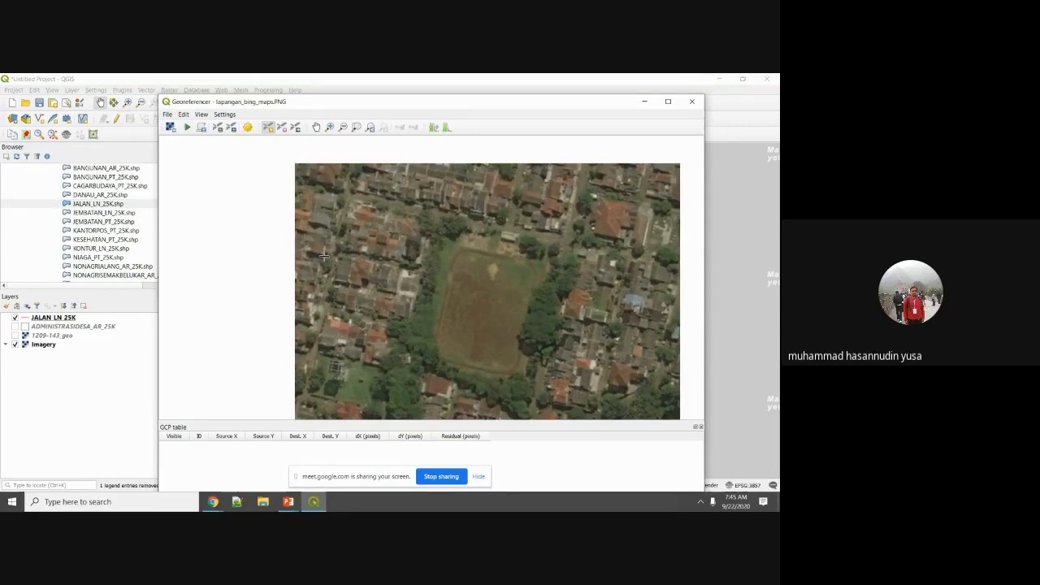
{"action": "scroll", "coordinate": [332, 178], "scroll_direction": "up", "scroll_amount": 1}
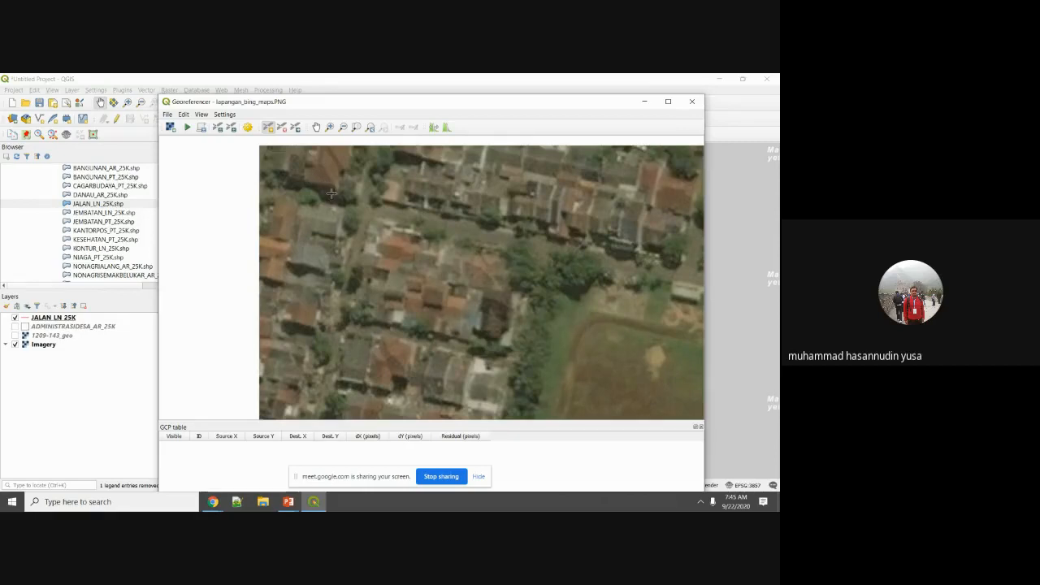
{"action": "scroll", "coordinate": [345, 203], "scroll_direction": "down", "scroll_amount": 1}
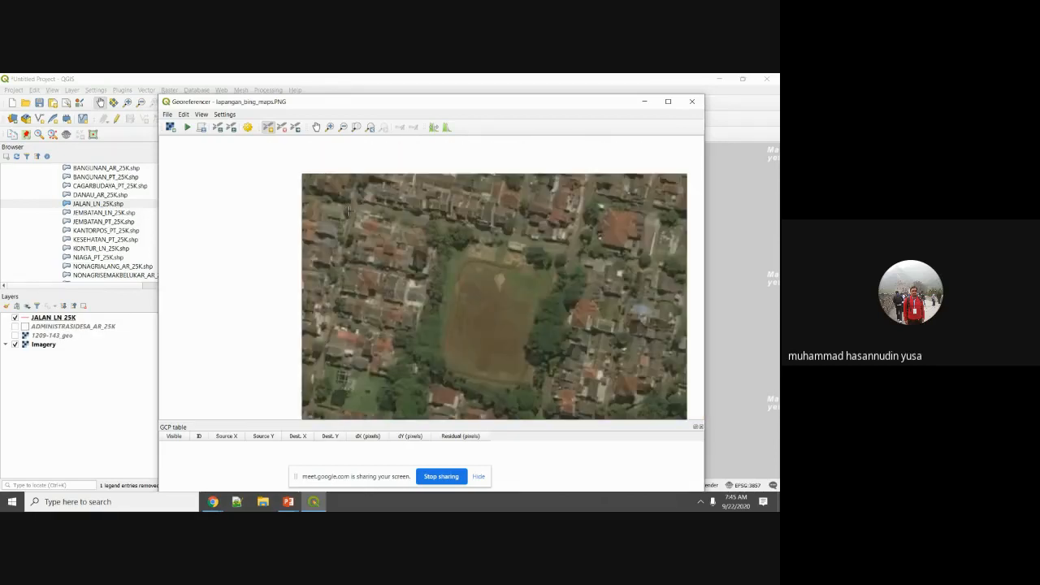
{"action": "scroll", "coordinate": [335, 228], "scroll_direction": "up", "scroll_amount": 1}
{"action": "scroll", "coordinate": [342, 223], "scroll_direction": "up", "scroll_amount": 1}
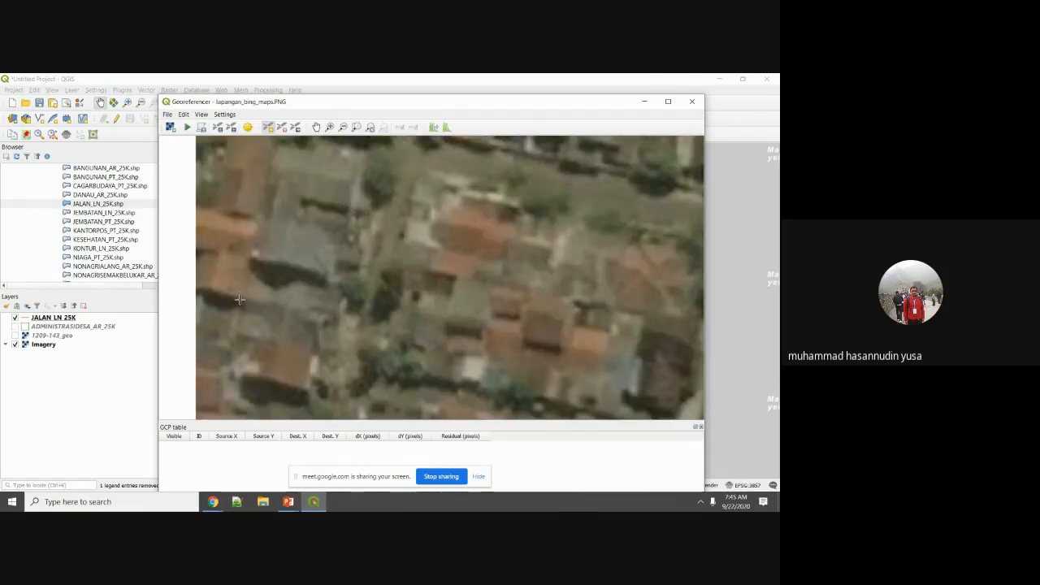
{"action": "scroll", "coordinate": [255, 291], "scroll_direction": "down", "scroll_amount": 1}
{"action": "scroll", "coordinate": [318, 287], "scroll_direction": "down", "scroll_amount": 1}
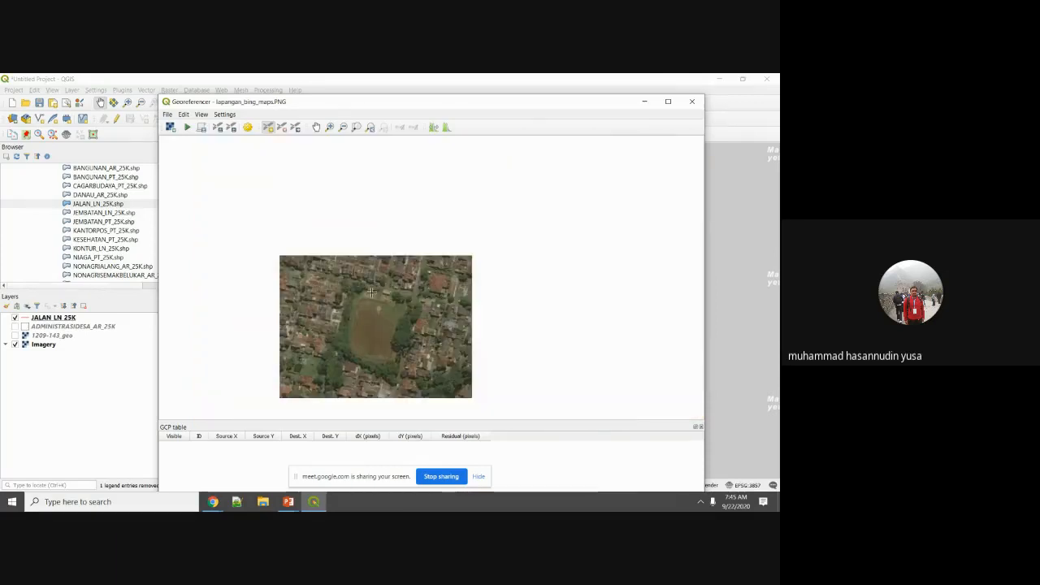
{"action": "scroll", "coordinate": [298, 266], "scroll_direction": "up", "scroll_amount": 2}
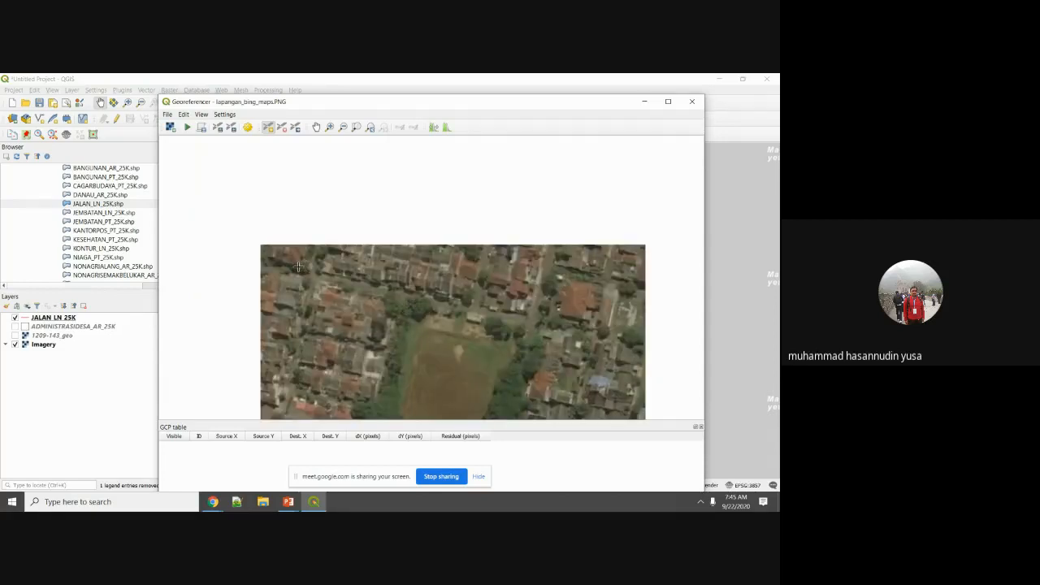
{"action": "scroll", "coordinate": [296, 287], "scroll_direction": "down", "scroll_amount": 1}
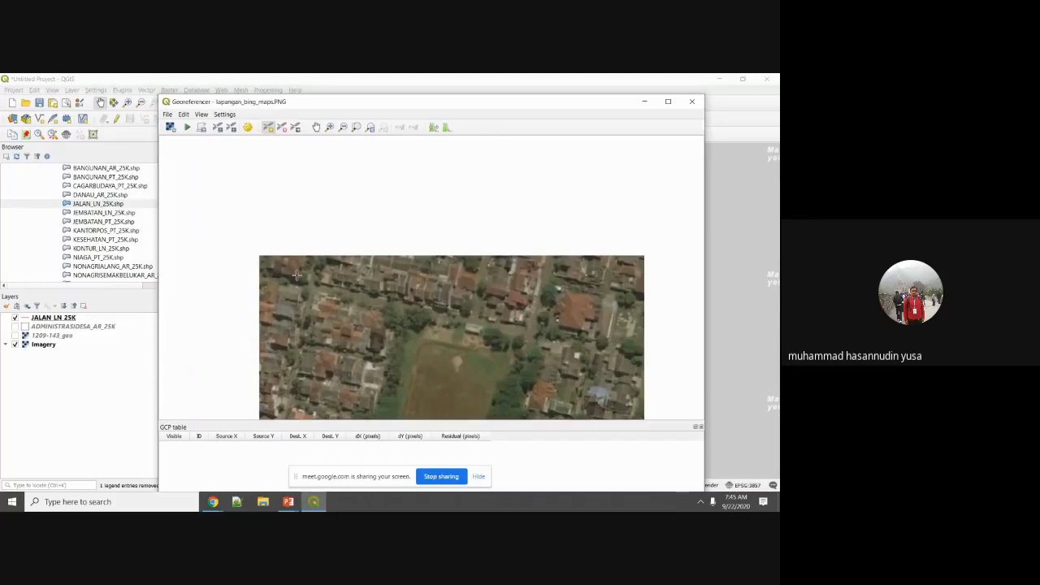
Step: Place a ground control point at the road junction near the image's northwest corner and look up the matching spot's coordinates in Bing Maps
{"action": "left_click", "coordinate": [296, 275]}
{"action": "left_click", "coordinate": [422, 339]}
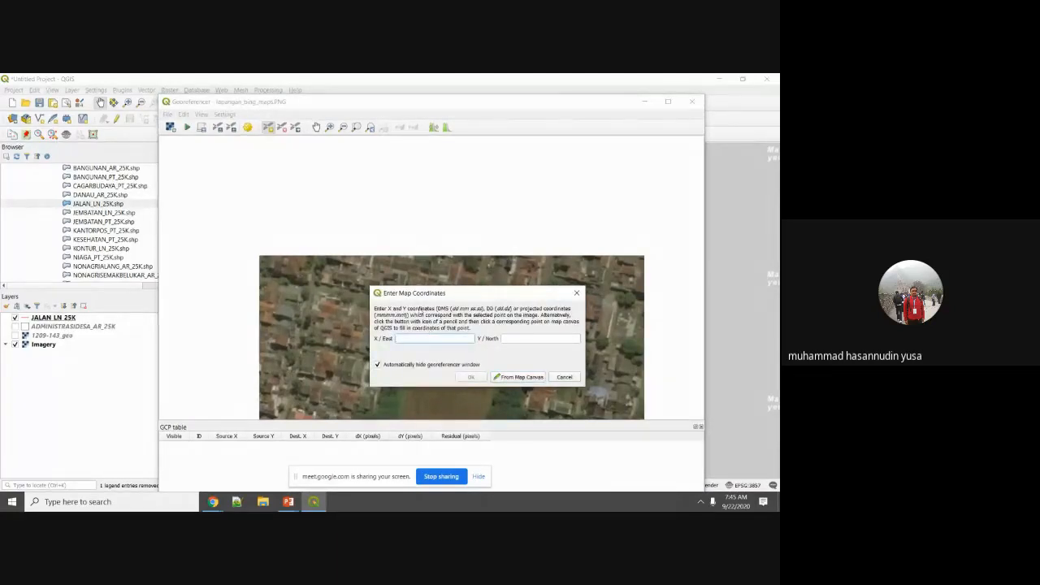
{"action": "left_click", "coordinate": [212, 502]}
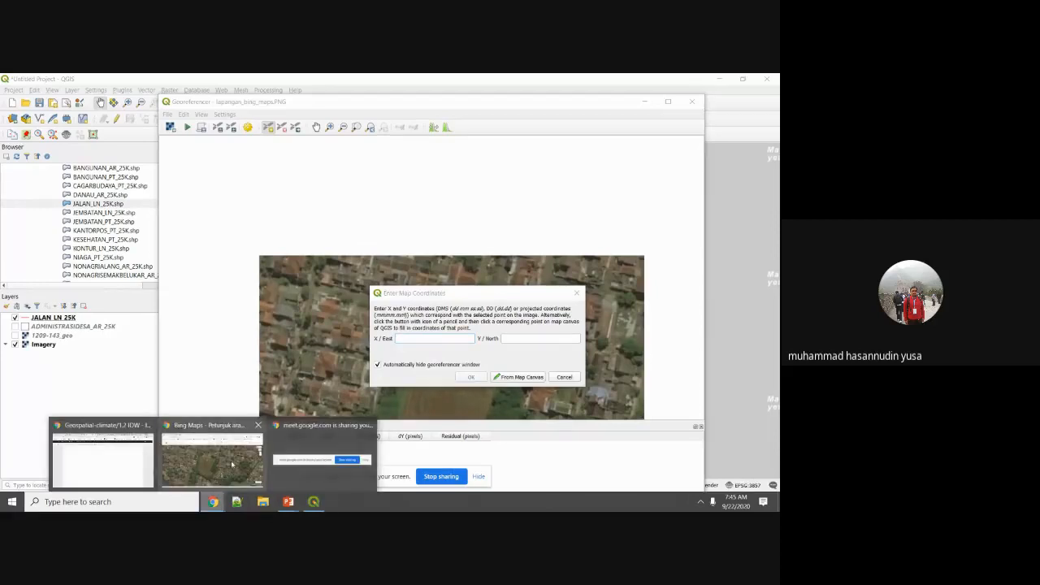
{"action": "left_click", "coordinate": [231, 464]}
{"action": "left_click_drag", "start_coordinate": [162, 217], "coordinate": [195, 319]}
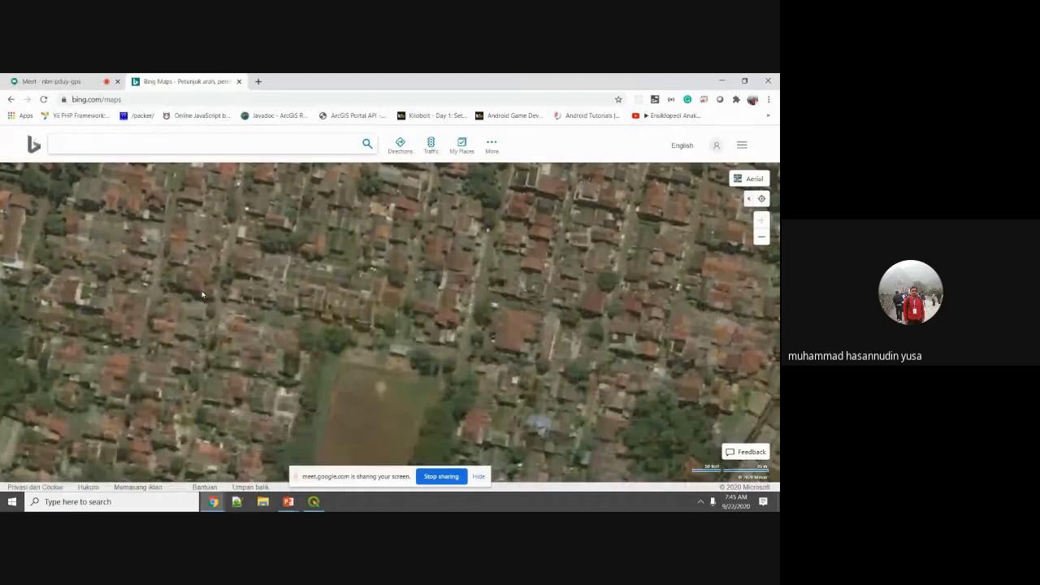
{"action": "right_click", "coordinate": [202, 294]}
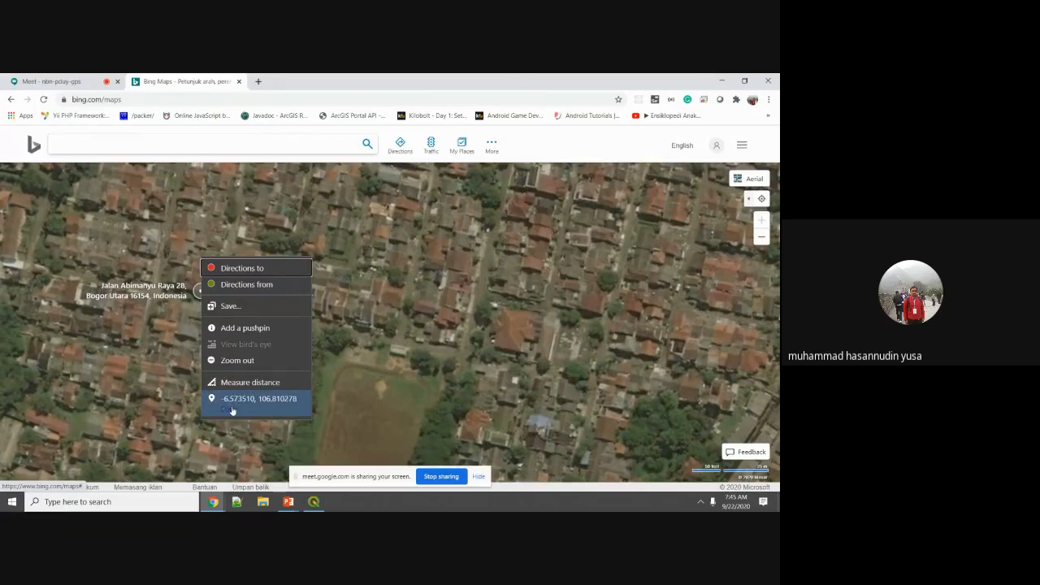
Step: Open Notepad and record the junction's Bing Maps coordinates, -6.573510, 106.810278, in the blank note
{"action": "left_click", "coordinate": [314, 502]}
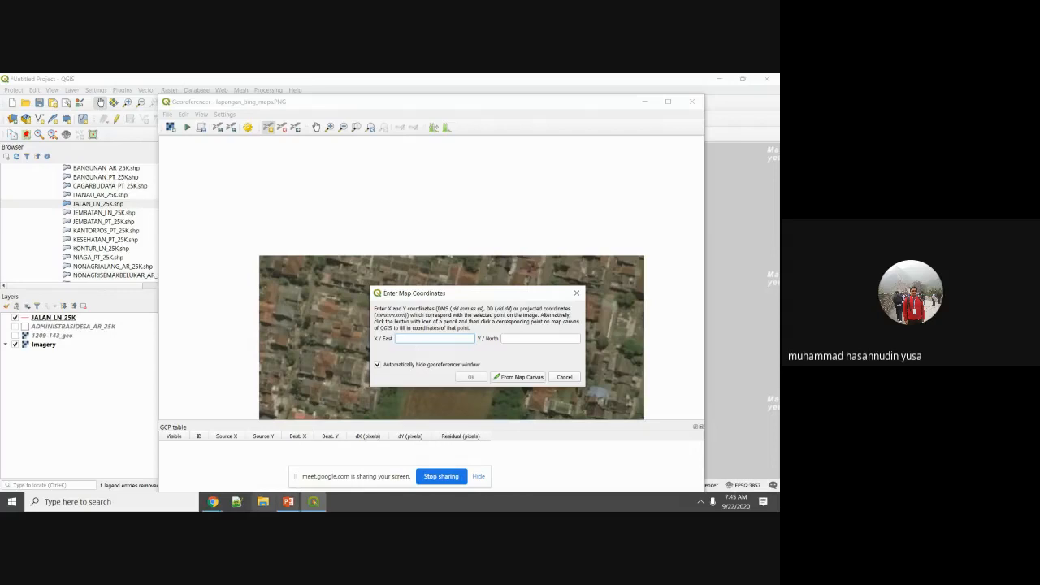
{"action": "left_click", "coordinate": [170, 504]}
{"action": "type", "text": "note"}
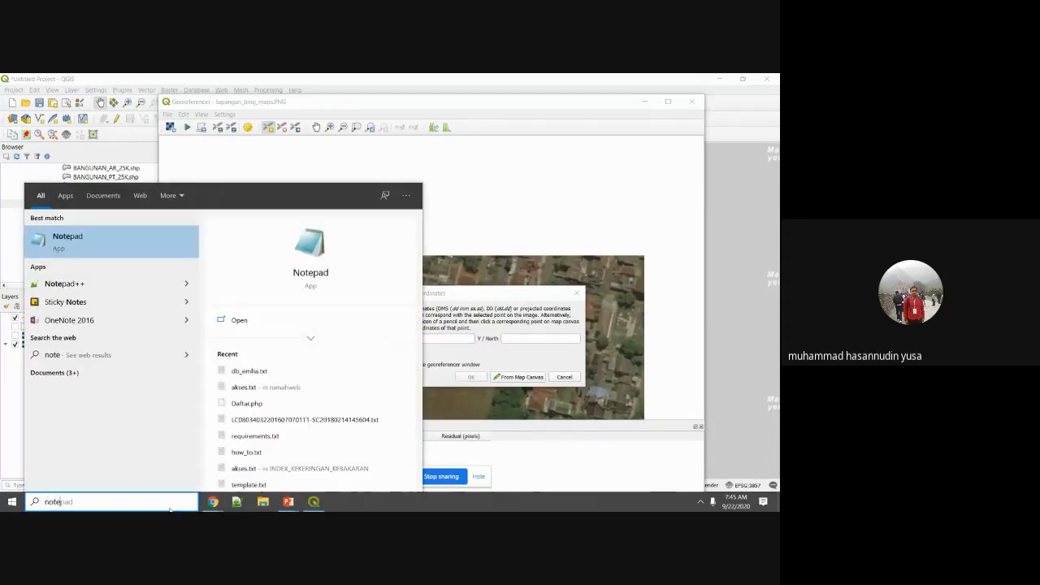
{"action": "left_click", "coordinate": [73, 240]}
{"action": "left_click_drag", "start_coordinate": [337, 169], "coordinate": [640, 257]}
{"action": "type", "text": "-6.573510, 106.810278"}
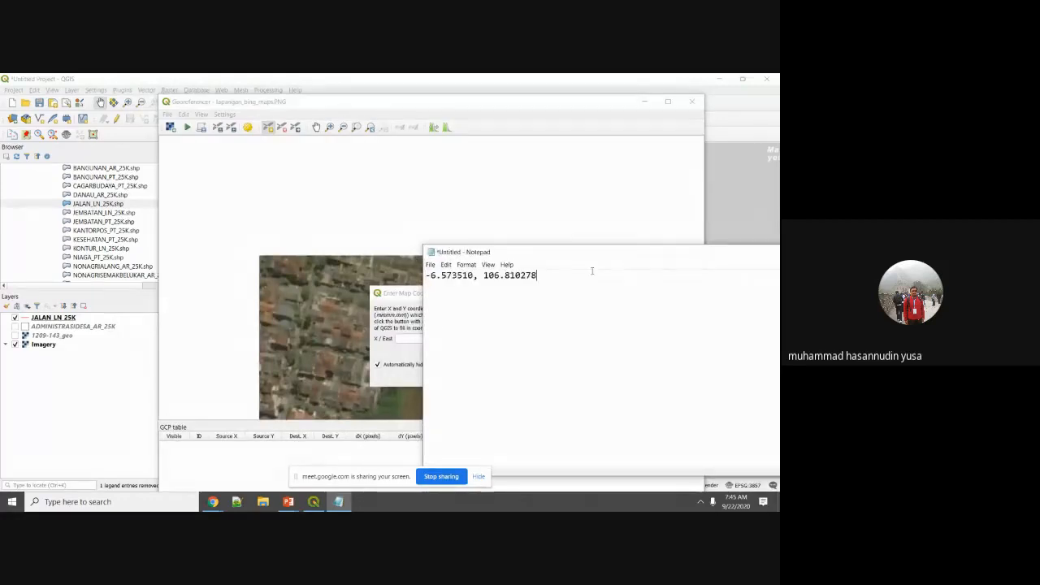
Step: Give the new control point the map coordinates X / East 106.810278 and Y / North -6.573510 from the Notepad note
{"action": "left_click_drag", "start_coordinate": [505, 255], "coordinate": [651, 189]}
{"action": "key", "text": "ctrl+c"}
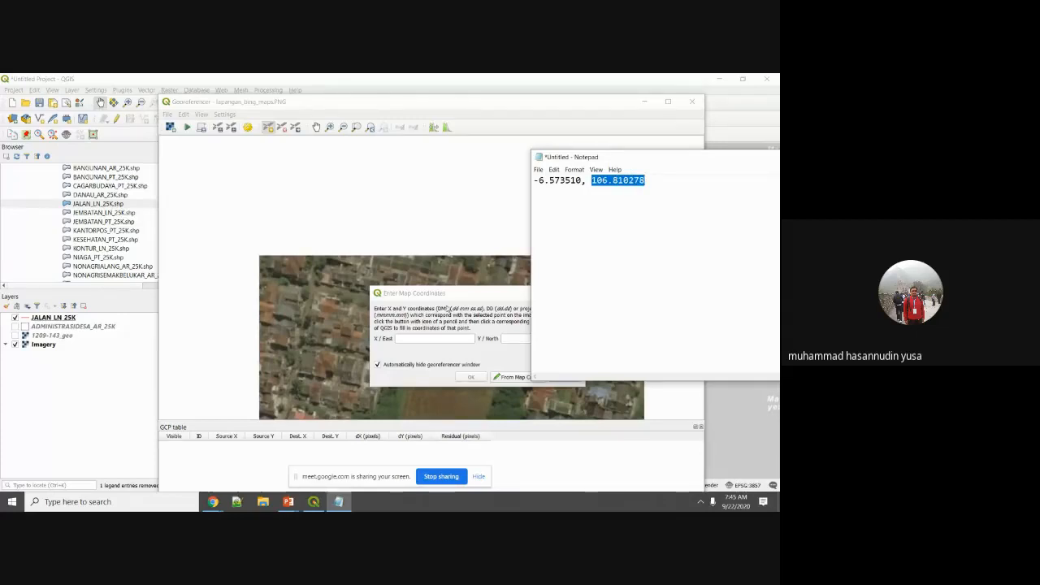
{"action": "left_click", "coordinate": [407, 338]}
{"action": "key", "text": "ctrl+v"}
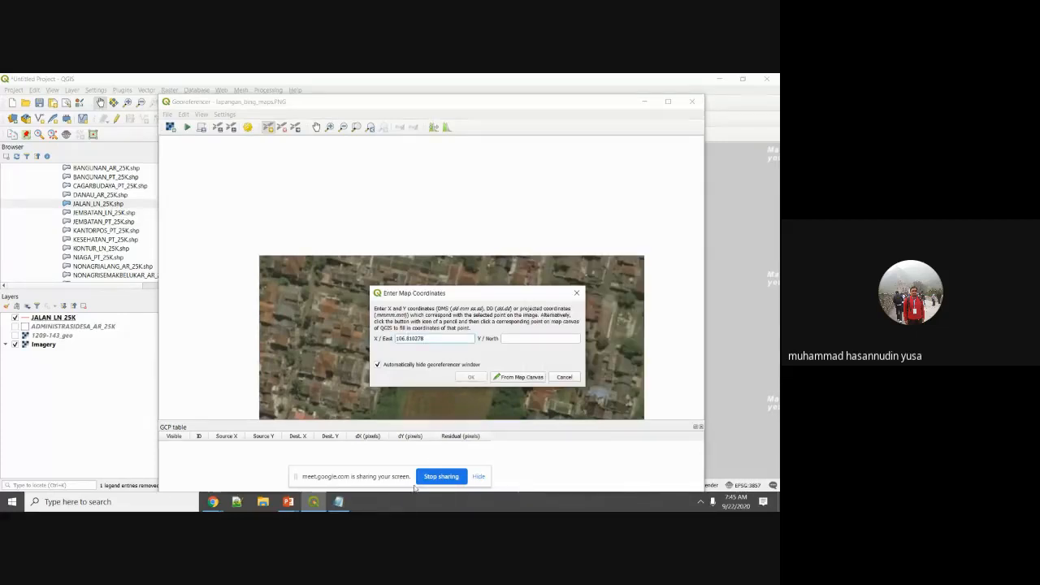
{"action": "left_click", "coordinate": [339, 502]}
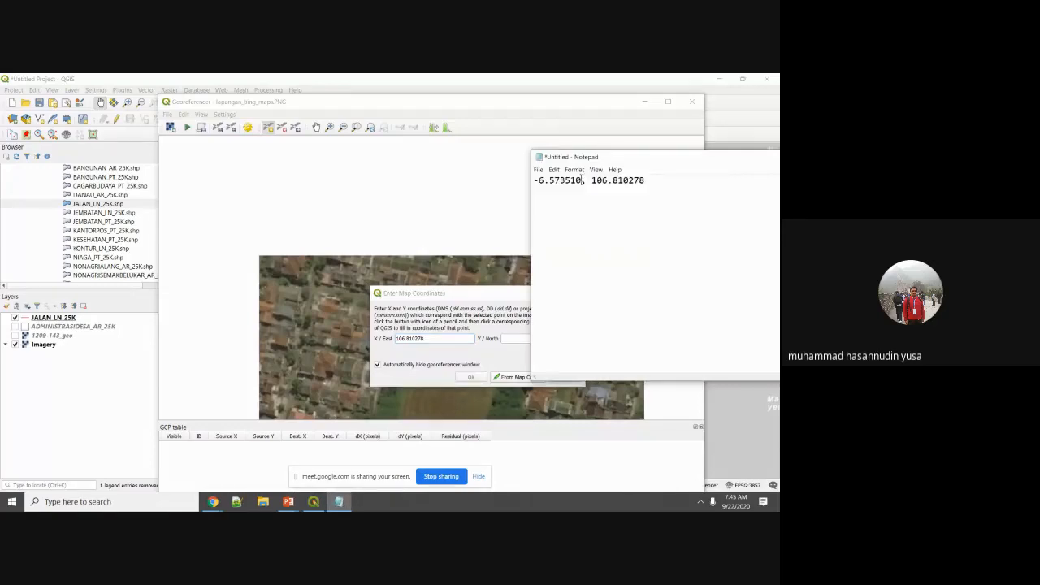
{"action": "left_click_drag", "start_coordinate": [583, 181], "coordinate": [521, 184]}
{"action": "key", "text": "ctrl+c"}
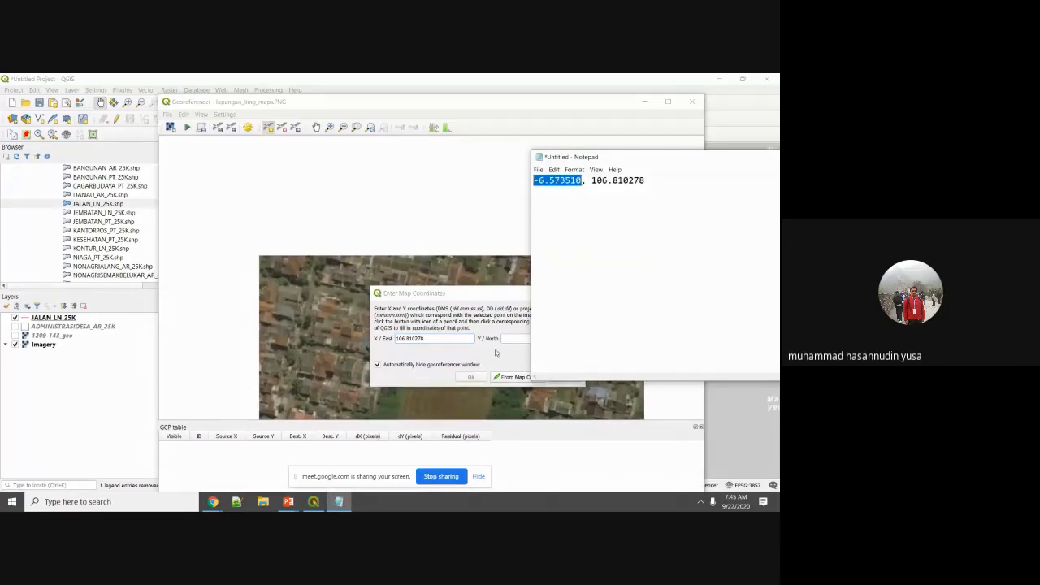
{"action": "left_click", "coordinate": [506, 340]}
{"action": "key", "text": "ctrl+v"}
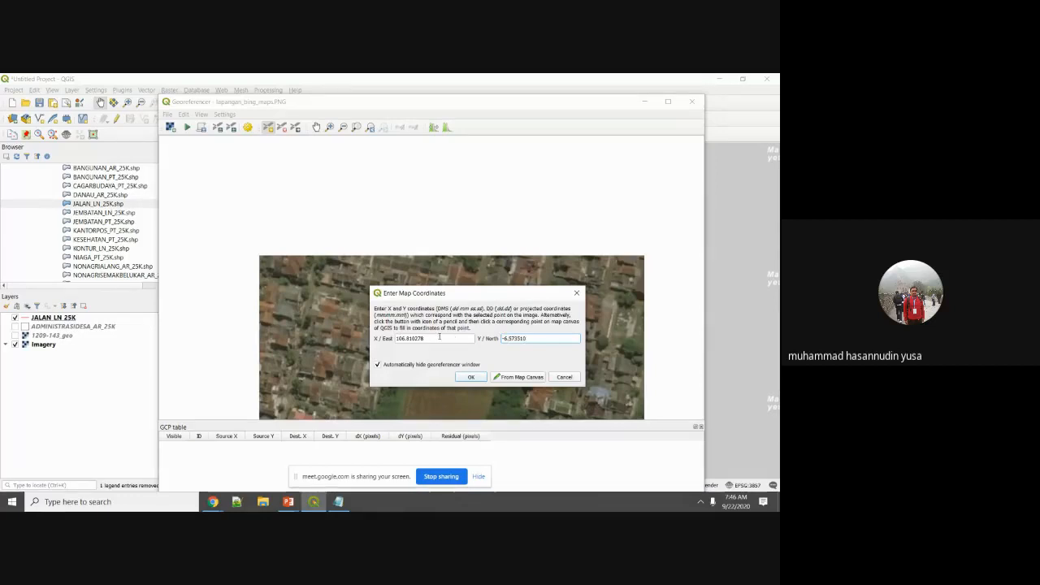
{"action": "left_click", "coordinate": [470, 378]}
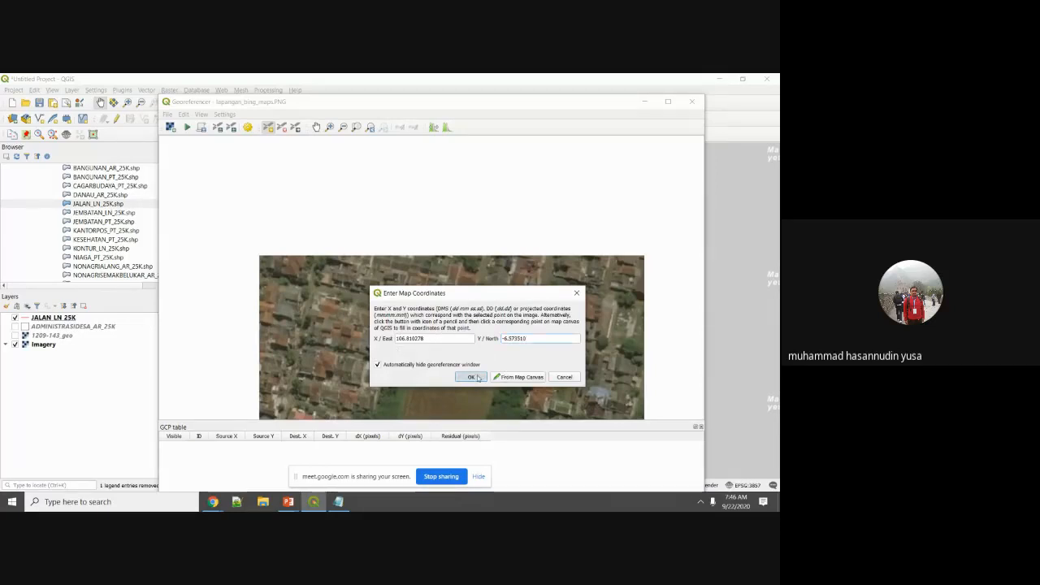
Step: Inspect the image for a second control point and look up coordinates beside the large red-roofed building northeast of the field in Bing Maps
{"action": "scroll", "coordinate": [303, 298], "scroll_direction": "up", "scroll_amount": 2}
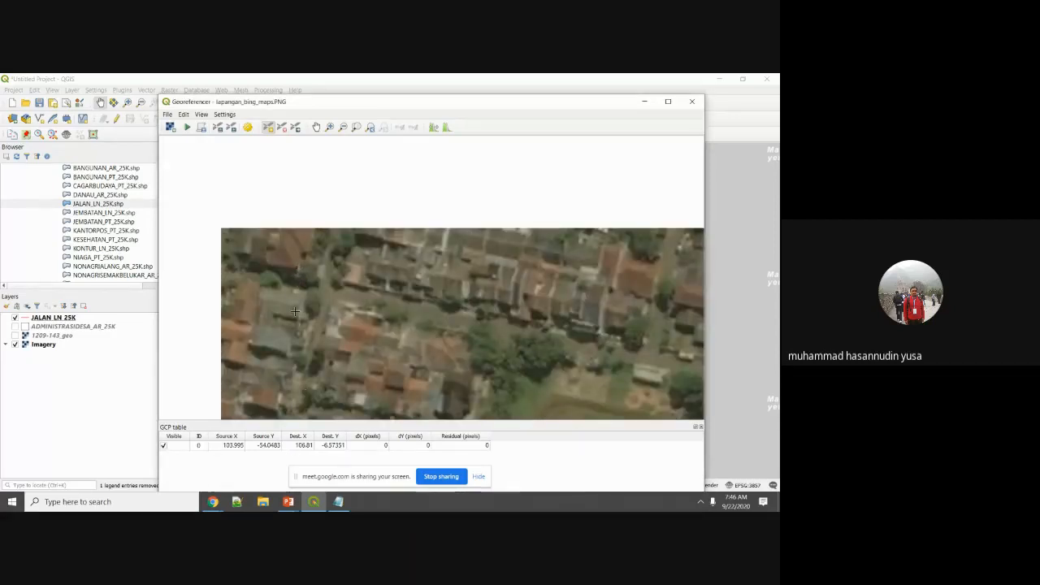
{"action": "scroll", "coordinate": [311, 323], "scroll_direction": "down", "scroll_amount": 3}
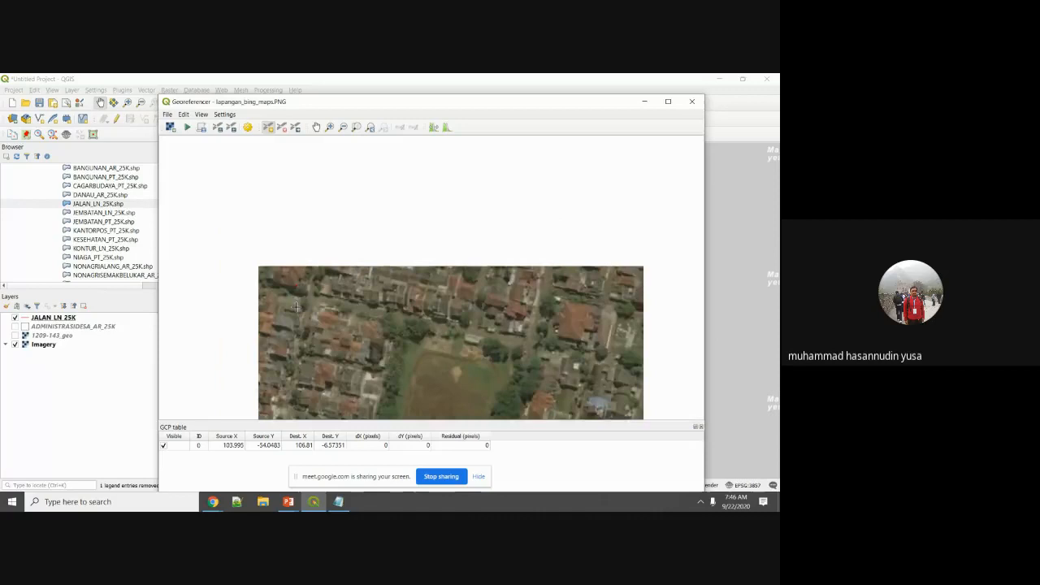
{"action": "scroll", "coordinate": [365, 365], "scroll_direction": "up", "scroll_amount": 2}
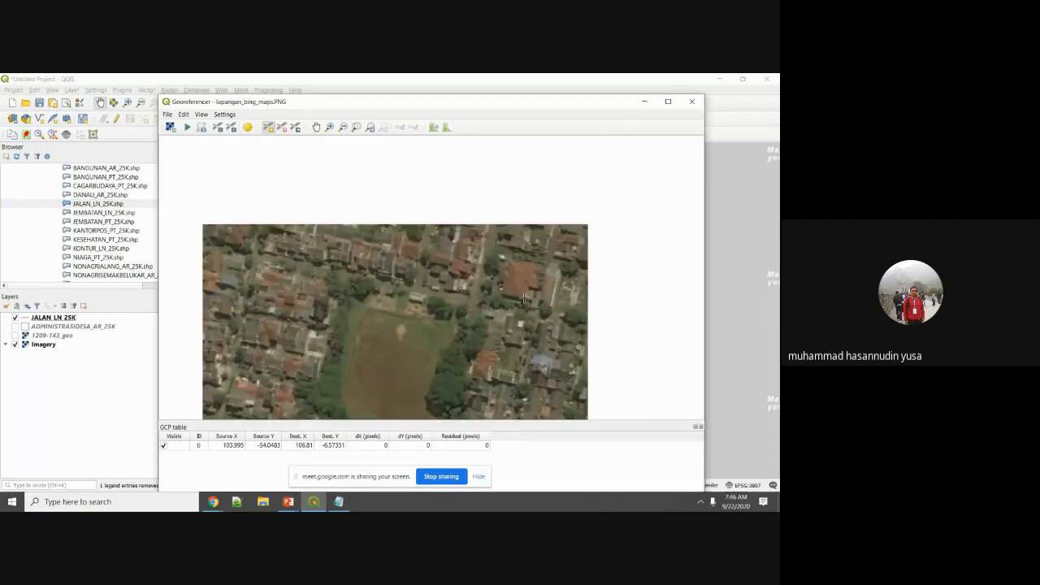
{"action": "scroll", "coordinate": [464, 409], "scroll_direction": "down", "scroll_amount": 2}
{"action": "scroll", "coordinate": [483, 418], "scroll_direction": "up", "scroll_amount": 2}
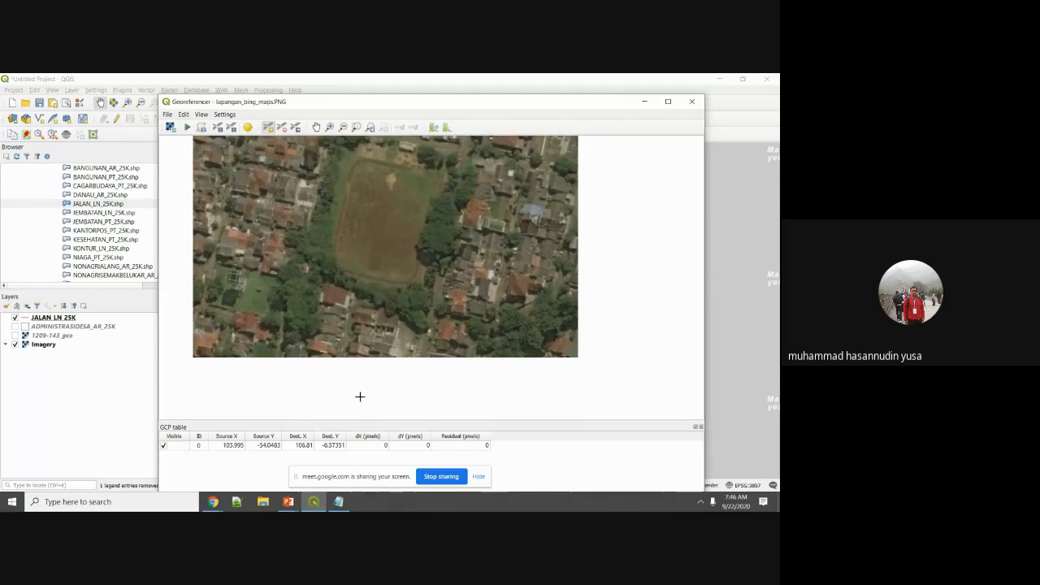
{"action": "mouse_move", "coordinate": [213, 501]}
{"action": "left_click", "coordinate": [211, 451]}
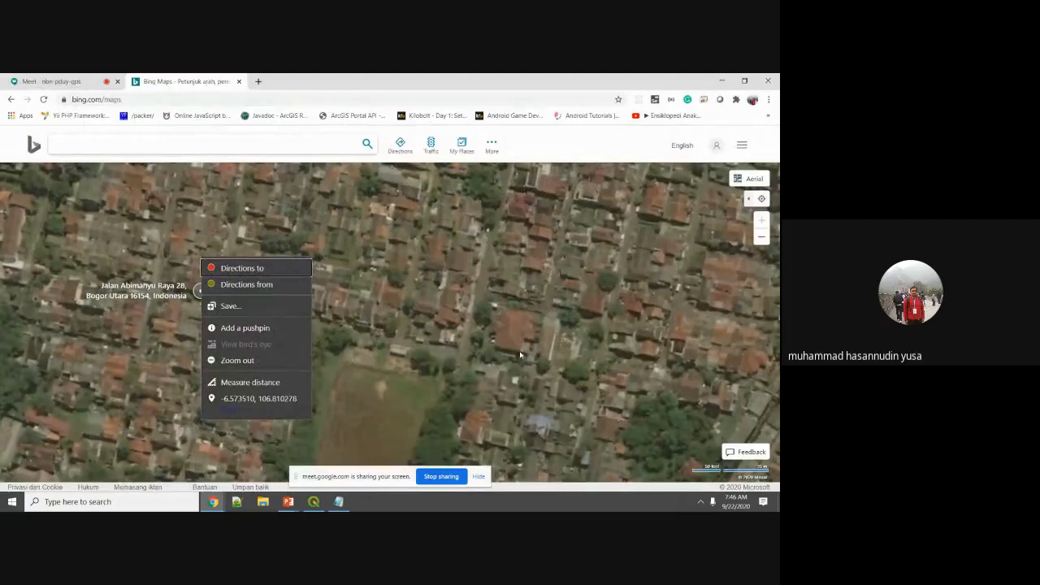
{"action": "right_click", "coordinate": [520, 353]}
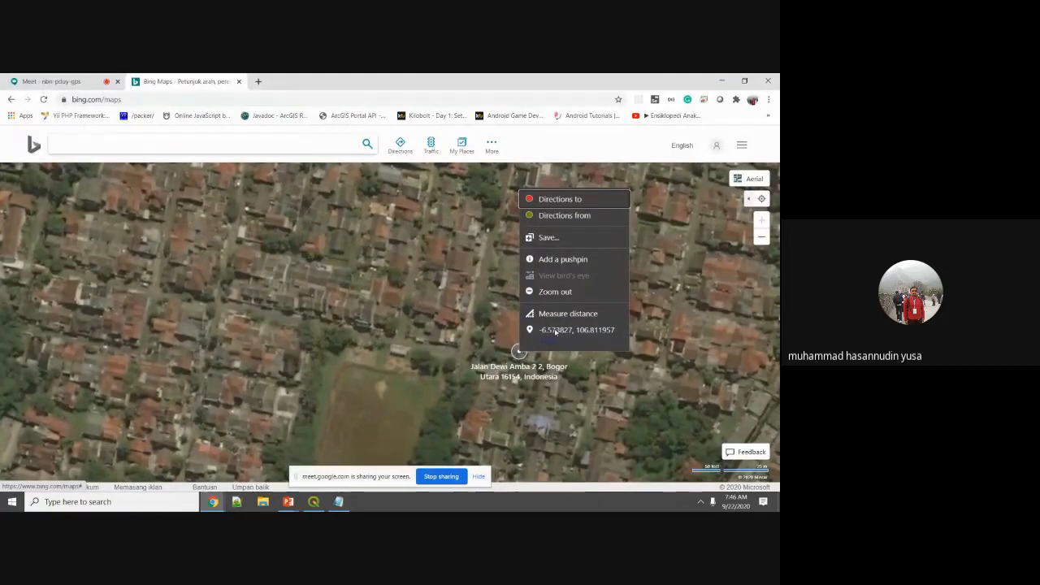
Step: Reset the Georeferencer in QGIS to clear its control points and reopen lapangan_bing_maps.PNG from the Pertemuan 4 folder
{"action": "left_click", "coordinate": [314, 501]}
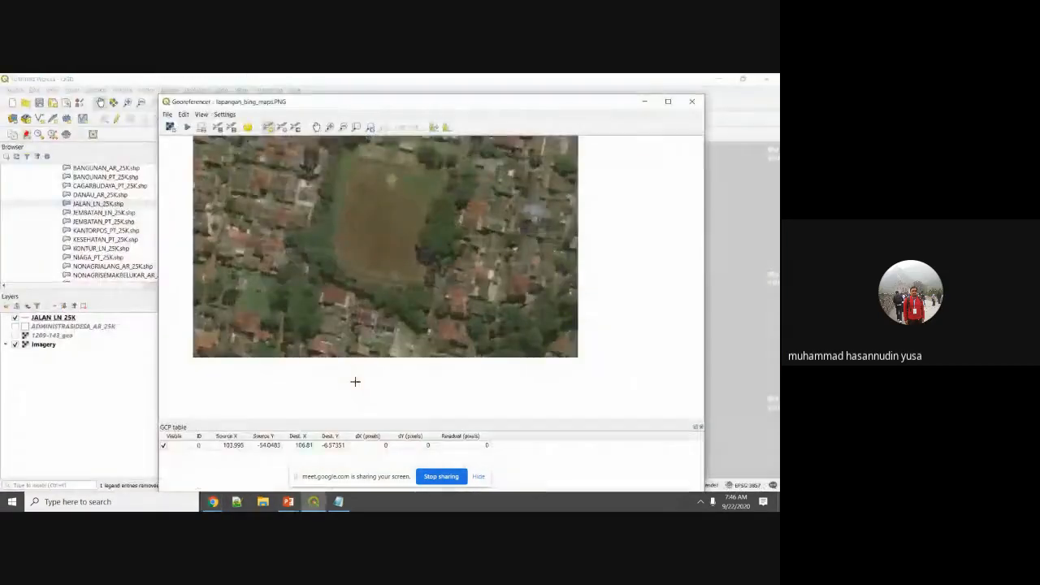
{"action": "left_click", "coordinate": [168, 115]}
{"action": "left_click", "coordinate": [199, 123]}
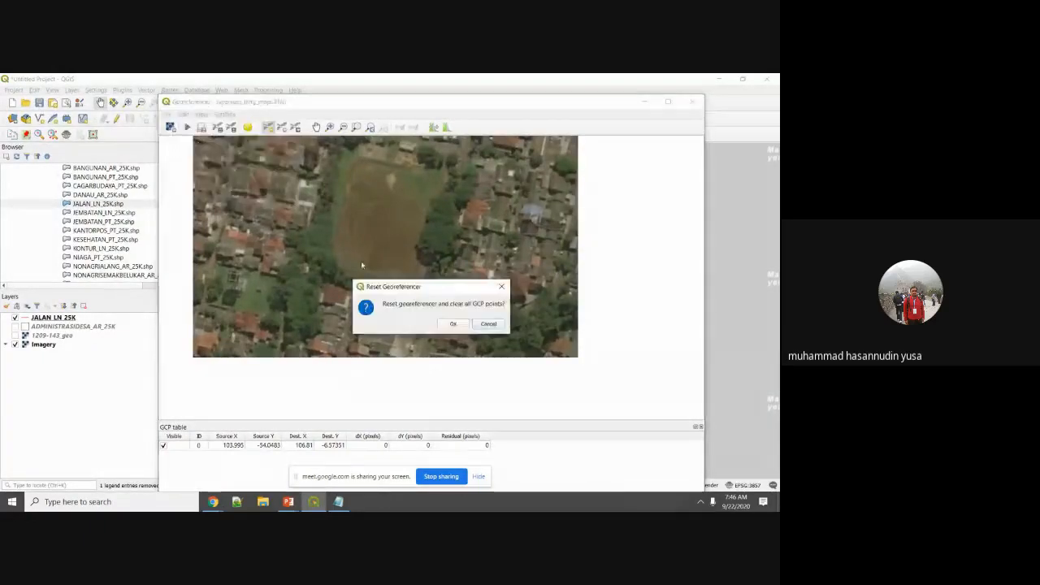
{"action": "left_click", "coordinate": [453, 323]}
{"action": "left_click", "coordinate": [168, 115]}
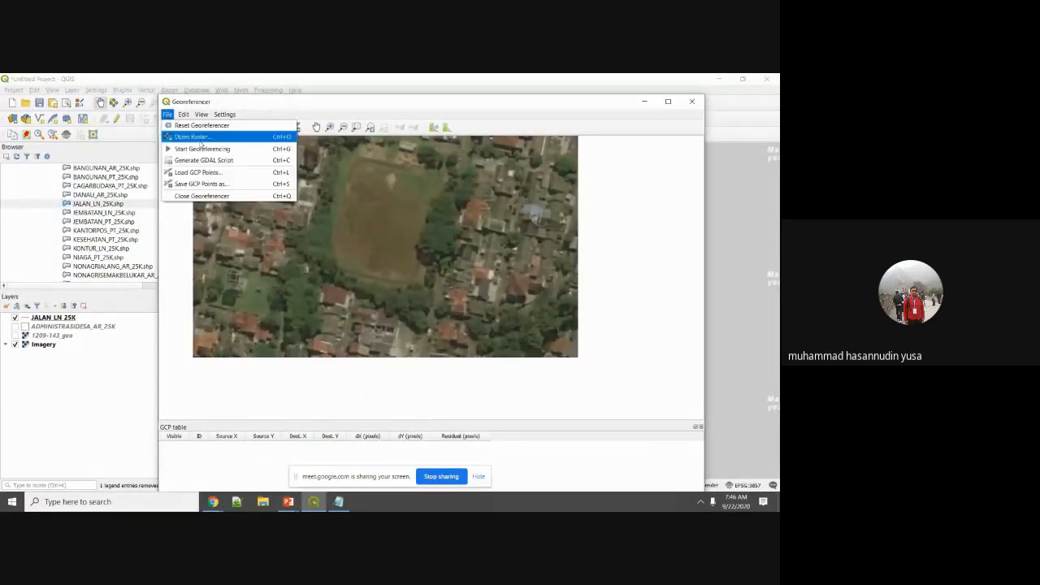
{"action": "left_click", "coordinate": [193, 136]}
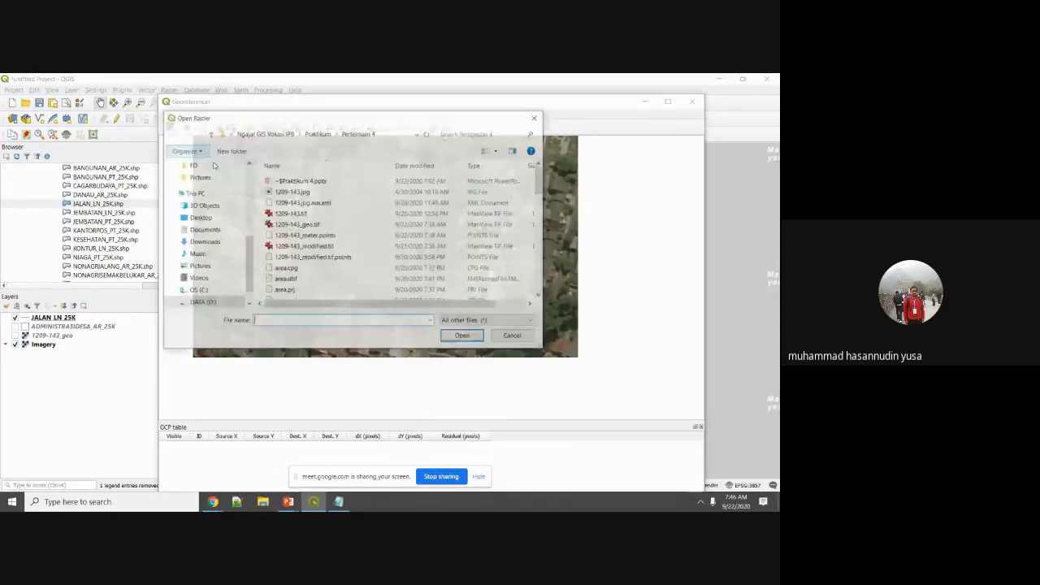
{"action": "scroll", "coordinate": [284, 261], "scroll_direction": "down", "scroll_amount": 5}
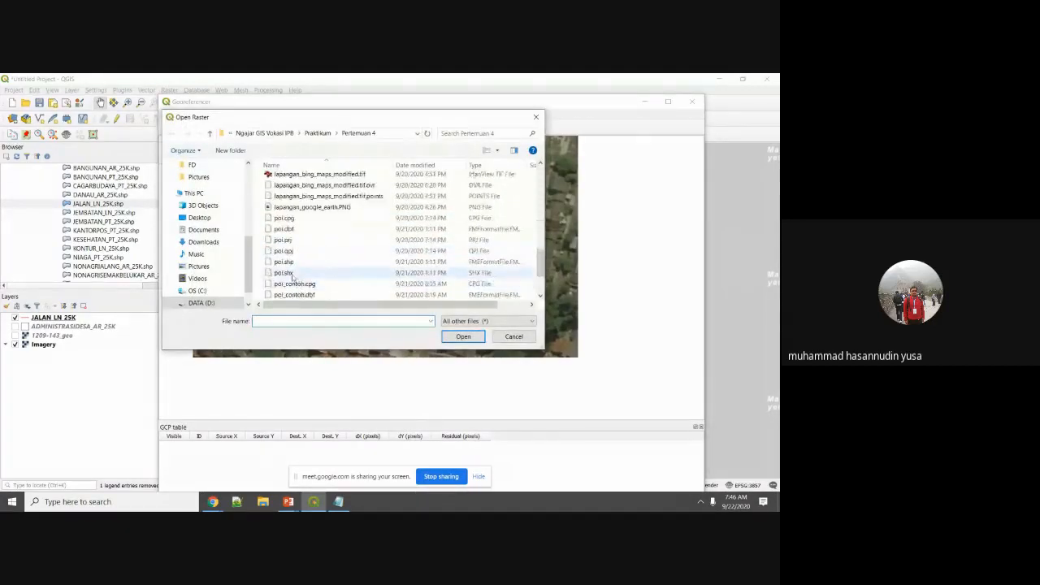
{"action": "scroll", "coordinate": [307, 237], "scroll_direction": "up", "scroll_amount": 1}
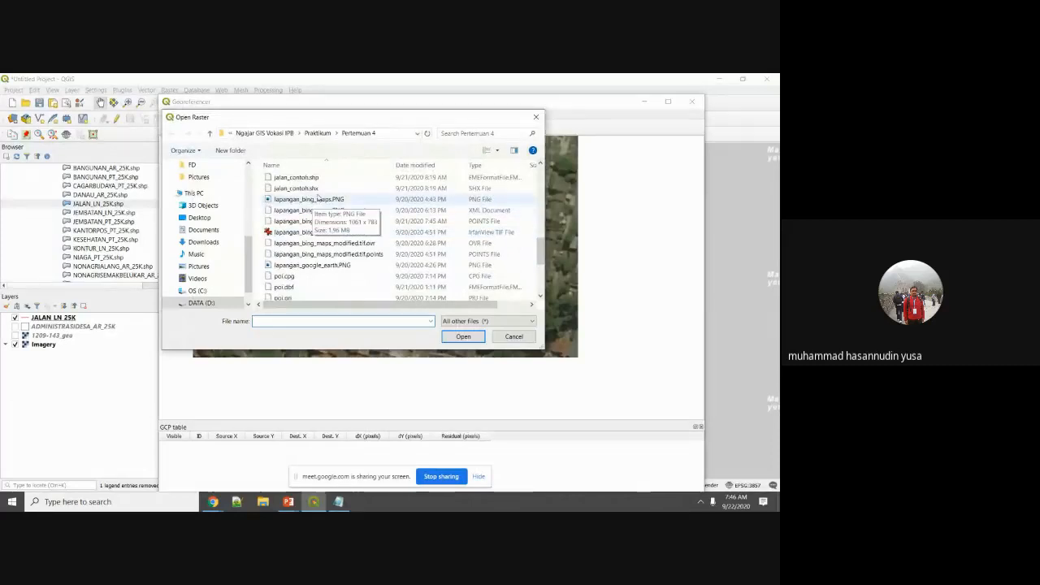
{"action": "double_click", "coordinate": [317, 200]}
Step: Load the saved ground control points from lapangan_bing_maps.points into the Georeferencer
{"action": "left_click", "coordinate": [167, 114]}
{"action": "left_click", "coordinate": [198, 172]}
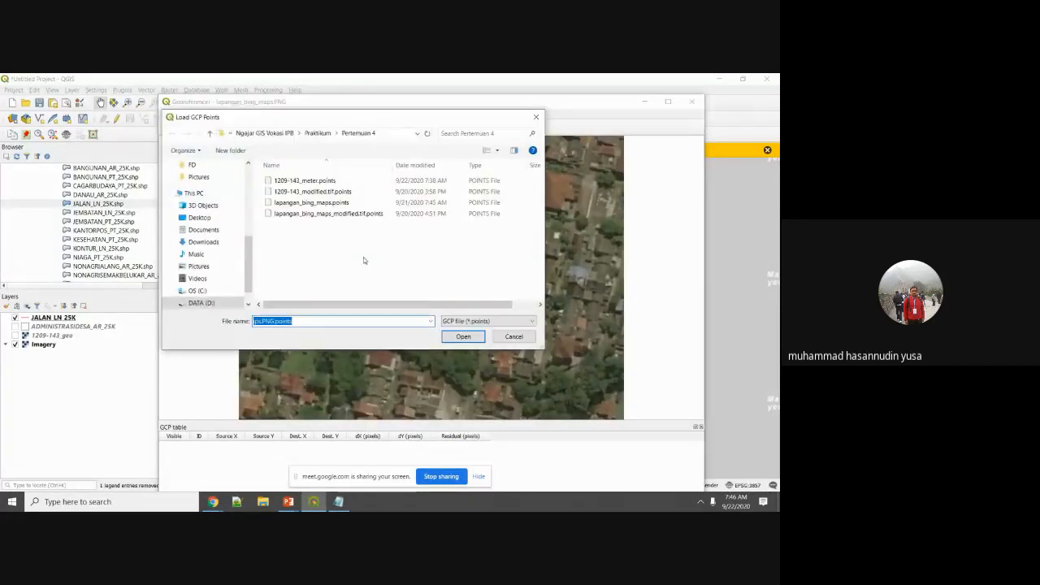
{"action": "left_click", "coordinate": [338, 205]}
{"action": "left_click", "coordinate": [455, 336]}
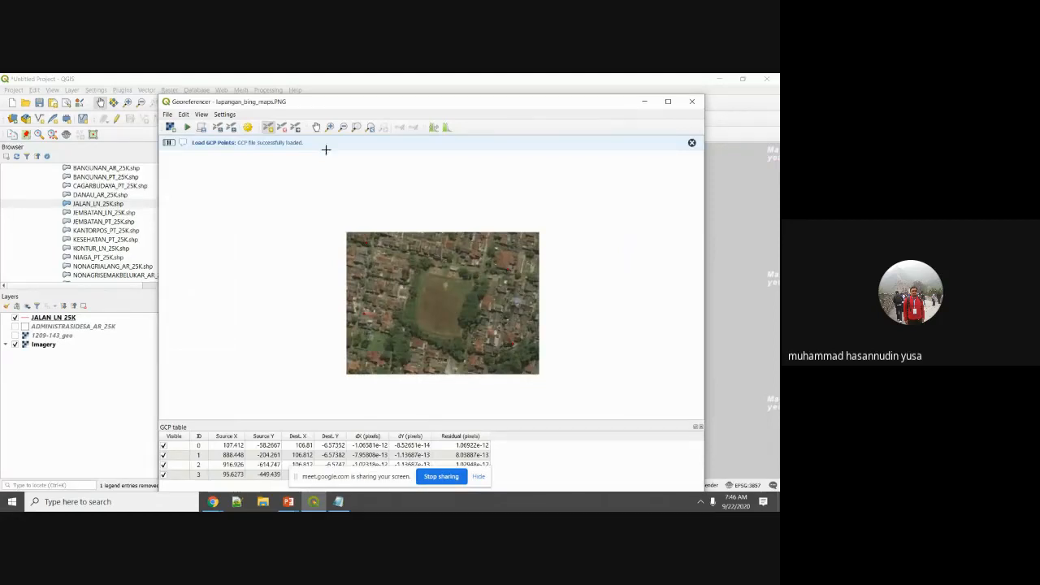
Step: Set the transformation's target SRS to EPSG:4326 - WGS 84 and name the output raster lapangan_bing_maps_geo.tif
{"action": "left_click", "coordinate": [248, 128]}
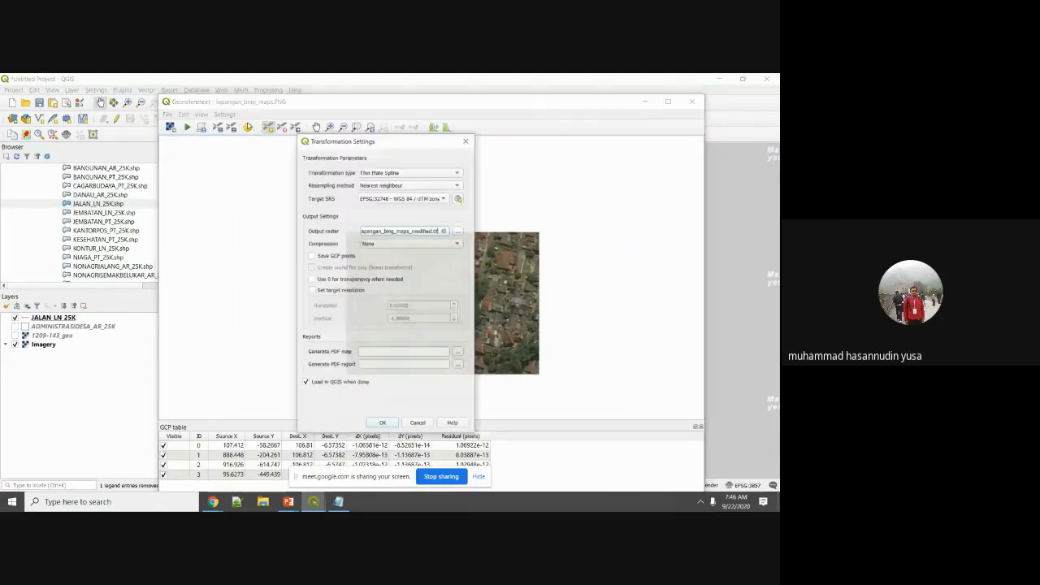
{"action": "left_click", "coordinate": [444, 200]}
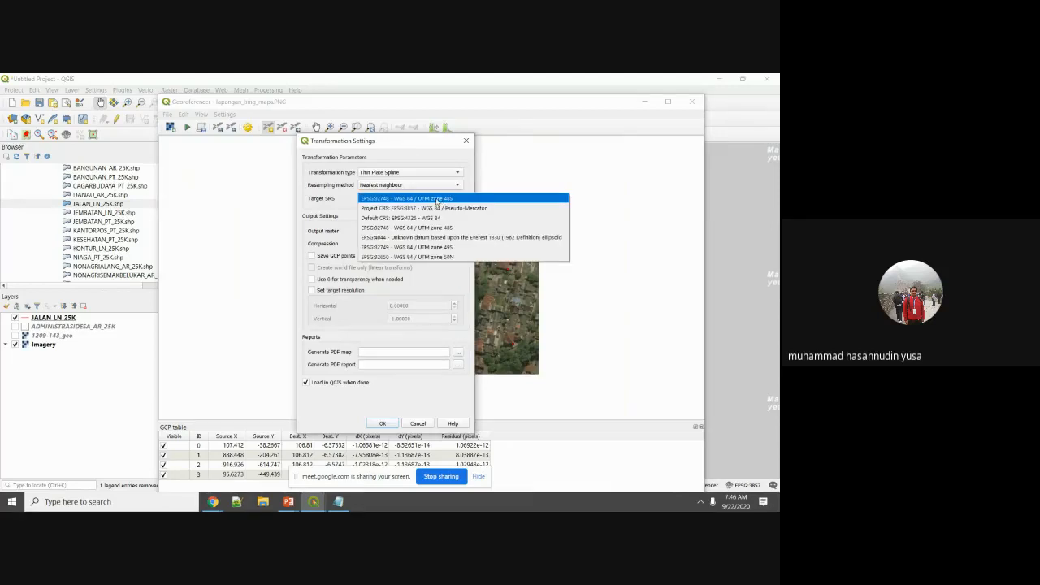
{"action": "left_click", "coordinate": [391, 219]}
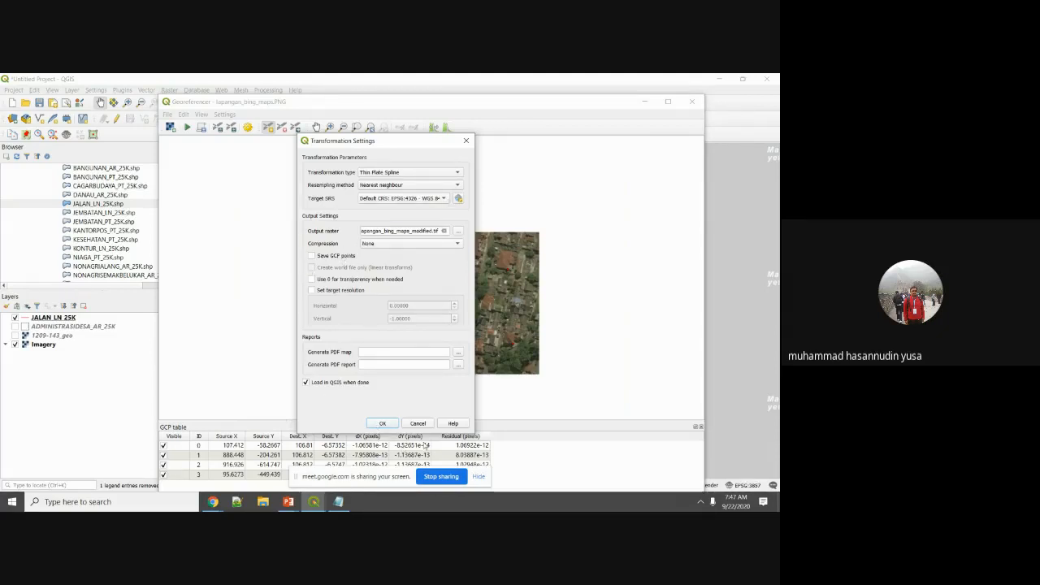
{"action": "left_click_drag", "start_coordinate": [412, 231], "coordinate": [432, 232]}
{"action": "type", "text": "geo"}
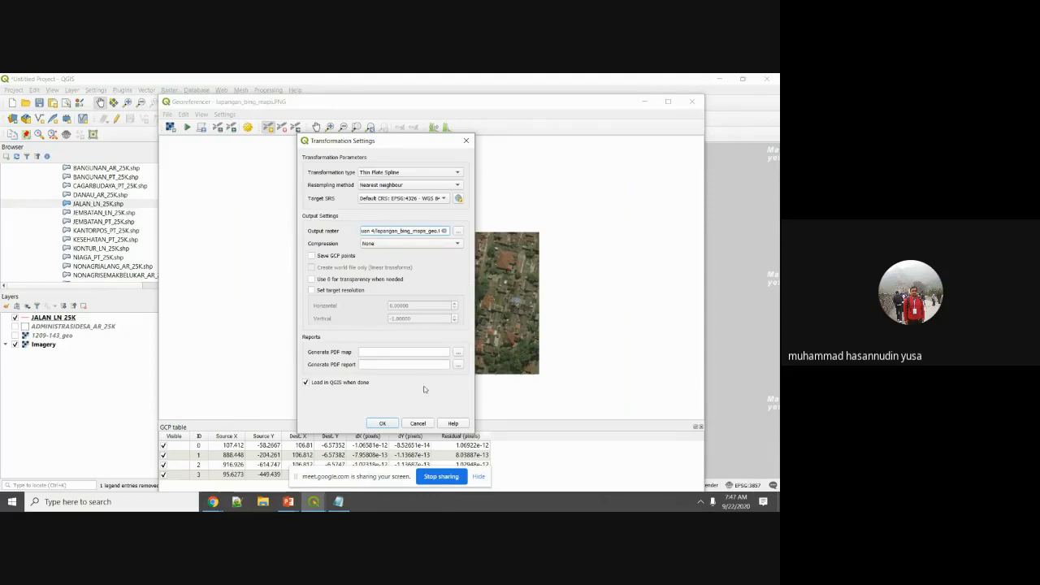
{"action": "left_click", "coordinate": [382, 423]}
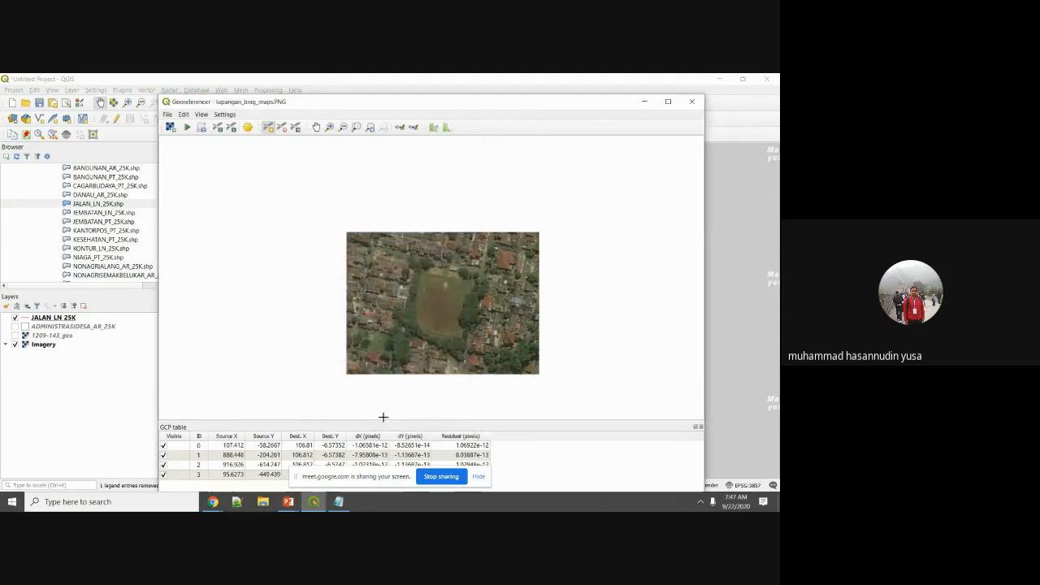
Step: Run the georeferencing, close the Georeferencer, and zoom to the lapangan_bing_maps_geo layer to check its position against the surrounding imagery
{"action": "left_click", "coordinate": [187, 128]}
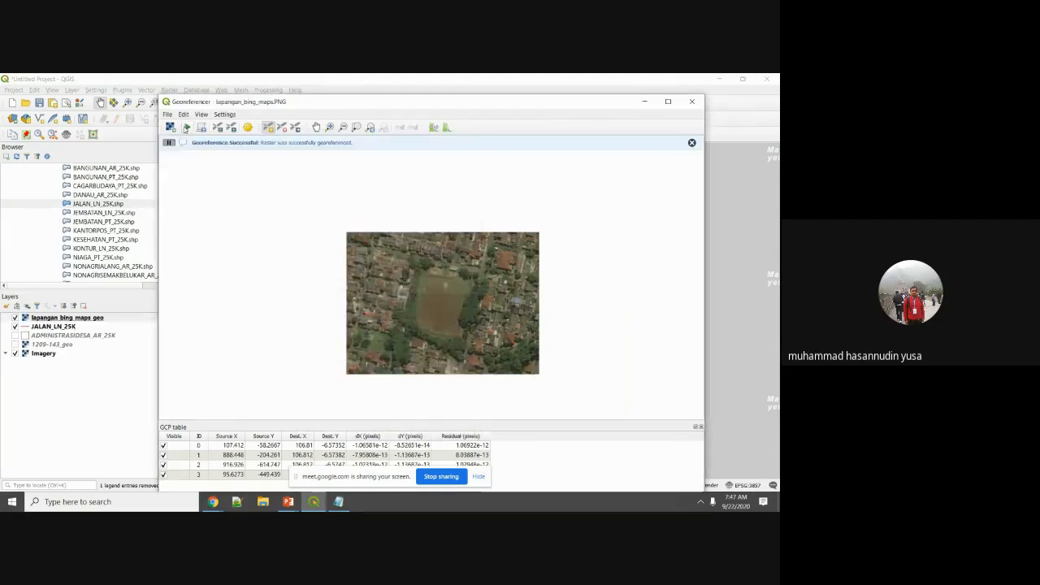
{"action": "left_click", "coordinate": [692, 101]}
{"action": "right_click", "coordinate": [79, 324]}
{"action": "left_click", "coordinate": [91, 328]}
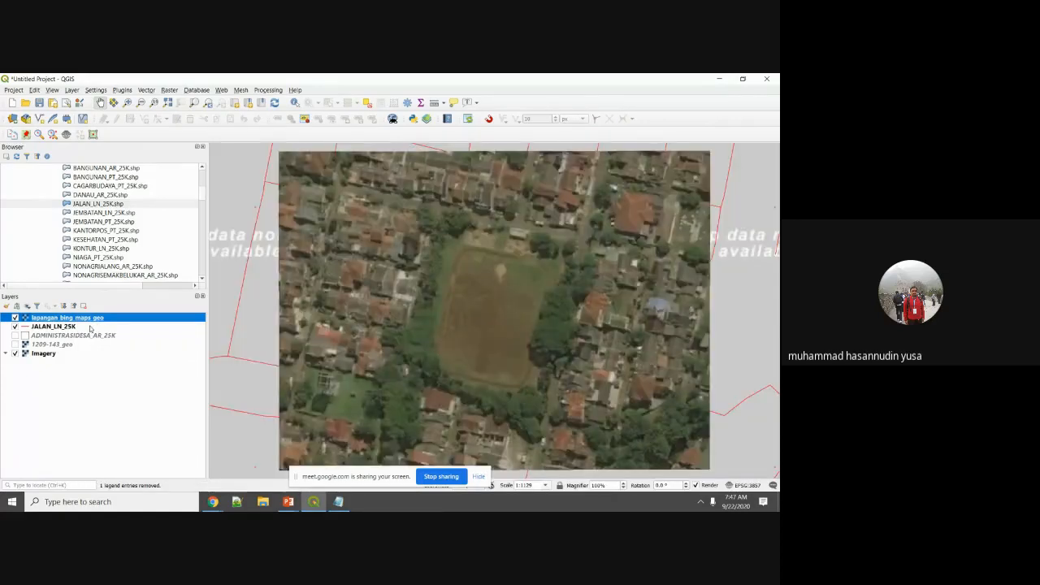
{"action": "scroll", "coordinate": [358, 297], "scroll_direction": "down", "scroll_amount": 2}
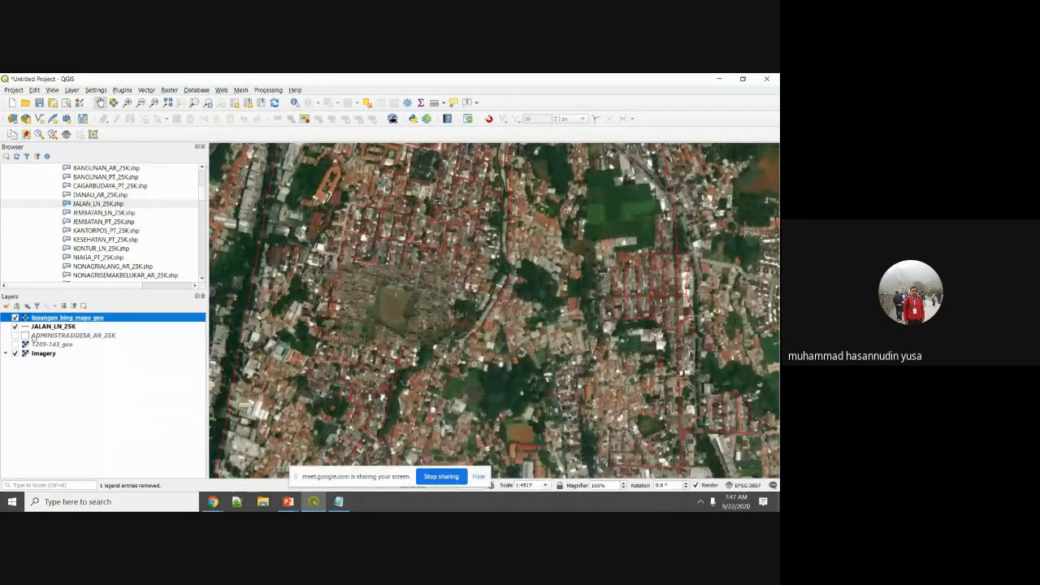
Step: Move the lapangan_bing_maps_geo layer below ADMINISTRASIDESA_AR_25K and compare it with the JALAN_LN_25K roads at different scales
{"action": "left_click_drag", "start_coordinate": [52, 318], "coordinate": [51, 339]}
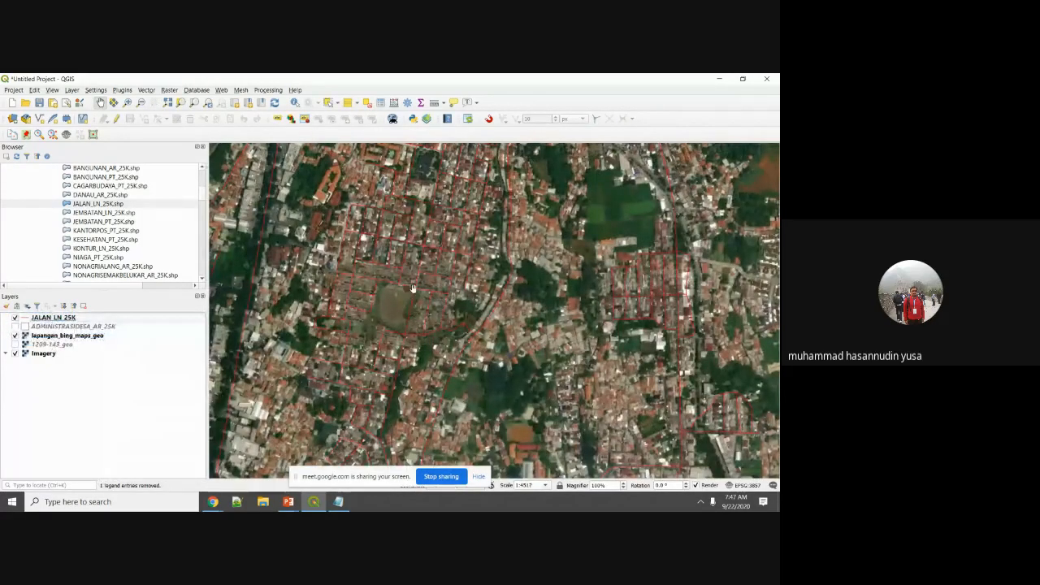
{"action": "scroll", "coordinate": [413, 288], "scroll_direction": "down", "scroll_amount": 3}
{"action": "scroll", "coordinate": [406, 286], "scroll_direction": "up", "scroll_amount": 3}
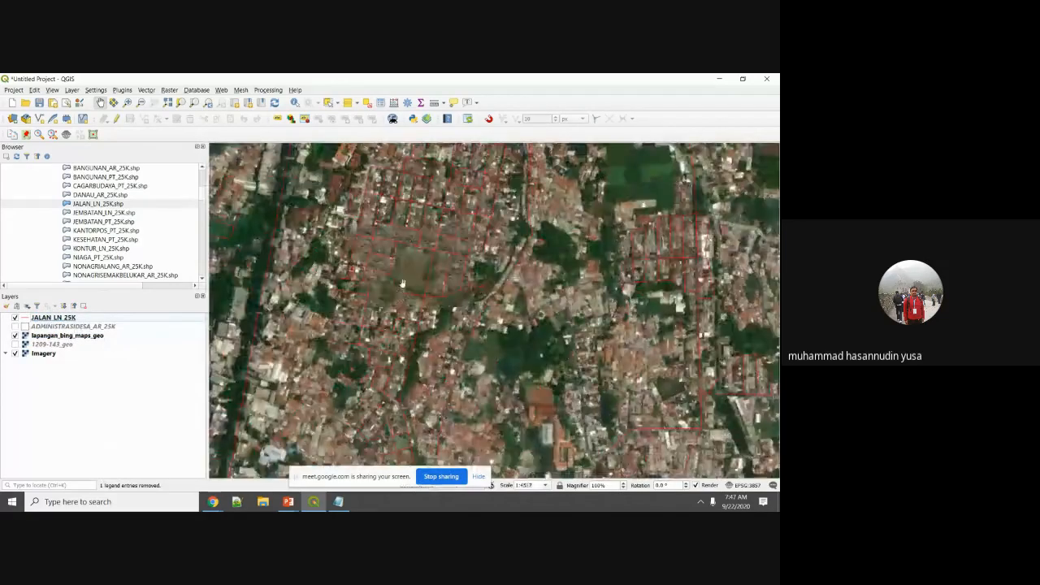
{"action": "scroll", "coordinate": [403, 284], "scroll_direction": "up", "scroll_amount": 1}
{"action": "scroll", "coordinate": [416, 258], "scroll_direction": "up", "scroll_amount": 1}
{"action": "scroll", "coordinate": [418, 260], "scroll_direction": "down", "scroll_amount": 1}
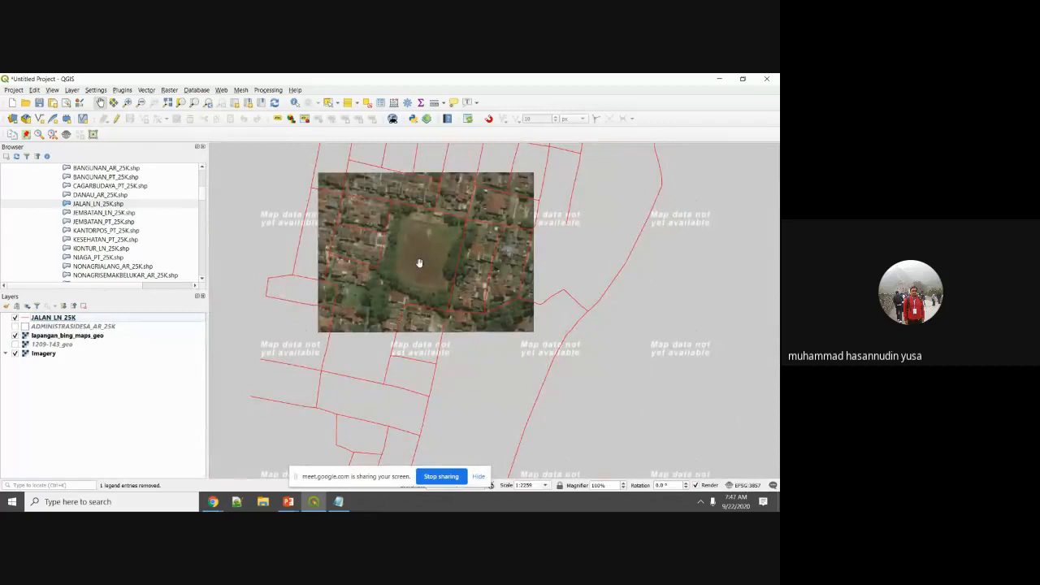
{"action": "scroll", "coordinate": [419, 262], "scroll_direction": "down", "scroll_amount": 1}
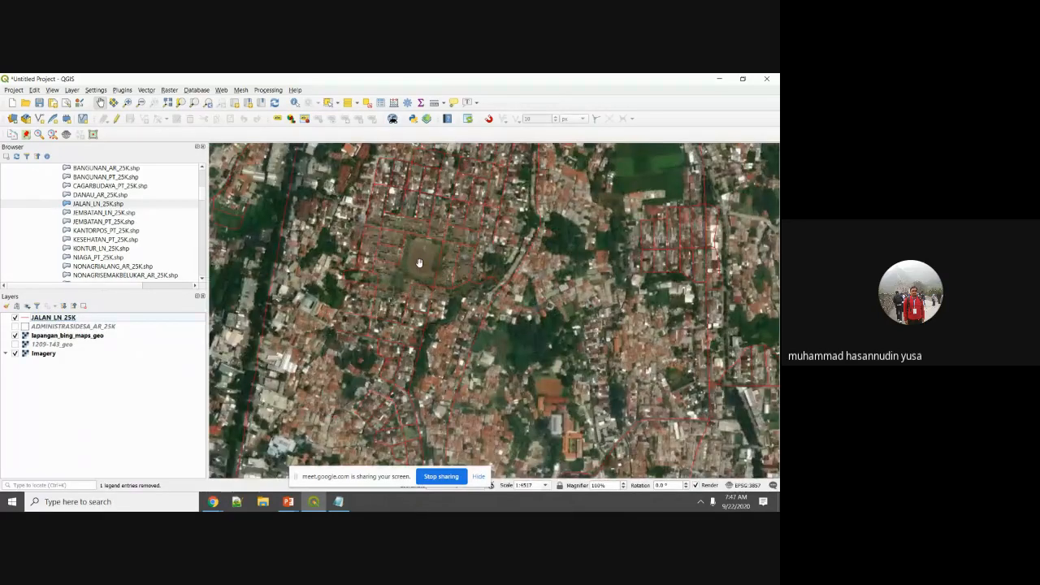
{"action": "scroll", "coordinate": [419, 263], "scroll_direction": "up", "scroll_amount": 1}
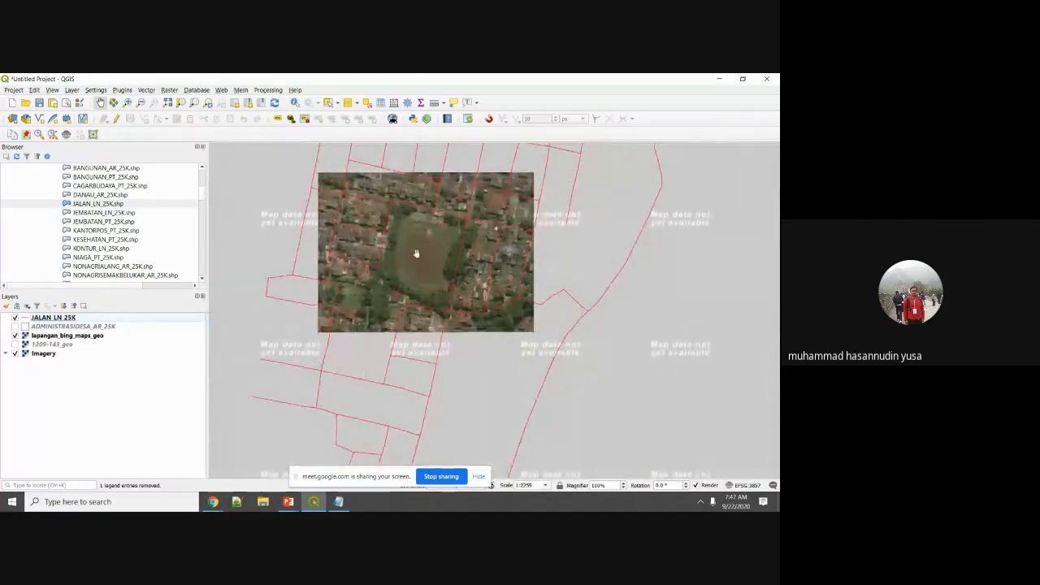
Step: Examine how the JALAN_LN_25K road lines match the streets around the sports field in the georeferenced capture
{"action": "left_click_drag", "start_coordinate": [417, 253], "coordinate": [404, 309]}
{"action": "scroll", "coordinate": [403, 309], "scroll_direction": "up", "scroll_amount": 4}
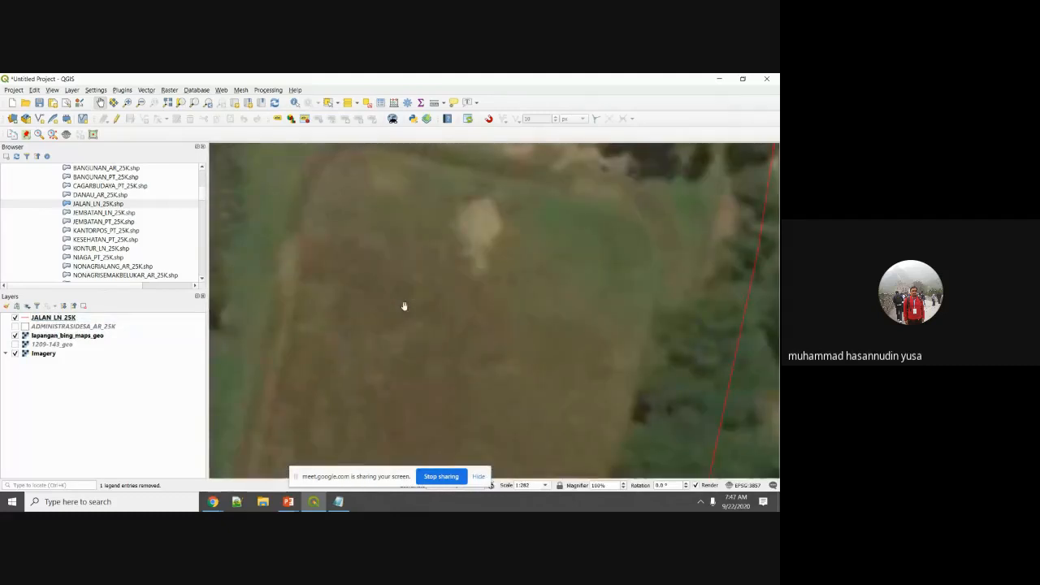
{"action": "scroll", "coordinate": [404, 306], "scroll_direction": "down", "scroll_amount": 4}
{"action": "left_click_drag", "start_coordinate": [399, 304], "coordinate": [441, 349]}
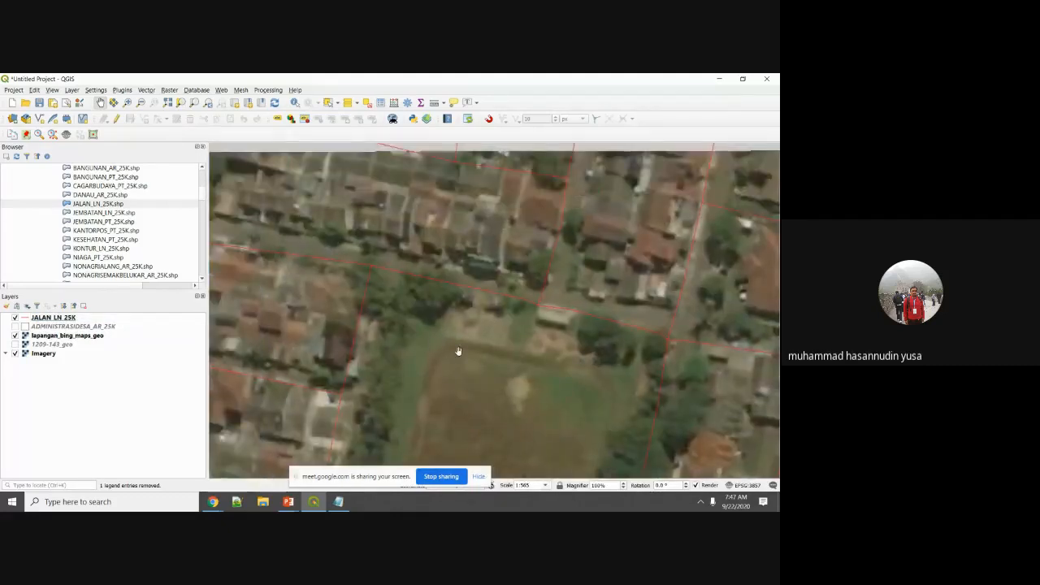
{"action": "scroll", "coordinate": [477, 388], "scroll_direction": "up", "scroll_amount": 2}
{"action": "scroll", "coordinate": [477, 389], "scroll_direction": "down", "scroll_amount": 2}
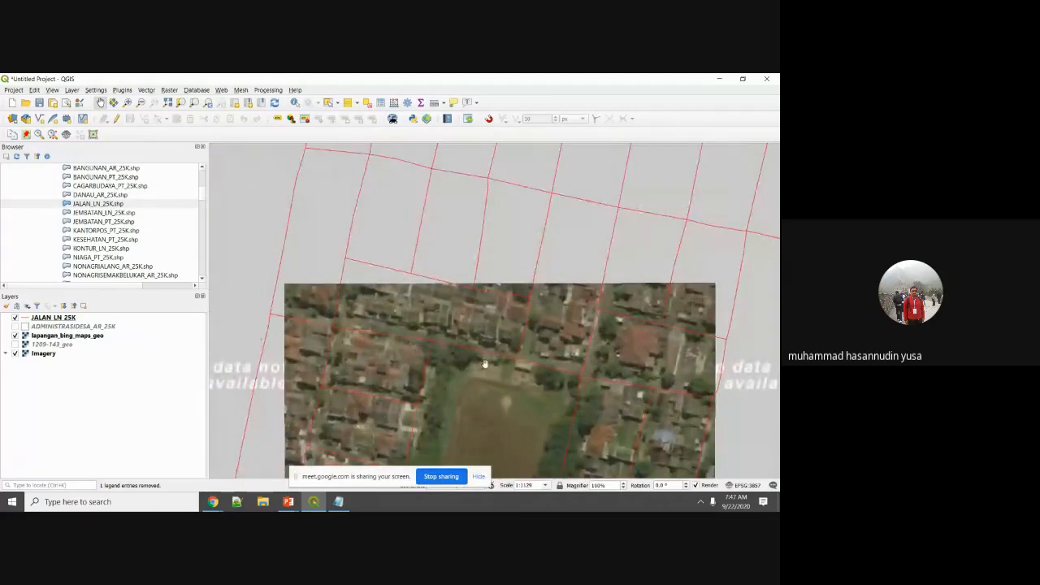
{"action": "left_click_drag", "start_coordinate": [499, 377], "coordinate": [488, 329]}
{"action": "scroll", "coordinate": [461, 303], "scroll_direction": "down", "scroll_amount": 1}
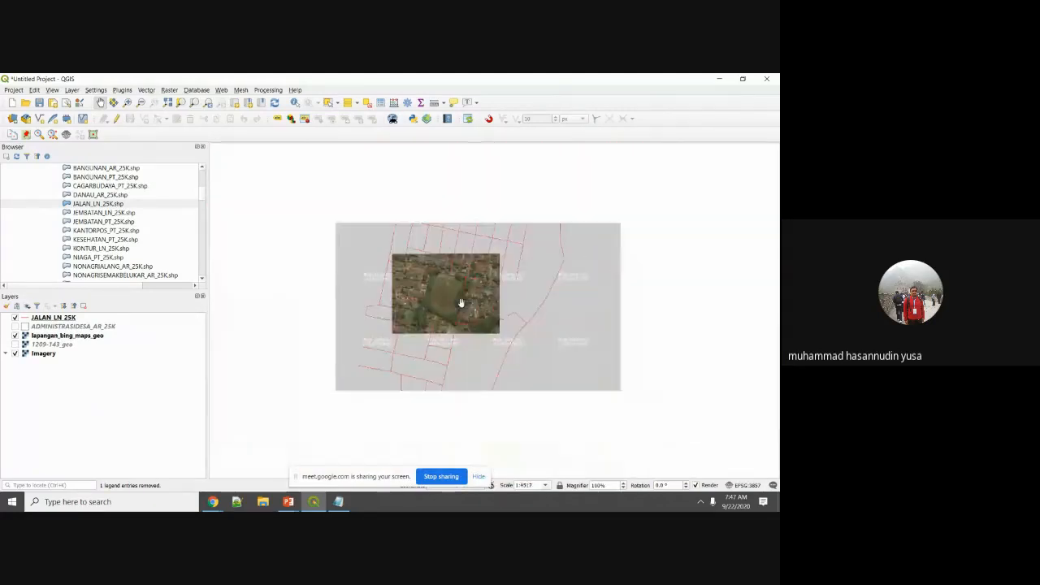
{"action": "scroll", "coordinate": [462, 252], "scroll_direction": "down", "scroll_amount": 1}
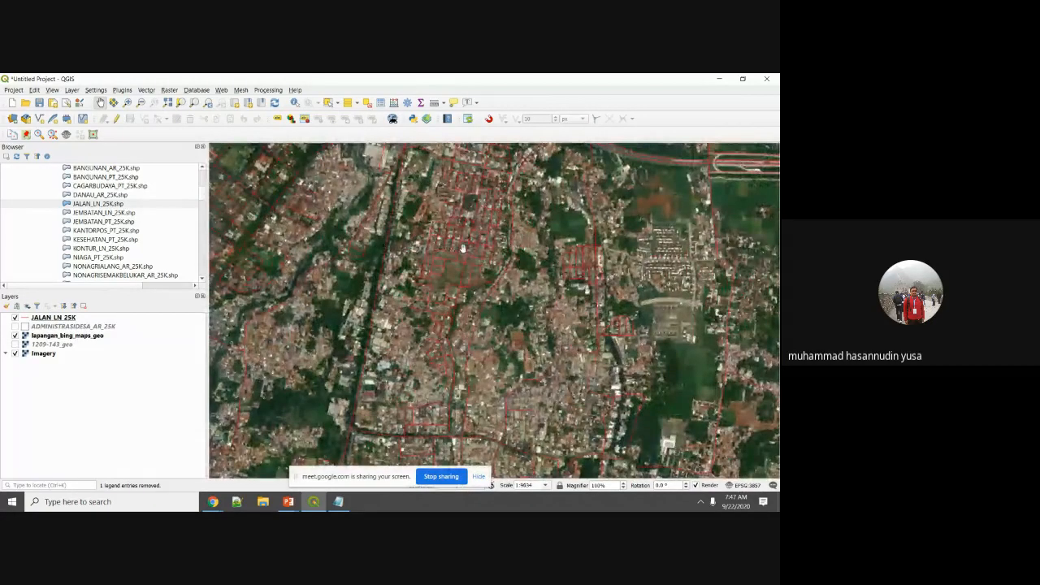
Step: Switch to the running PowerPoint slide show and advance to the slide on georeferencing a Google Earth/Maps capture
{"action": "mouse_move", "coordinate": [289, 504]}
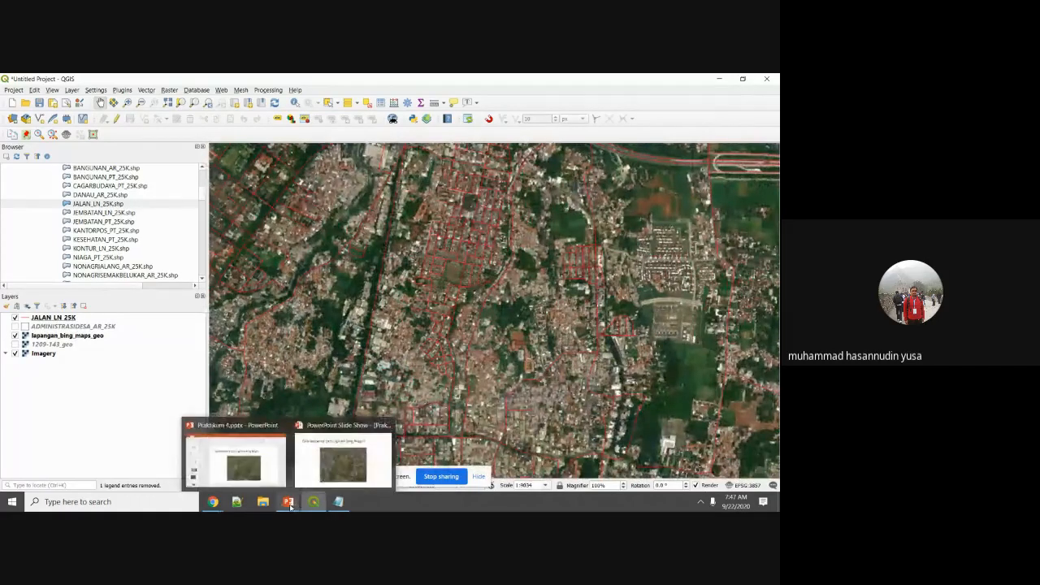
{"action": "left_click", "coordinate": [343, 459]}
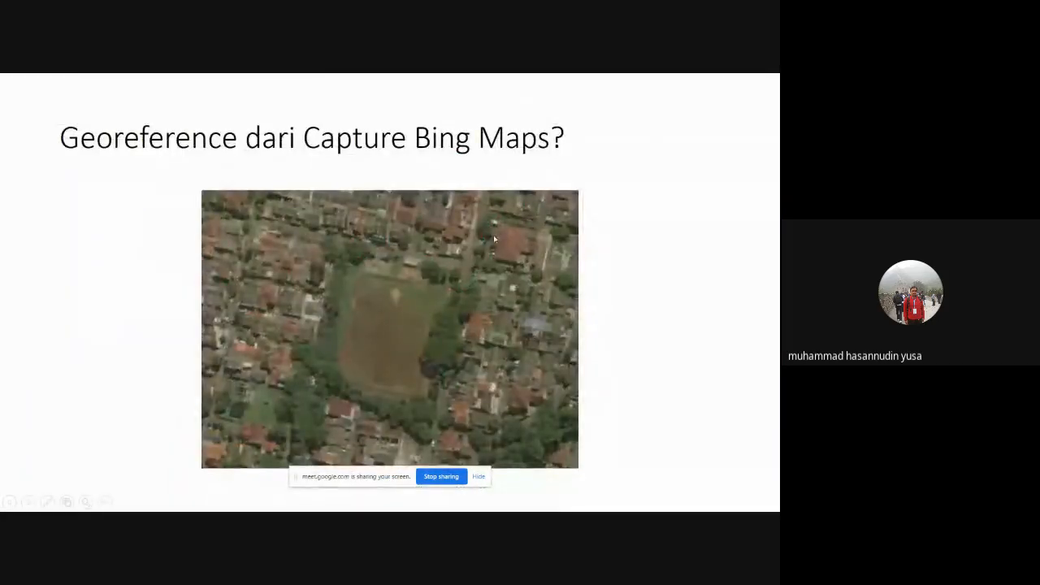
{"action": "key", "text": "Right"}
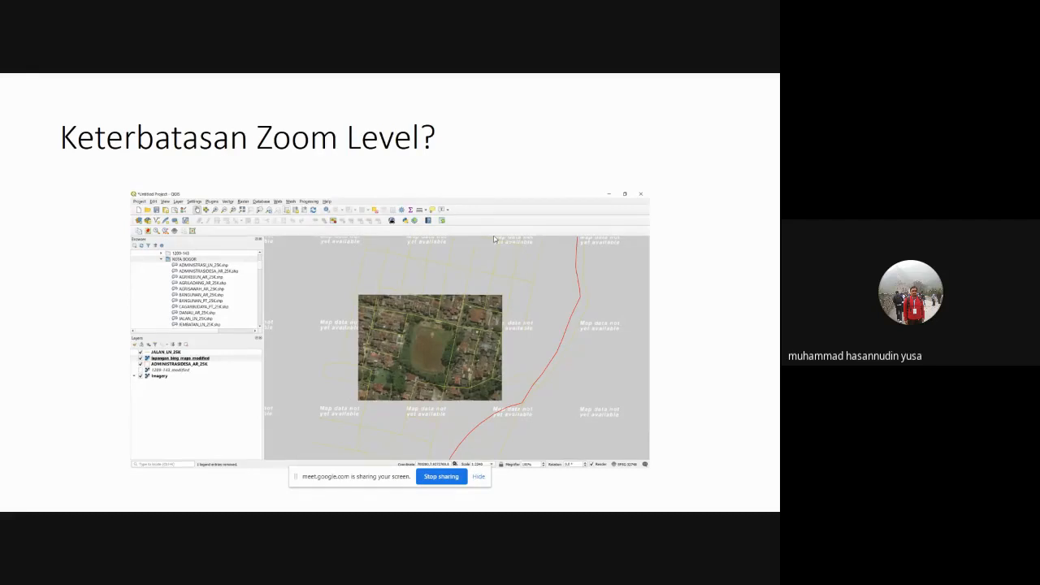
{"action": "key", "text": "Right"}
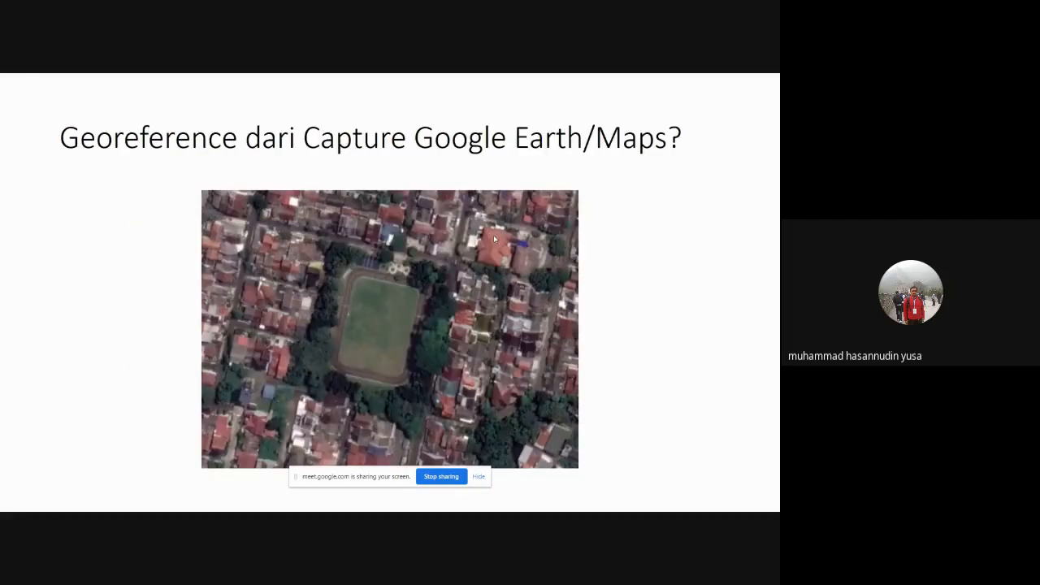
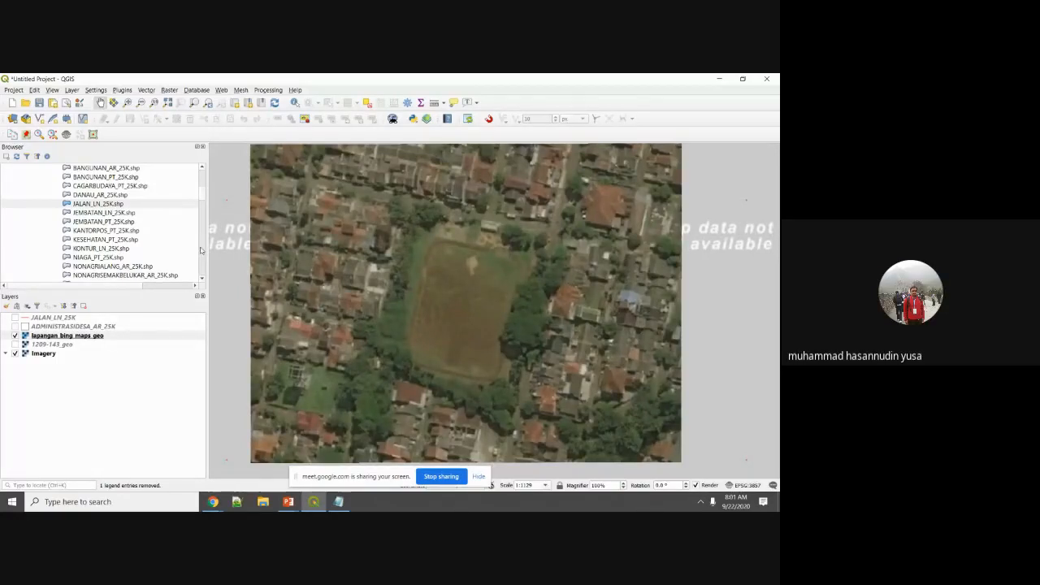
Step: Start a new shapefile layer in QGIS and set its output file to poi_selasa.shp in the Pertemuan 4 folder
{"action": "mouse_move", "coordinate": [479, 248]}
{"action": "left_mouse_down"}
{"action": "mouse_move", "coordinate": [473, 256]}
{"action": "mouse_move", "coordinate": [486, 260]}
{"action": "left_mouse_up"}
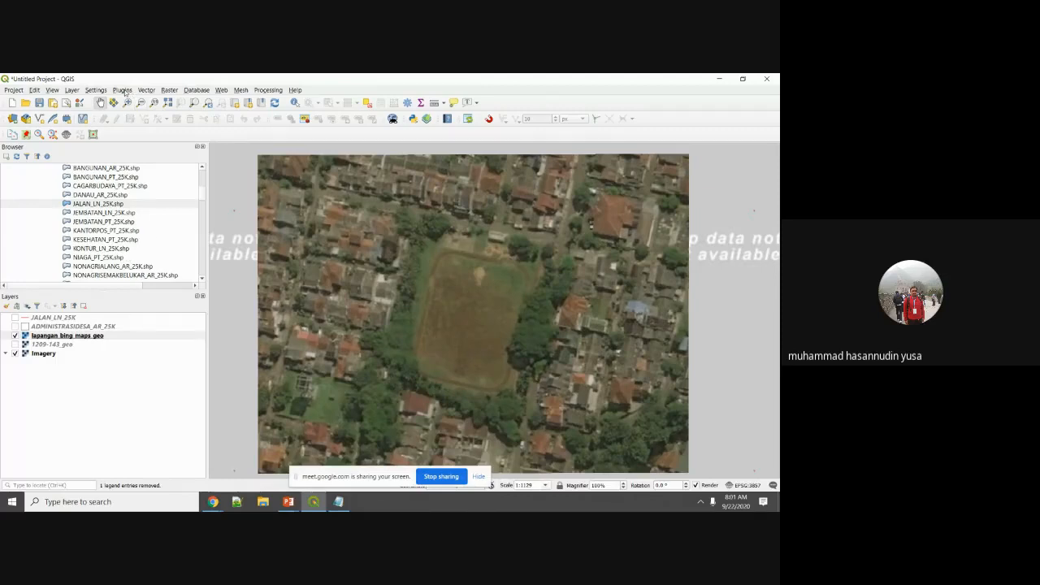
{"action": "left_click", "coordinate": [72, 90]}
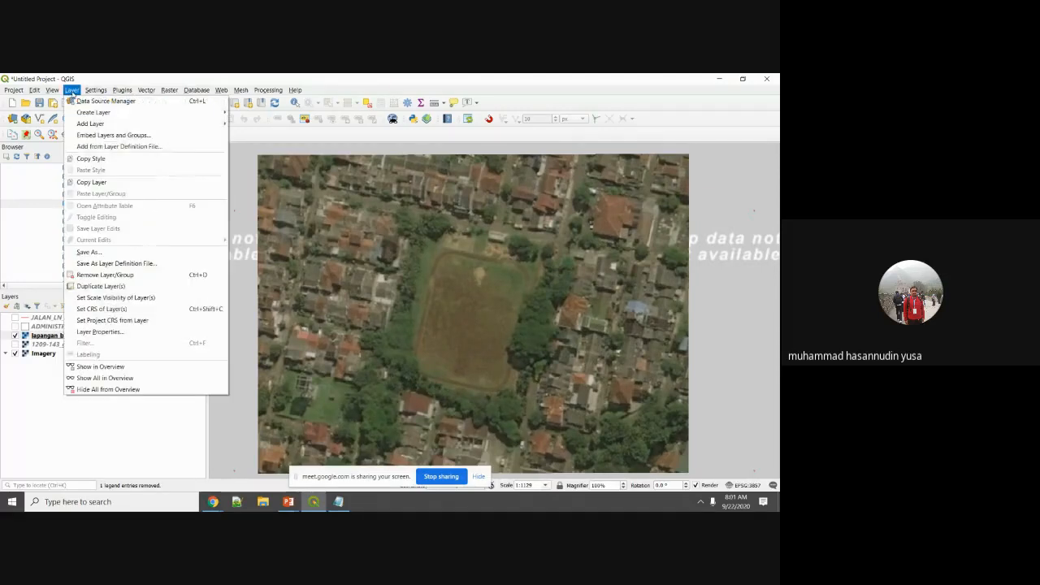
{"action": "mouse_move", "coordinate": [218, 117]}
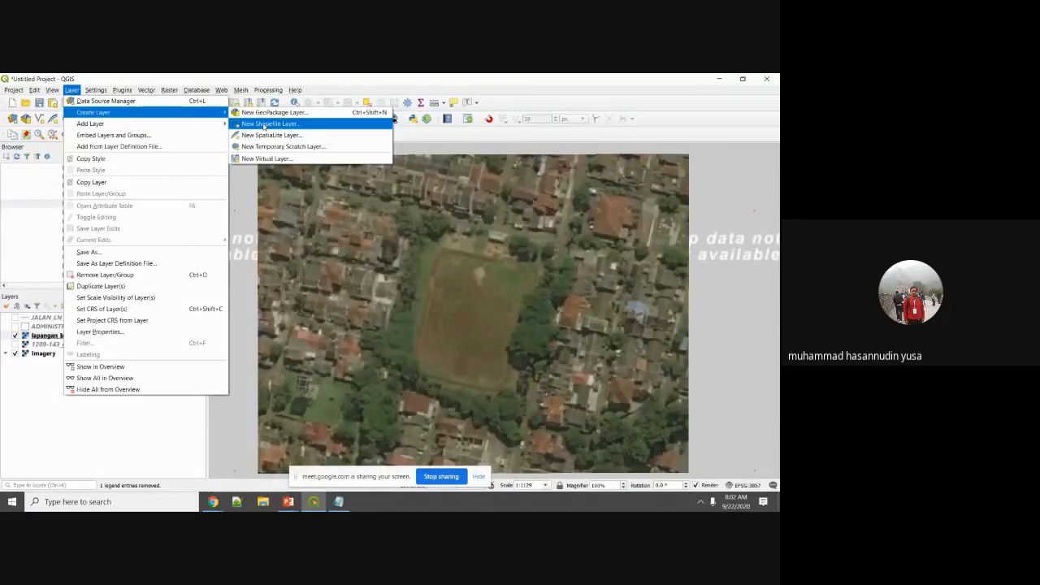
{"action": "left_click", "coordinate": [264, 124]}
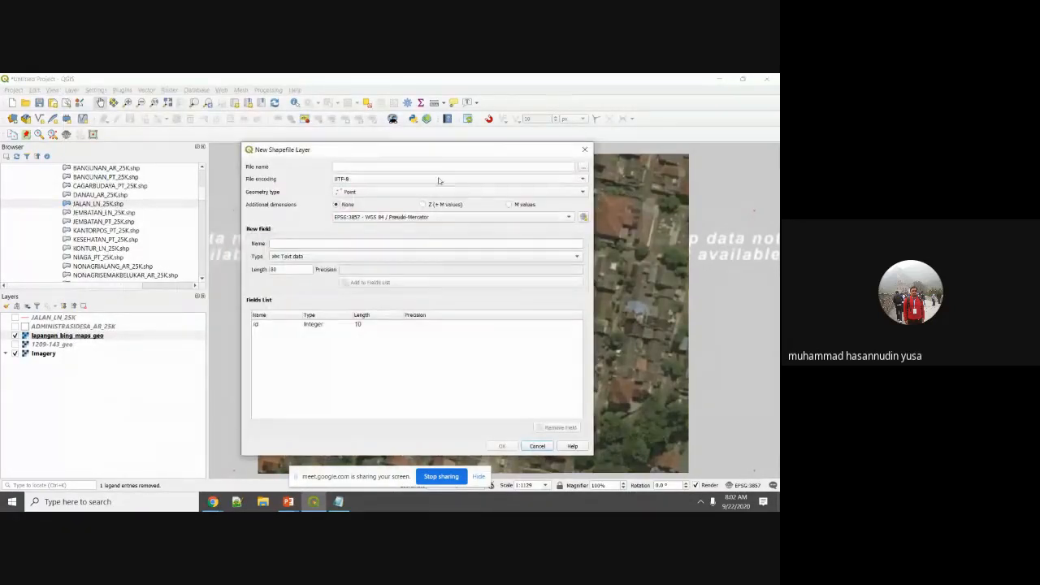
{"action": "left_click", "coordinate": [583, 167]}
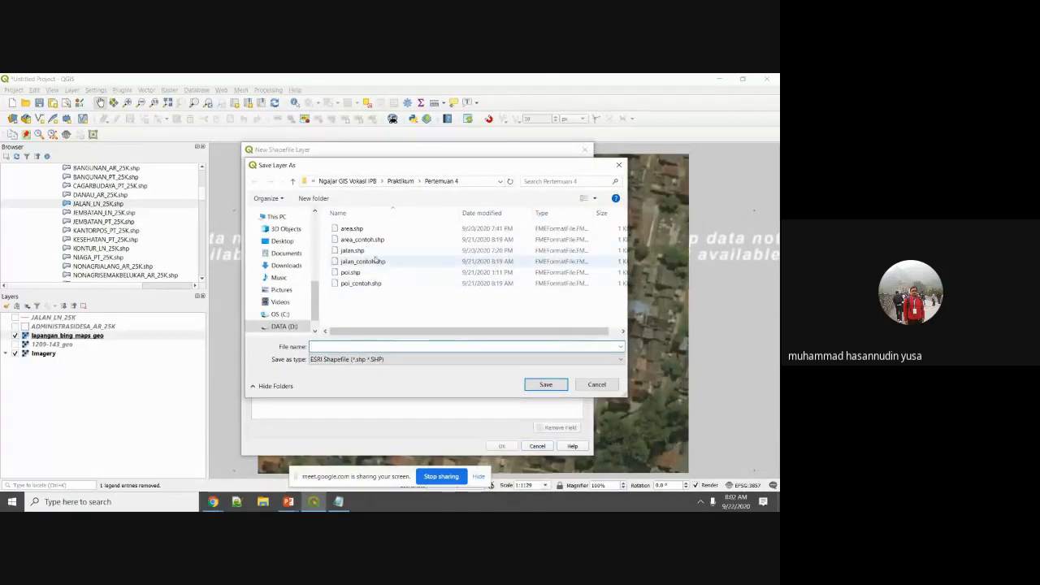
{"action": "left_click", "coordinate": [362, 283]}
{"action": "left_click", "coordinate": [354, 347]}
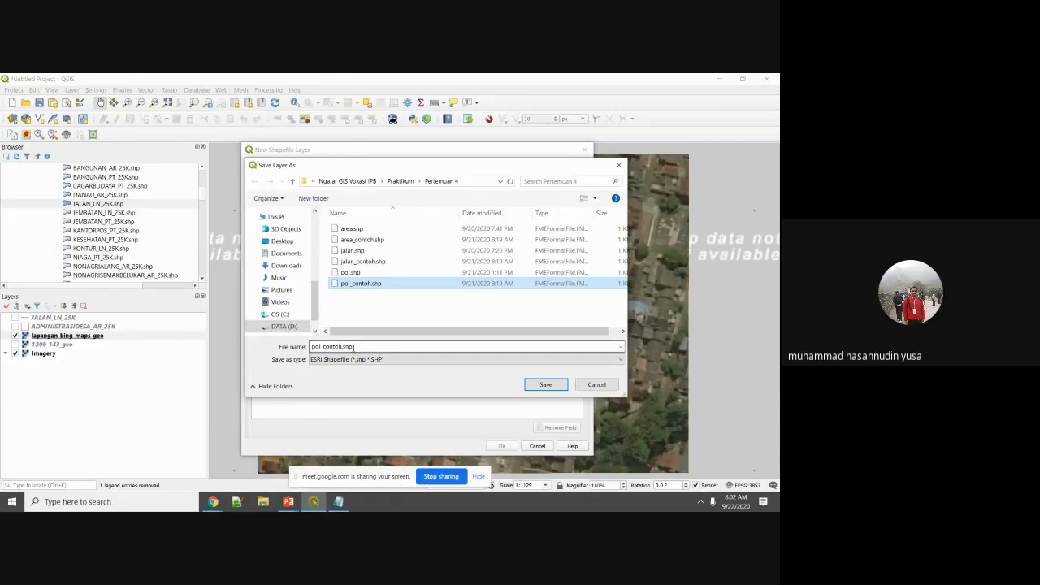
{"action": "left_click", "coordinate": [341, 346]}
{"action": "left_click", "coordinate": [342, 346]}
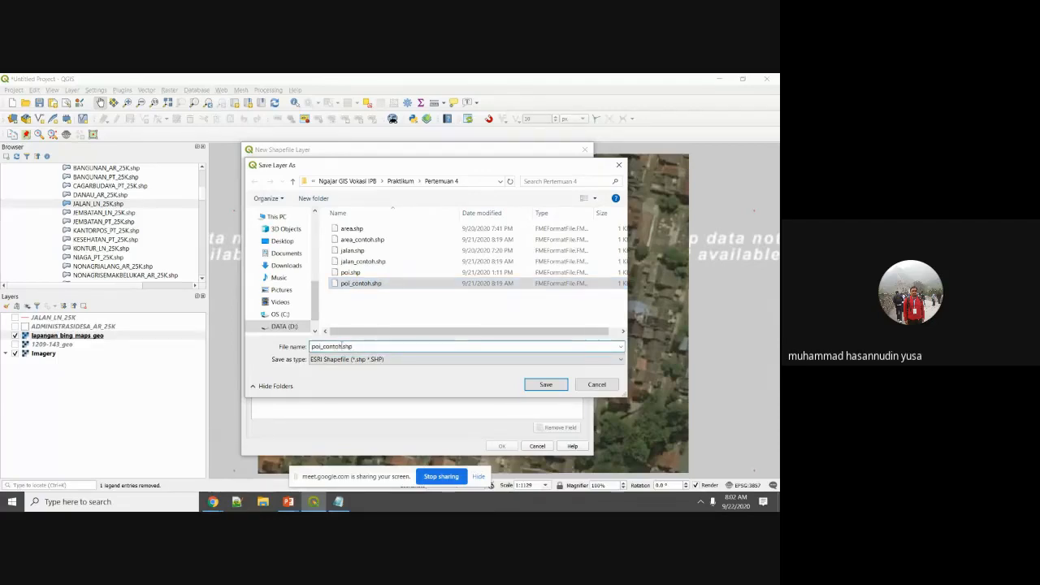
{"action": "key", "text": "BackSpace"}
{"action": "key", "text": "BackSpace"}
{"action": "key", "text": "BackSpace"}
{"action": "key", "text": "BackSpace"}
{"action": "key", "text": "BackSpace"}
{"action": "key", "text": "BackSpace"}
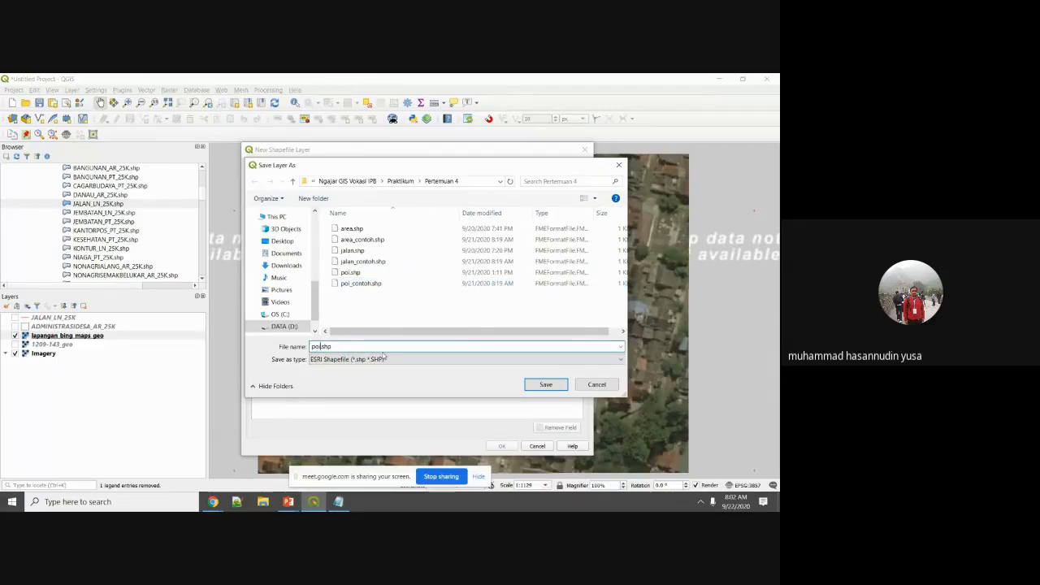
{"action": "type", "text": "selasa"}
{"action": "left_click", "coordinate": [541, 385]}
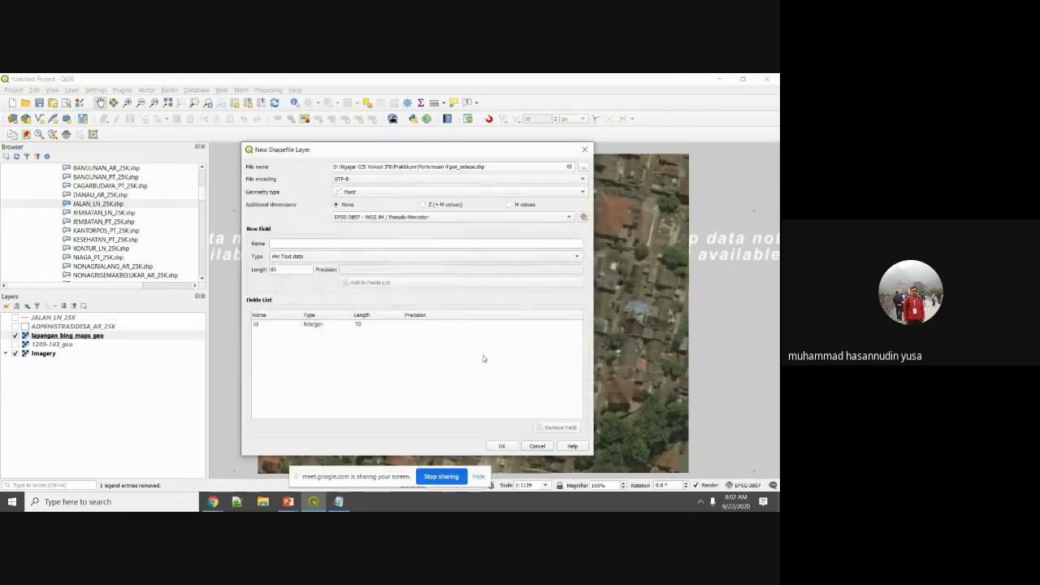
Step: Set the new shapefile layer's geometry type to Point
{"action": "left_click", "coordinate": [352, 196]}
{"action": "left_click", "coordinate": [352, 196]}
{"action": "left_click", "coordinate": [352, 196]}
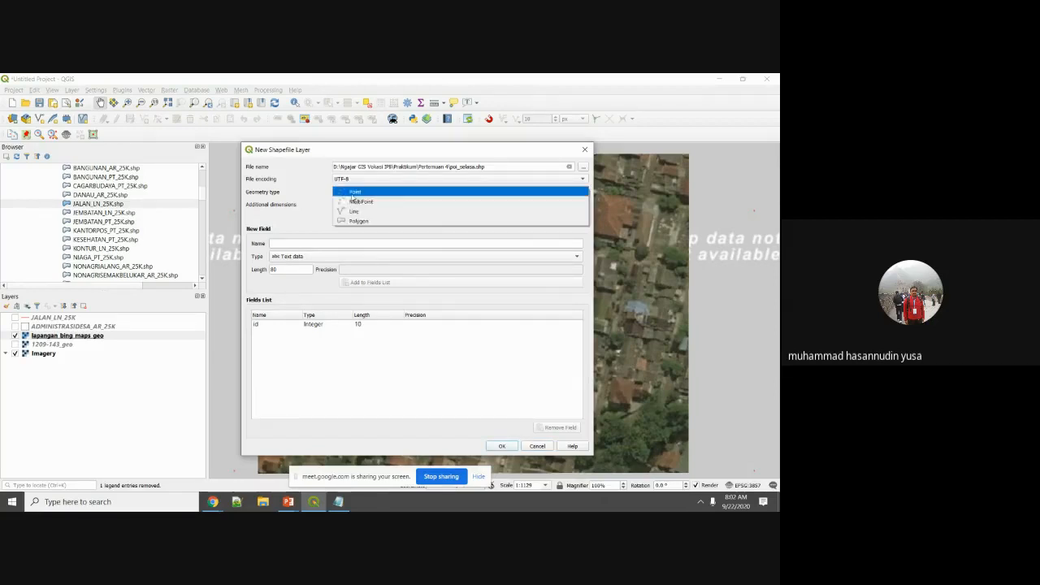
{"action": "left_click", "coordinate": [359, 193]}
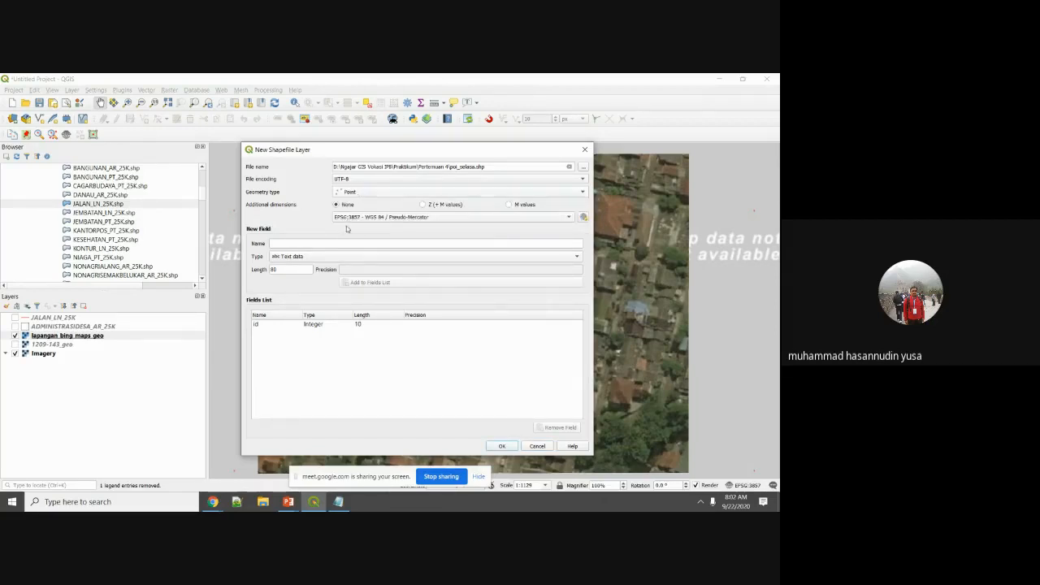
Step: Add a text data field named nama to the new layer's fields list
{"action": "left_click", "coordinate": [318, 244]}
{"action": "type", "text": "nama"}
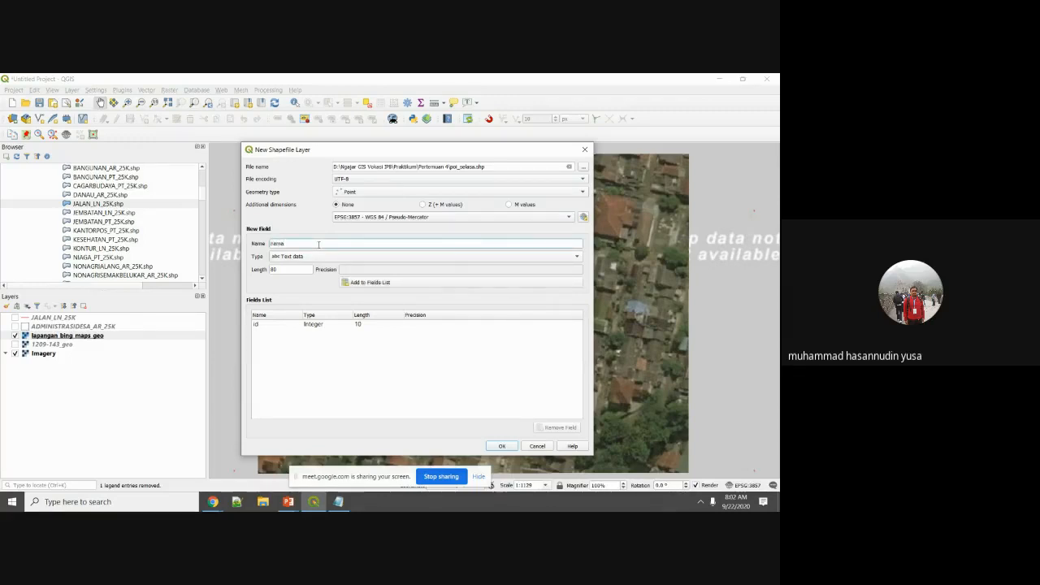
{"action": "left_click", "coordinate": [316, 256]}
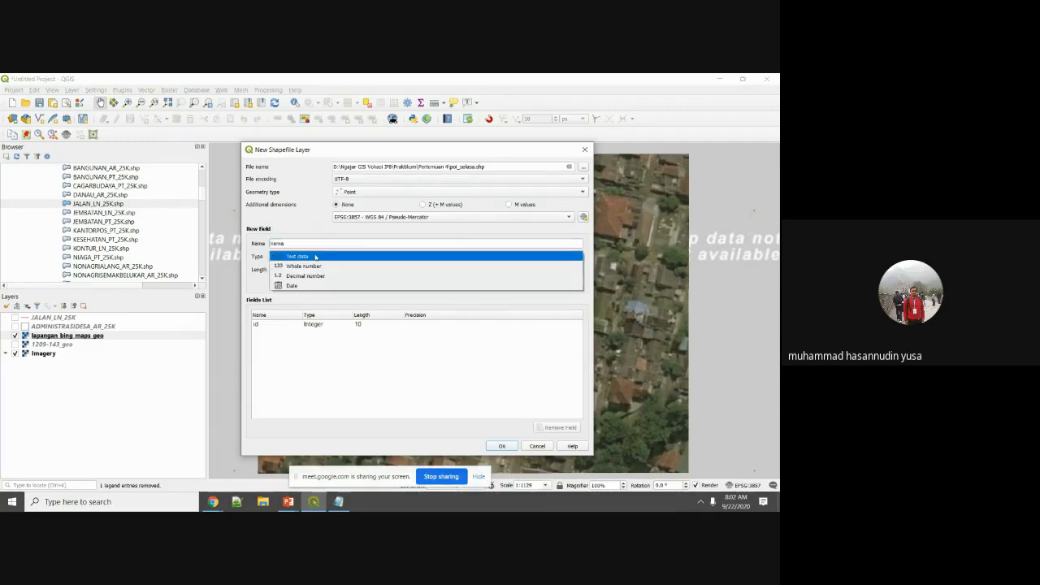
{"action": "left_click", "coordinate": [296, 256]}
{"action": "left_click", "coordinate": [378, 282]}
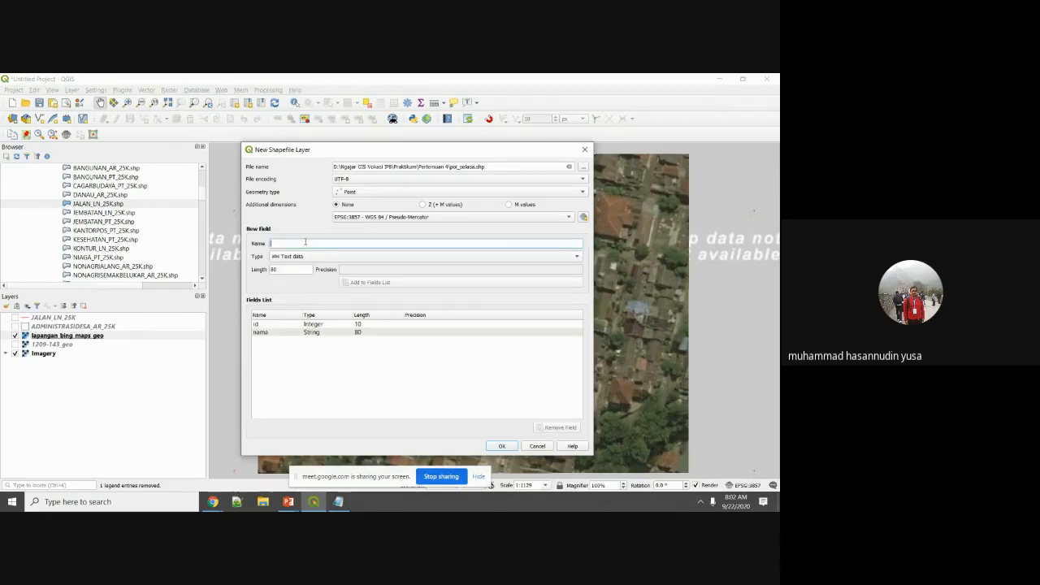
Step: Add a text data field named kategori and create the shapefile layer
{"action": "type", "text": "kategori"}
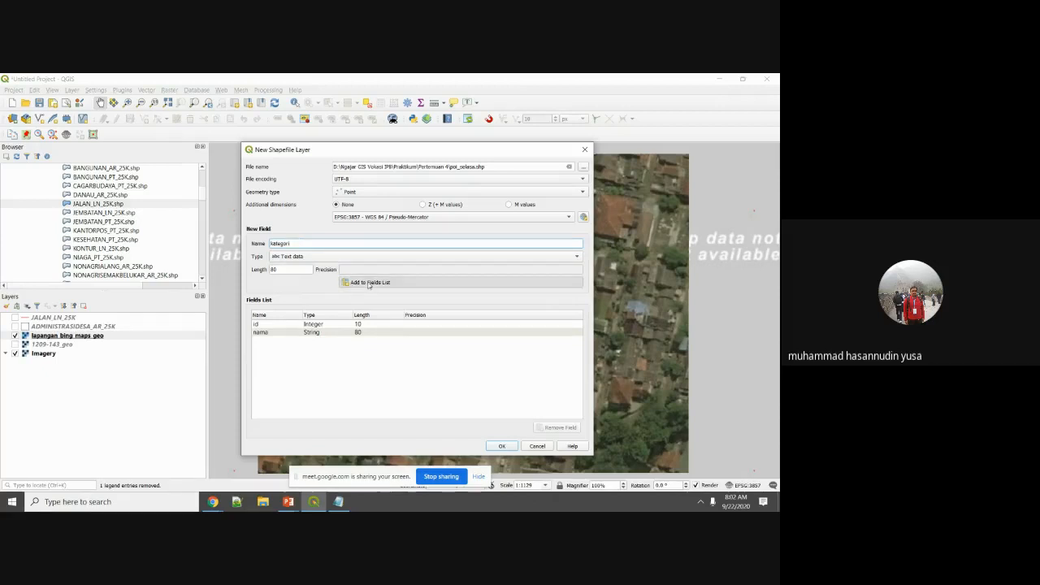
{"action": "left_click", "coordinate": [354, 282]}
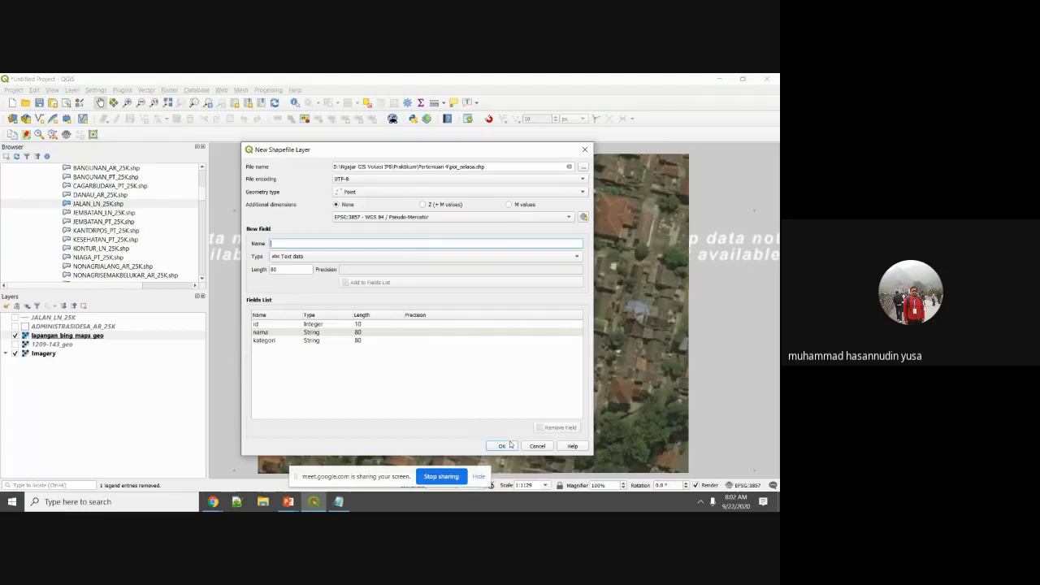
{"action": "left_click", "coordinate": [508, 446]}
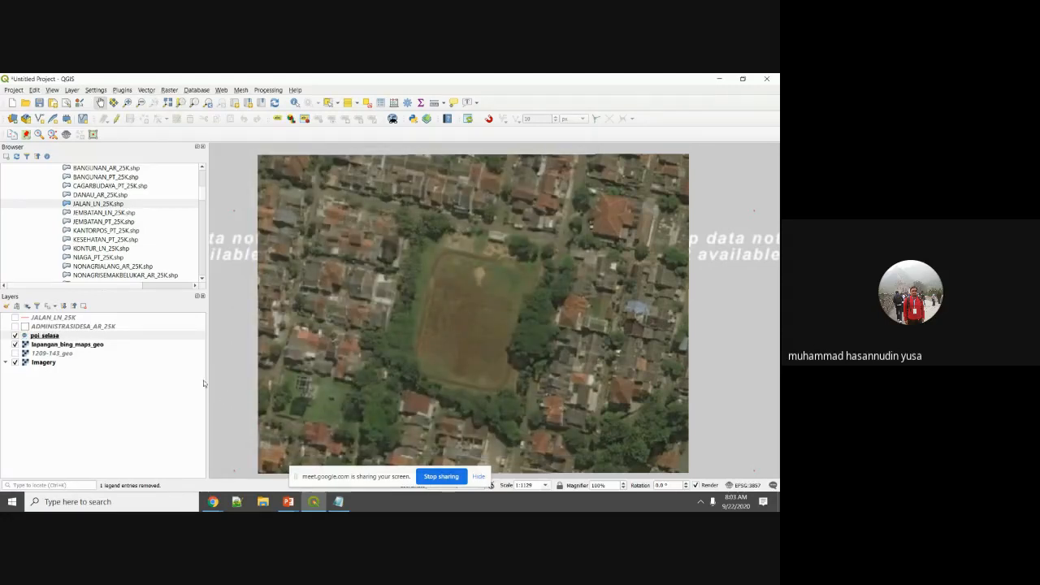
Step: Turn the Digitizing Toolbar off and back on, and review the list of available toolbars
{"action": "left_click", "coordinate": [42, 336]}
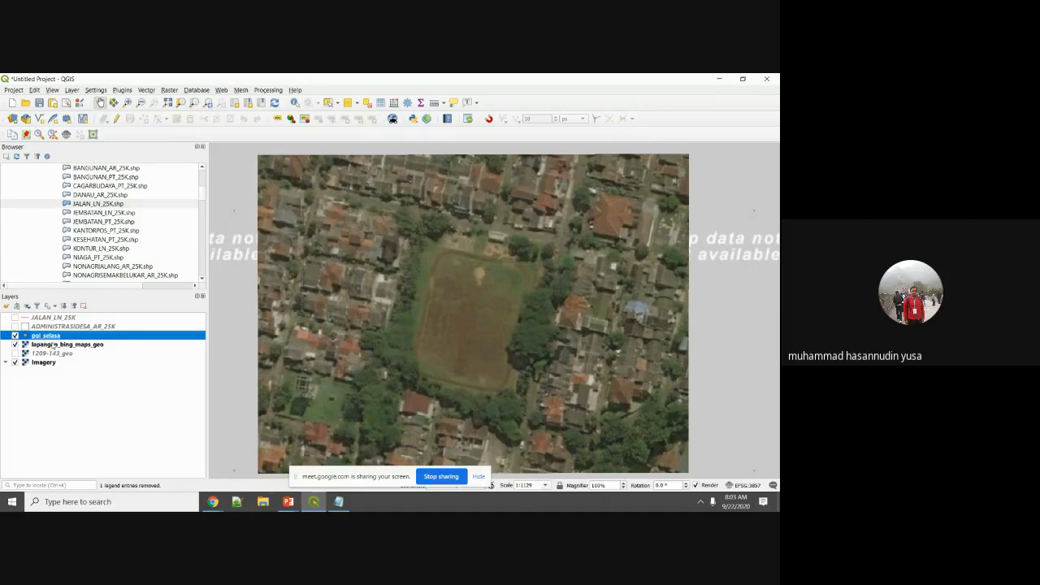
{"action": "mouse_move", "coordinate": [381, 257]}
{"action": "left_mouse_down"}
{"action": "mouse_move", "coordinate": [332, 259]}
{"action": "mouse_move", "coordinate": [367, 256]}
{"action": "left_mouse_up"}
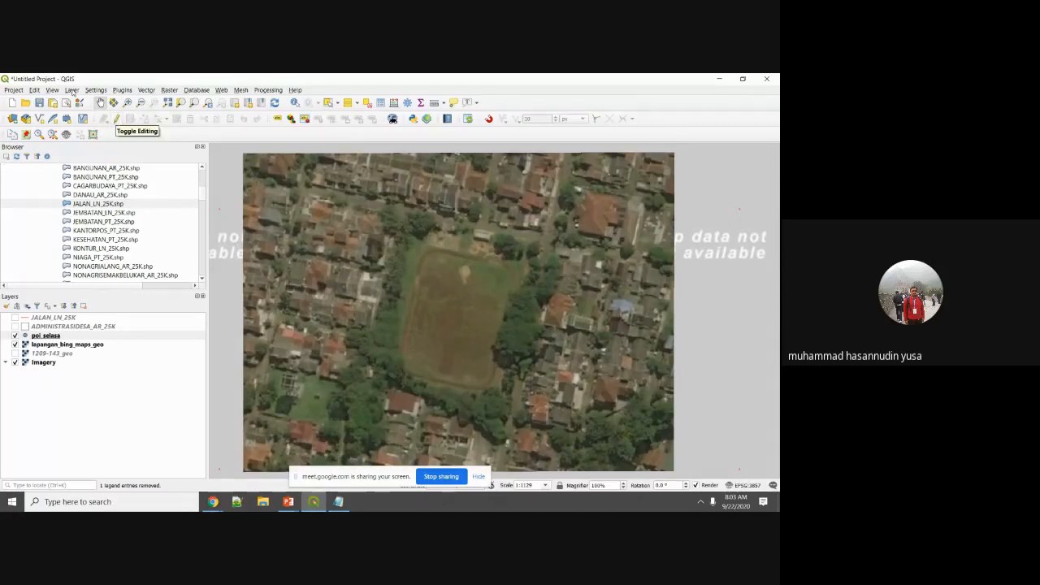
{"action": "left_click", "coordinate": [52, 90]}
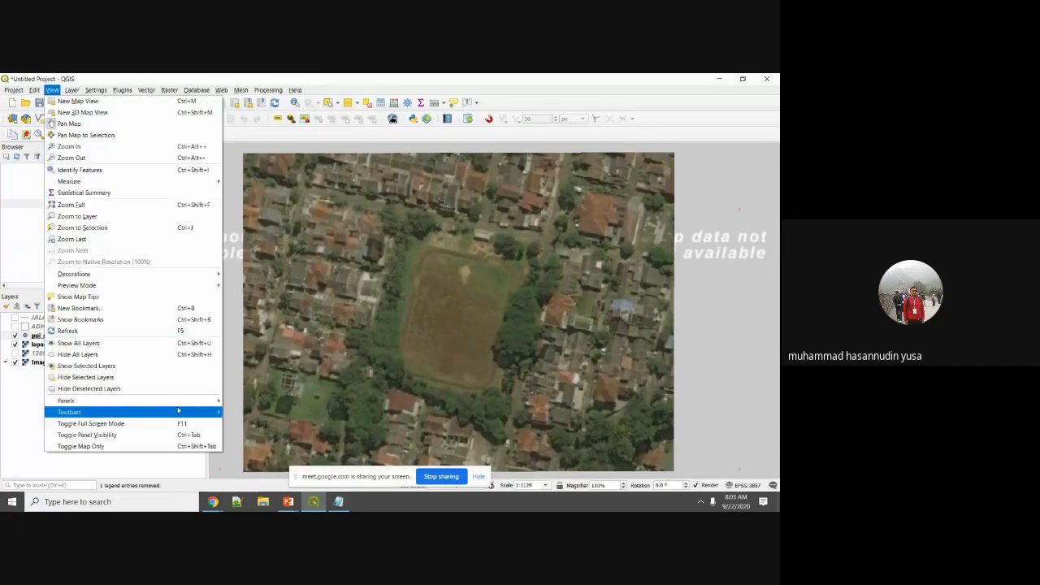
{"action": "mouse_move", "coordinate": [178, 410]}
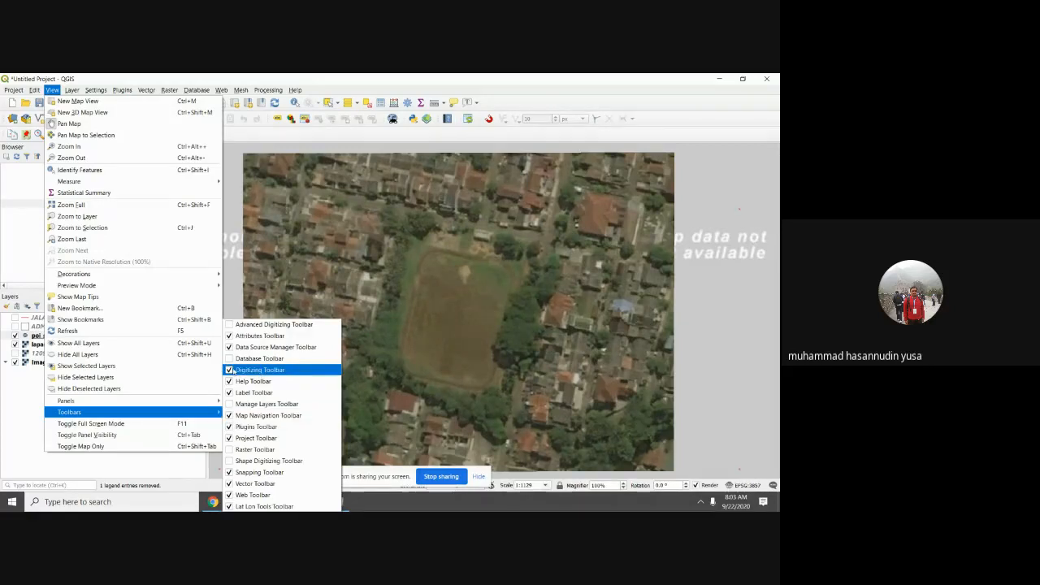
{"action": "left_click", "coordinate": [230, 370]}
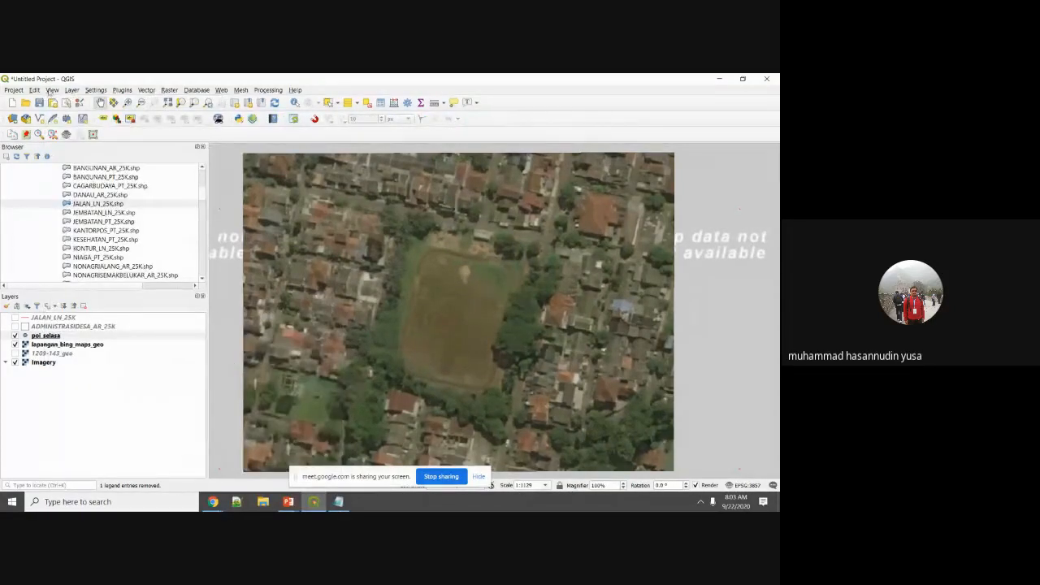
{"action": "left_click", "coordinate": [34, 91]}
{"action": "left_click", "coordinate": [52, 90]}
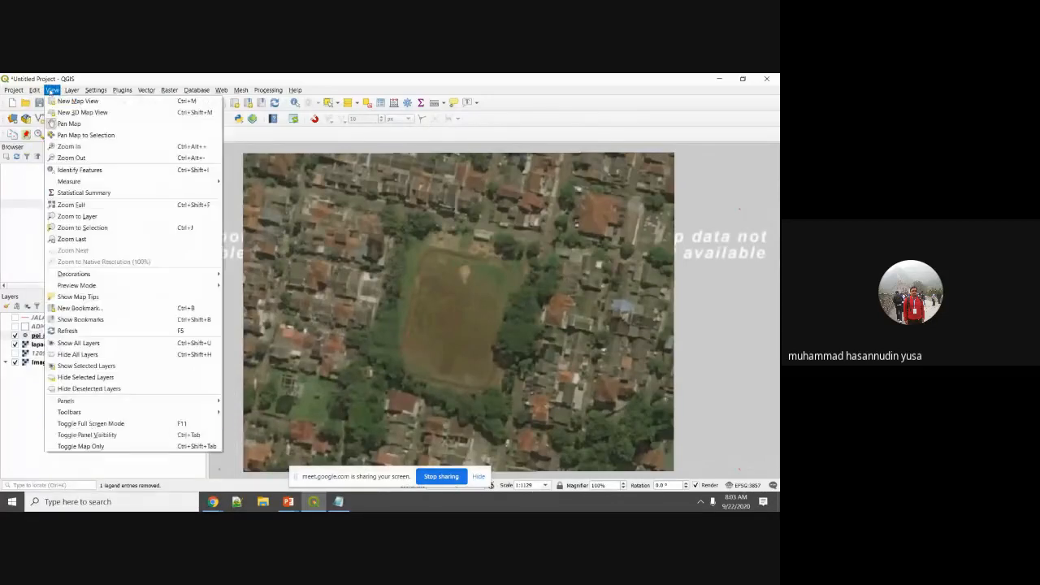
{"action": "mouse_move", "coordinate": [199, 406]}
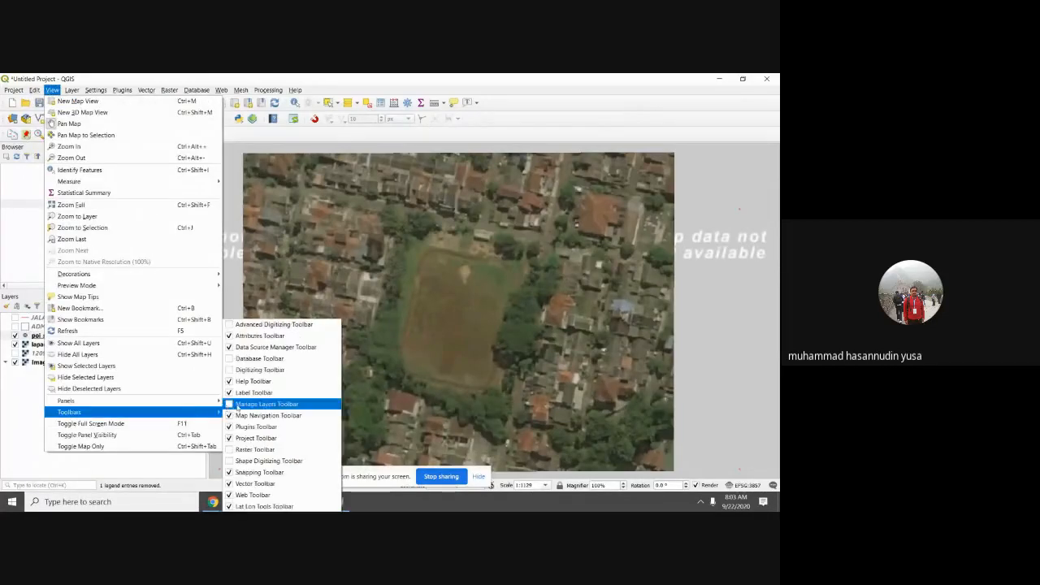
{"action": "left_click", "coordinate": [231, 370]}
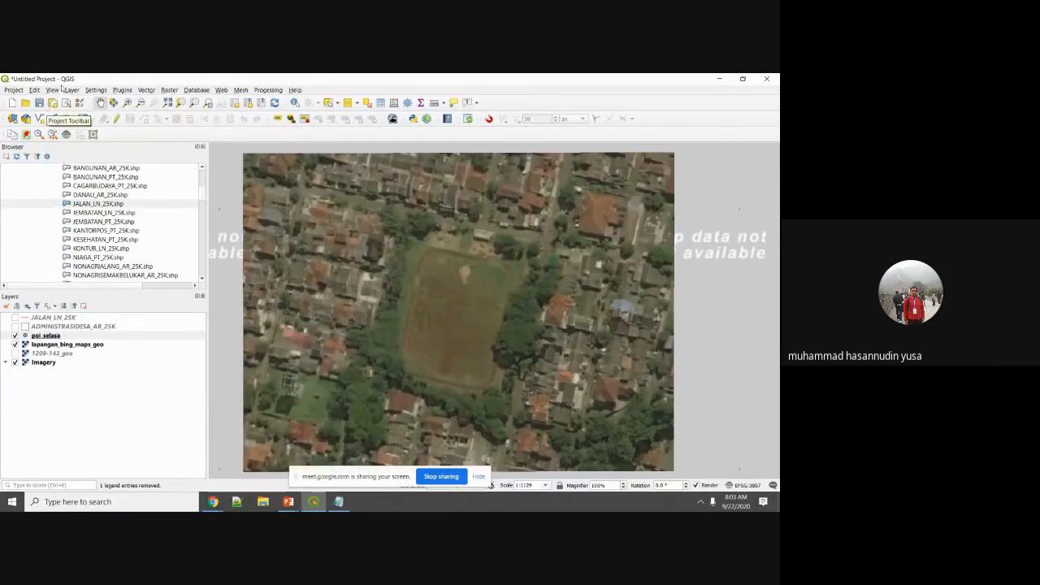
{"action": "left_click", "coordinate": [53, 90]}
{"action": "mouse_move", "coordinate": [210, 414]}
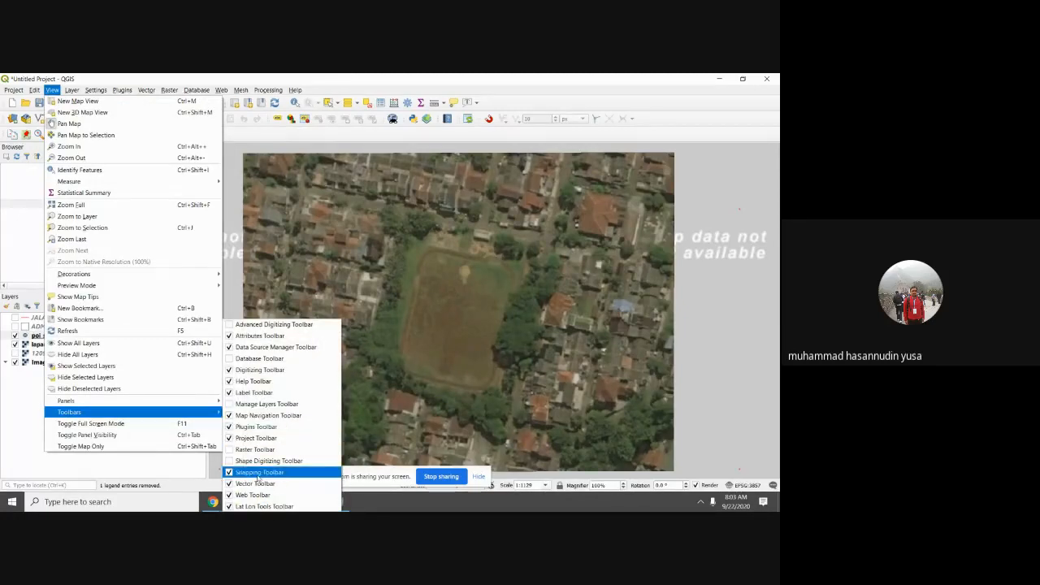
{"action": "left_click", "coordinate": [487, 134]}
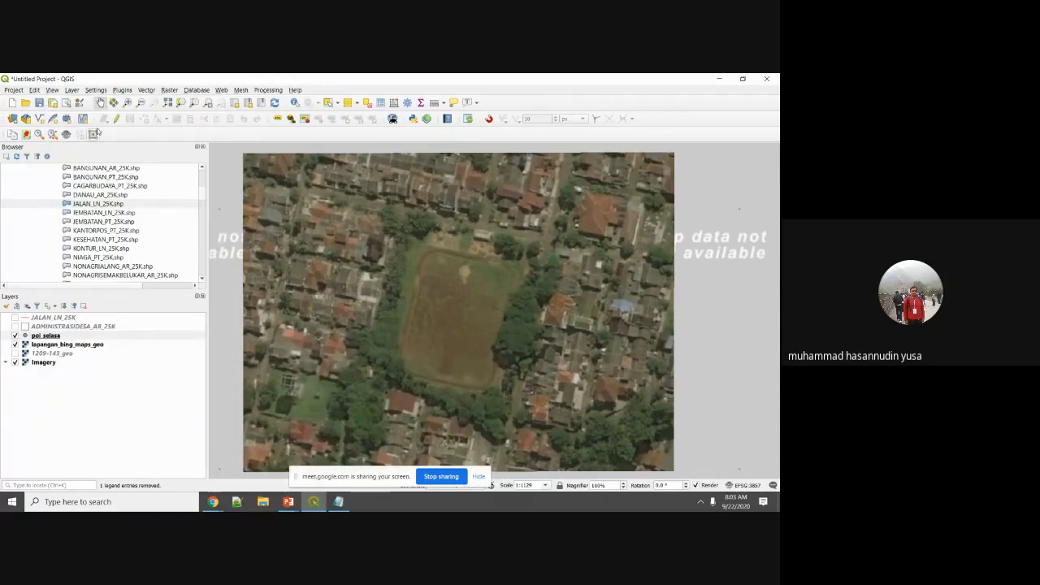
Step: Start editing poi_selasa and add a point on the large red-roofed building with id 1, nama PMI and kategori kesehatan
{"action": "left_click", "coordinate": [47, 335]}
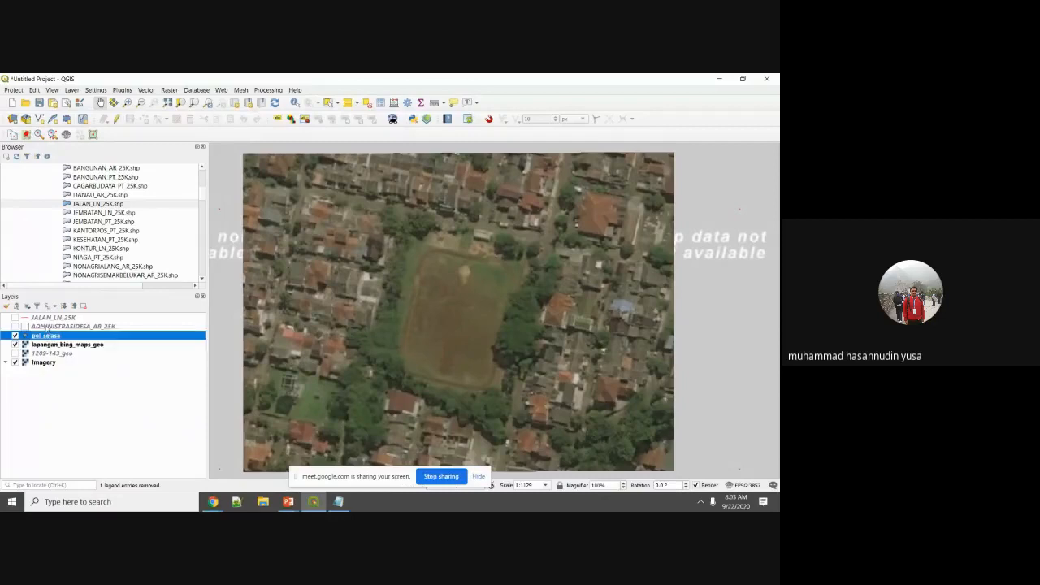
{"action": "left_click", "coordinate": [117, 119]}
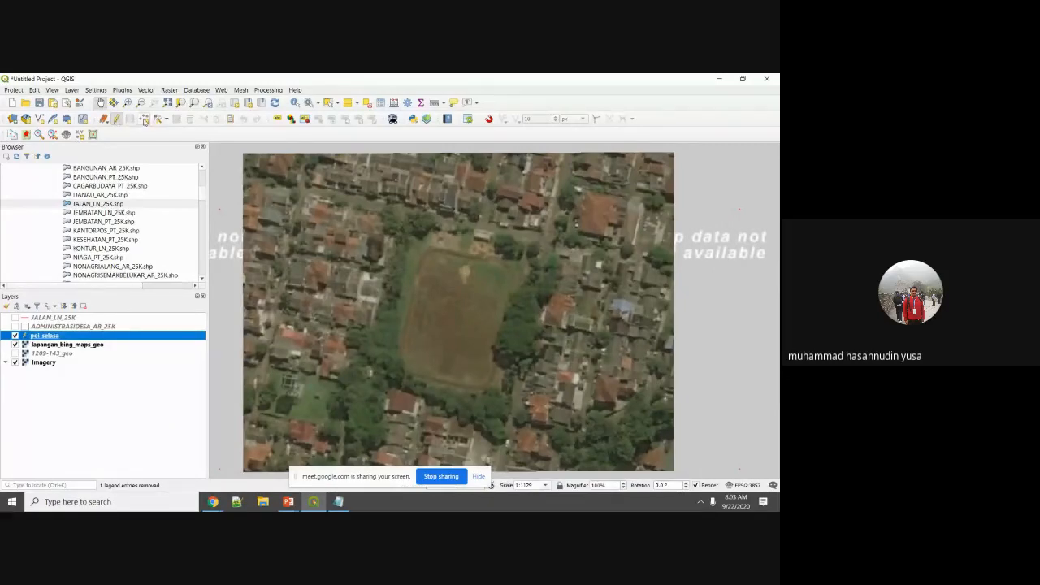
{"action": "left_click", "coordinate": [145, 120]}
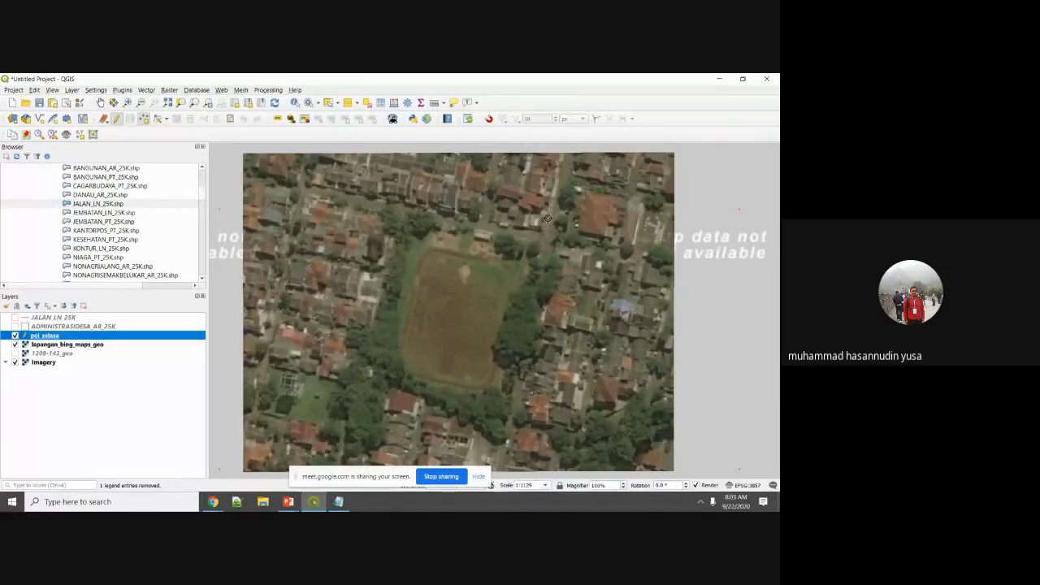
{"action": "left_click", "coordinate": [594, 213]}
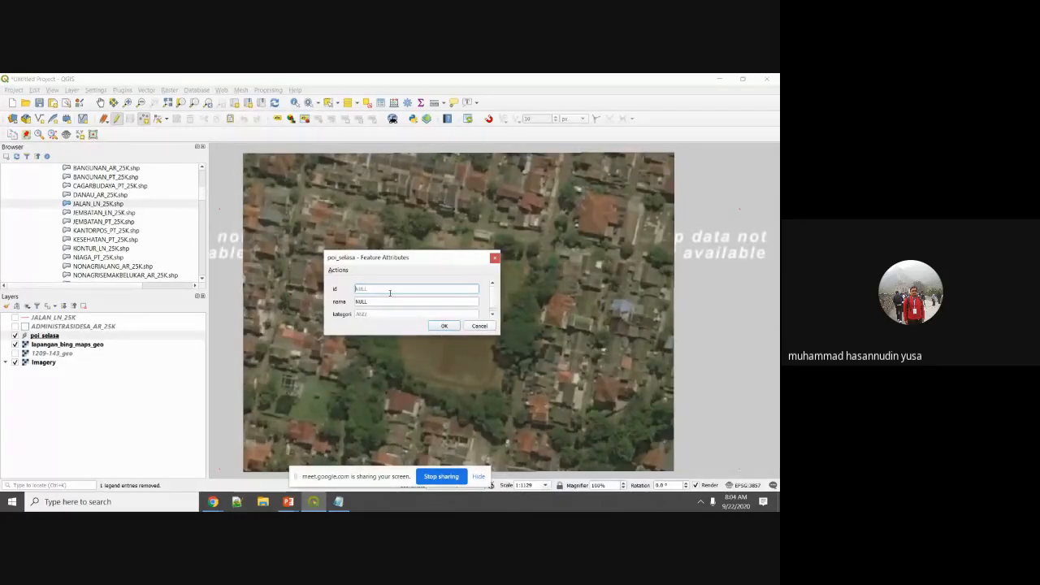
{"action": "type", "text": "1"}
{"action": "left_click", "coordinate": [382, 302]}
{"action": "type", "text": "K"}
{"action": "type", "text": "PMI"}
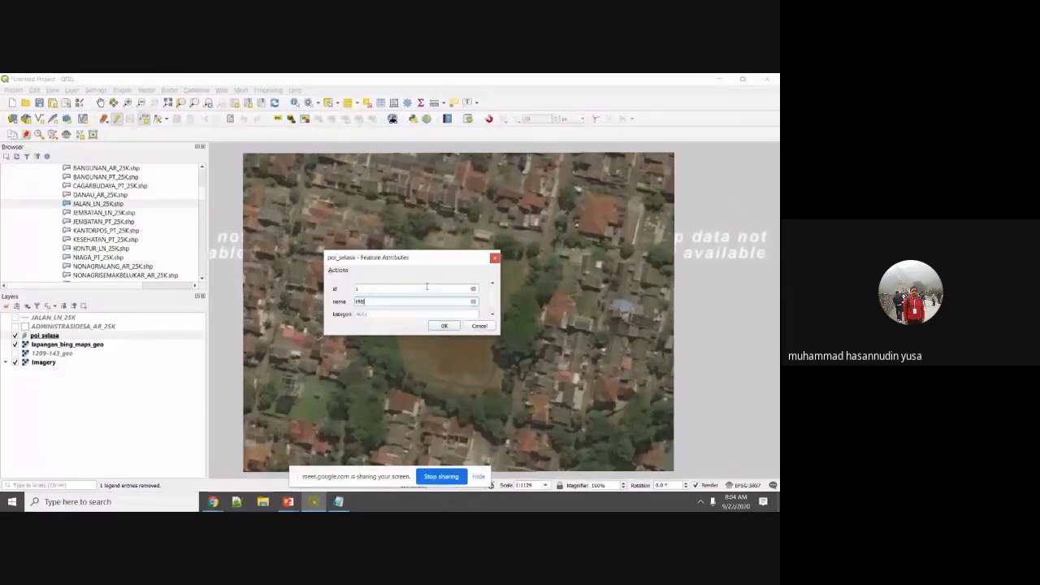
{"action": "left_click", "coordinate": [373, 313]}
{"action": "type", "text": "kasehatan"}
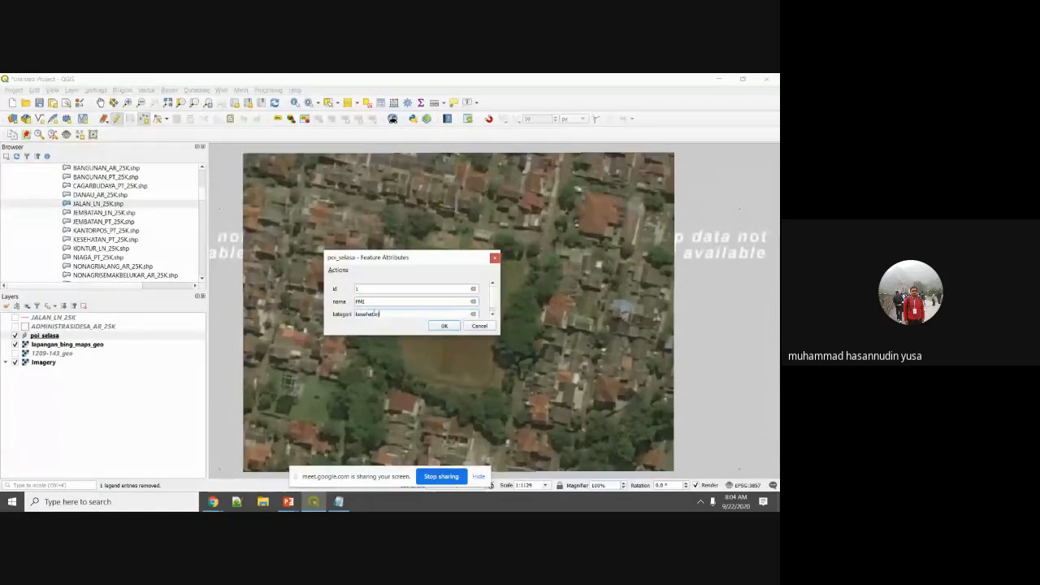
{"action": "left_click", "coordinate": [445, 325]}
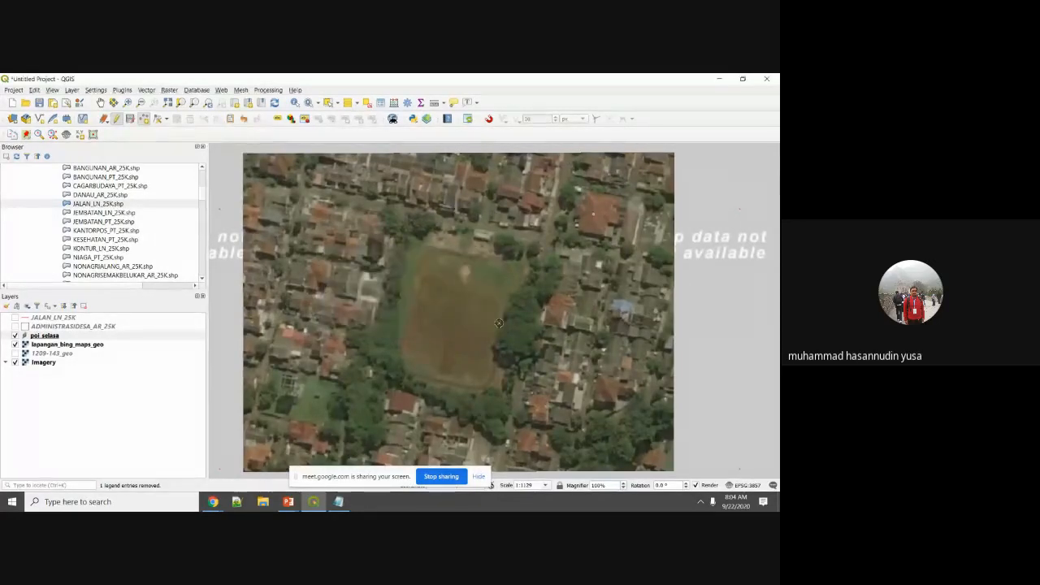
Step: Add a point in the middle of the sports field with id 2, nama Lapangan Arjuna and kategori fasum
{"action": "left_click", "coordinate": [454, 312]}
{"action": "type", "text": "2"}
{"action": "key", "text": "Tab"}
{"action": "type", "text": "Lapangan Arjuna"}
{"action": "key", "text": "Tab"}
{"action": "type", "text": "fasum"}
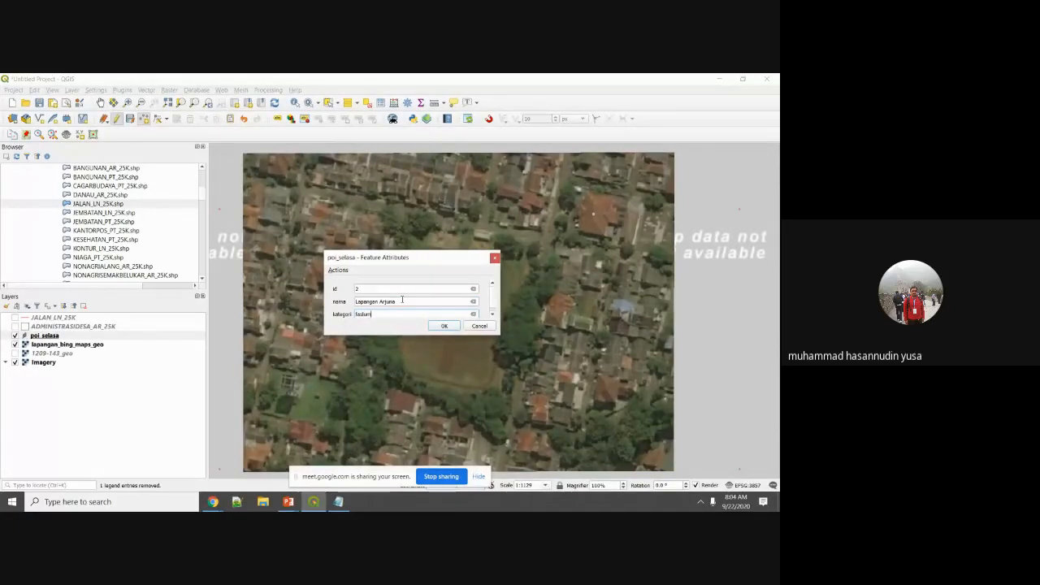
{"action": "left_click", "coordinate": [438, 325]}
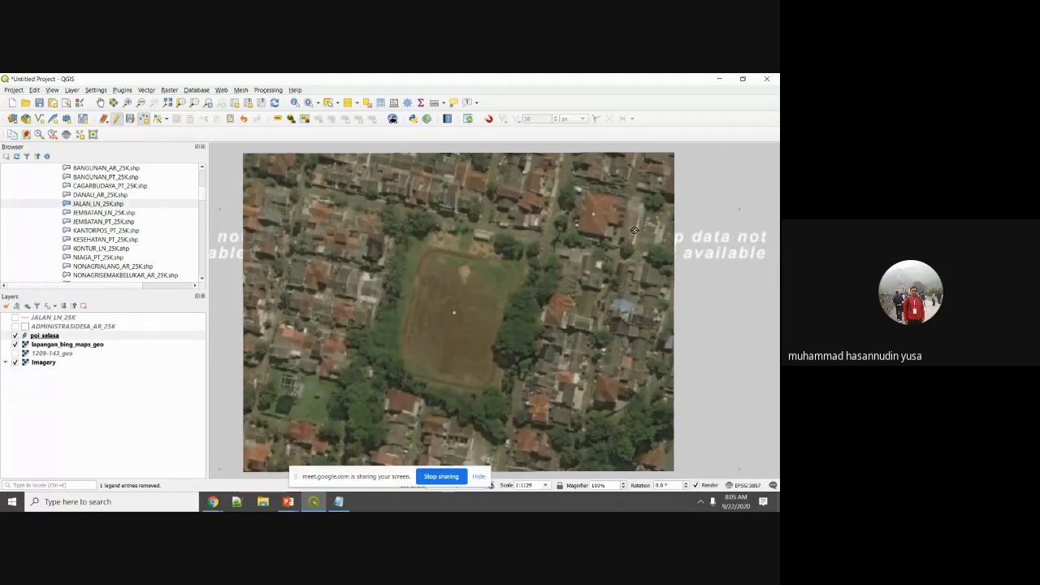
Step: Save the new points, and change feature 1's nama to RS PMI in the poi_selasa attribute table, ending the edit session
{"action": "left_click", "coordinate": [132, 121]}
{"action": "right_click", "coordinate": [61, 337]}
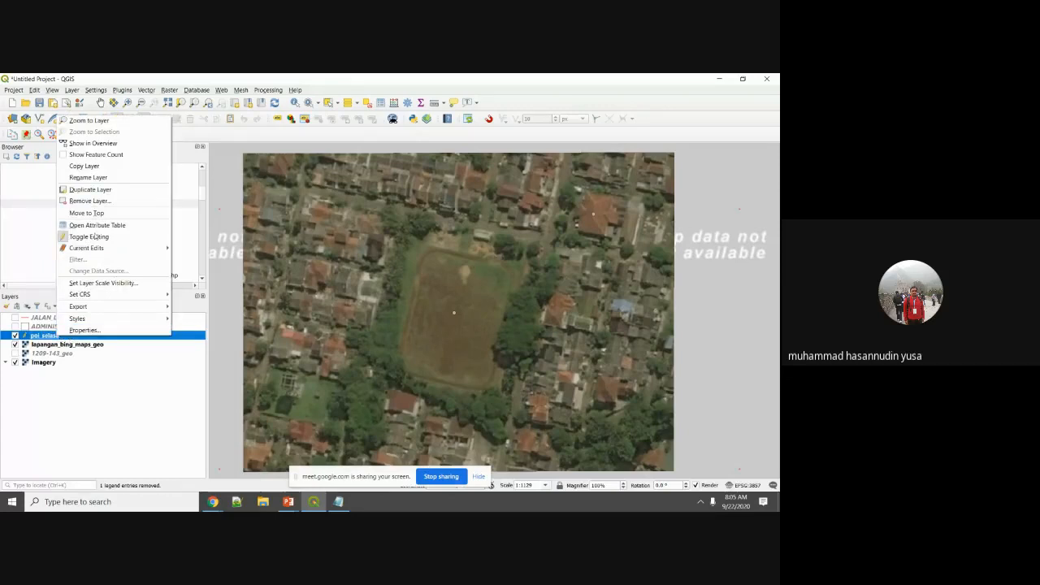
{"action": "left_click", "coordinate": [95, 227]}
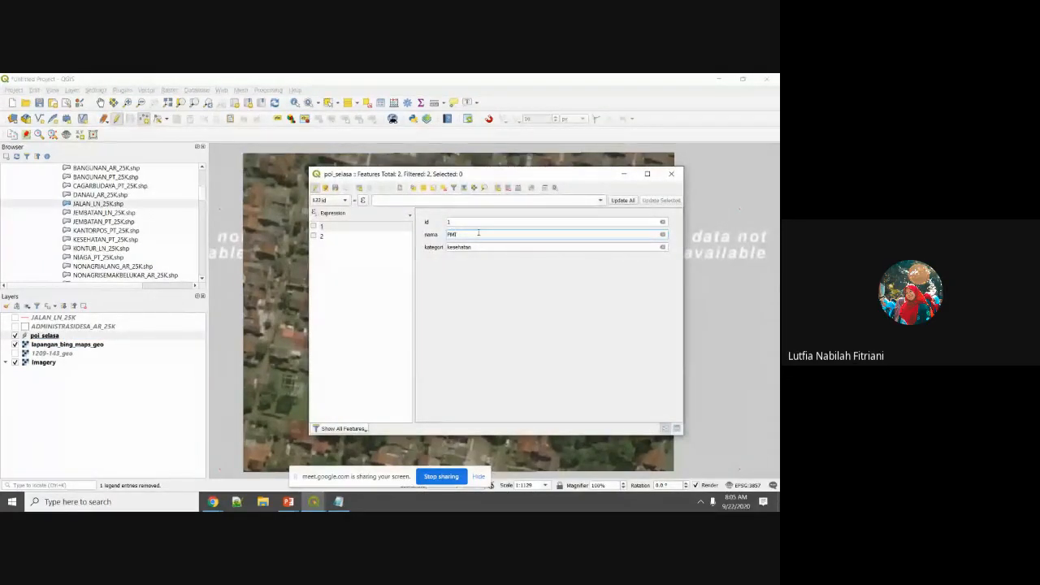
{"action": "type", "text": "RS"}
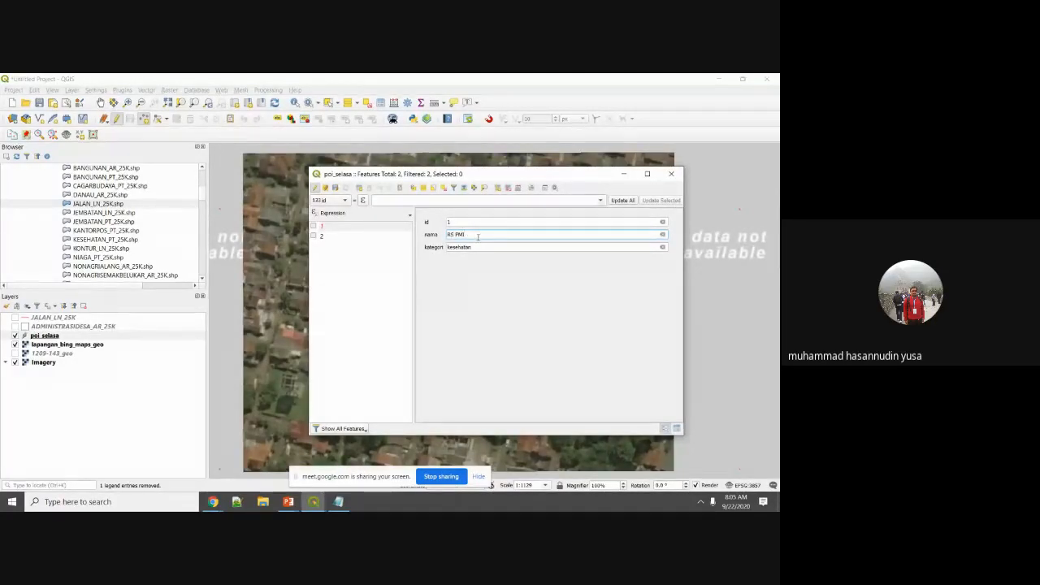
{"action": "left_click", "coordinate": [316, 188]}
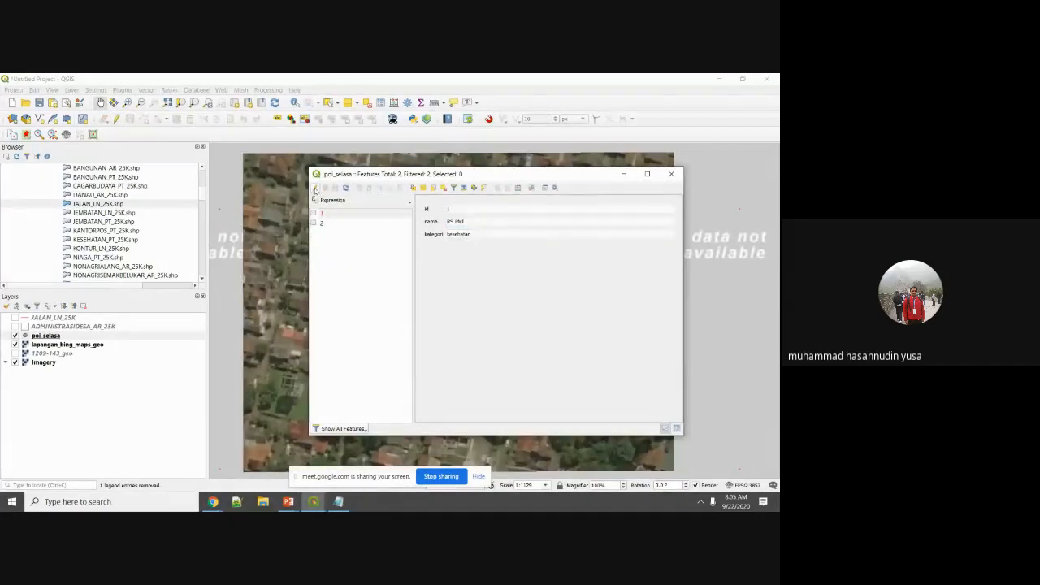
{"action": "left_click", "coordinate": [672, 175]}
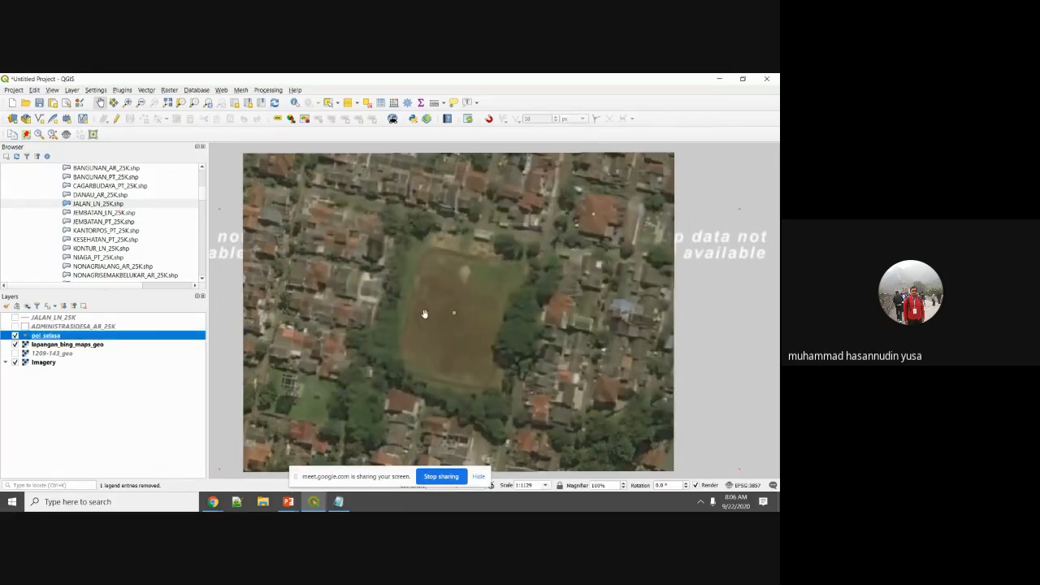
Step: Reopen poi_selasa for editing, reposition the sports field point with the Vertex Tool and save the layer edits
{"action": "left_click", "coordinate": [118, 119]}
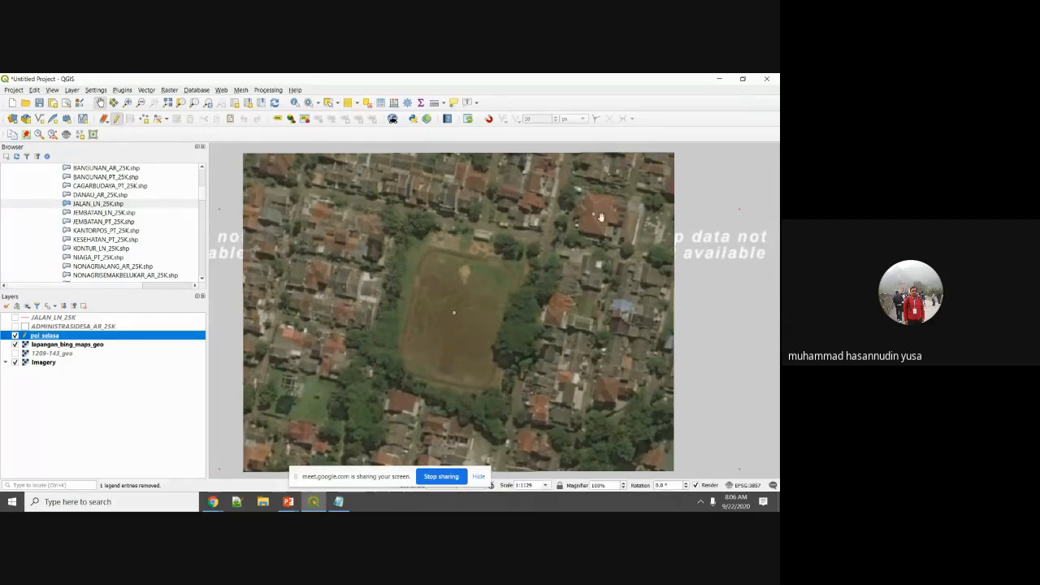
{"action": "left_click", "coordinate": [160, 119]}
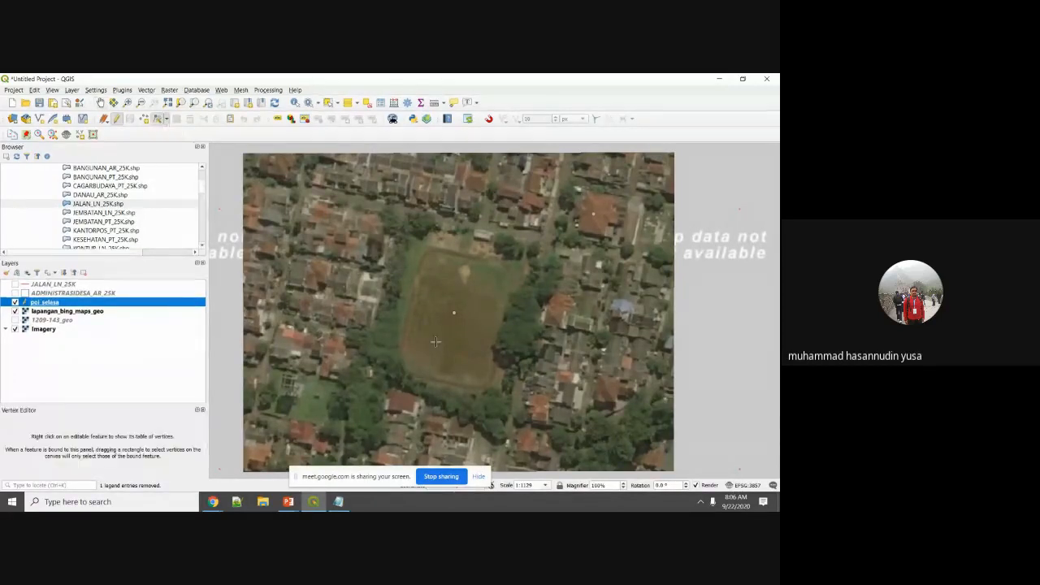
{"action": "left_click", "coordinate": [454, 313]}
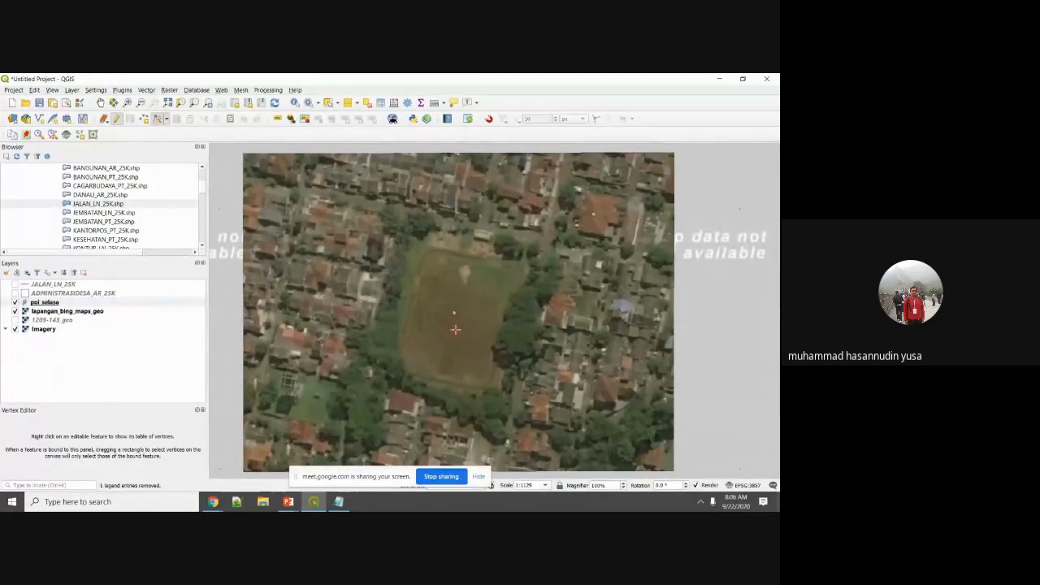
{"action": "left_click", "coordinate": [429, 259]}
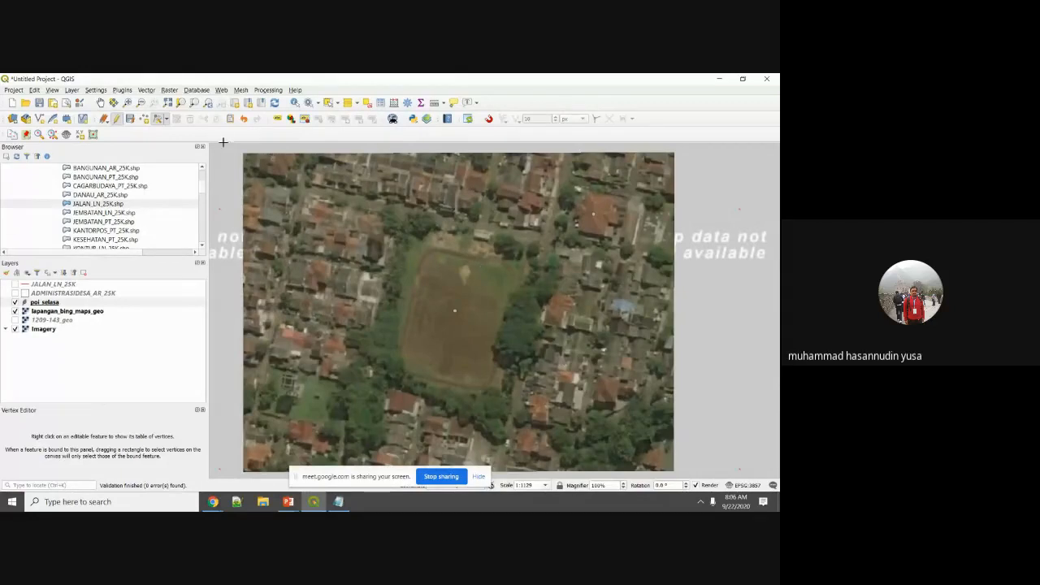
{"action": "left_click", "coordinate": [131, 119]}
Step: Start a new shapefile layer and set its geometry type to Line
{"action": "left_click", "coordinate": [71, 91]}
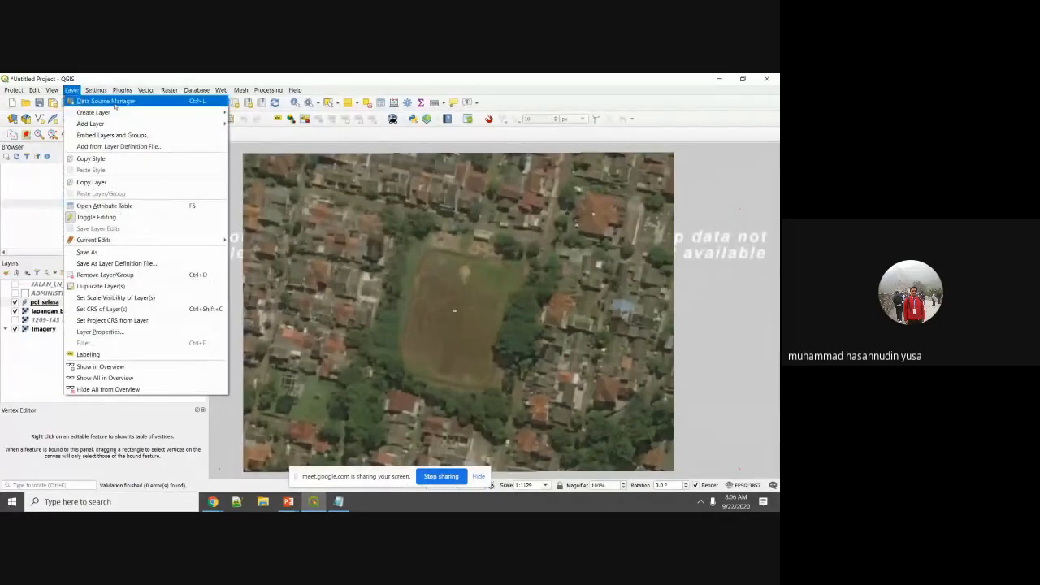
{"action": "mouse_move", "coordinate": [98, 112]}
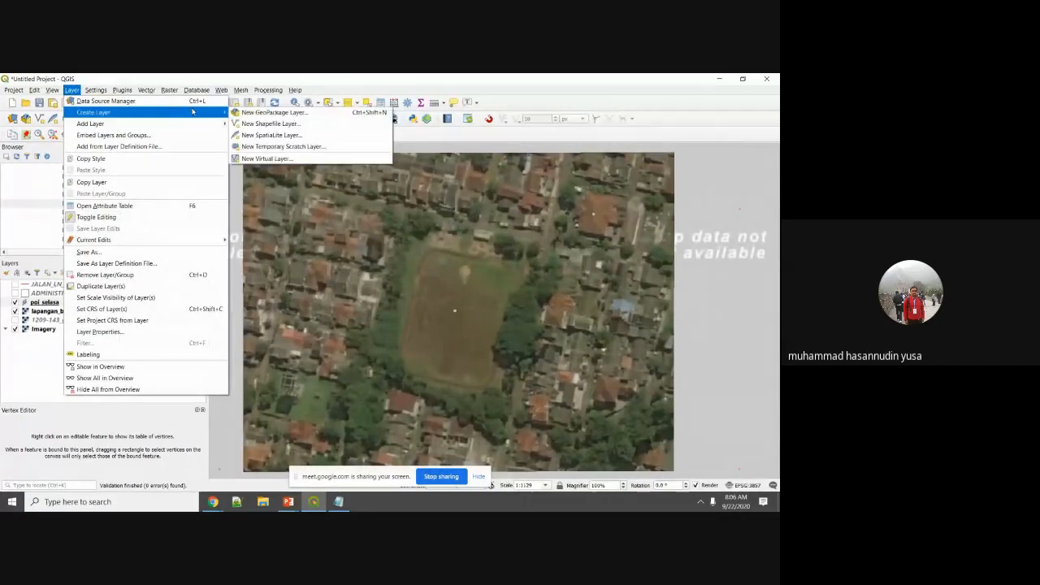
{"action": "left_click", "coordinate": [251, 124]}
{"action": "left_click", "coordinate": [391, 193]}
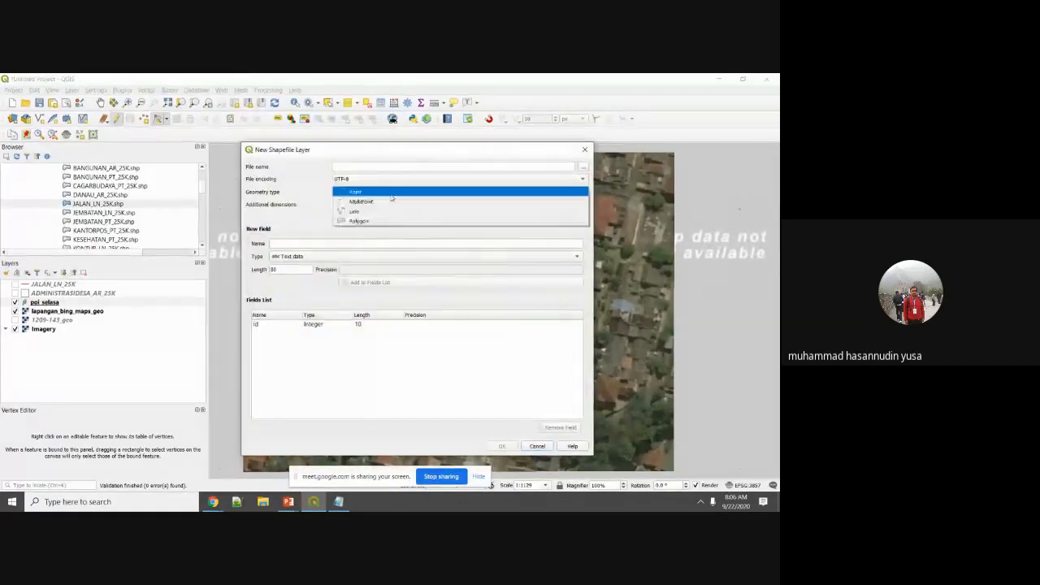
{"action": "left_click", "coordinate": [366, 212]}
Step: Set the new line shapefile's output file to jalan_selasa.shp in the Pertemuan 4 folder
{"action": "left_click", "coordinate": [583, 167]}
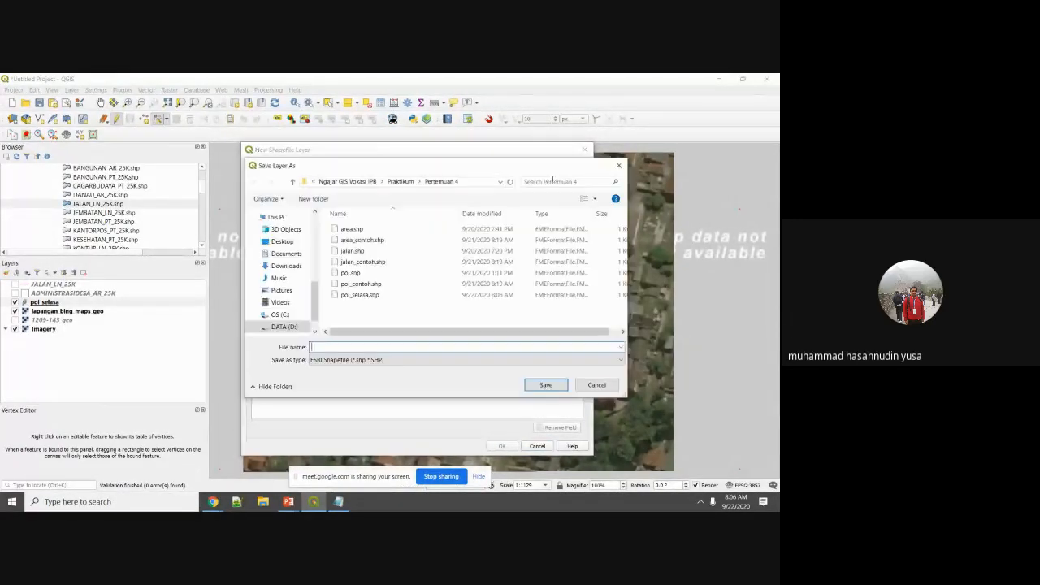
{"action": "left_click", "coordinate": [362, 262]}
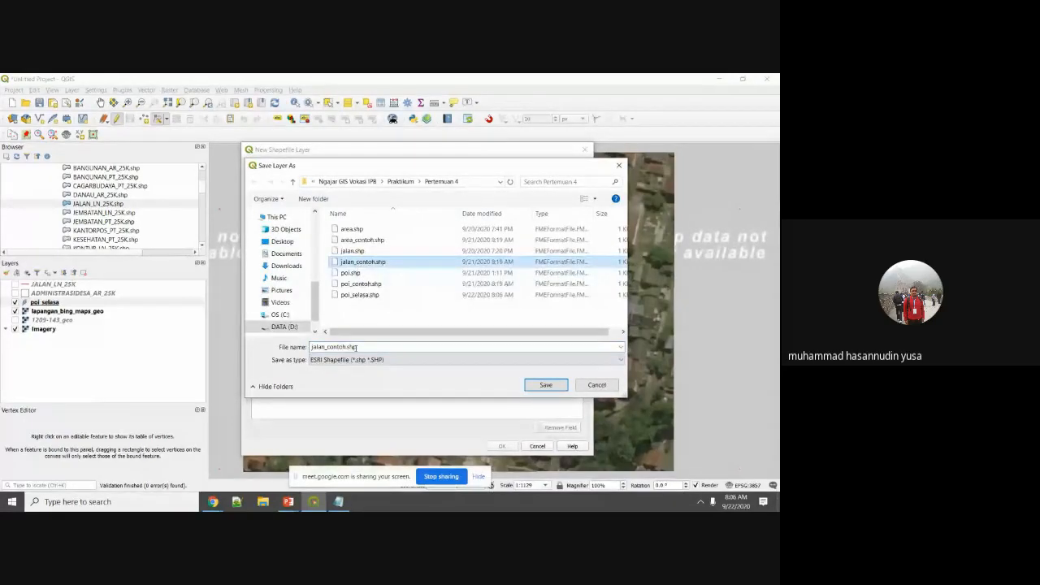
{"action": "left_click", "coordinate": [355, 347]}
{"action": "left_click", "coordinate": [347, 348]}
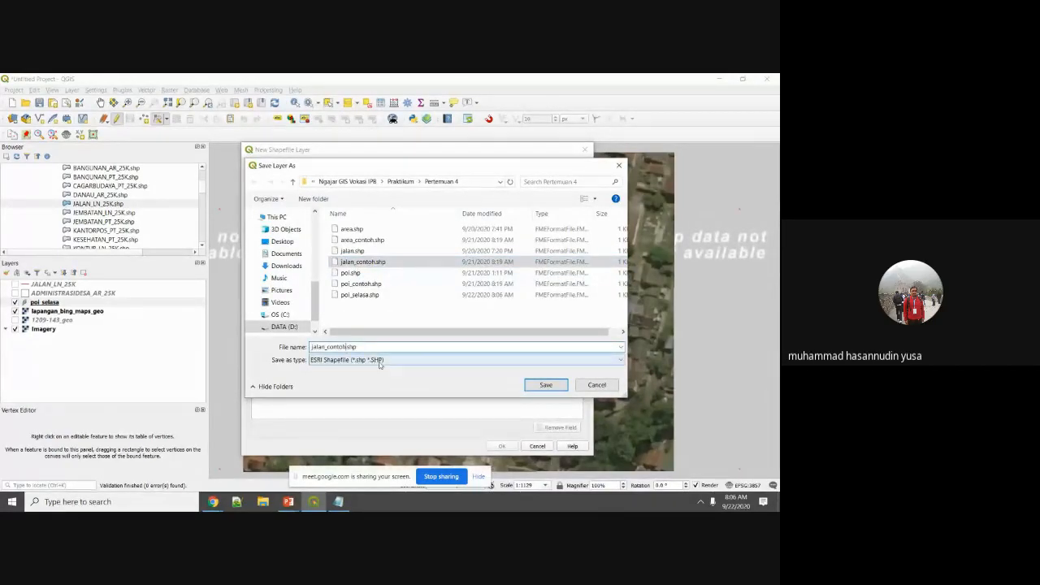
{"action": "key", "text": "BackSpace"}
{"action": "key", "text": "BackSpace"}
{"action": "key", "text": "BackSpace"}
{"action": "key", "text": "BackSpace"}
{"action": "key", "text": "BackSpace"}
{"action": "key", "text": "BackSpace"}
{"action": "type", "text": "selasa"}
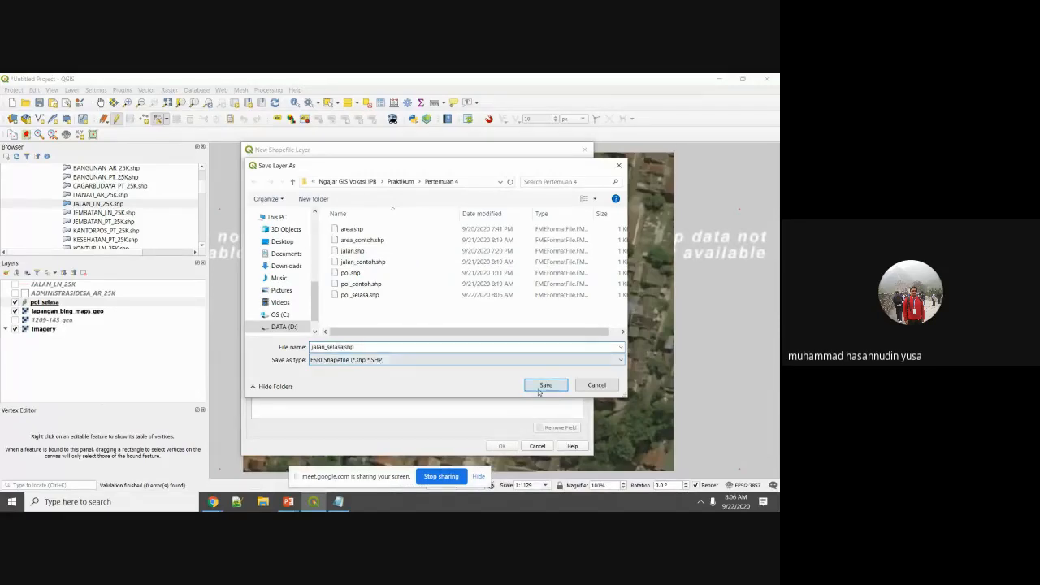
{"action": "left_click", "coordinate": [545, 385]}
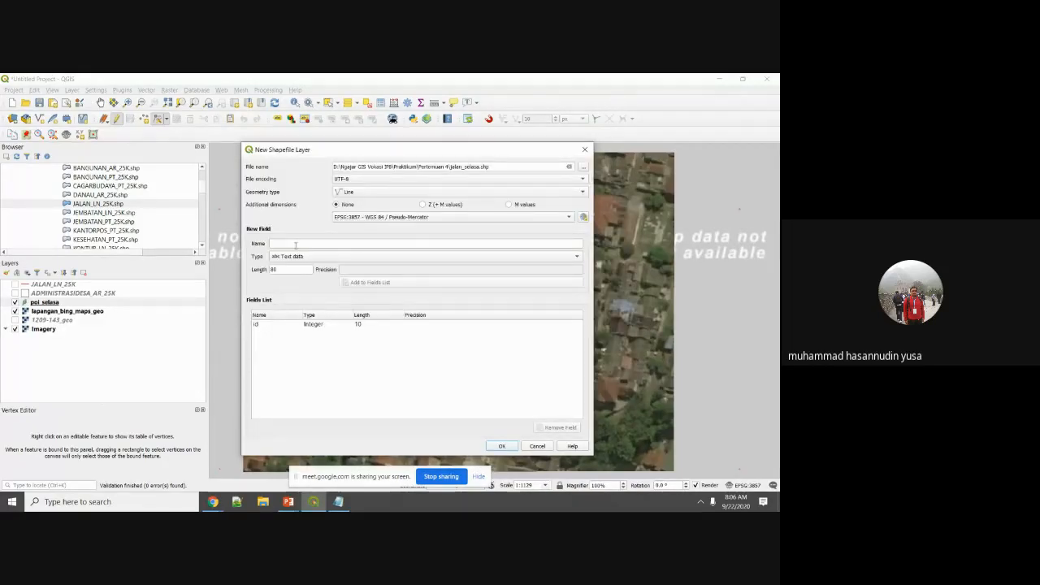
Step: Add two text fields of length 80, nama and kelas, to the new shapefile's field list
{"action": "left_click", "coordinate": [296, 246]}
{"action": "type", "text": "nama"}
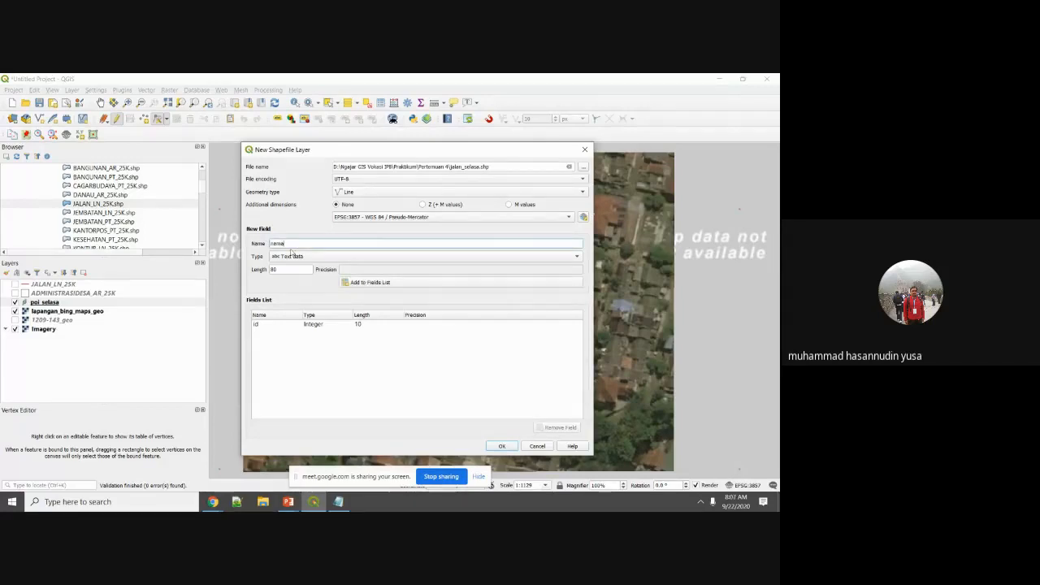
{"action": "left_click", "coordinate": [401, 283]}
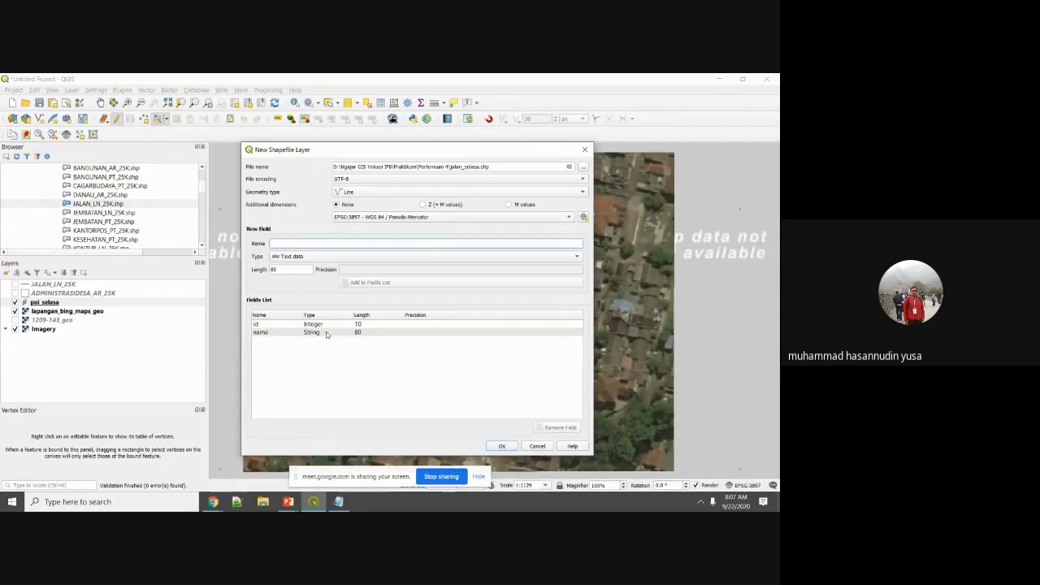
{"action": "type", "text": "kelas"}
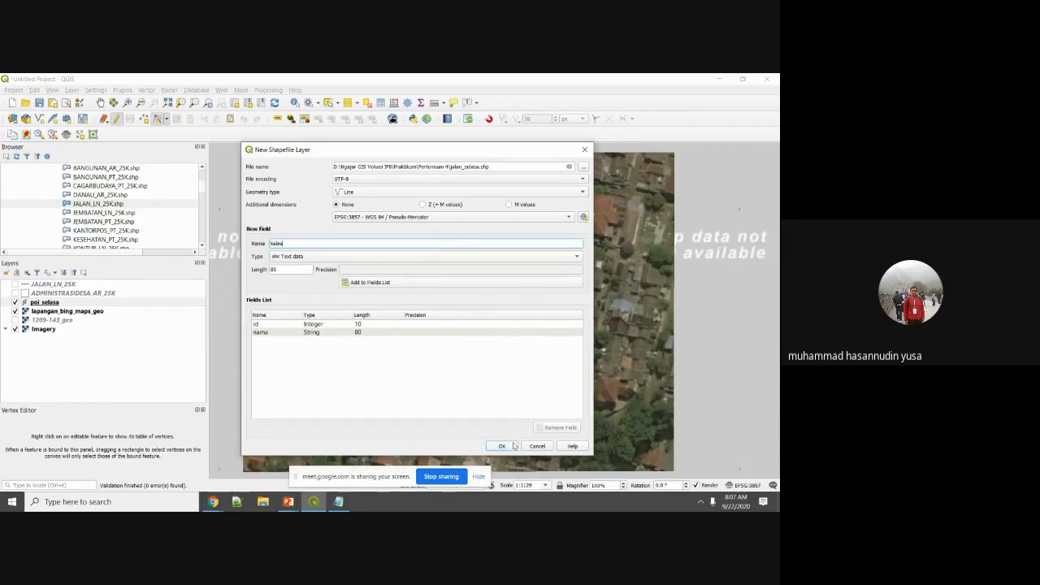
{"action": "left_click", "coordinate": [380, 283]}
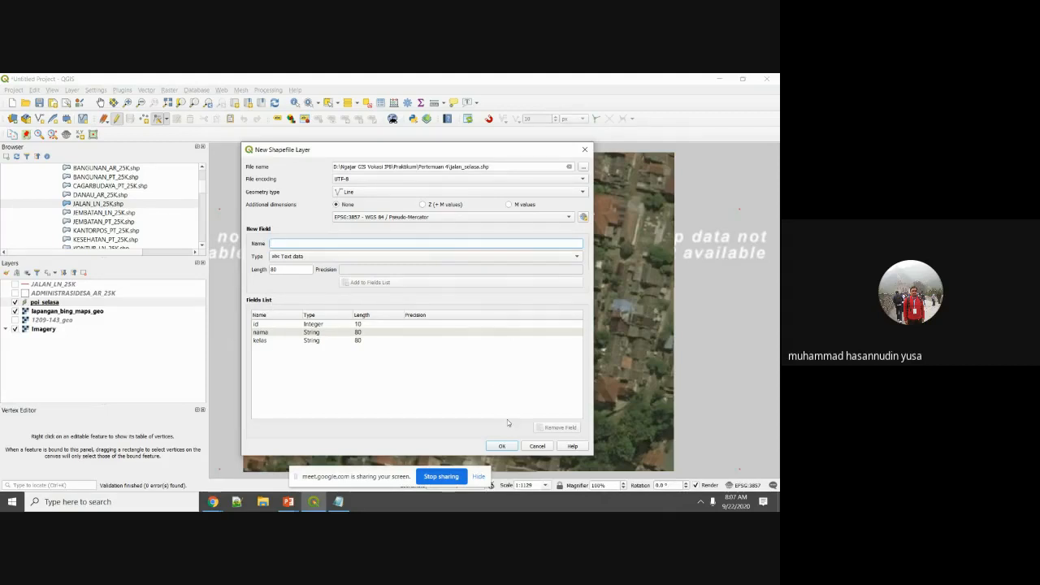
Step: Set the coordinate system to the project CRS EPSG:3857 - WGS 84 / Pseudo-Mercator and create the jalan_selasa layer
{"action": "left_click", "coordinate": [434, 218]}
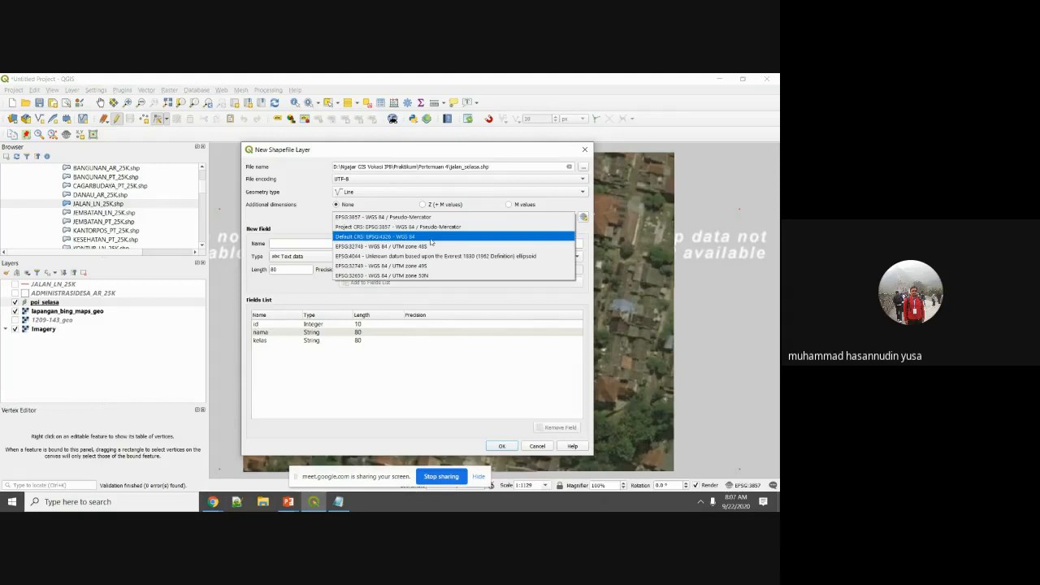
{"action": "left_click", "coordinate": [431, 237]}
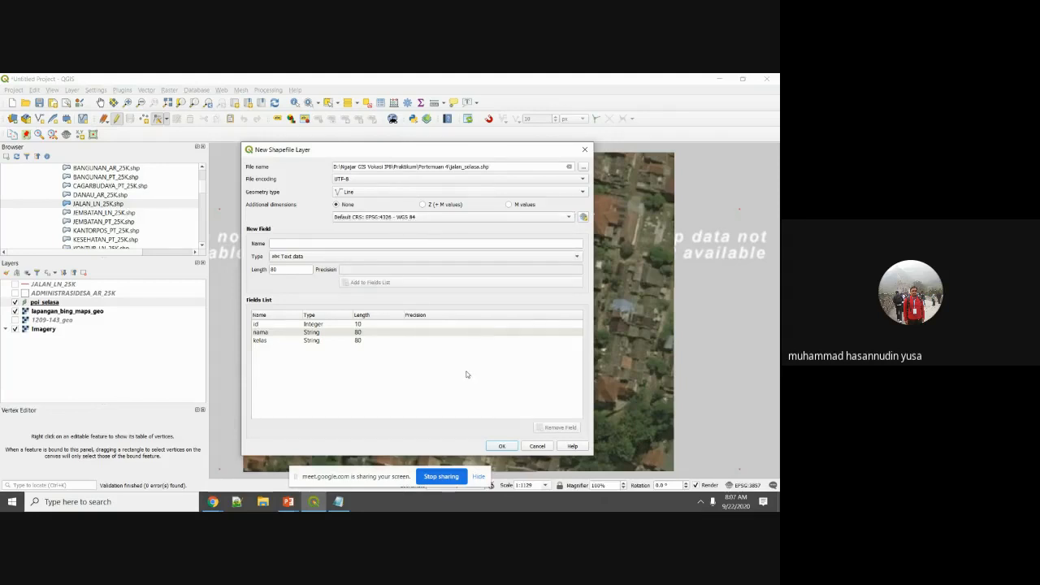
{"action": "left_click", "coordinate": [380, 218]}
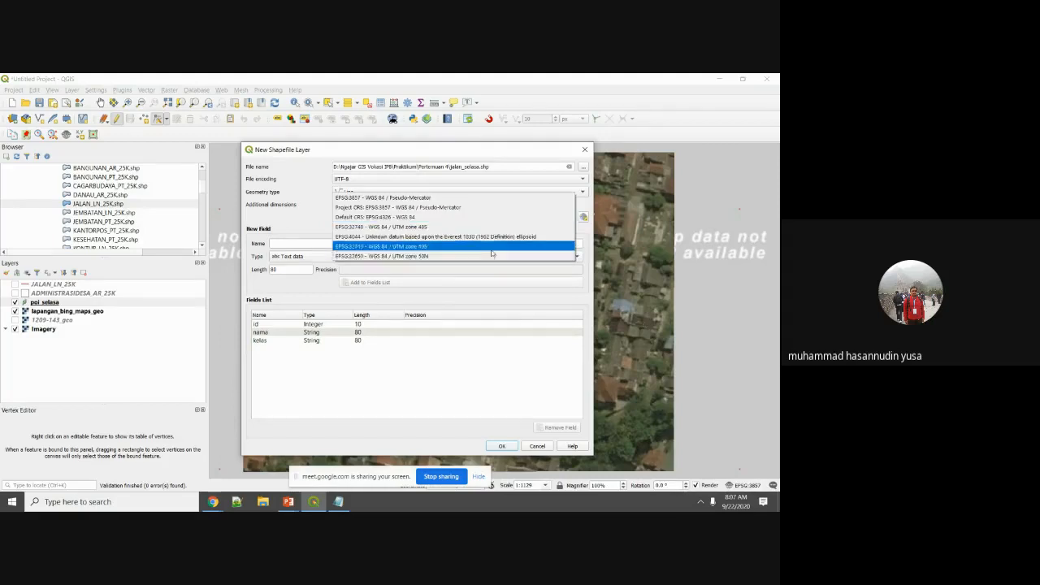
{"action": "left_click", "coordinate": [394, 208]}
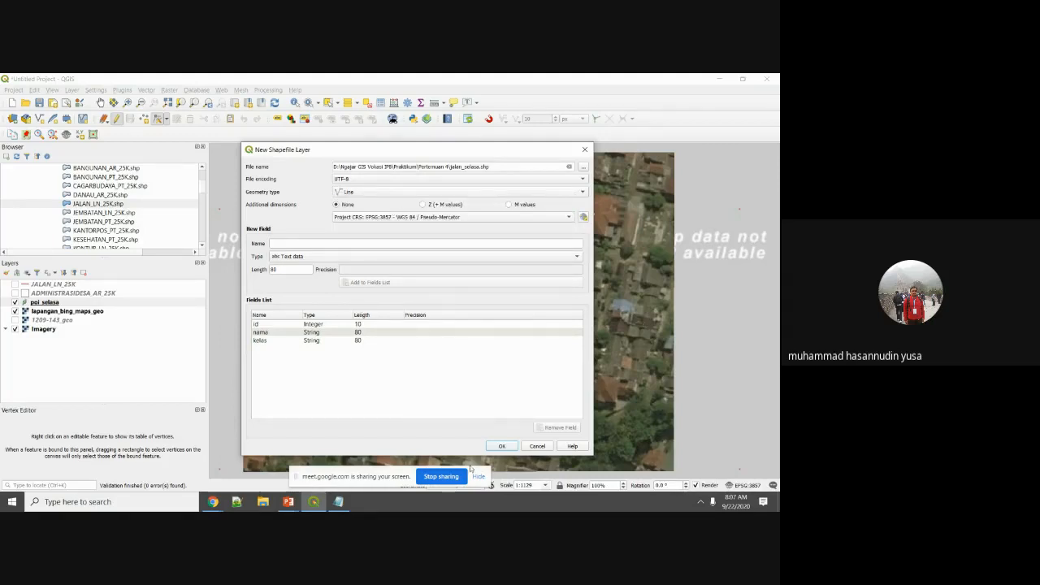
{"action": "left_click", "coordinate": [499, 446]}
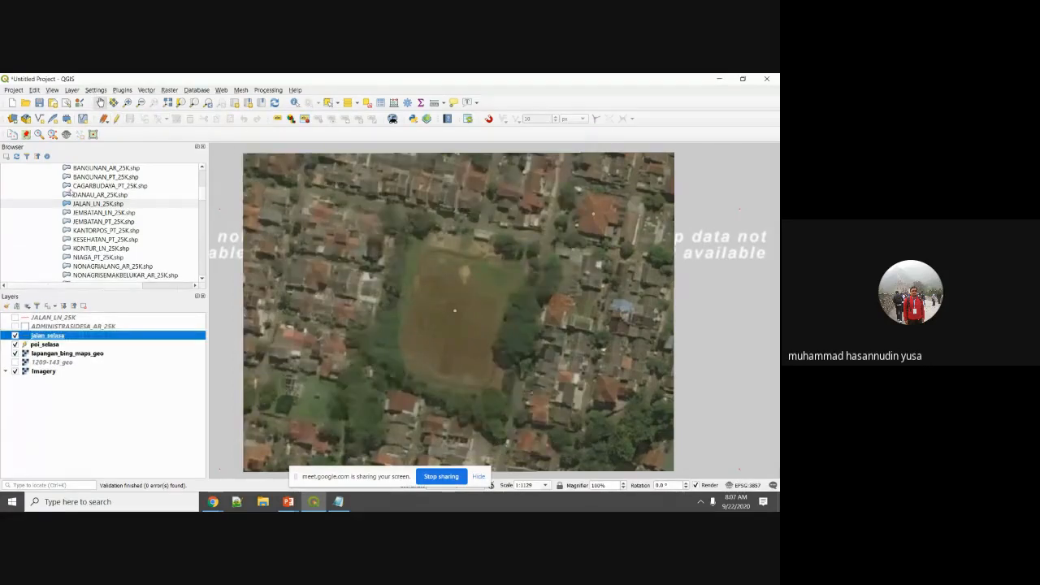
Step: Start editing jalan_selasa and digitize a line along the road north of the sports field, turning down its east side to the image's southern edge
{"action": "left_click", "coordinate": [104, 120]}
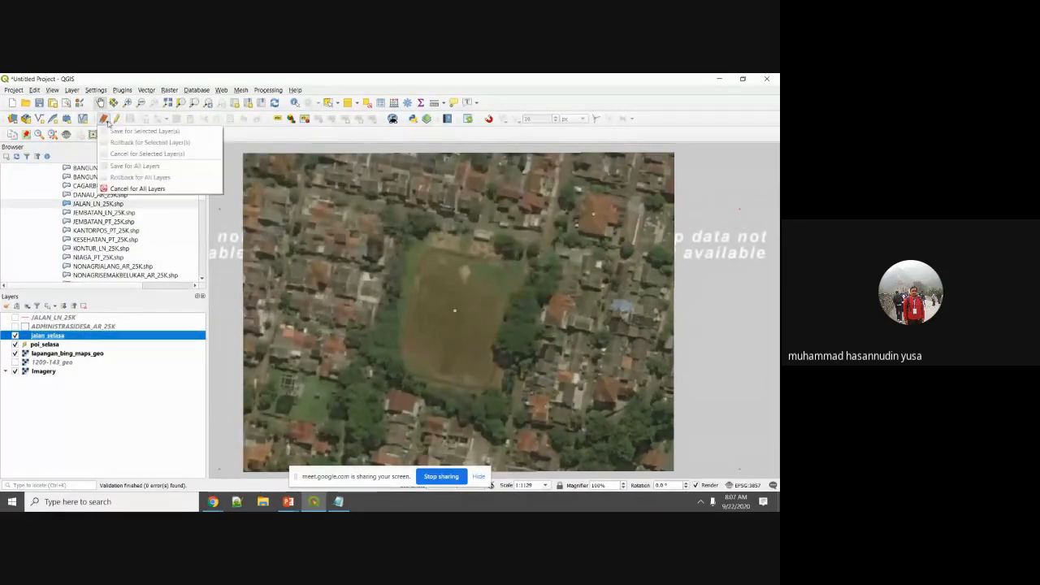
{"action": "left_click", "coordinate": [118, 121]}
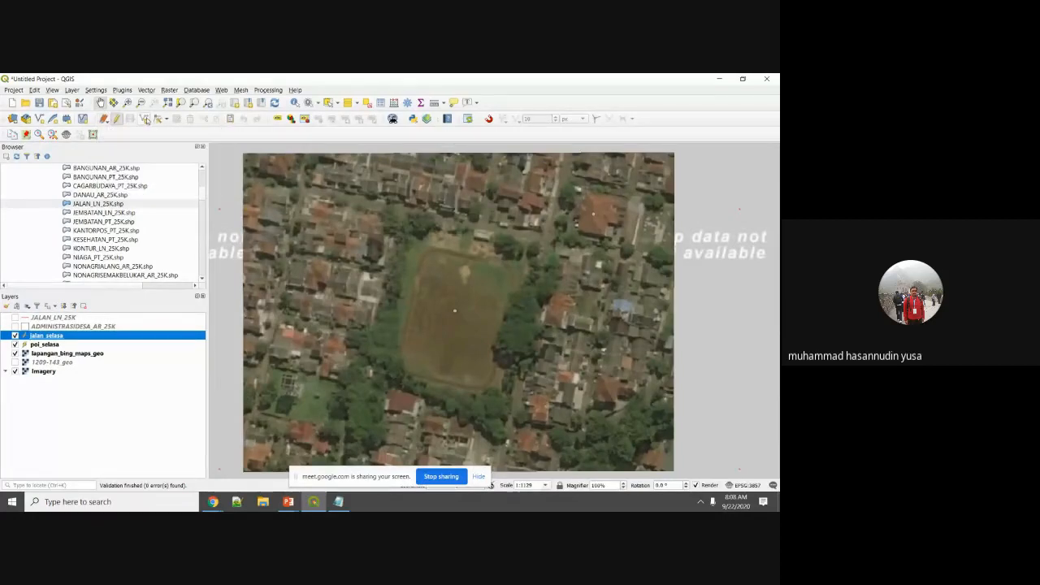
{"action": "left_click", "coordinate": [145, 119]}
{"action": "left_click", "coordinate": [302, 188]}
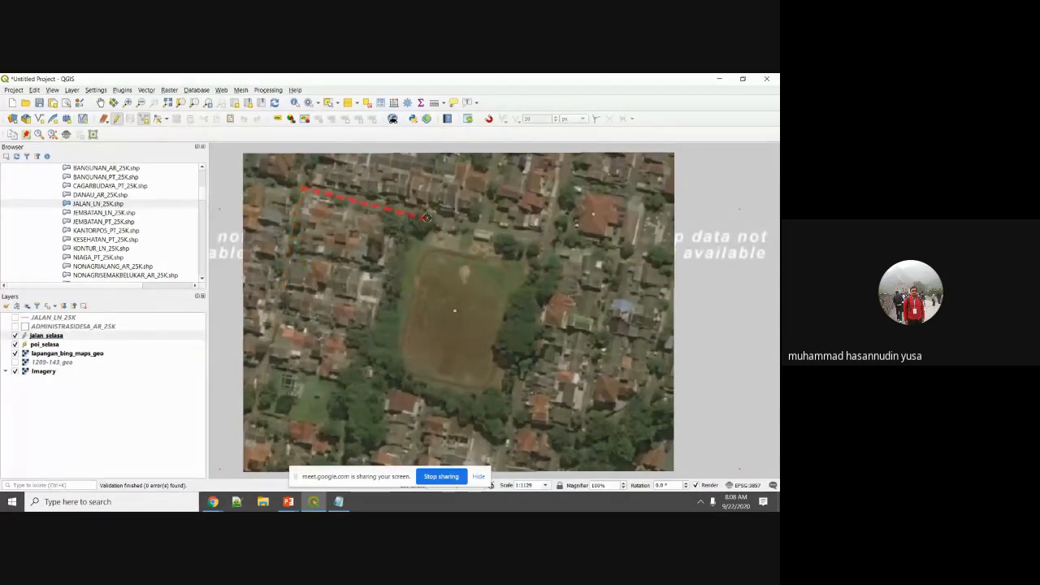
{"action": "left_click", "coordinate": [482, 226]}
{"action": "left_click", "coordinate": [550, 240]}
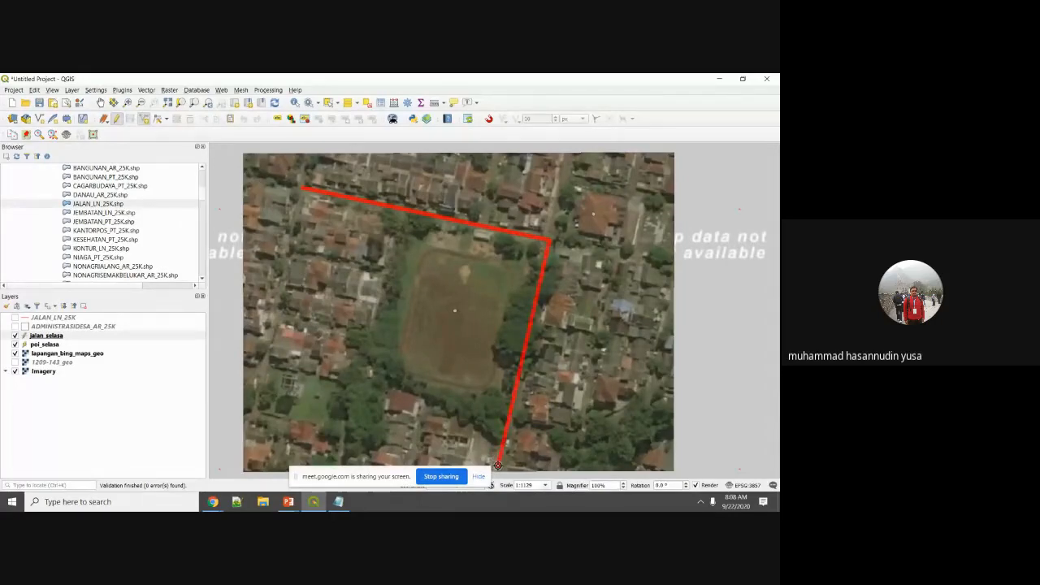
{"action": "right_click", "coordinate": [497, 465]}
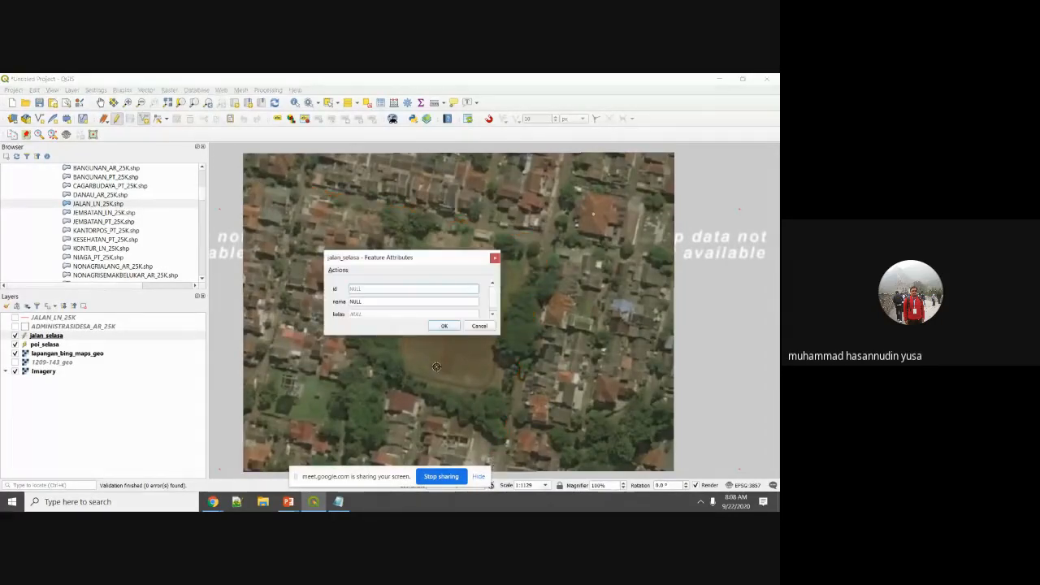
Step: Give the new road line id 1 and nama jalan Arjuna, and fill in its kelas
{"action": "type", "text": "1"}
{"action": "left_click", "coordinate": [351, 302]}
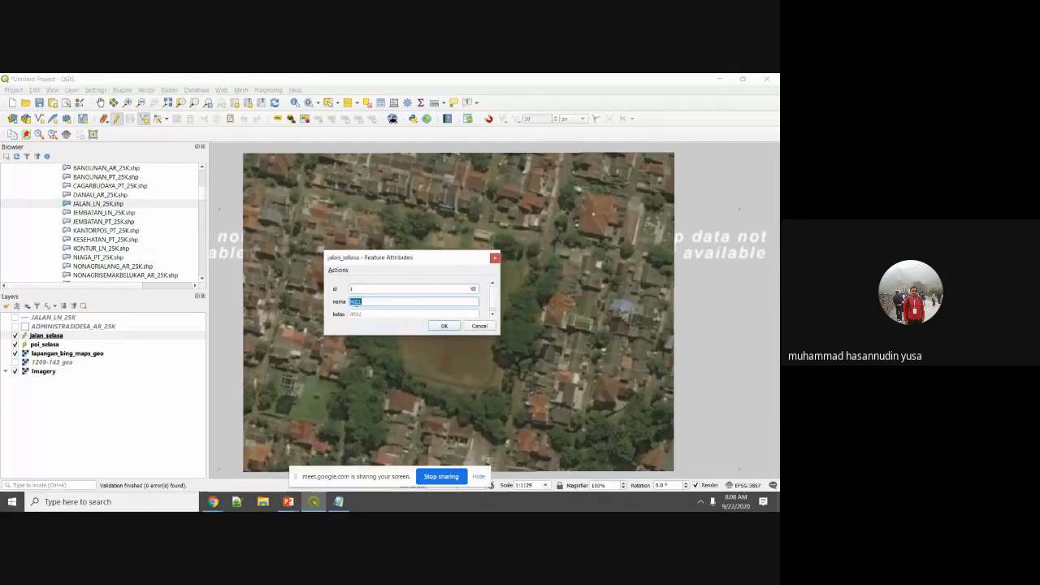
{"action": "type", "text": "jalan Arjuna"}
{"action": "key", "text": "Tab"}
{"action": "type", "text": "alan"}
{"action": "left_click", "coordinate": [450, 325]}
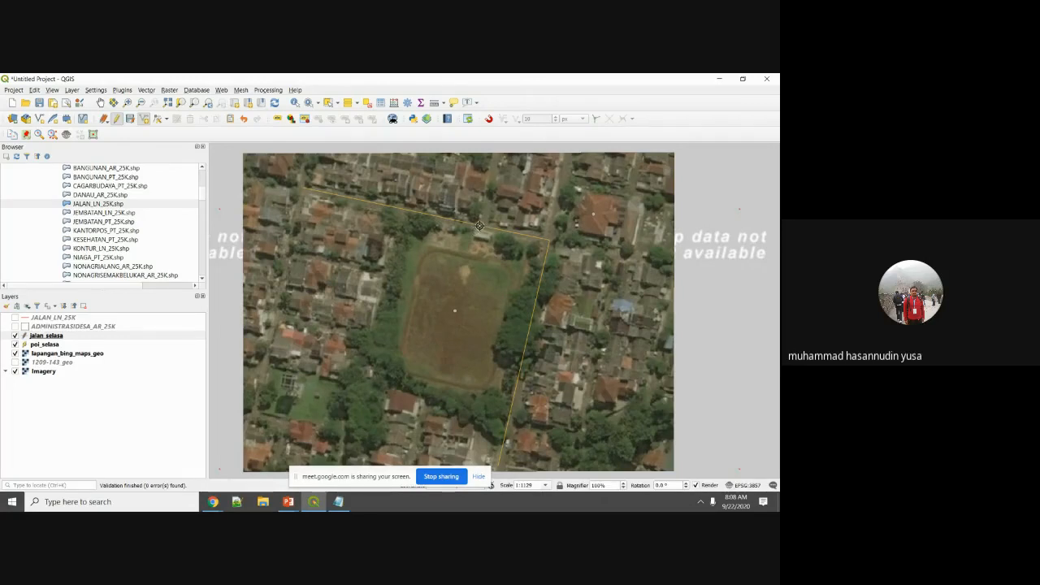
Step: Enable snapping and digitize a second road line from the first line's northeast corner up to the image's northern edge
{"action": "left_click", "coordinate": [489, 119]}
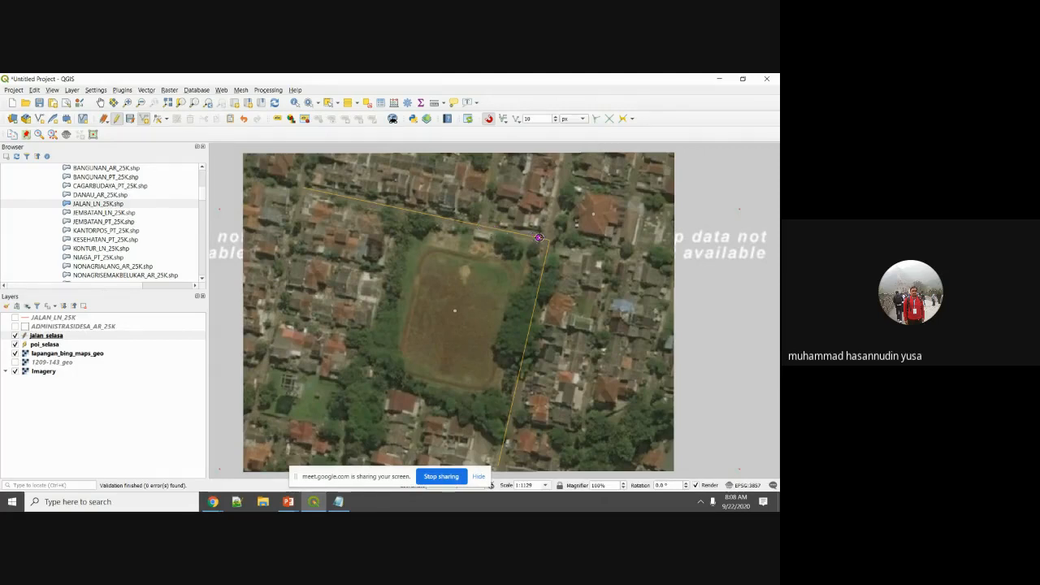
{"action": "left_click", "coordinate": [548, 241]}
{"action": "right_click", "coordinate": [571, 152]}
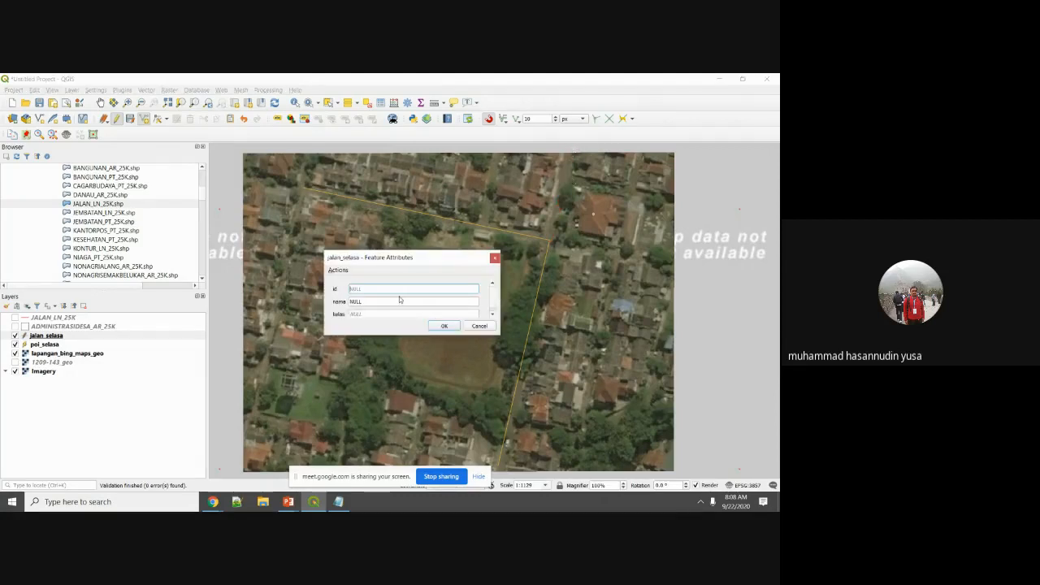
Step: Give the second road line id 2, nama Jalan Bima and kelas Jalan Buntu
{"action": "type", "text": "2"}
{"action": "key", "text": "Tab"}
{"action": "type", "text": "J"}
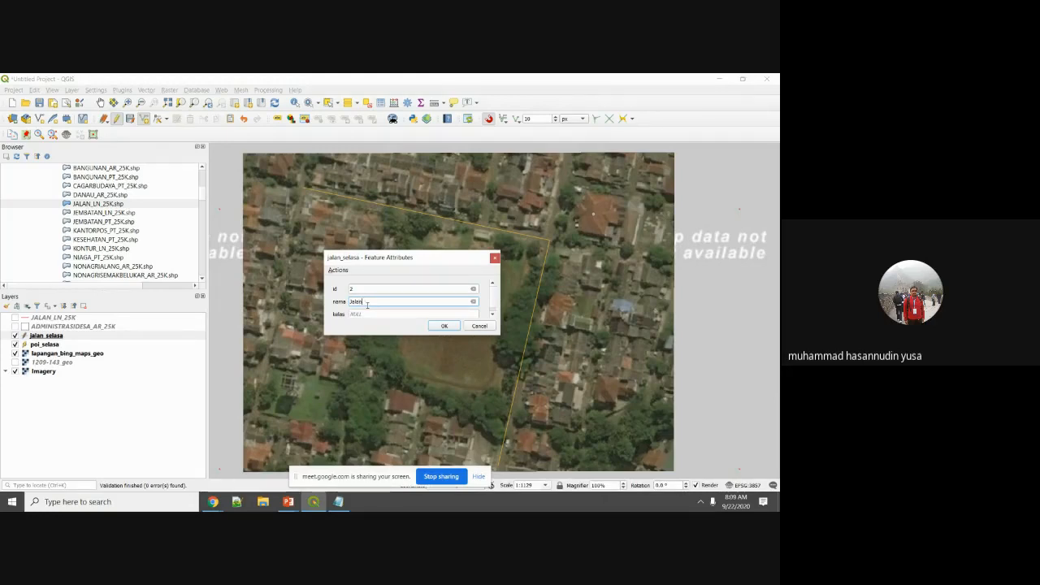
{"action": "type", "text": "alan Bima"}
{"action": "key", "text": "Tab"}
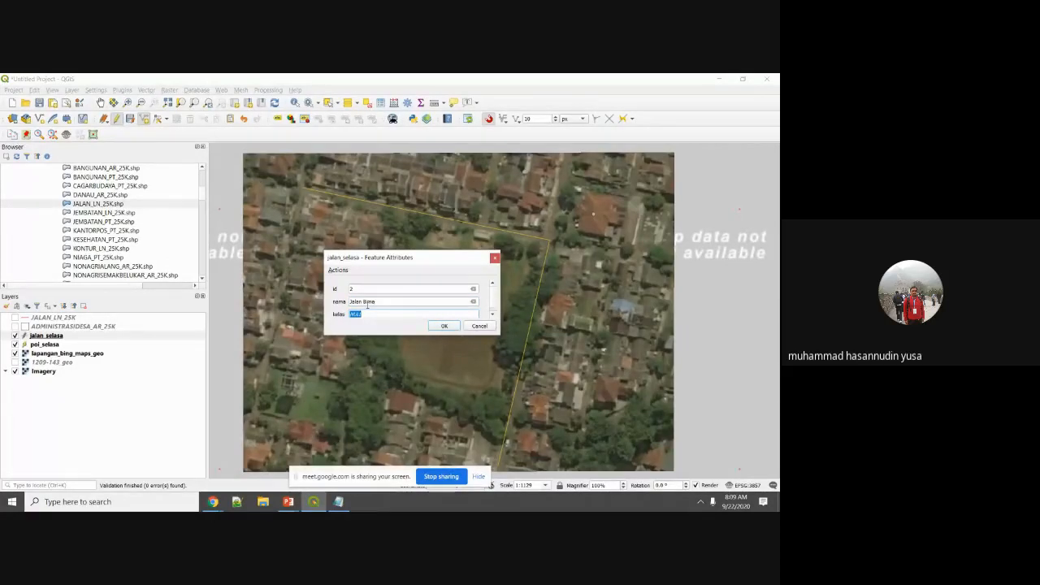
{"action": "type", "text": "Jala"}
{"action": "type", "text": "lan Buntu"}
{"action": "left_click", "coordinate": [443, 326]}
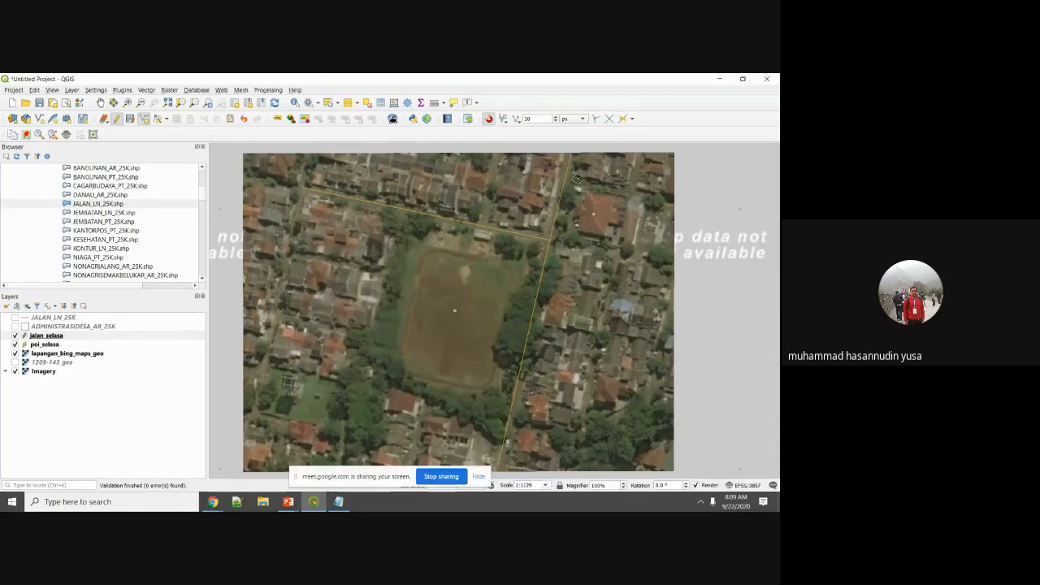
Step: Open the jalan_selasa attribute table and examine the attributes of features 1 and 2
{"action": "right_click", "coordinate": [59, 336]}
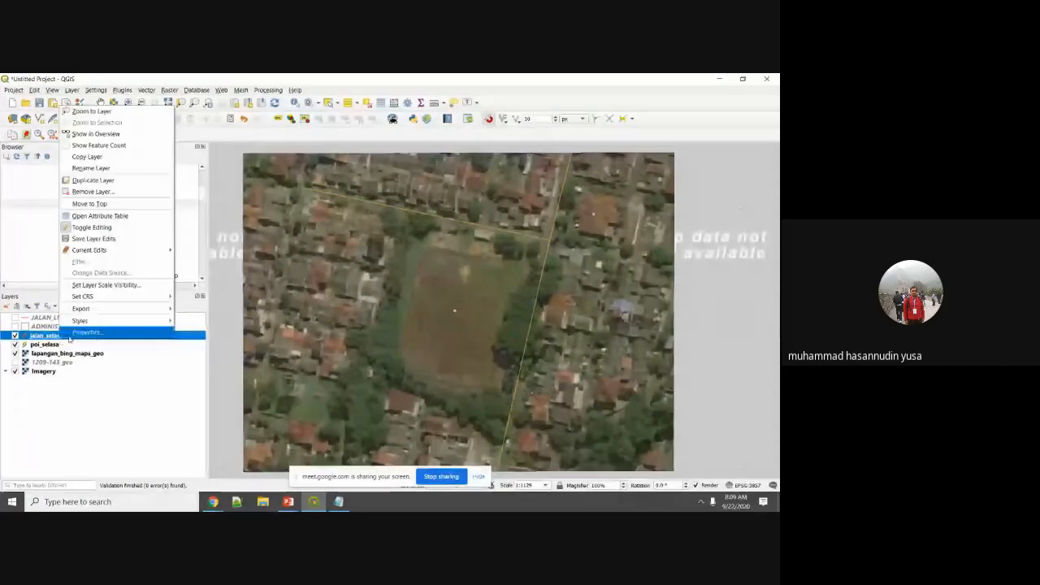
{"action": "left_click", "coordinate": [154, 216]}
{"action": "left_click", "coordinate": [344, 237]}
{"action": "left_click", "coordinate": [343, 227]}
{"action": "left_click", "coordinate": [342, 237]}
{"action": "left_click", "coordinate": [342, 228]}
{"action": "left_click", "coordinate": [368, 236]}
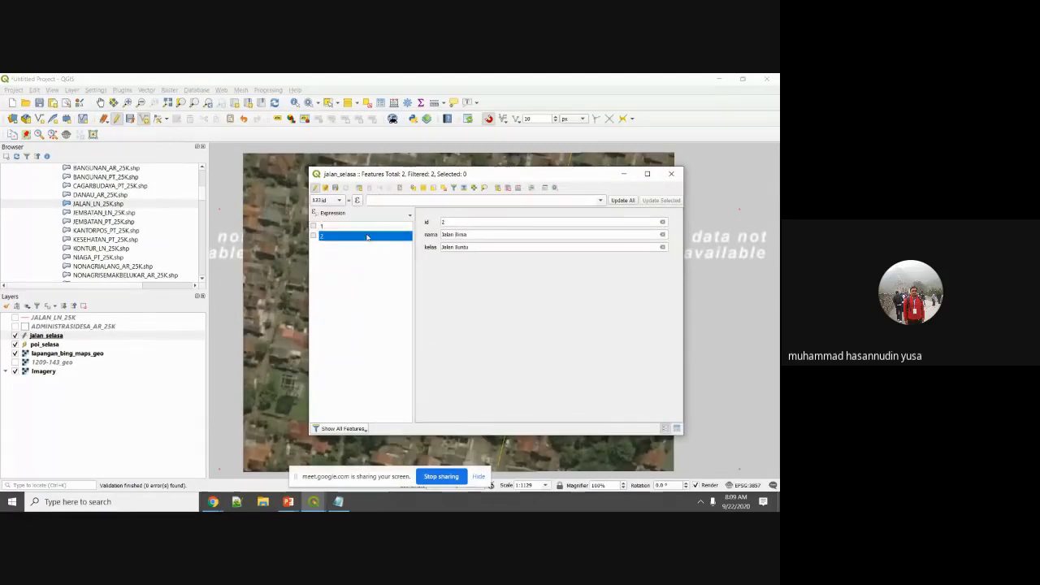
Step: Edit the end of feature 2's nama, save the edits, close the attribute table and end the jalan_selasa edit session
{"action": "left_click", "coordinate": [472, 236]}
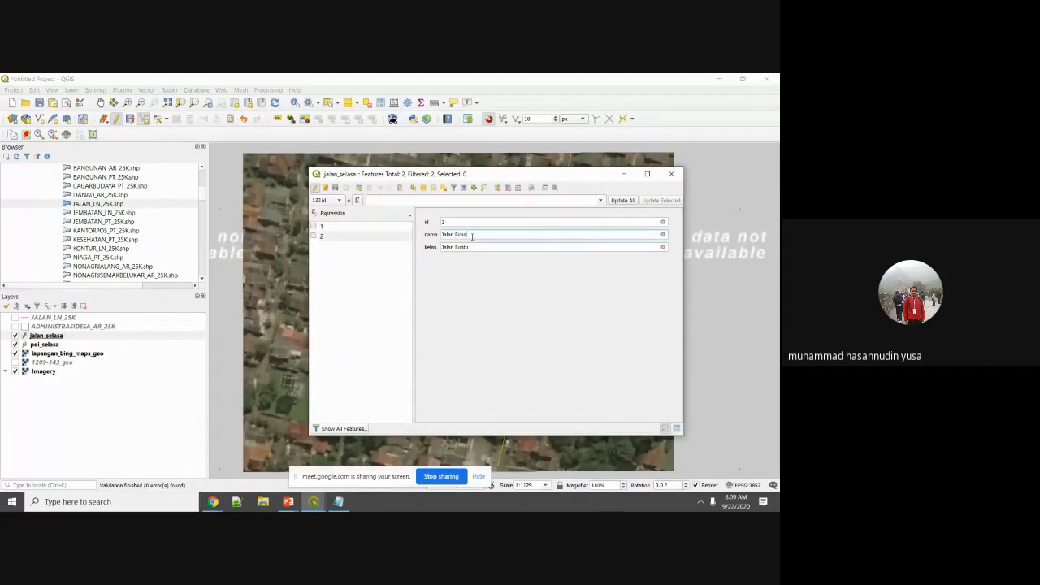
{"action": "key", "text": "BackSpace"}
{"action": "key", "text": "BackSpace"}
{"action": "left_click", "coordinate": [337, 189]}
{"action": "left_click", "coordinate": [671, 174]}
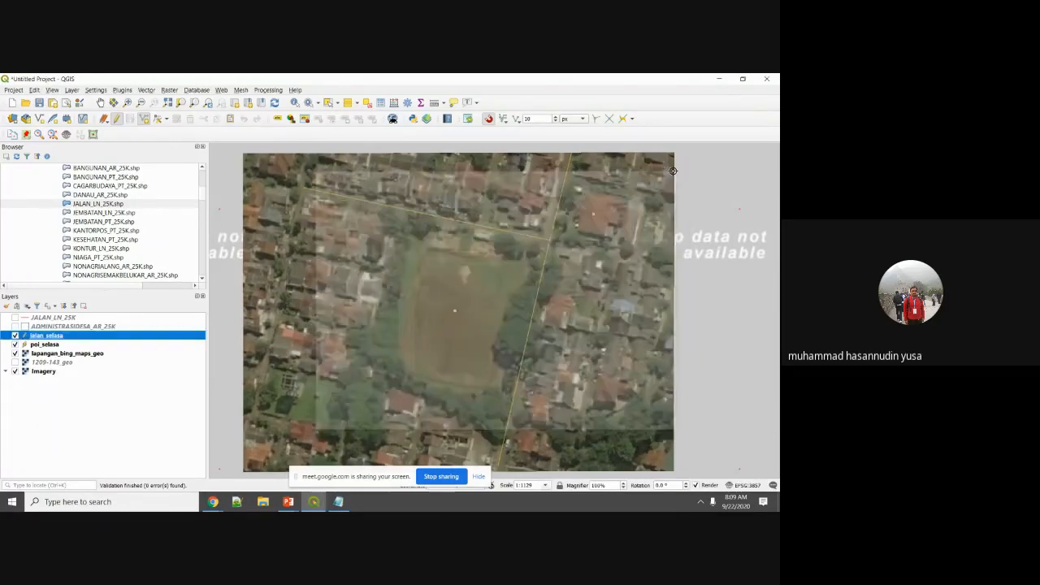
{"action": "left_click", "coordinate": [116, 119]}
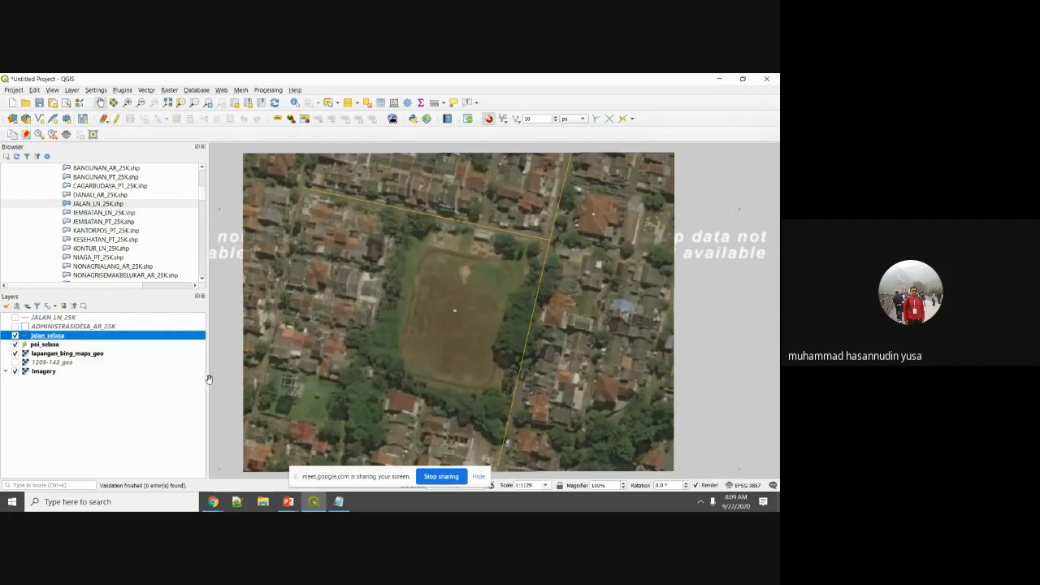
{"action": "left_click_drag", "start_coordinate": [494, 253], "coordinate": [465, 312]}
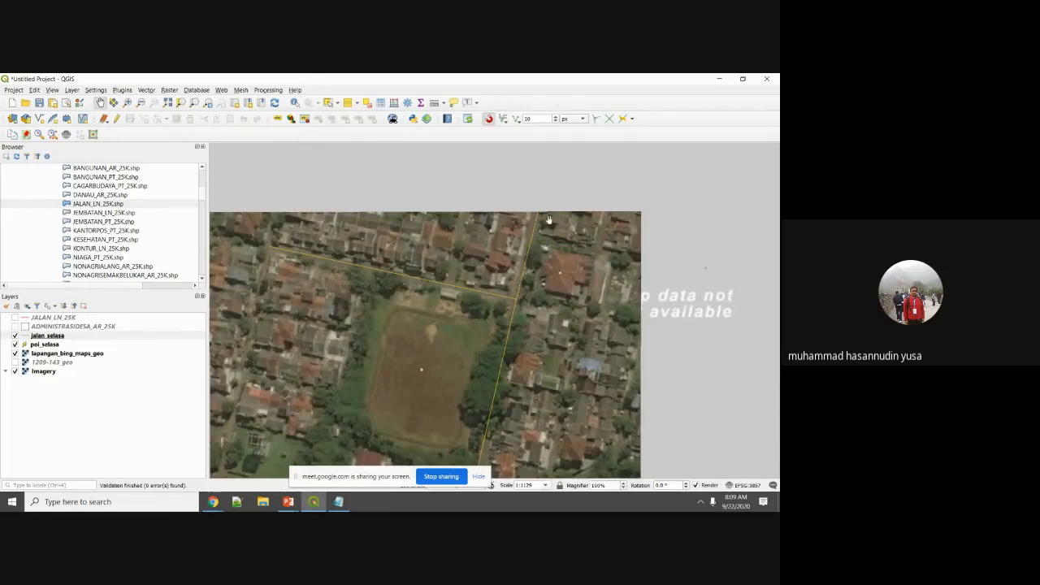
{"action": "left_click", "coordinate": [46, 336]}
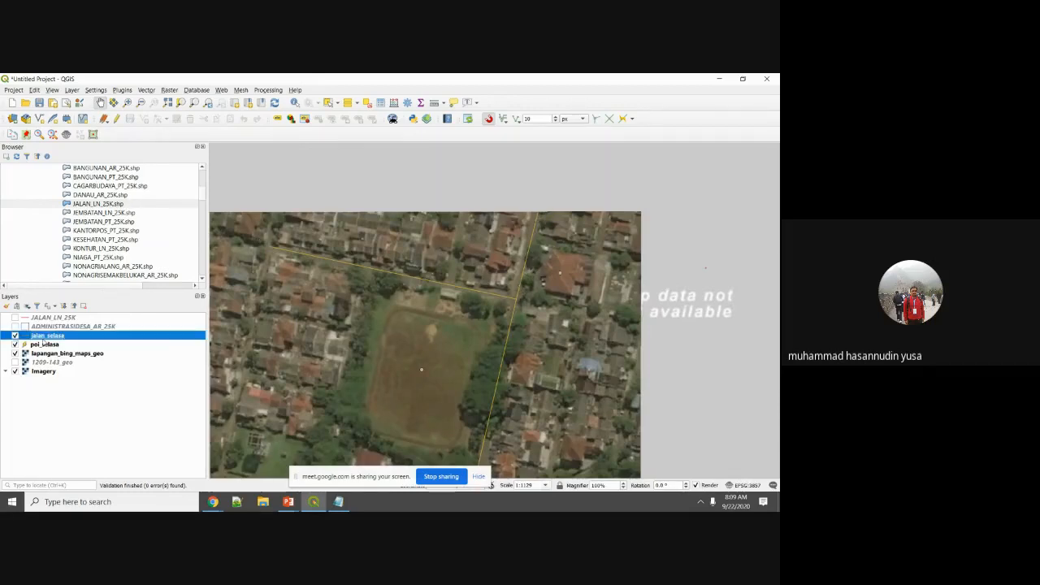
{"action": "left_click", "coordinate": [158, 118]}
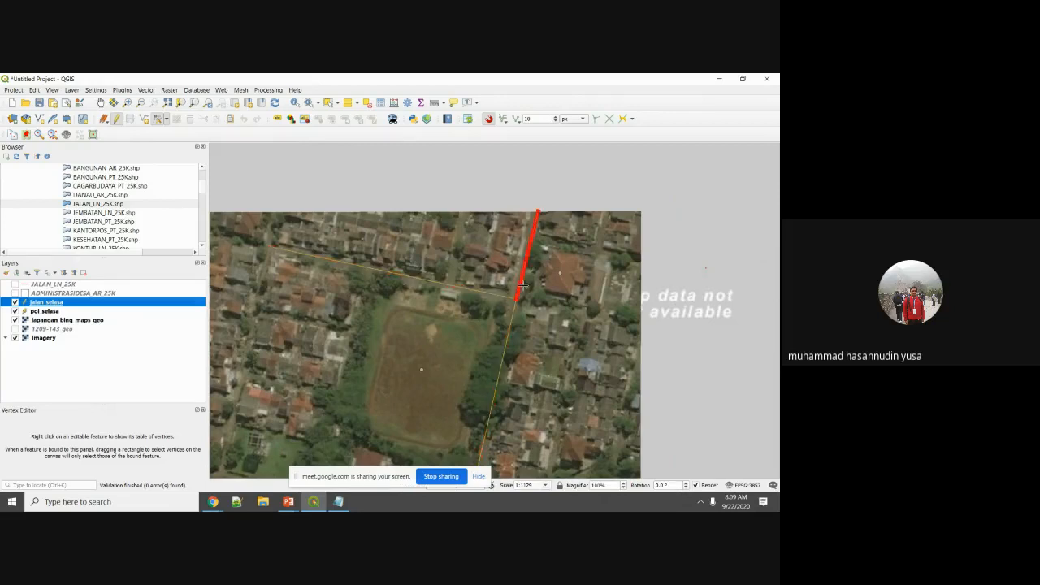
{"action": "left_click", "coordinate": [522, 285]}
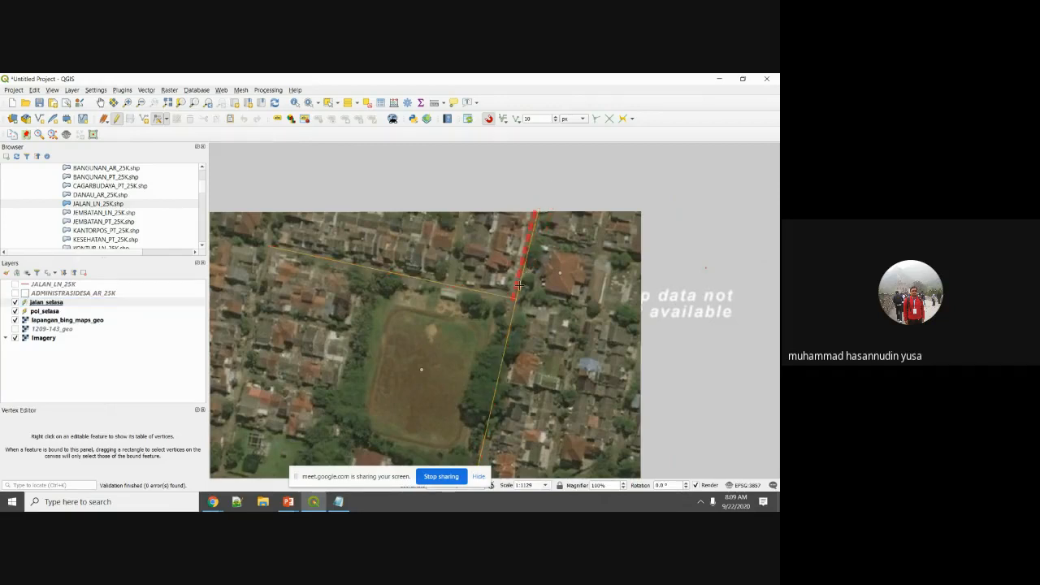
{"action": "left_click", "coordinate": [518, 286]}
{"action": "left_click", "coordinate": [107, 118]}
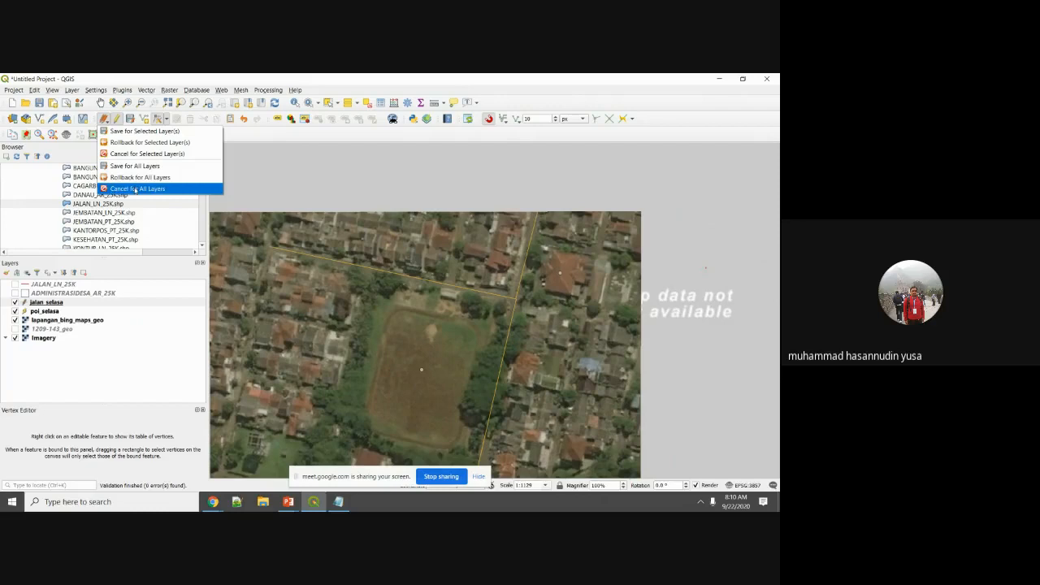
{"action": "left_click", "coordinate": [132, 190]}
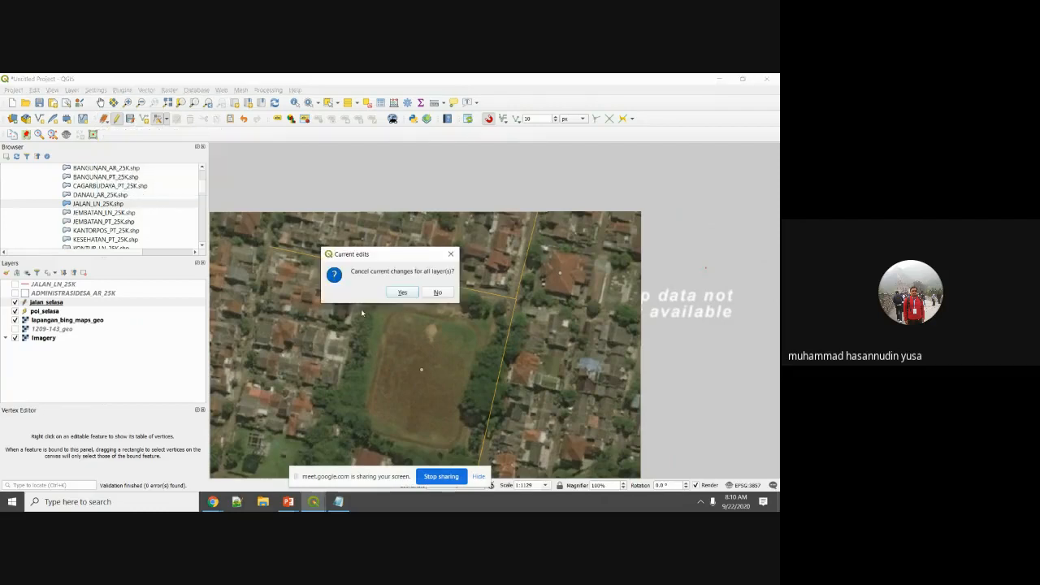
{"action": "left_click", "coordinate": [402, 292]}
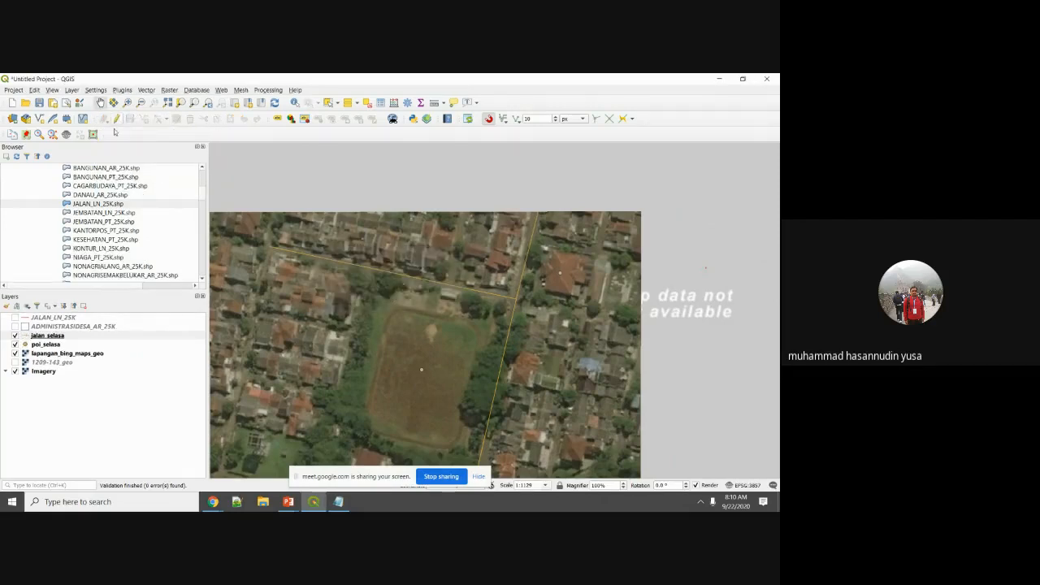
Step: Move the northern end vertex of the second jalan_selasa road line slightly west along the image's northern edge and end the edit session
{"action": "left_click", "coordinate": [50, 335]}
{"action": "scroll", "coordinate": [566, 197], "scroll_direction": "up", "scroll_amount": 2}
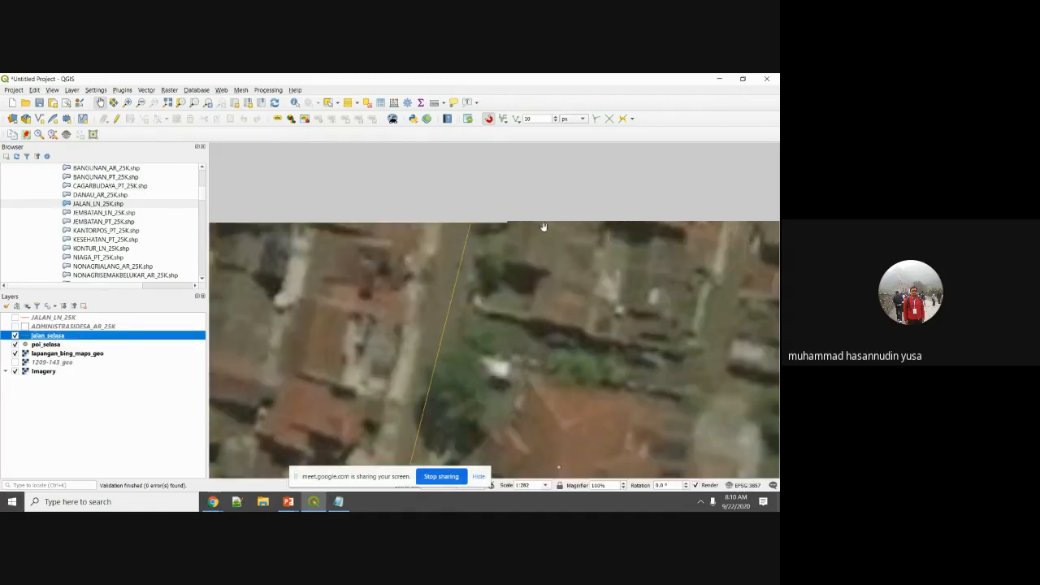
{"action": "left_click", "coordinate": [117, 119]}
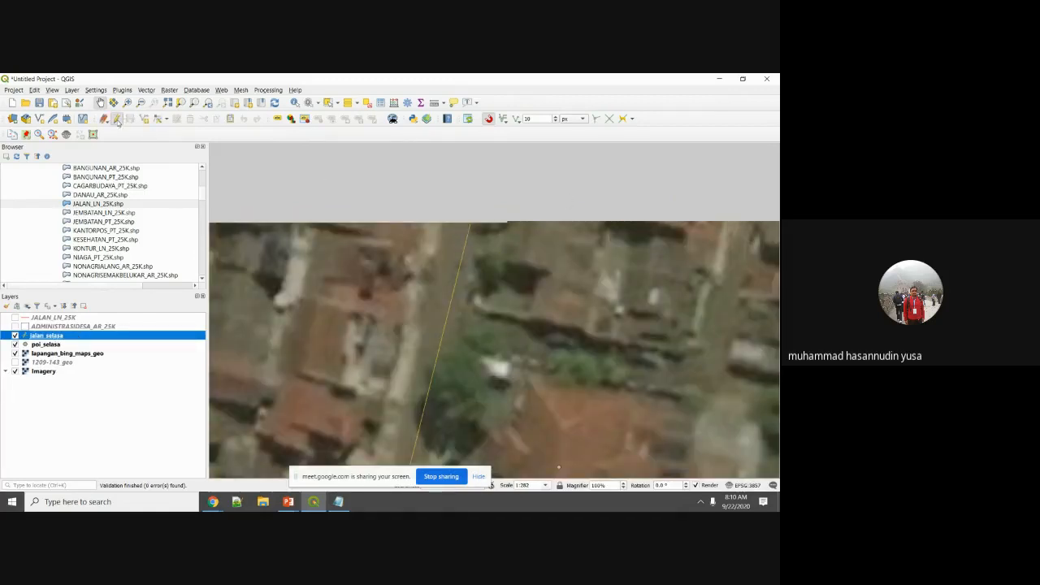
{"action": "left_click", "coordinate": [158, 119]}
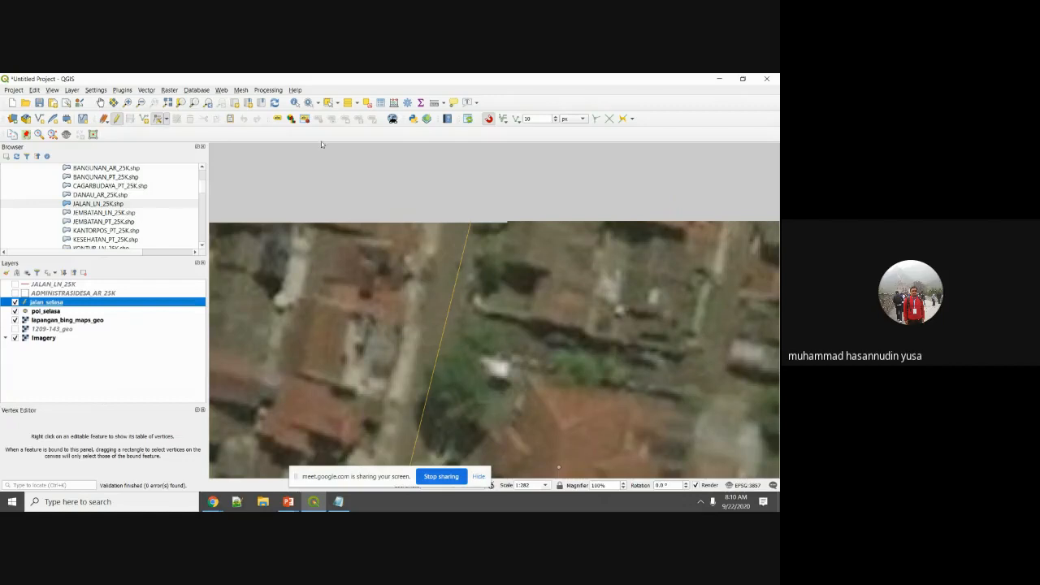
{"action": "left_click_drag", "start_coordinate": [451, 196], "coordinate": [511, 239]}
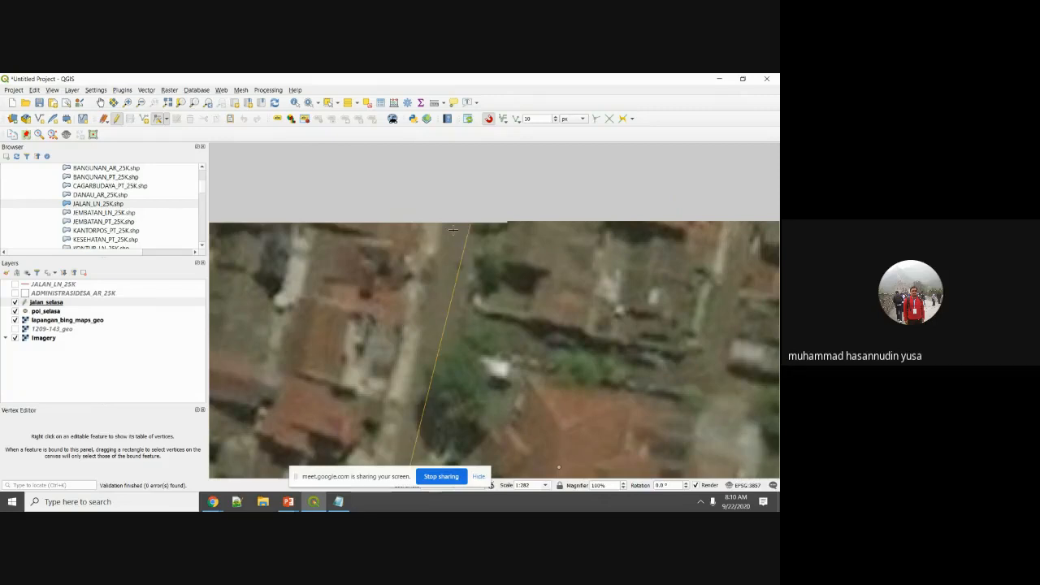
{"action": "left_click", "coordinate": [471, 219]}
{"action": "left_click", "coordinate": [460, 221]}
{"action": "scroll", "coordinate": [481, 294], "scroll_direction": "down", "scroll_amount": 4}
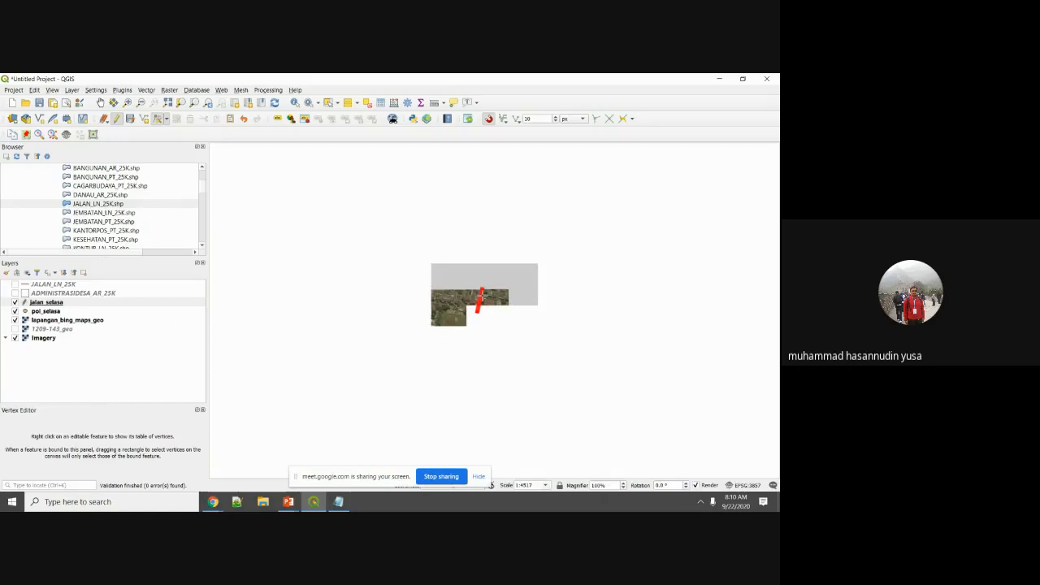
{"action": "scroll", "coordinate": [478, 312], "scroll_direction": "up", "scroll_amount": 2}
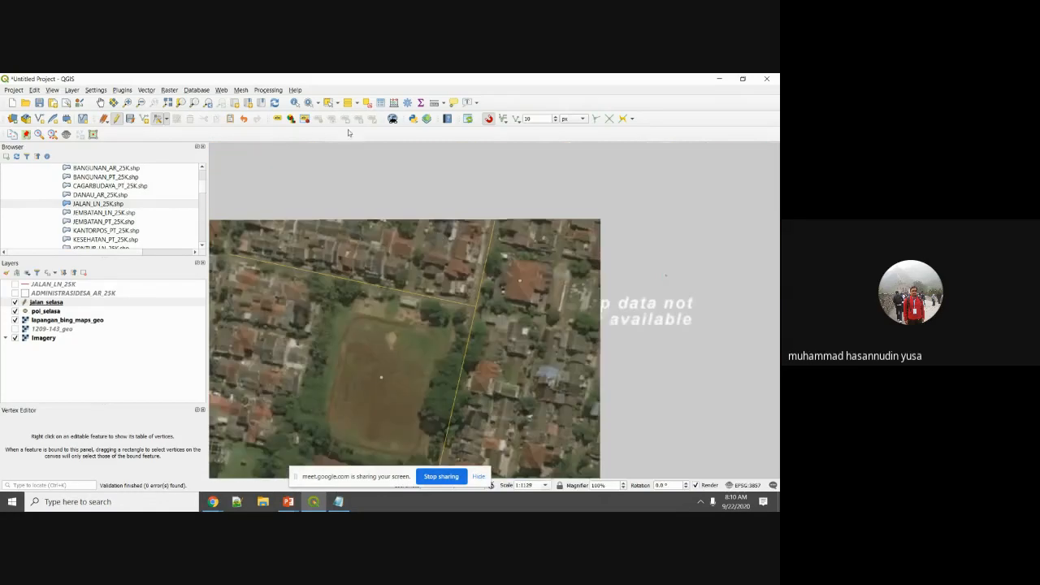
{"action": "left_click", "coordinate": [118, 120]}
{"action": "scroll", "coordinate": [501, 256], "scroll_direction": "up", "scroll_amount": 1}
{"action": "scroll", "coordinate": [501, 256], "scroll_direction": "down", "scroll_amount": 1}
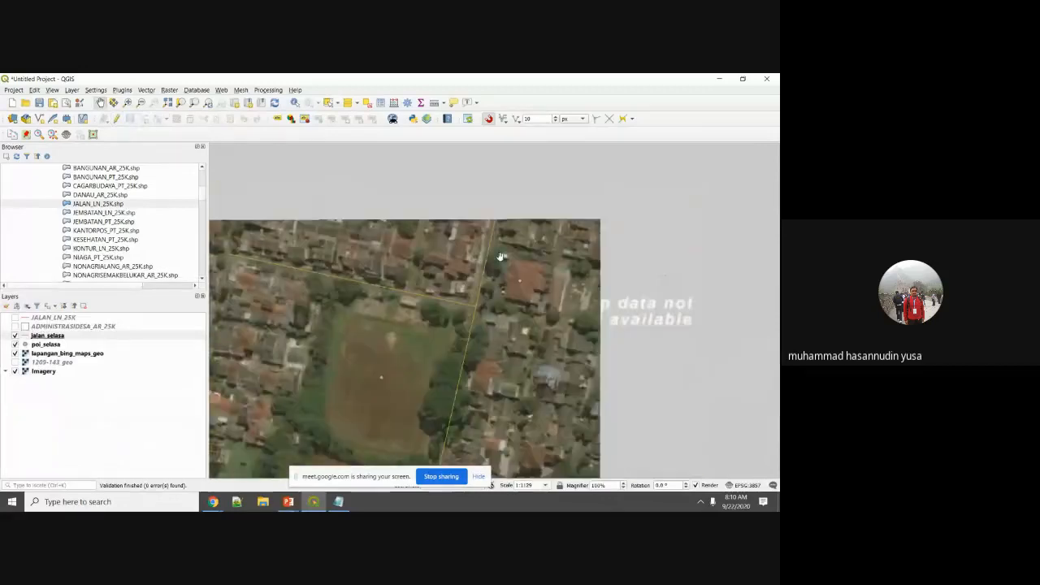
Step: Start a new shapefile layer with Polygon geometry and set its file to area_selasa.shp in the Pertemuan 4 folder
{"action": "scroll", "coordinate": [501, 257], "scroll_direction": "down", "scroll_amount": 1}
{"action": "scroll", "coordinate": [502, 256], "scroll_direction": "up", "scroll_amount": 1}
{"action": "left_click", "coordinate": [75, 90]}
{"action": "mouse_move", "coordinate": [147, 112]}
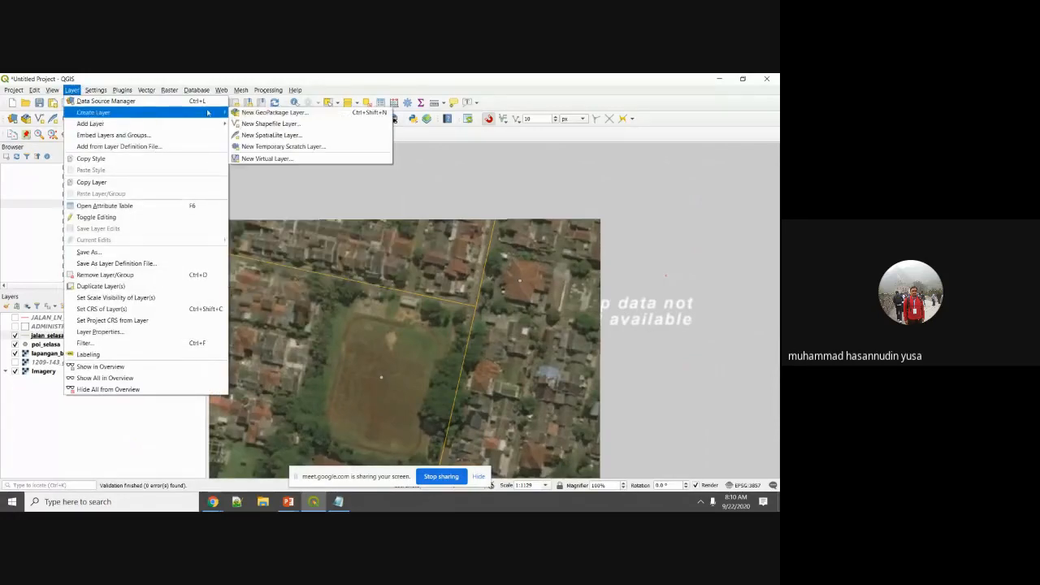
{"action": "left_click", "coordinate": [270, 127]}
{"action": "left_click", "coordinate": [521, 192]}
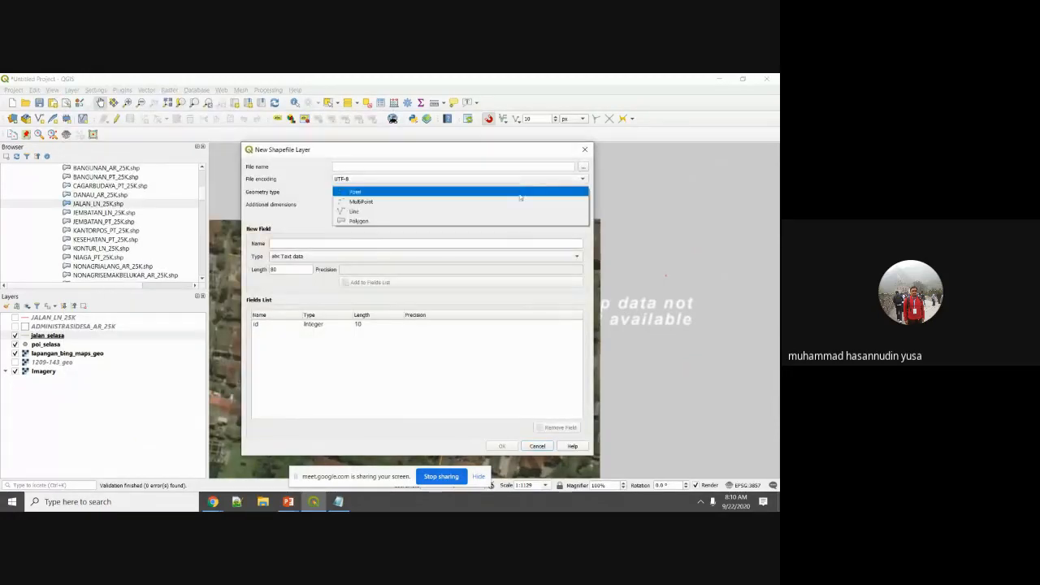
{"action": "left_click", "coordinate": [511, 221]}
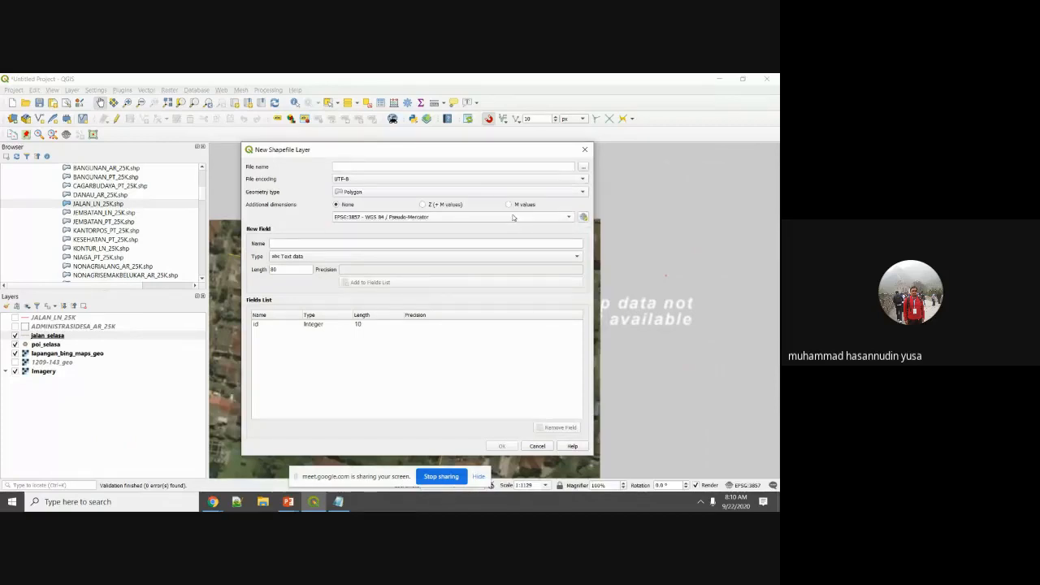
{"action": "left_click", "coordinate": [583, 167]}
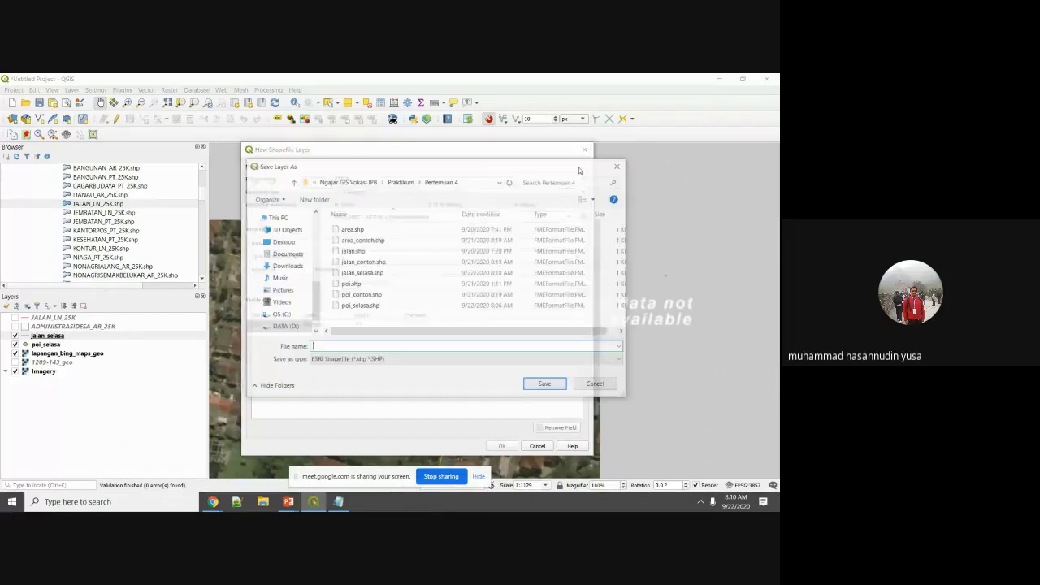
{"action": "left_click", "coordinate": [357, 229]}
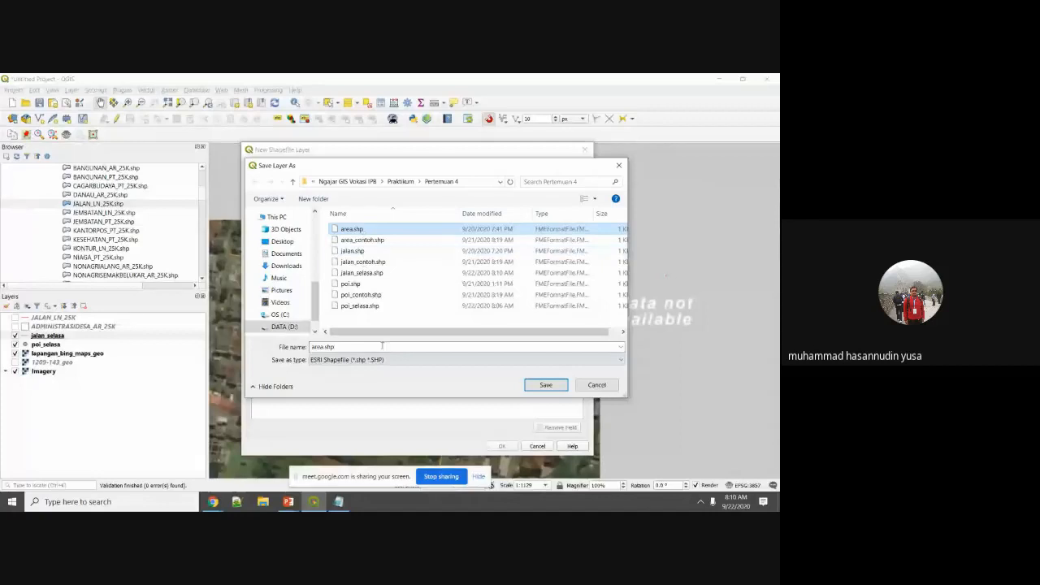
{"action": "left_click", "coordinate": [322, 347]}
{"action": "type", "text": "_jelasa"}
{"action": "left_click", "coordinate": [545, 385]}
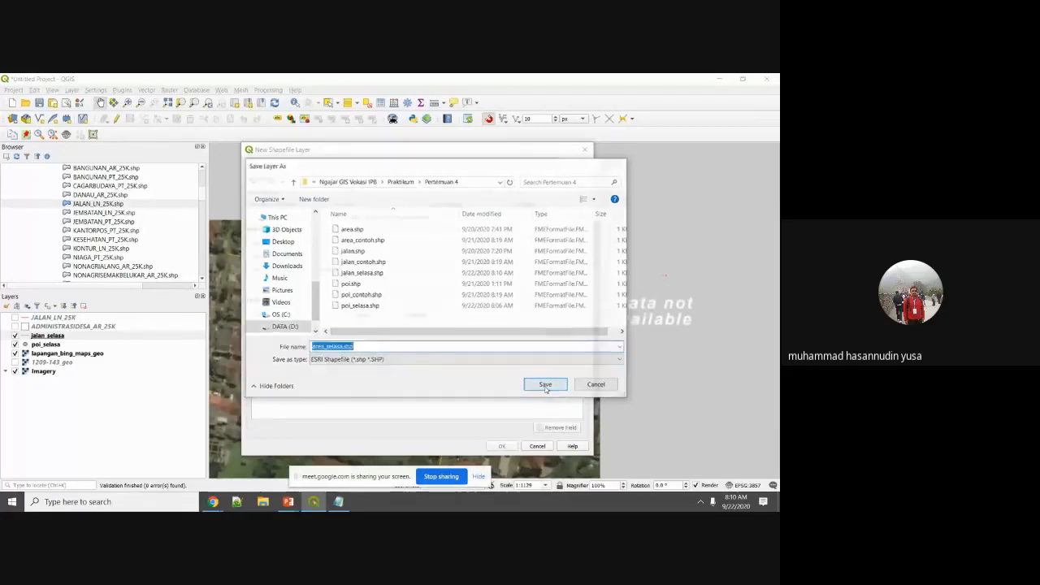
Step: Add the text fields nama and fungsi to the new shapefile's fields and create the layer
{"action": "left_click", "coordinate": [300, 243]}
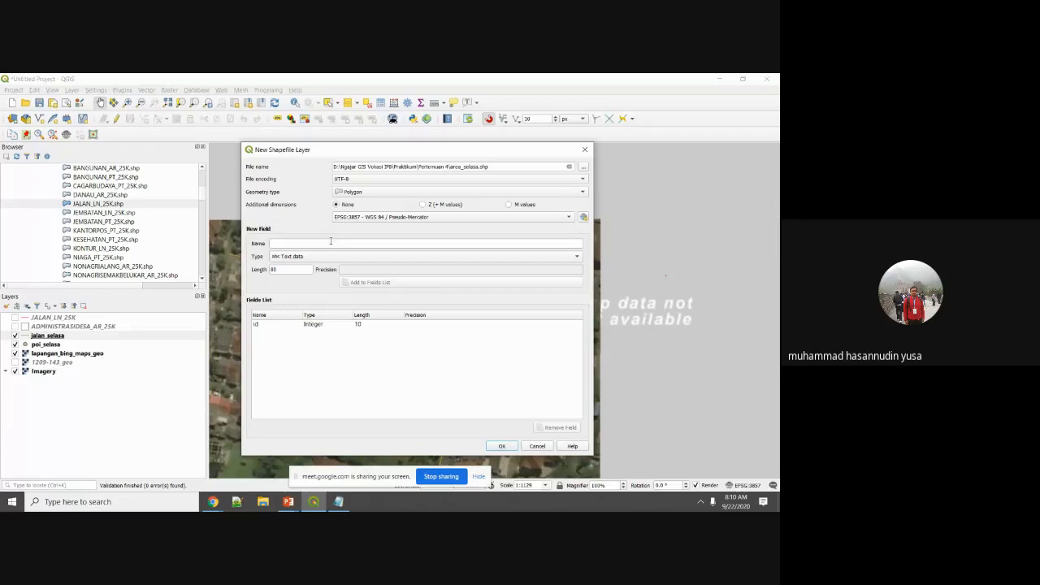
{"action": "type", "text": "l"}
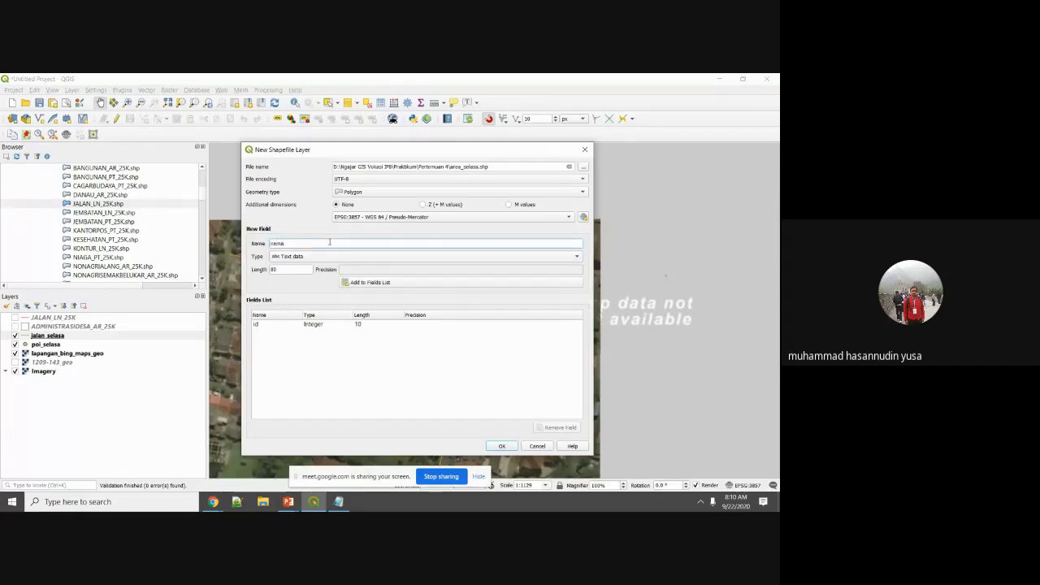
{"action": "left_click", "coordinate": [371, 284]}
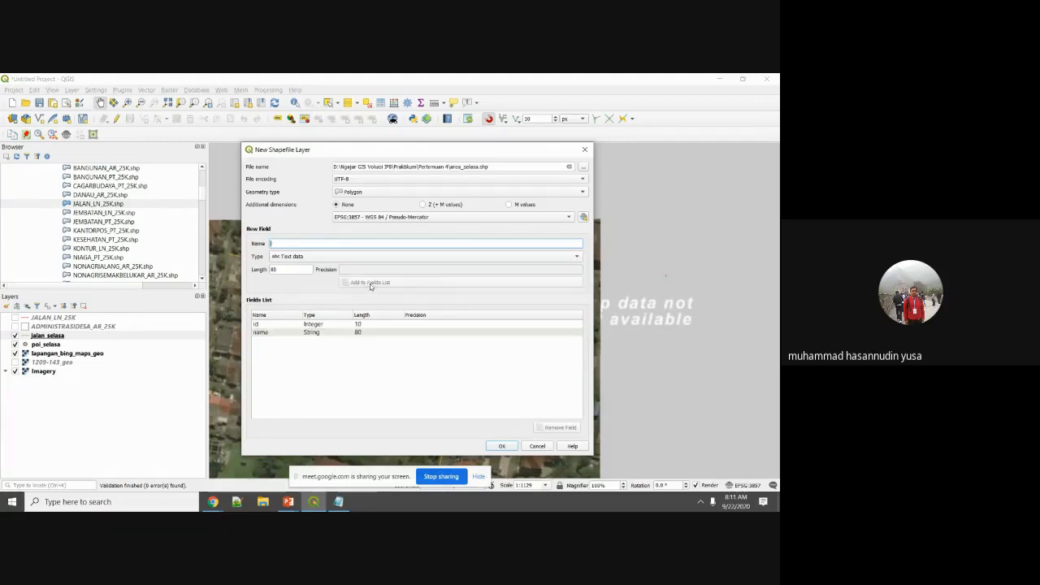
{"action": "type", "text": "lungsi"}
{"action": "left_click", "coordinate": [387, 282]}
{"action": "left_click", "coordinate": [502, 446]}
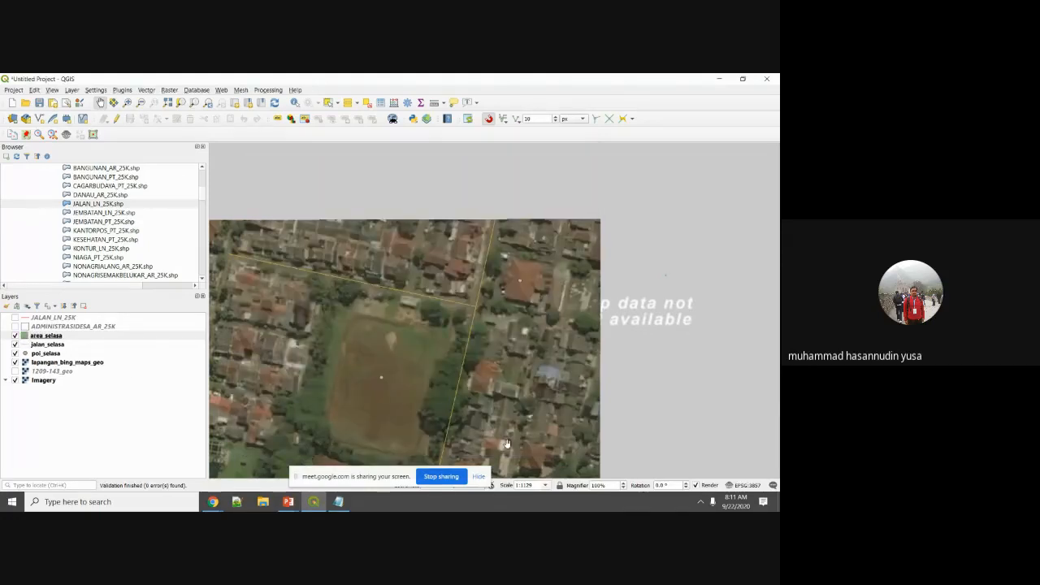
Step: Start editing area_selasa and digitize a polygon around the sports field and its tree border, with several vertices rounding the corners
{"action": "left_click", "coordinate": [37, 336]}
{"action": "left_click", "coordinate": [118, 119]}
{"action": "left_click", "coordinate": [146, 120]}
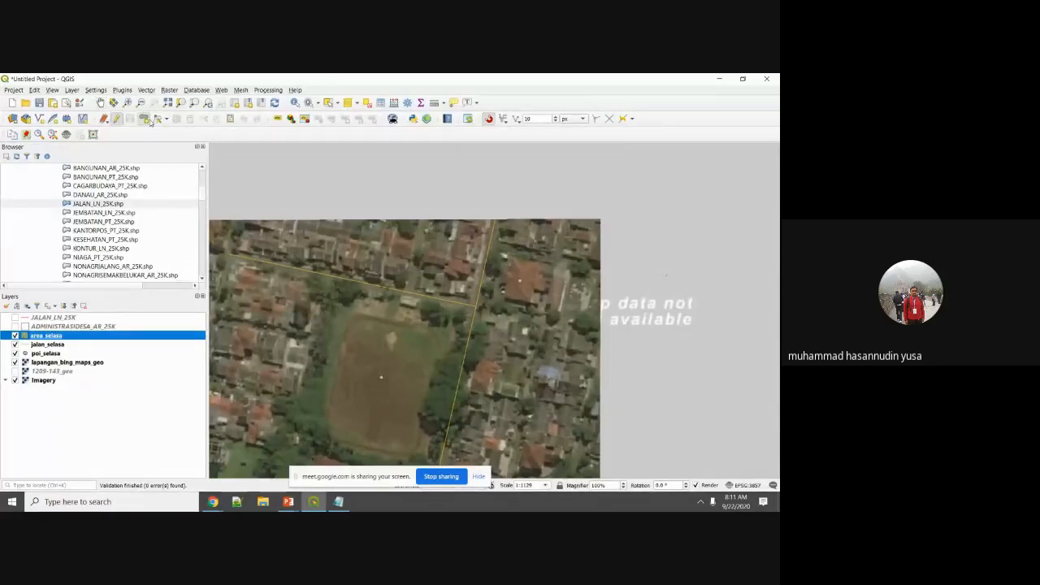
{"action": "scroll", "coordinate": [354, 382], "scroll_direction": "down", "scroll_amount": 1}
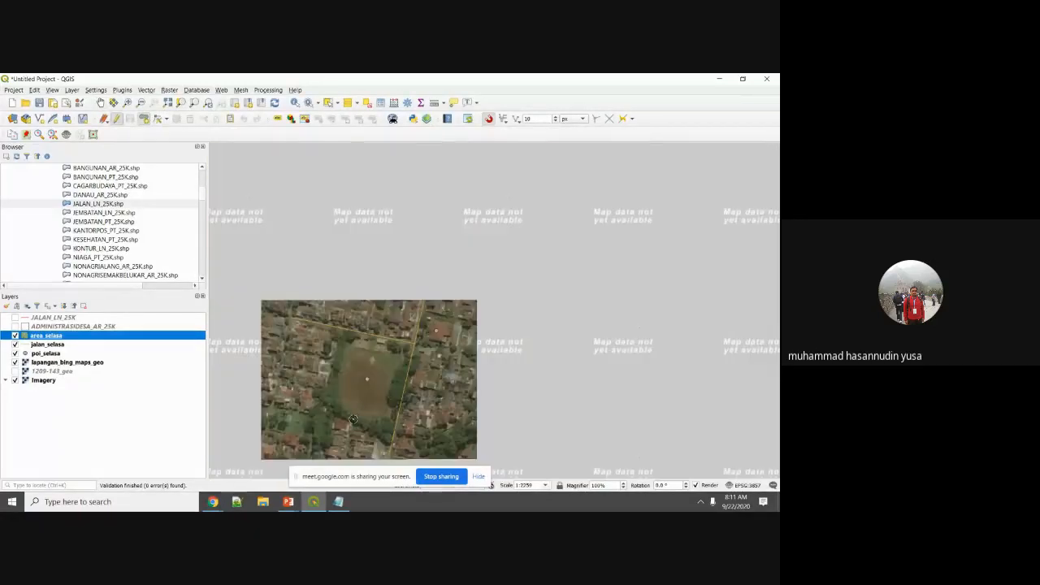
{"action": "scroll", "coordinate": [352, 420], "scroll_direction": "up", "scroll_amount": 1}
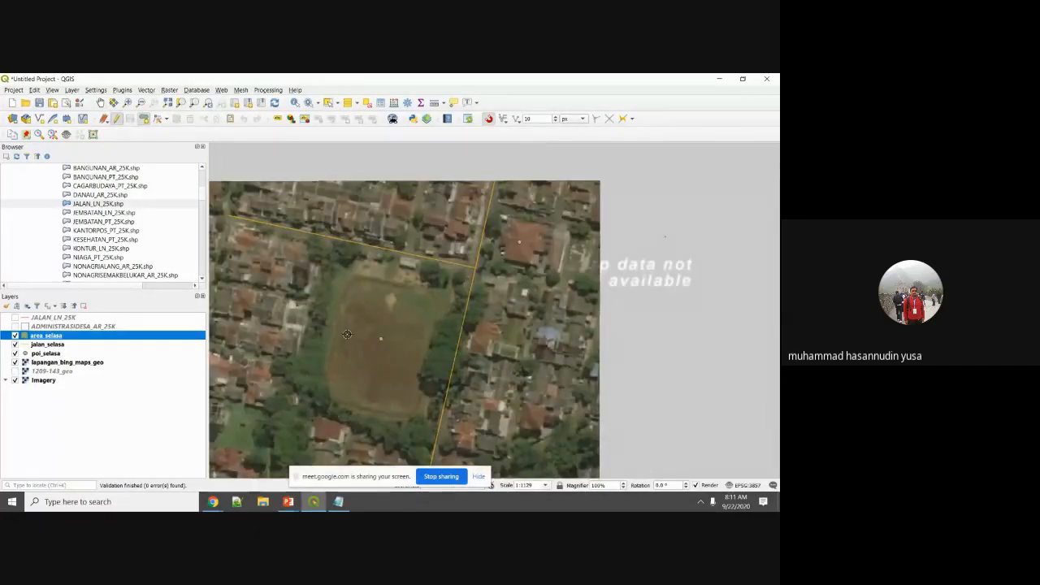
{"action": "left_click", "coordinate": [332, 251]}
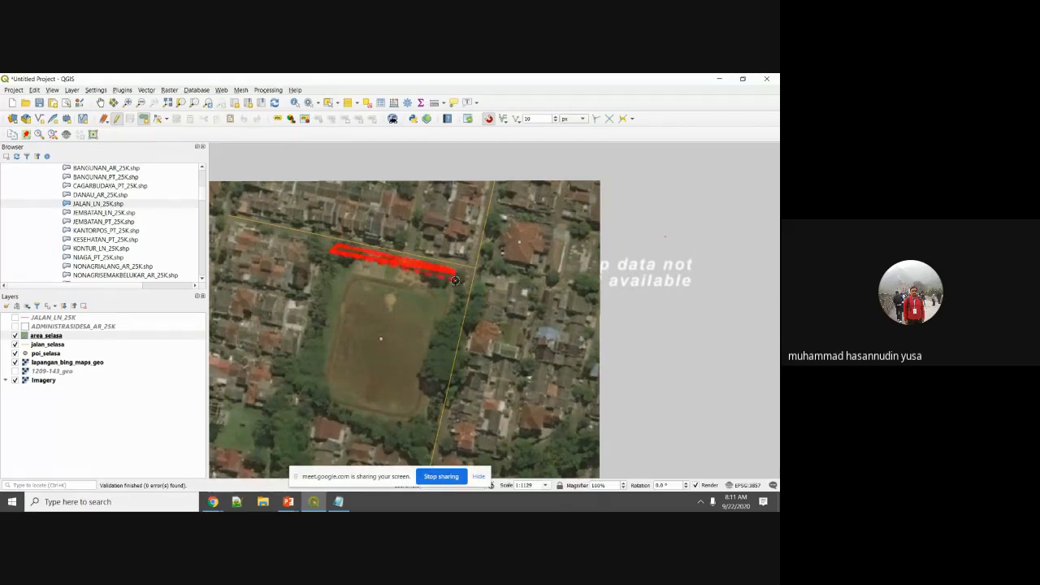
{"action": "left_click", "coordinate": [454, 282]}
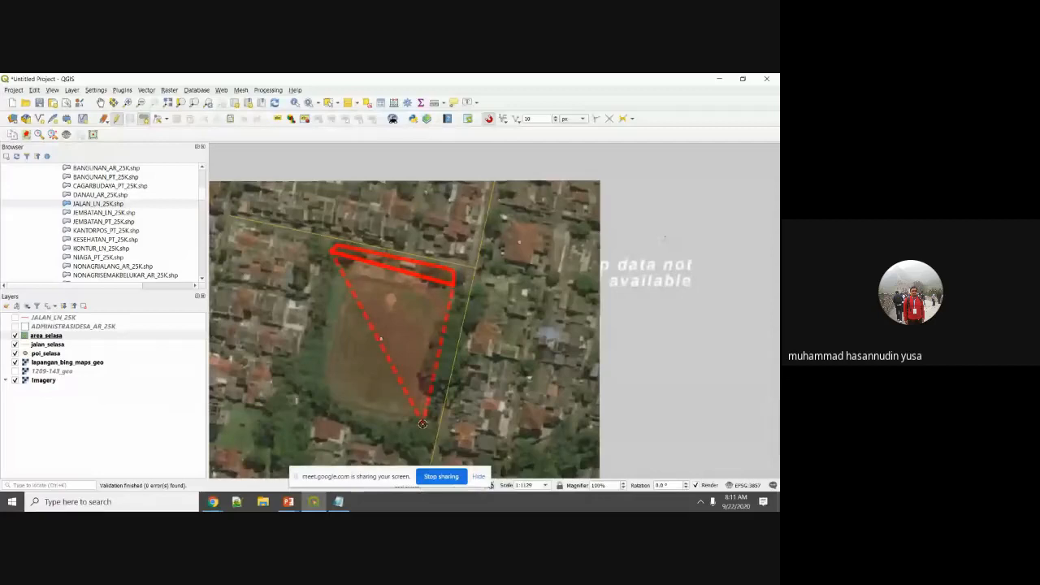
{"action": "left_click", "coordinate": [413, 429]}
{"action": "right_click", "coordinate": [413, 428]}
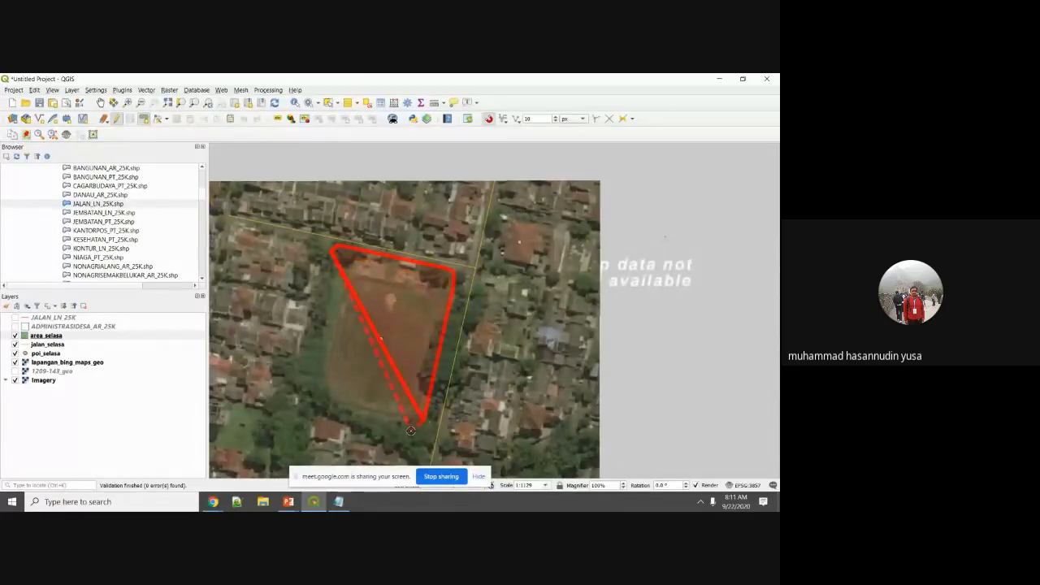
{"action": "left_click", "coordinate": [397, 429]}
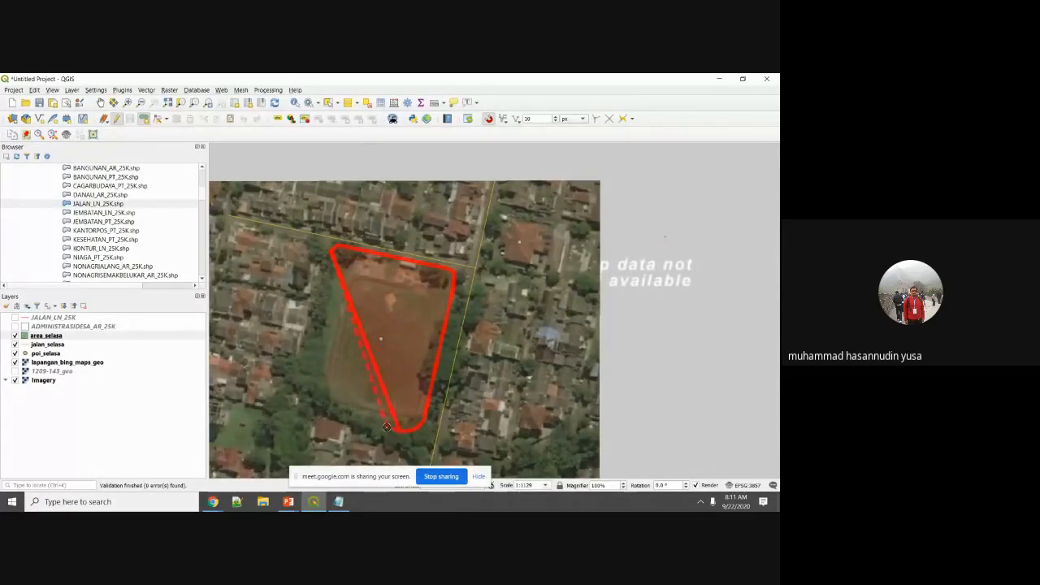
{"action": "left_click", "coordinate": [303, 404]}
{"action": "left_click", "coordinate": [290, 375]}
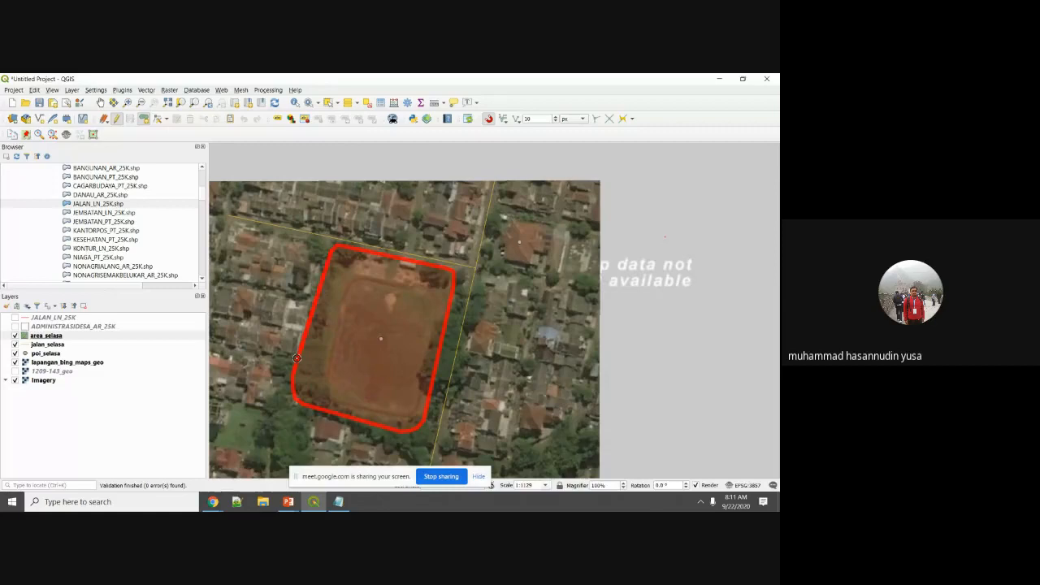
{"action": "right_click", "coordinate": [298, 360]}
Step: Give the sports field polygon id 1, nama Lapangan Arjuna and fungsi Fasum
{"action": "left_click", "coordinate": [379, 288]}
{"action": "type", "text": "1"}
{"action": "left_click", "coordinate": [372, 301]}
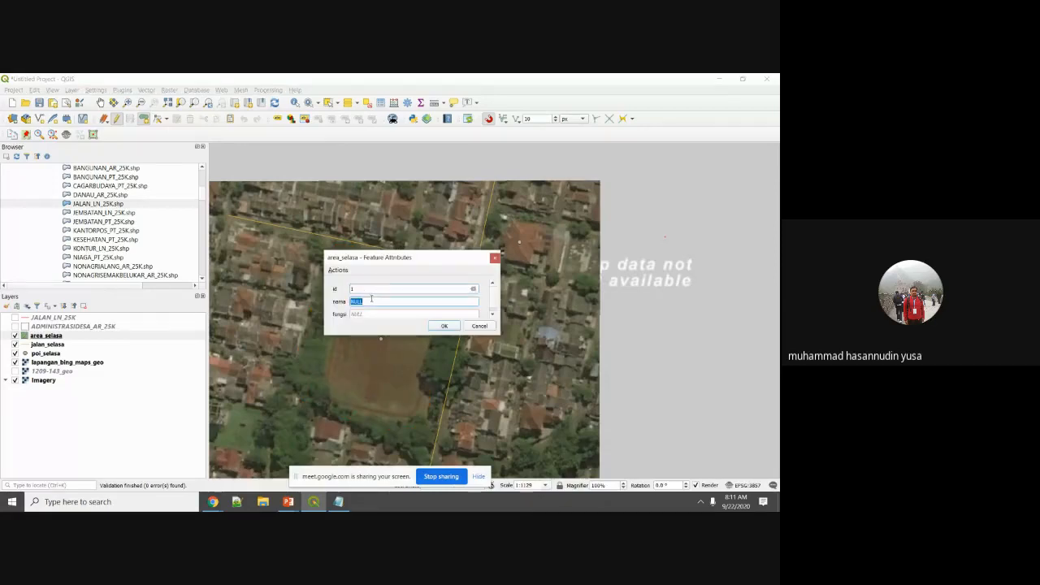
{"action": "type", "text": "Lapangan Arjuna"}
{"action": "key", "text": "Tab"}
{"action": "type", "text": "Fasum"}
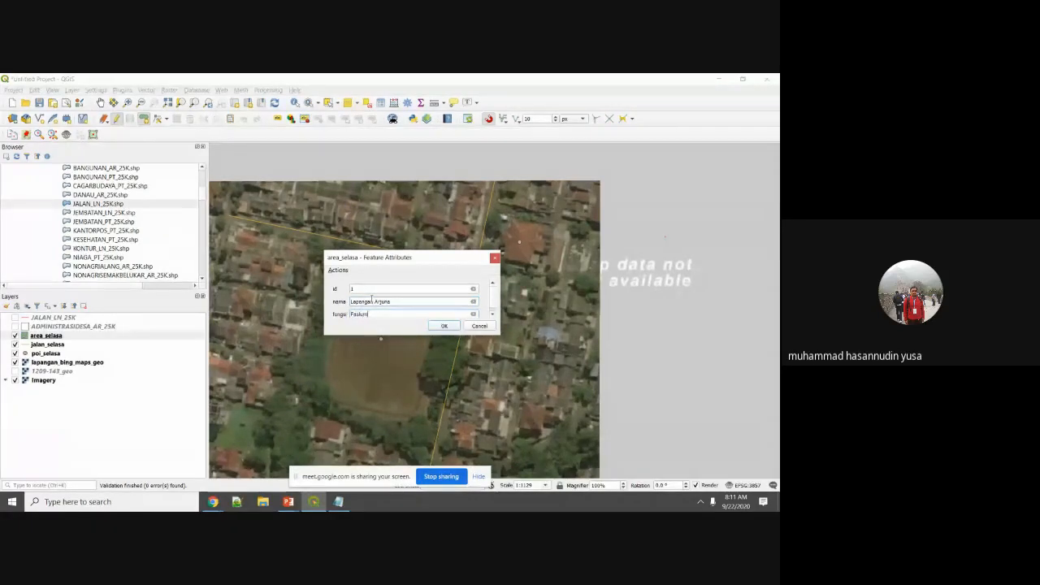
{"action": "left_click", "coordinate": [457, 327]}
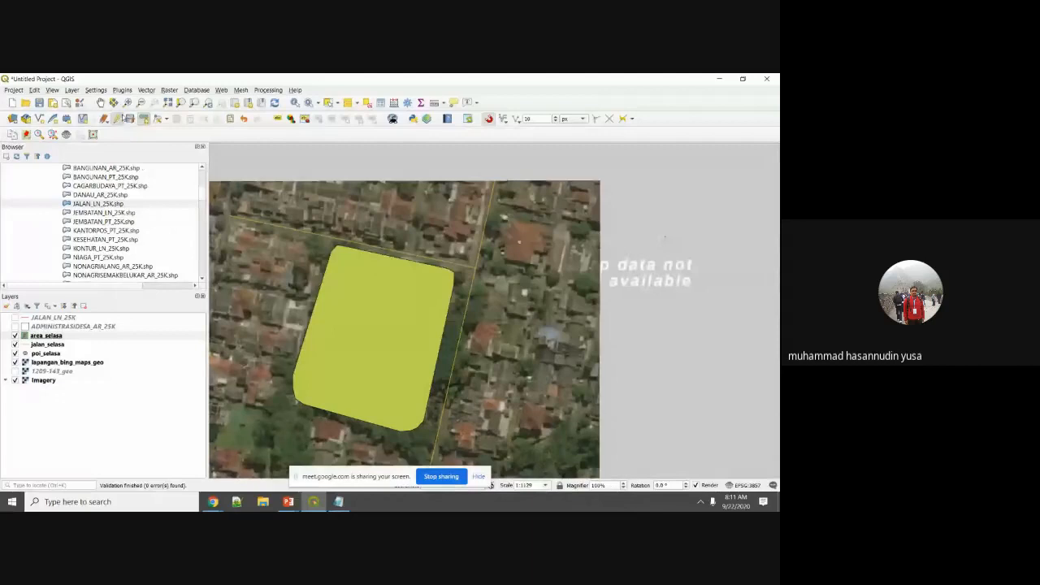
Step: Save the area_selasa edits and shift the three selected vertices of the polygon's southwest corner with the Vertex tool
{"action": "left_click", "coordinate": [130, 120]}
{"action": "left_click", "coordinate": [159, 118]}
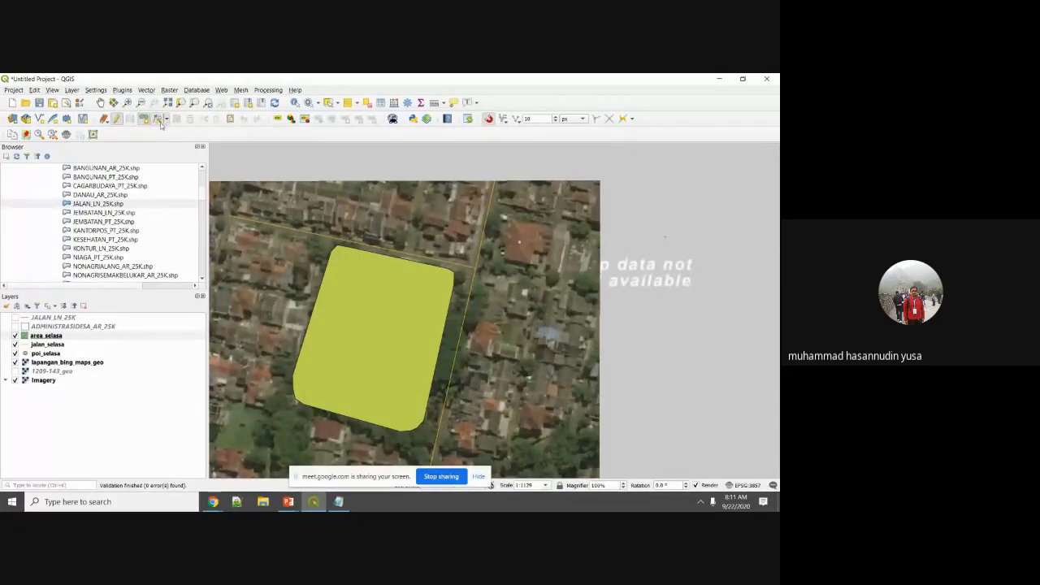
{"action": "left_click_drag", "start_coordinate": [268, 377], "coordinate": [333, 426]}
{"action": "scroll", "coordinate": [277, 433], "scroll_direction": "up", "scroll_amount": 2}
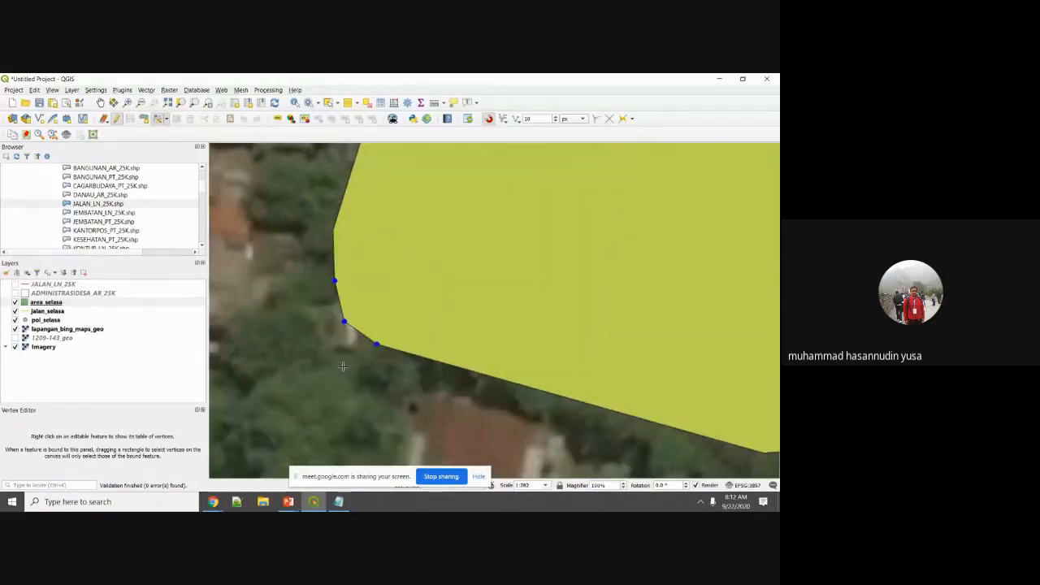
{"action": "left_click", "coordinate": [376, 344]}
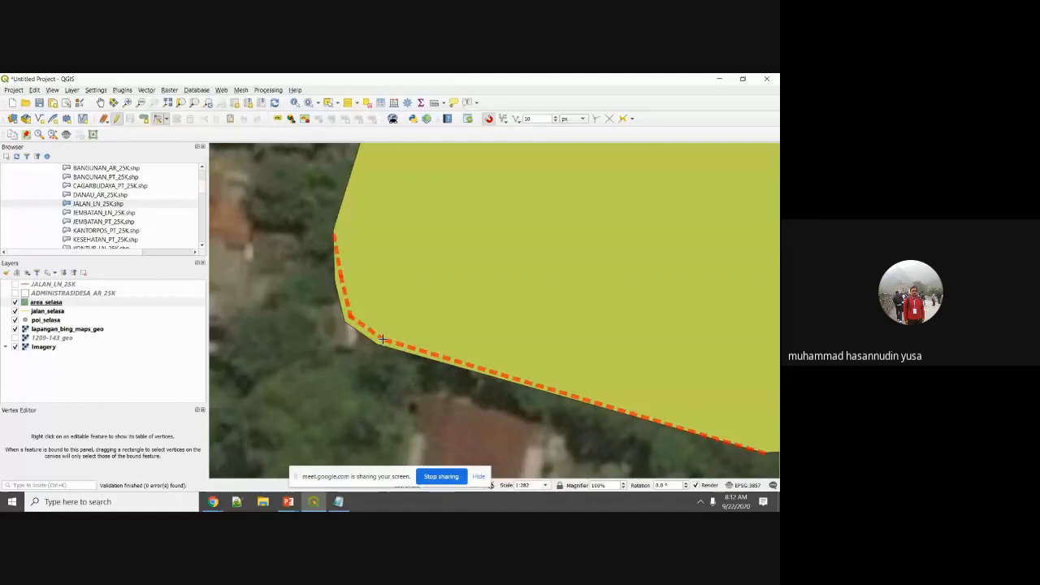
{"action": "left_click", "coordinate": [390, 335]}
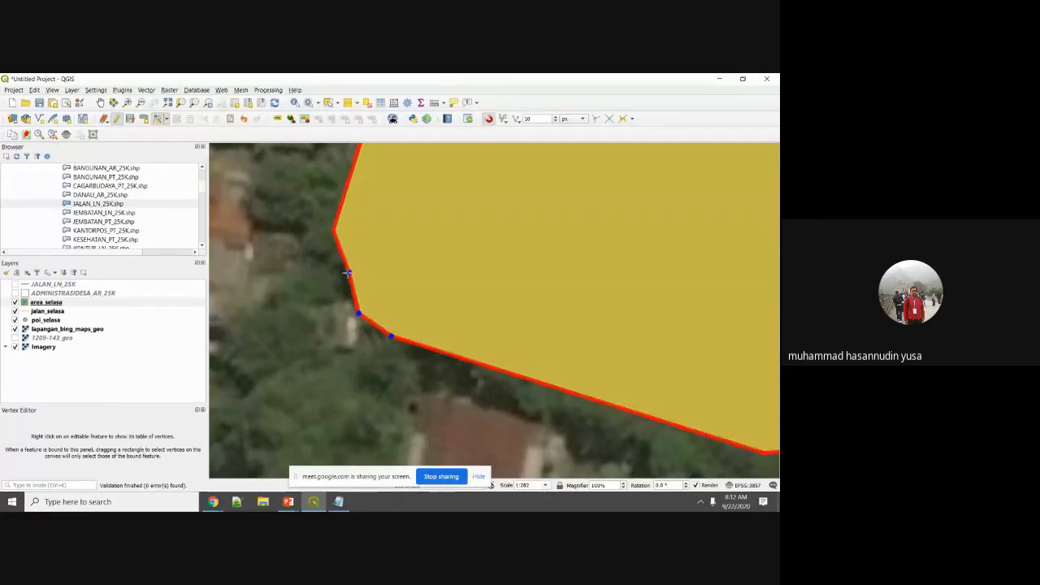
{"action": "left_click", "coordinate": [346, 273]}
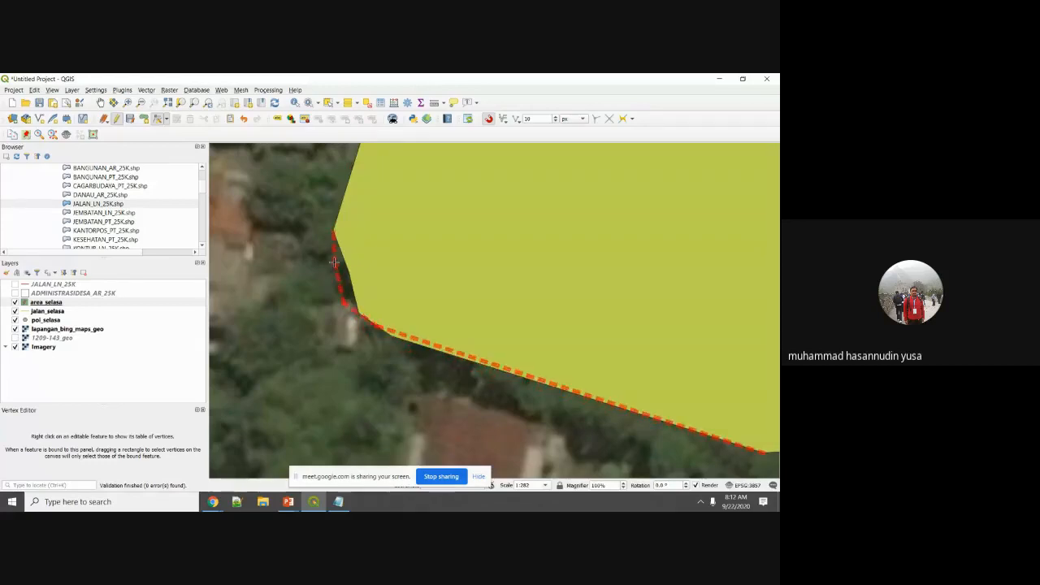
{"action": "left_click", "coordinate": [334, 261]}
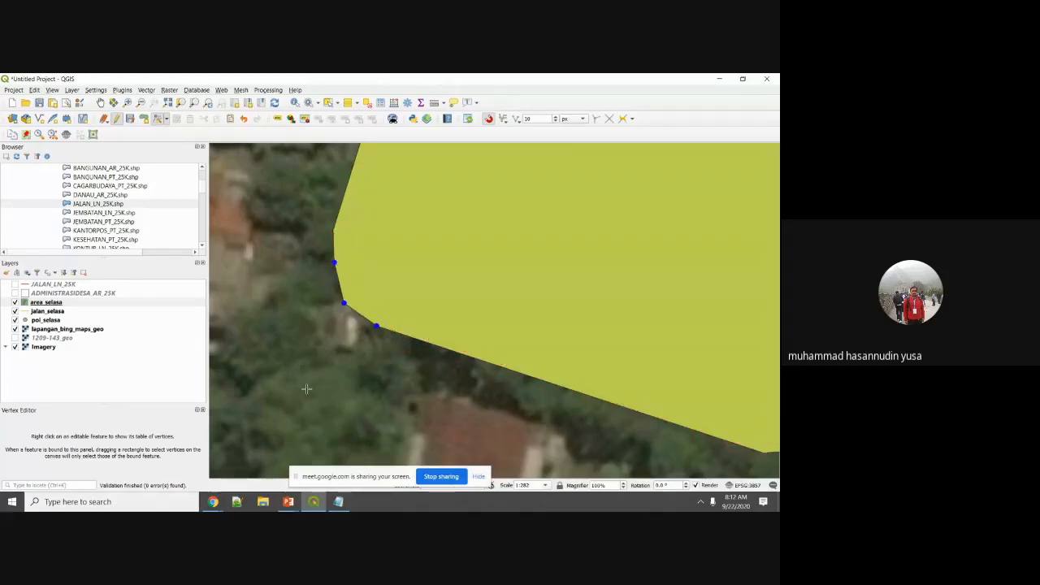
Step: Move the vertices of the field polygon's southeast corner inward to refine its rounded outline
{"action": "scroll", "coordinate": [307, 389], "scroll_direction": "down", "scroll_amount": 2}
{"action": "scroll", "coordinate": [410, 401], "scroll_direction": "up", "scroll_amount": 1}
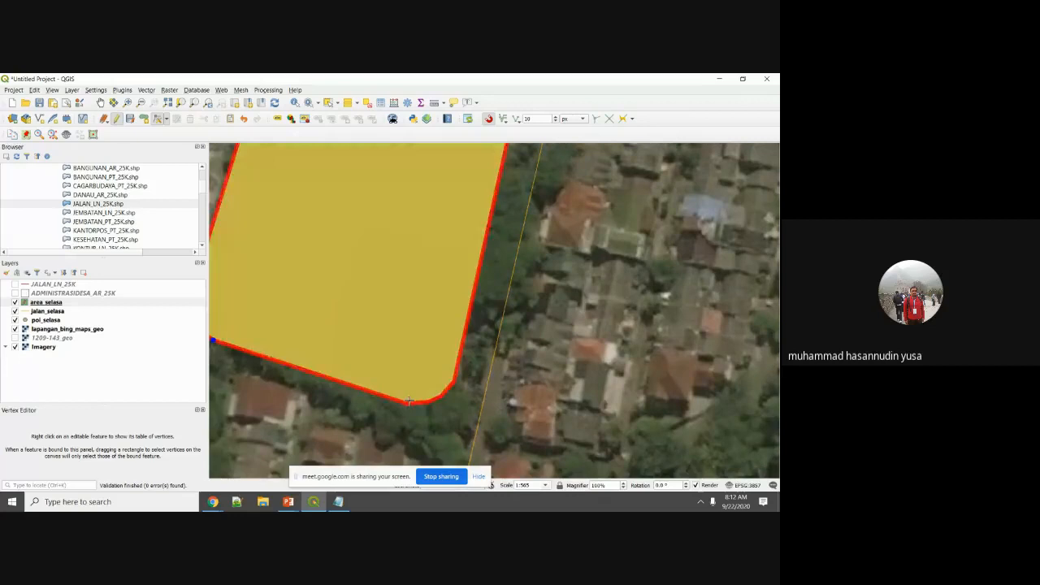
{"action": "left_click", "coordinate": [408, 400]}
{"action": "left_click", "coordinate": [429, 400]}
{"action": "left_click", "coordinate": [428, 402]}
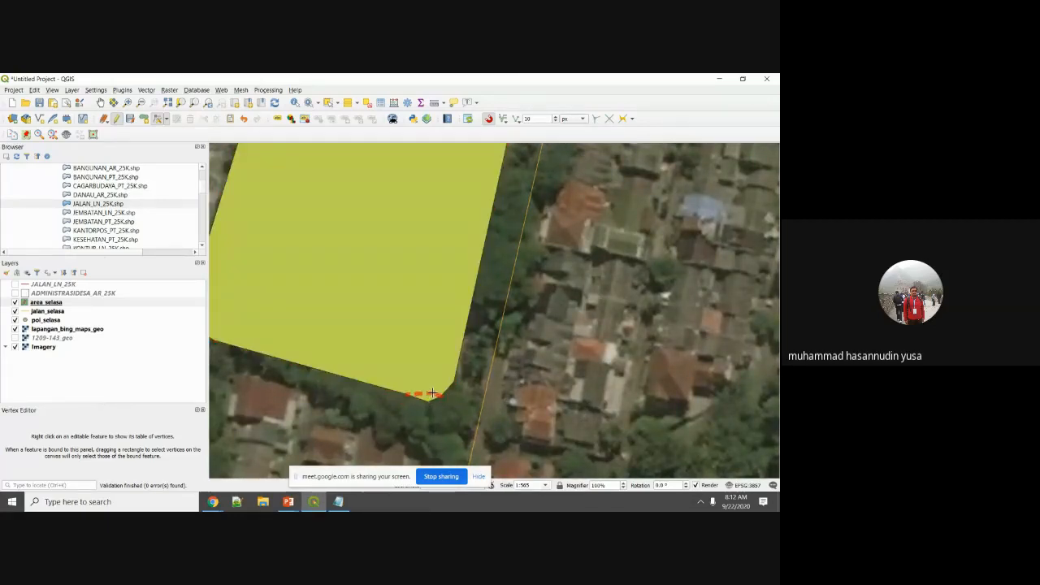
{"action": "left_click", "coordinate": [438, 397]}
{"action": "left_click", "coordinate": [442, 396]}
{"action": "left_click", "coordinate": [444, 391]}
{"action": "left_click", "coordinate": [453, 374]}
{"action": "left_click", "coordinate": [455, 369]}
Step: Reposition the vertices of the field polygon's northeast corner to round it along the road junction
{"action": "scroll", "coordinate": [461, 393], "scroll_direction": "down", "scroll_amount": 2}
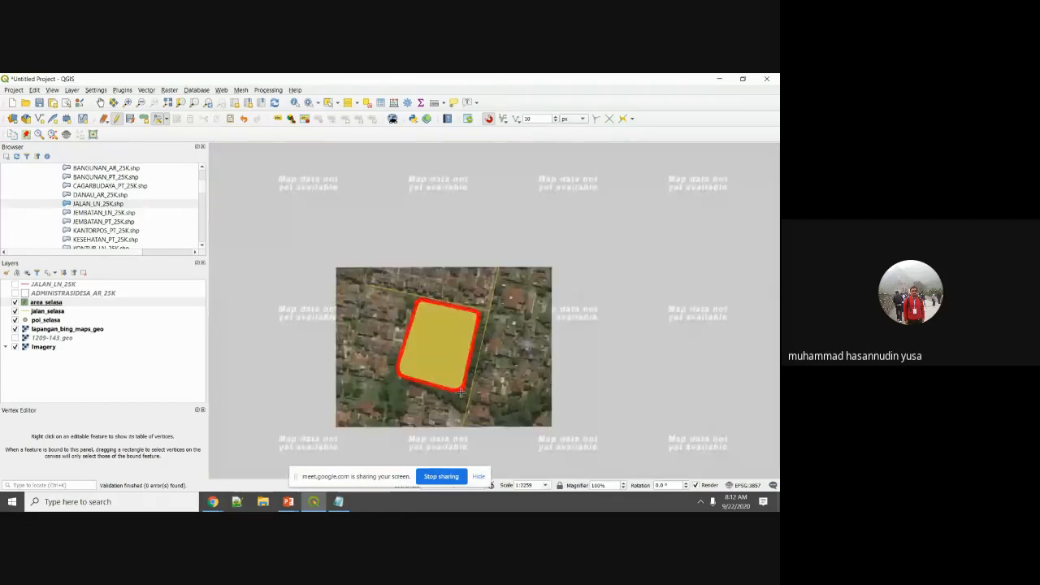
{"action": "scroll", "coordinate": [477, 315], "scroll_direction": "up", "scroll_amount": 2}
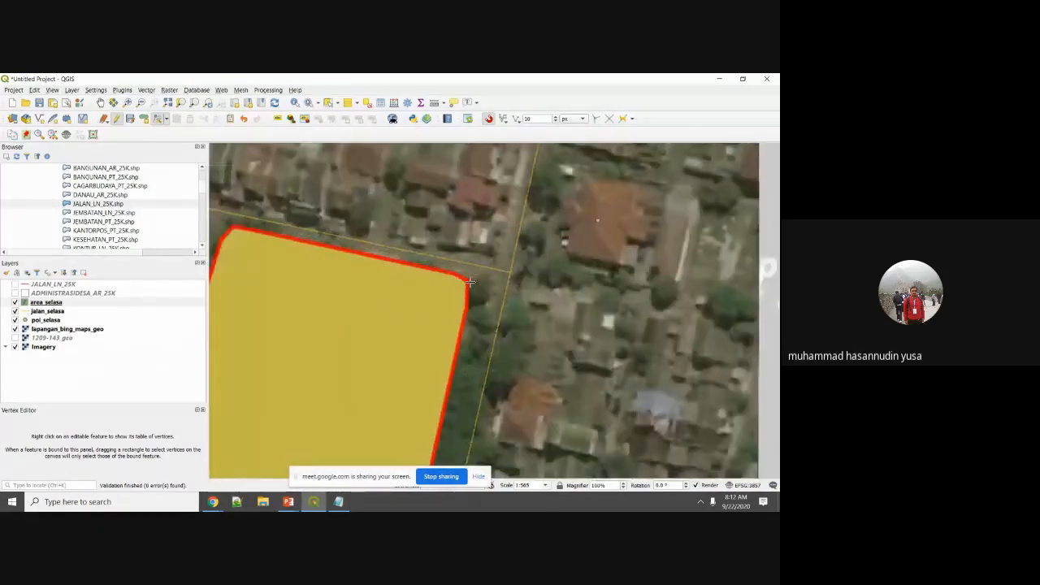
{"action": "scroll", "coordinate": [469, 281], "scroll_direction": "up", "scroll_amount": 1}
{"action": "left_click", "coordinate": [433, 269]}
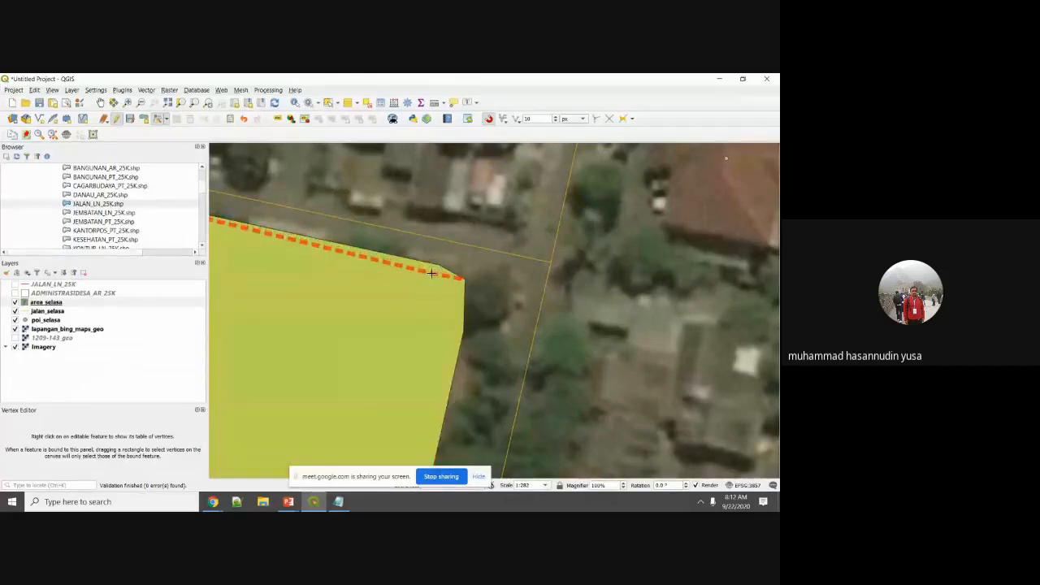
{"action": "left_click", "coordinate": [434, 273]}
{"action": "left_click", "coordinate": [465, 280]}
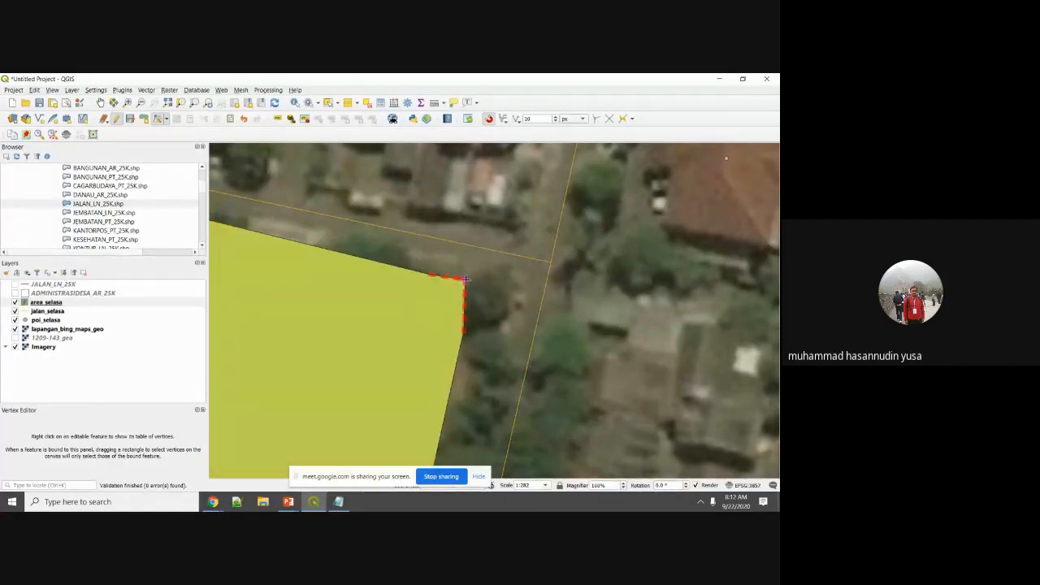
{"action": "left_click", "coordinate": [462, 329]}
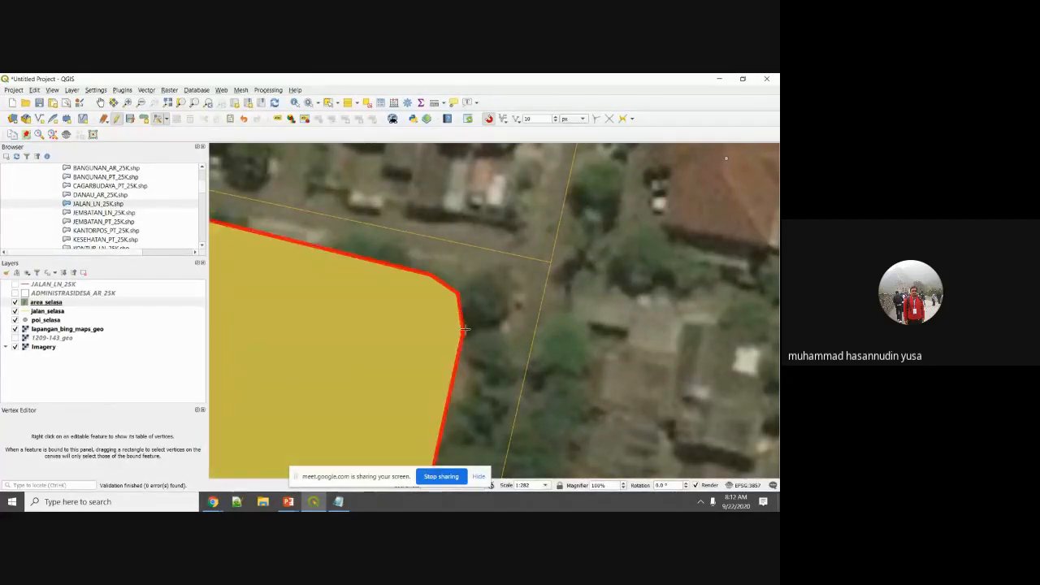
{"action": "scroll", "coordinate": [468, 336], "scroll_direction": "down", "scroll_amount": 2}
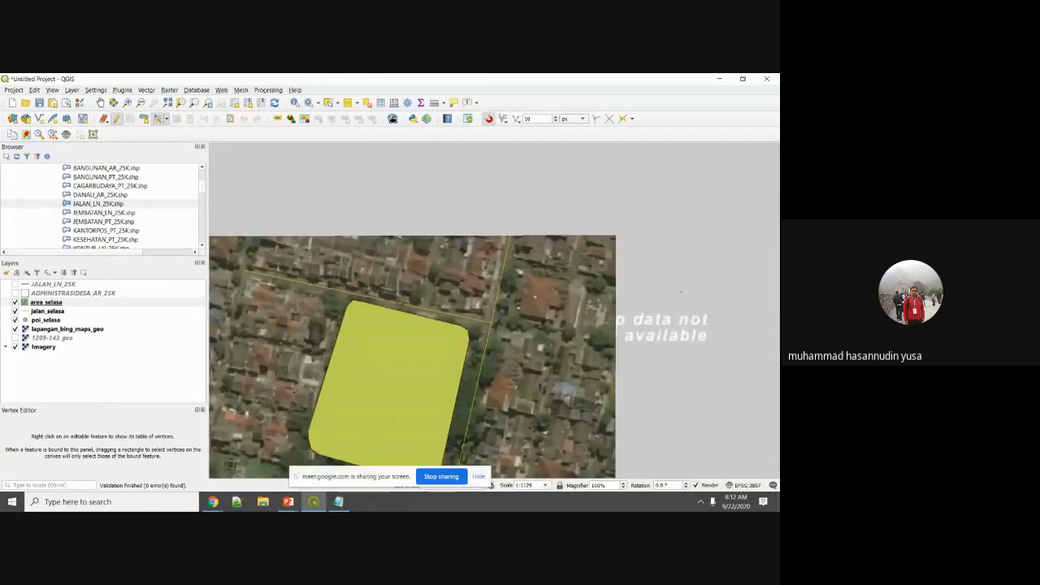
Step: Change the field polygon's fungsi value to Fasilitas Umum in the area_selasa attribute table
{"action": "right_click", "coordinate": [54, 304]}
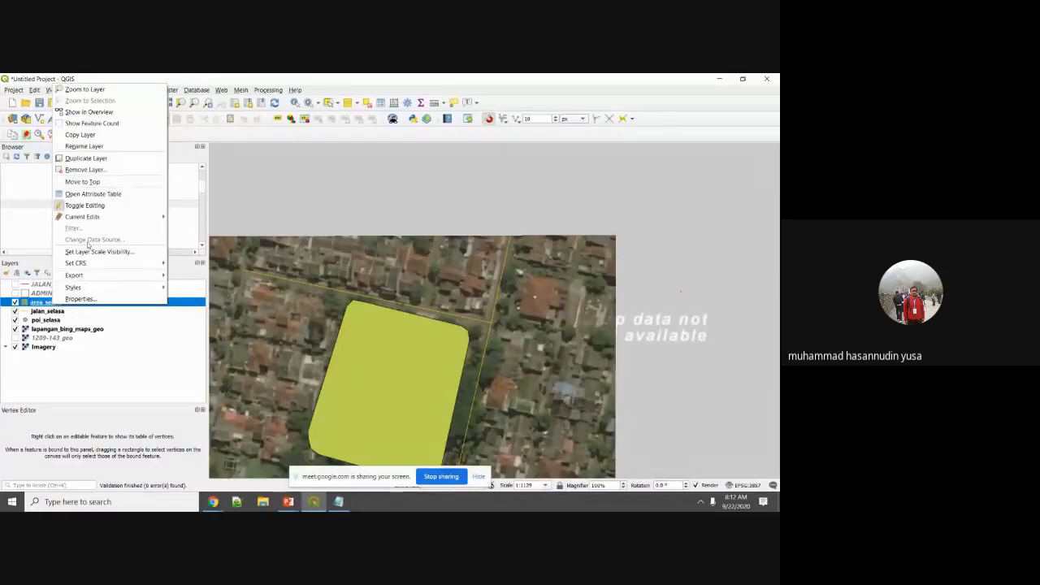
{"action": "left_click", "coordinate": [93, 194]}
{"action": "left_click", "coordinate": [470, 246]}
{"action": "key", "text": "BackSpace"}
{"action": "key", "text": "BackSpace"}
{"action": "key", "text": "BackSpace"}
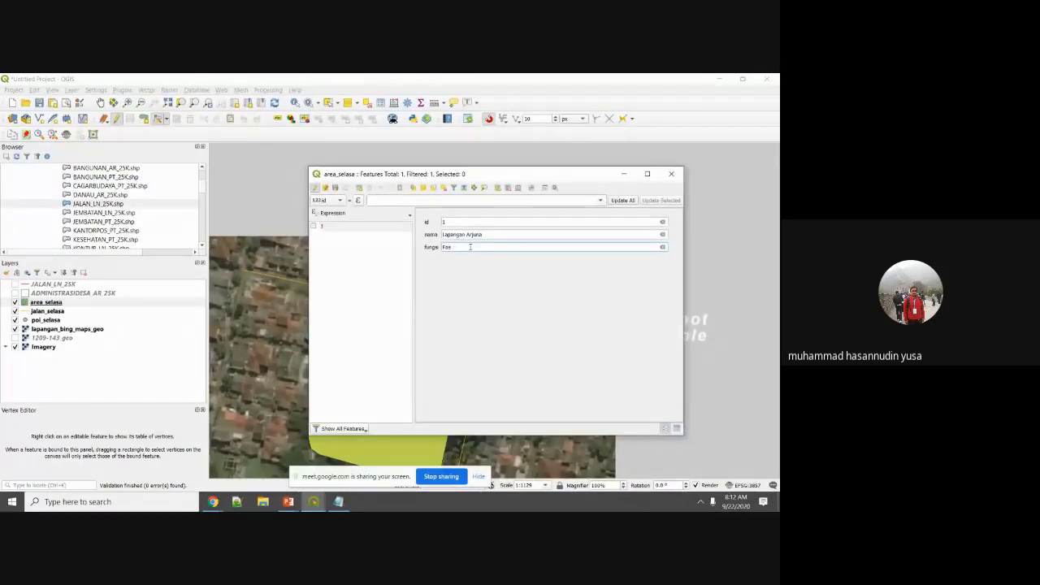
{"action": "type", "text": "ilitas Umum"}
{"action": "left_click", "coordinate": [671, 173]}
Step: Stop editing area_selasa and order the layers with poi_selasa above jalan_selasa and area_selasa beneath them
{"action": "scroll", "coordinate": [337, 410], "scroll_direction": "down", "scroll_amount": 1}
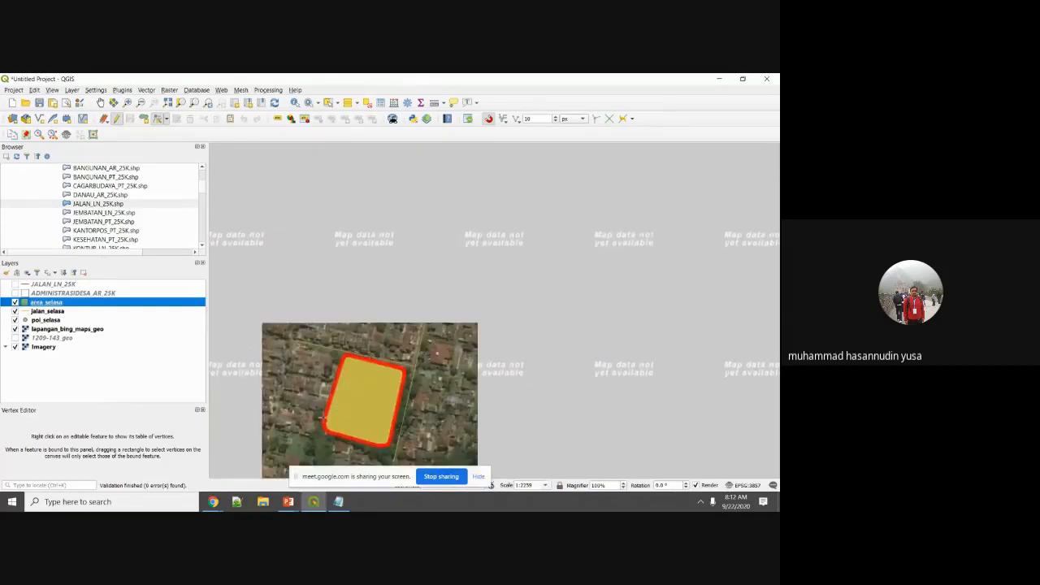
{"action": "left_click_drag", "start_coordinate": [37, 309], "coordinate": [40, 350]}
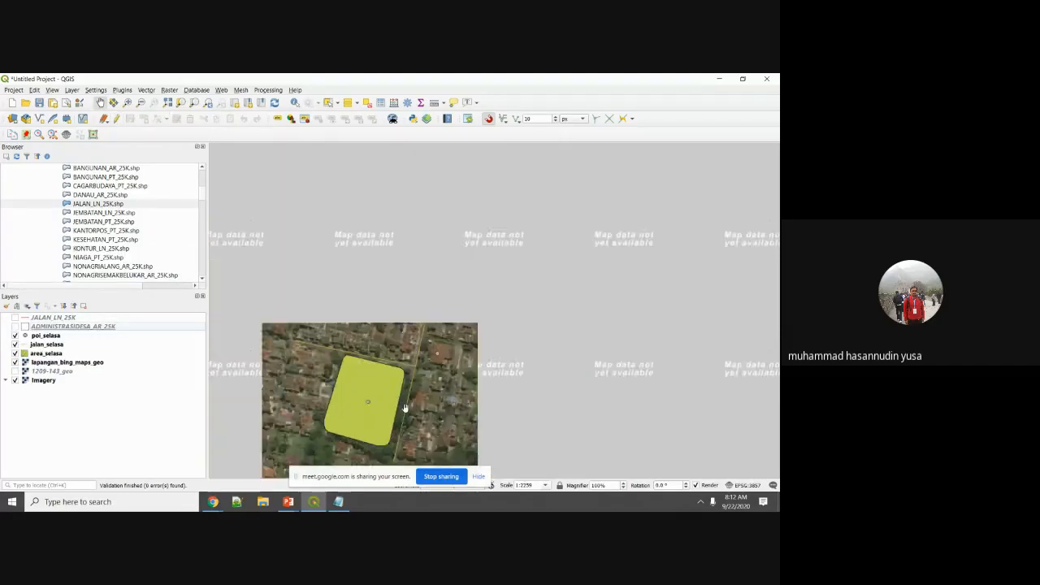
{"action": "scroll", "coordinate": [405, 410], "scroll_direction": "up", "scroll_amount": 1}
{"action": "left_click_drag", "start_coordinate": [405, 409], "coordinate": [507, 316]}
{"action": "left_click_drag", "start_coordinate": [433, 369], "coordinate": [487, 331]}
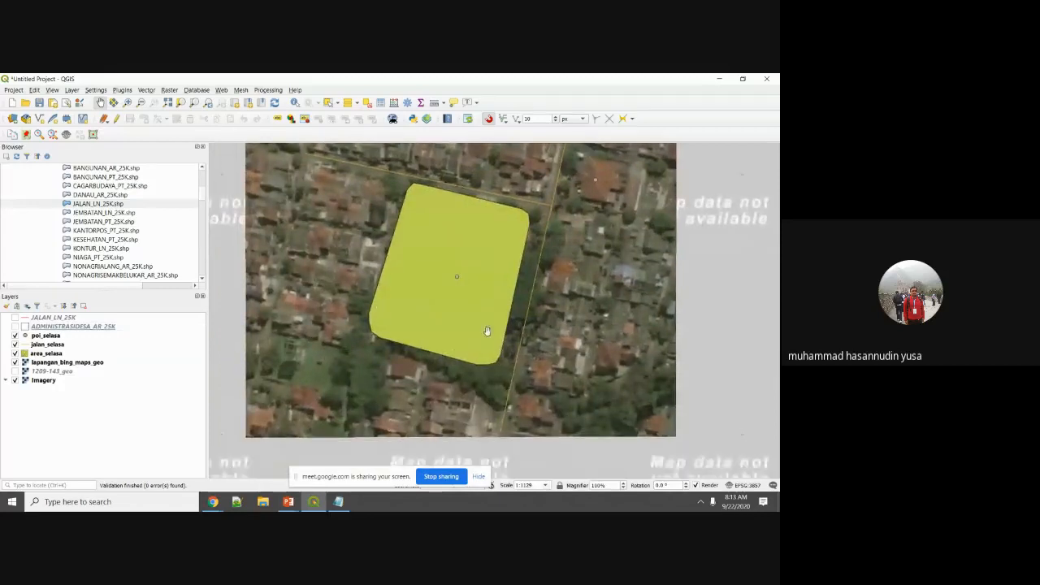
{"action": "scroll", "coordinate": [566, 290], "scroll_direction": "down", "scroll_amount": 1}
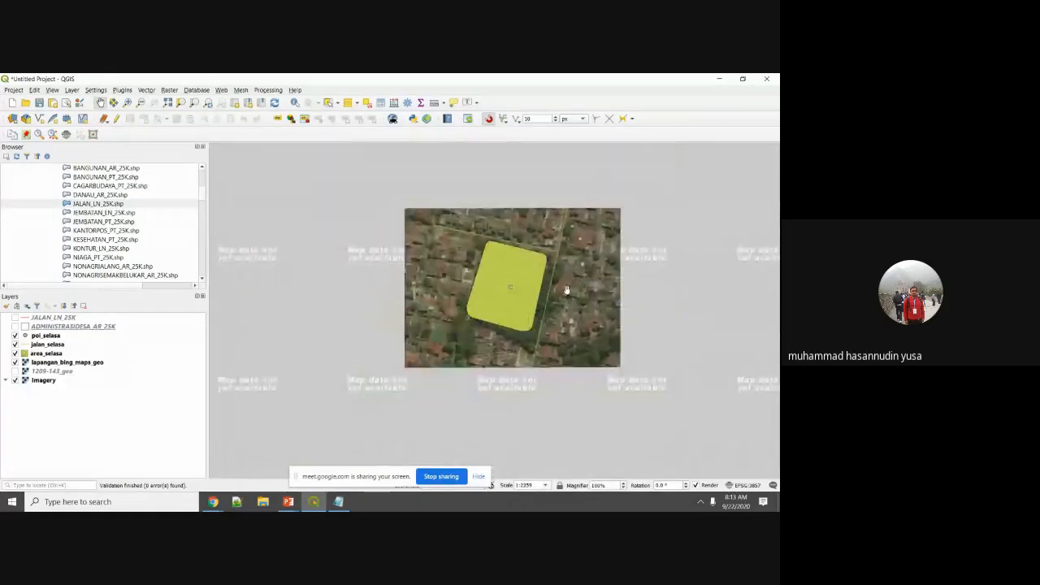
{"action": "scroll", "coordinate": [566, 290], "scroll_direction": "up", "scroll_amount": 1}
{"action": "left_click_drag", "start_coordinate": [561, 284], "coordinate": [538, 300]}
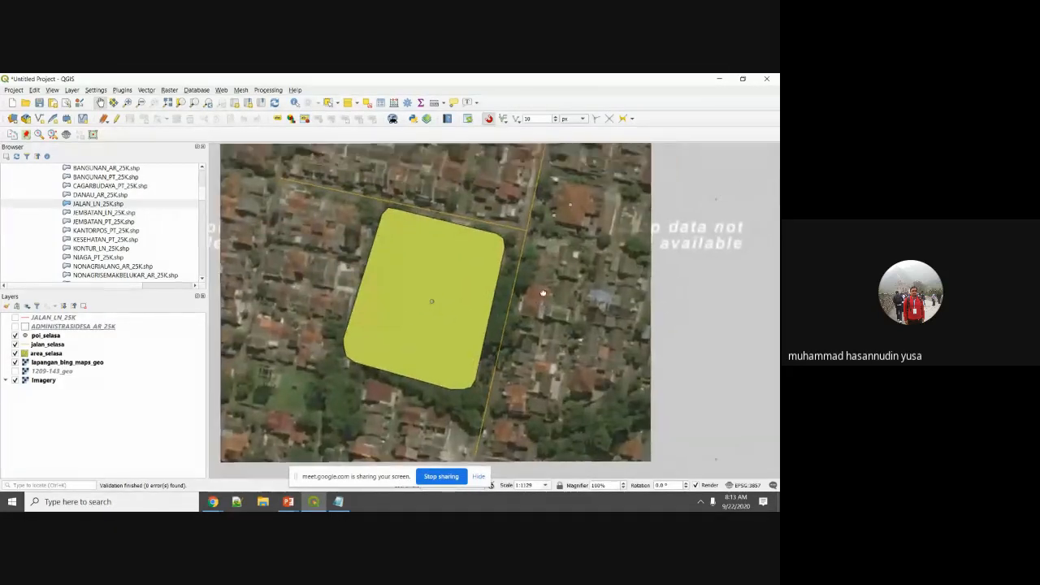
Step: Change the poi_selasa symbol to an SVG marker with the amenity_library image and apply it
{"action": "left_click", "coordinate": [47, 336]}
{"action": "right_click", "coordinate": [49, 339]}
{"action": "left_click", "coordinate": [105, 322]}
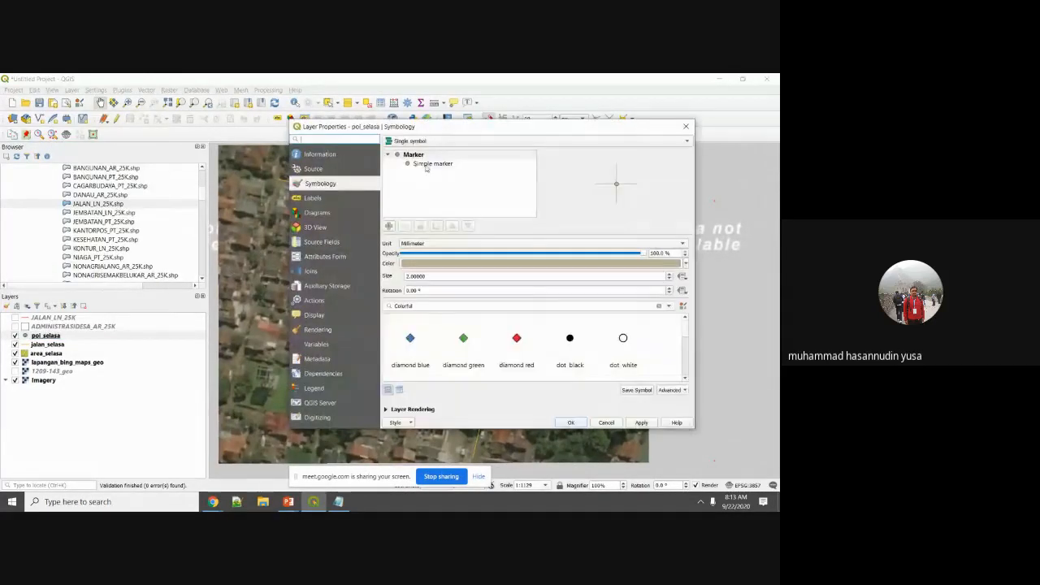
{"action": "left_click", "coordinate": [431, 163]}
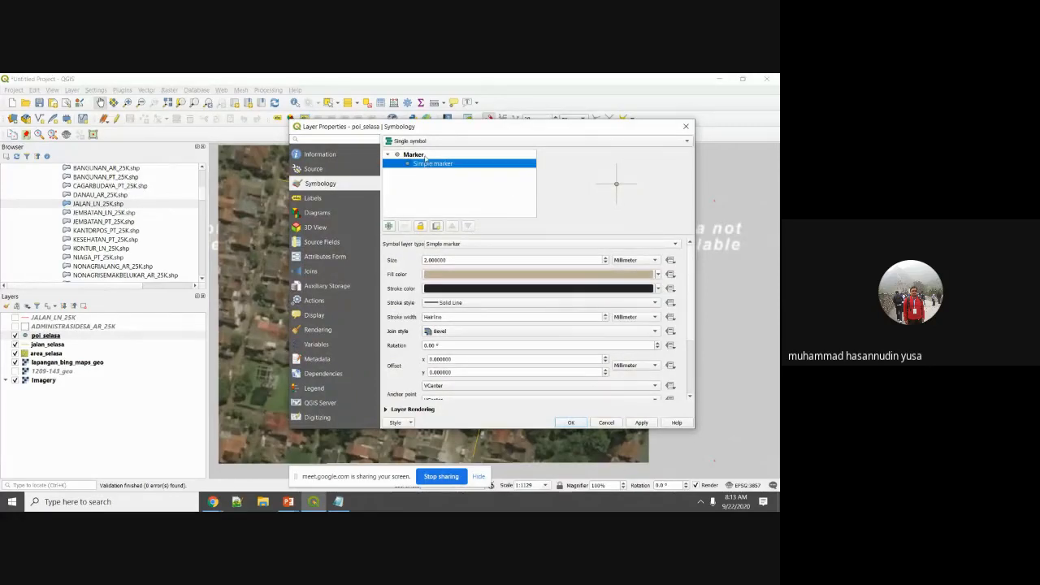
{"action": "left_click", "coordinate": [484, 245]}
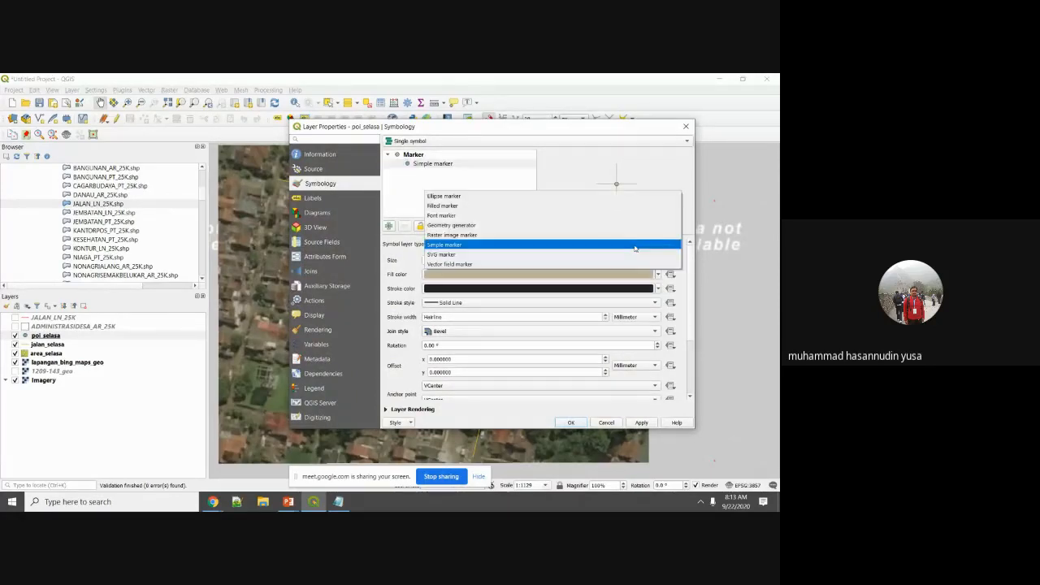
{"action": "left_click", "coordinate": [440, 255]}
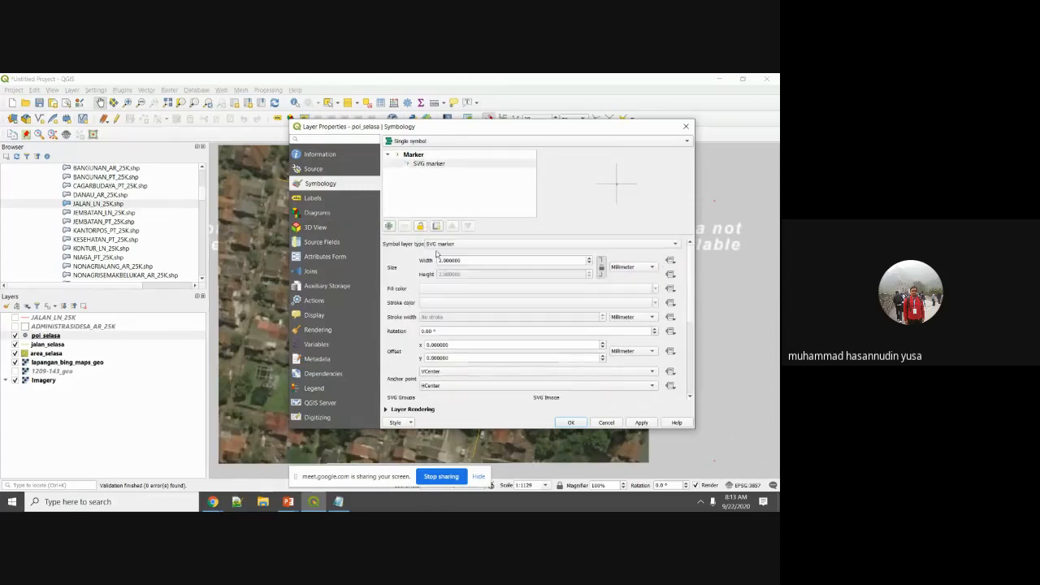
{"action": "scroll", "coordinate": [693, 301], "scroll_direction": "down", "scroll_amount": 5}
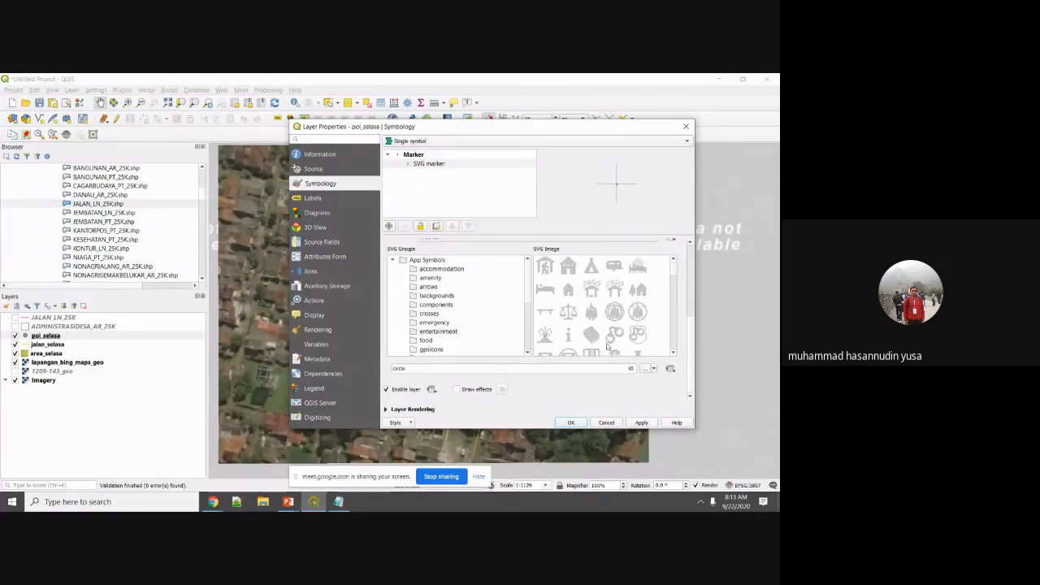
{"action": "left_click", "coordinate": [592, 338]}
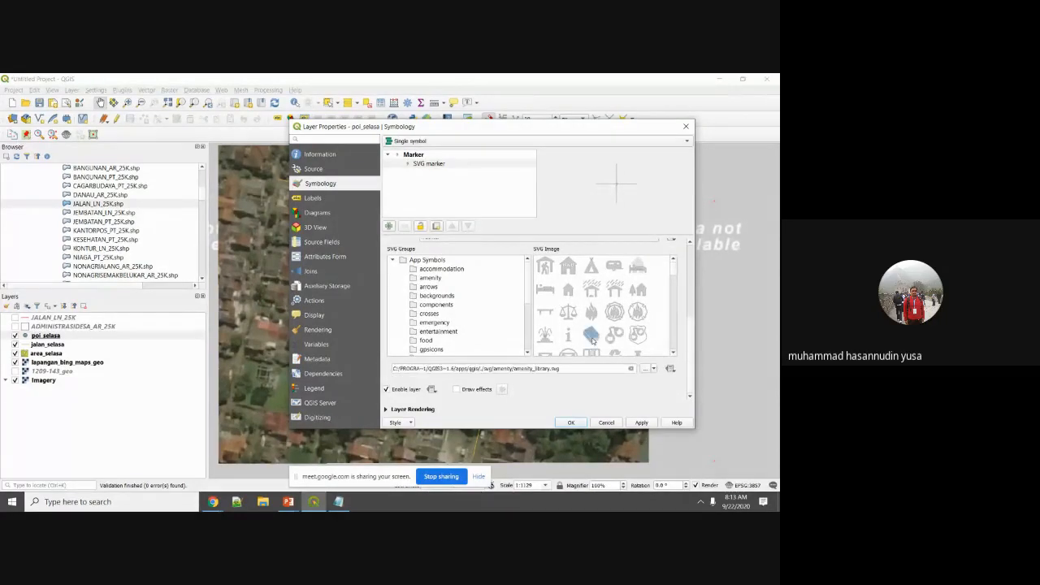
{"action": "left_click", "coordinate": [642, 422]}
{"action": "left_click", "coordinate": [572, 423]}
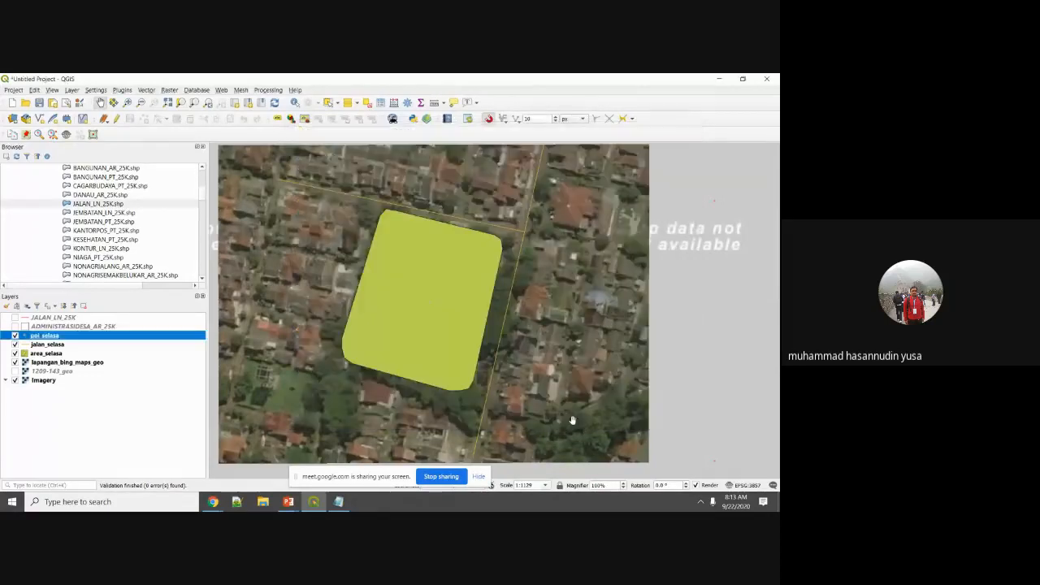
Step: Reopen the poi_selasa symbology and choose the diamond red preset as its marker
{"action": "right_click", "coordinate": [41, 337]}
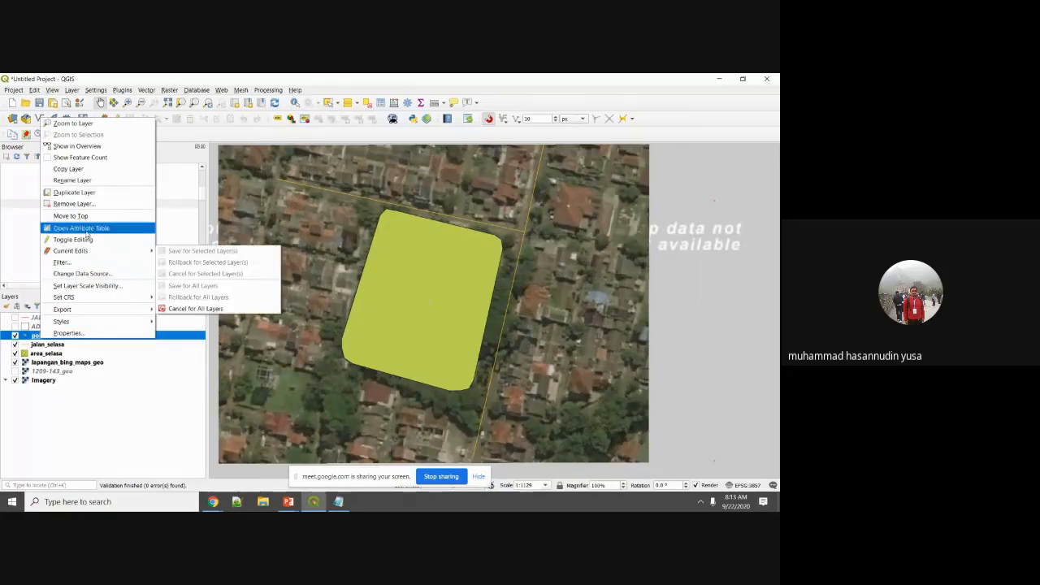
{"action": "left_click", "coordinate": [62, 333]}
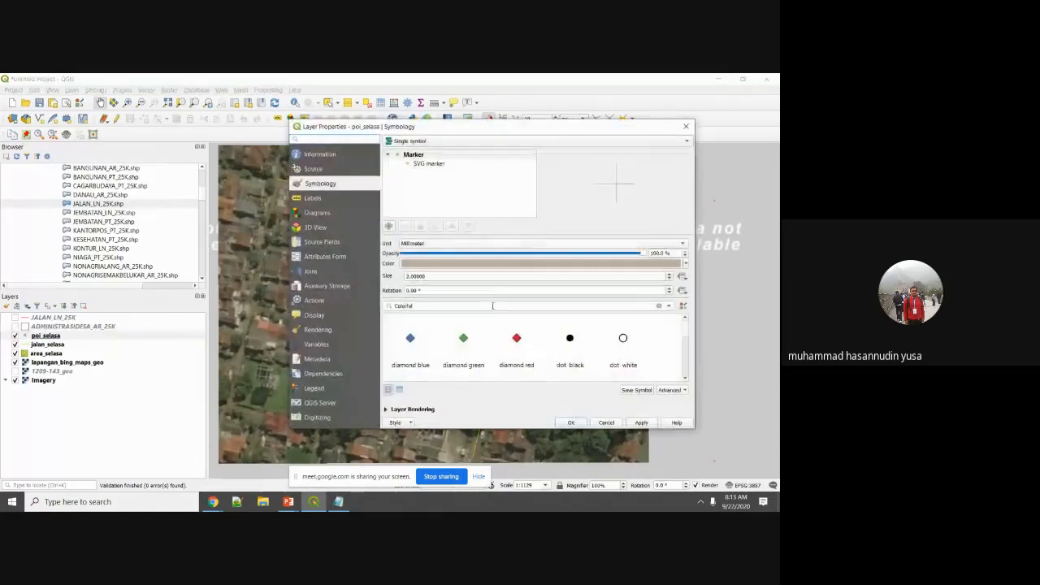
{"action": "left_click", "coordinate": [463, 351]}
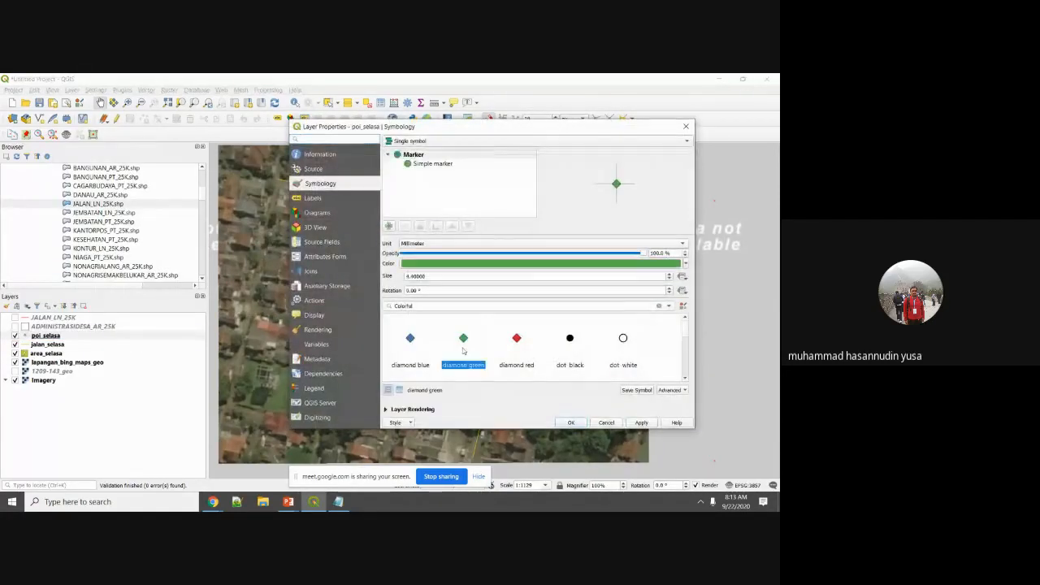
{"action": "left_click", "coordinate": [517, 342]}
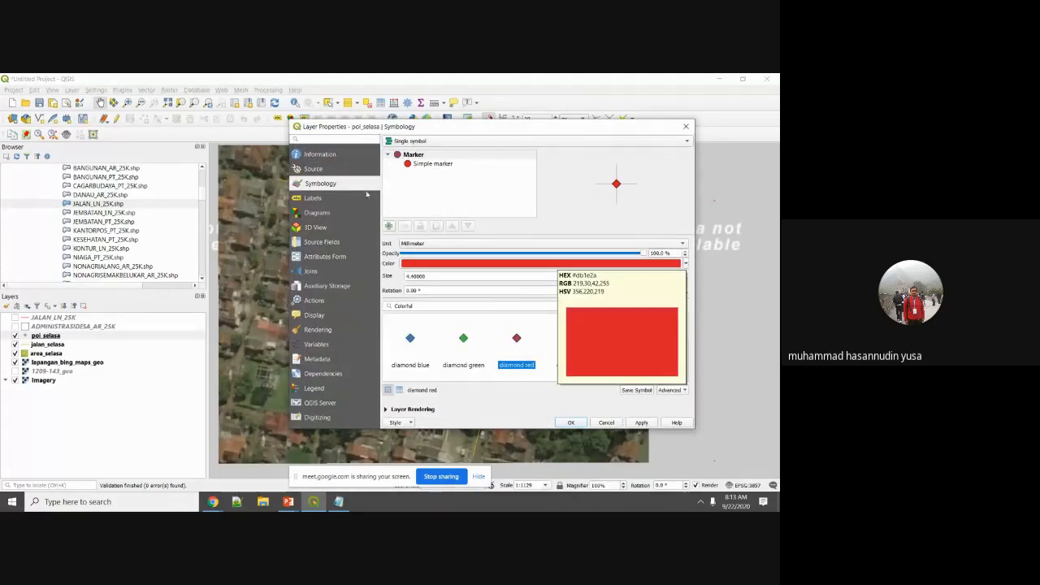
Step: Switch the poi_selasa symbology to Categorized on the kategori column and classify its values
{"action": "left_click", "coordinate": [444, 143]}
{"action": "left_click", "coordinate": [442, 151]}
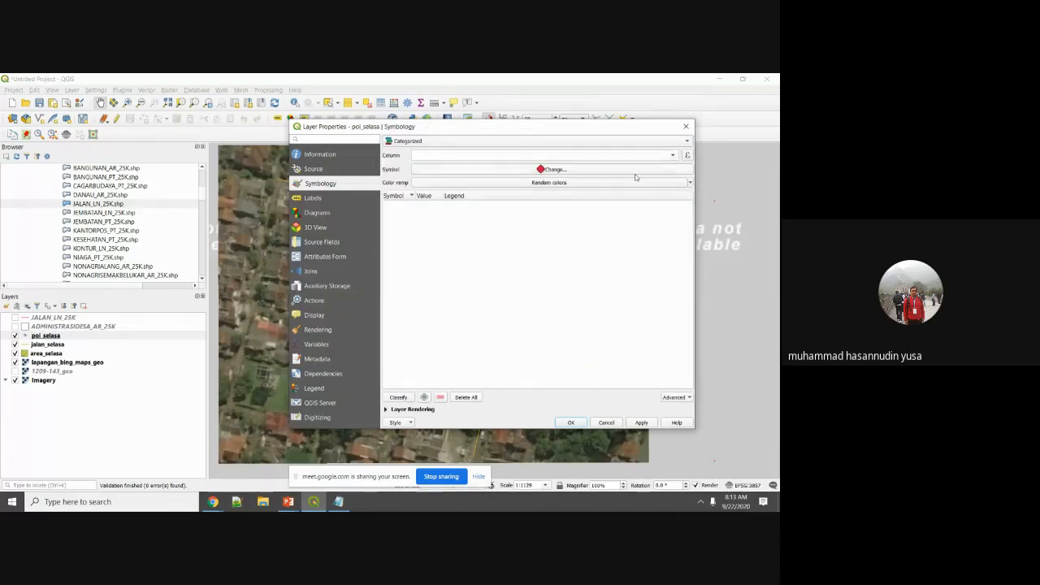
{"action": "left_click", "coordinate": [669, 157]}
{"action": "left_click", "coordinate": [632, 191]}
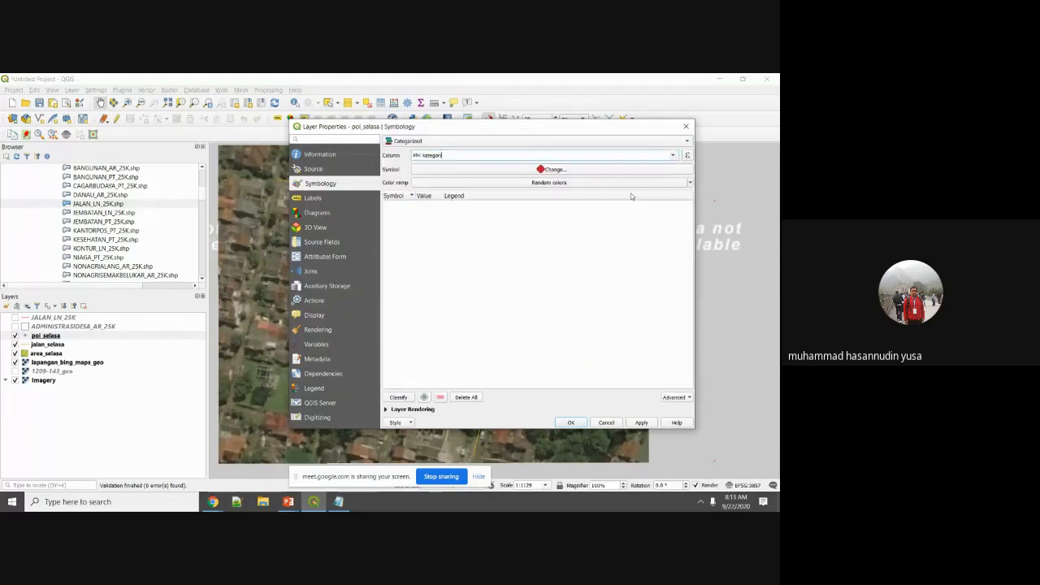
{"action": "left_click", "coordinate": [399, 397]}
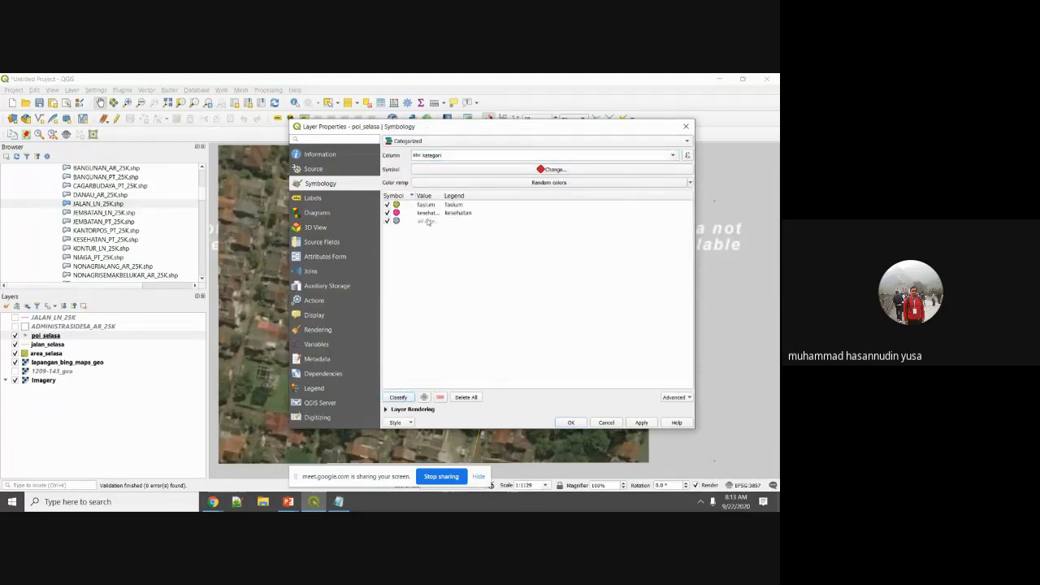
Step: Set the marker colour of the poi_selasa category above kesehatan to orange
{"action": "left_click", "coordinate": [403, 205]}
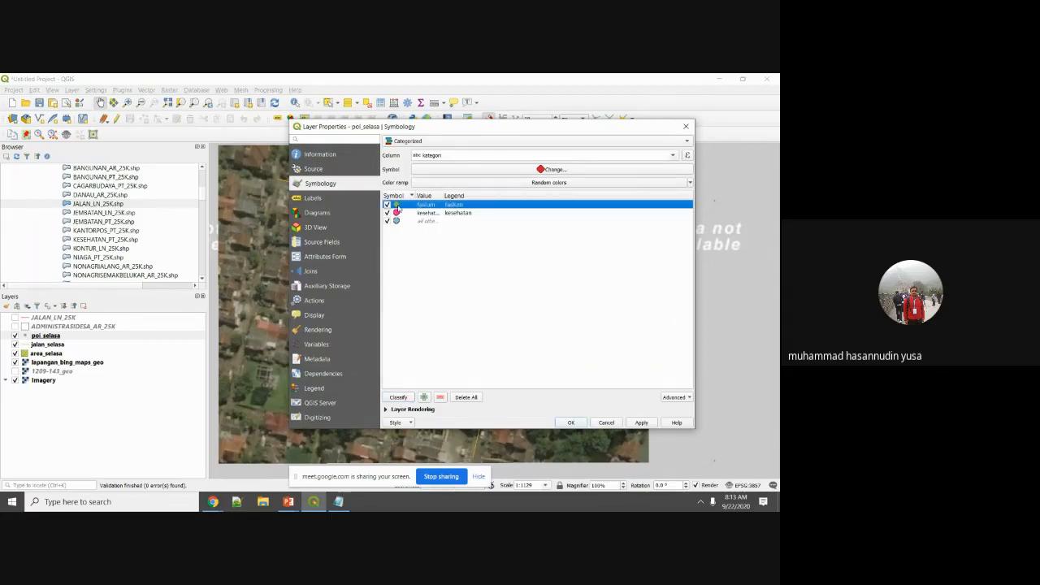
{"action": "double_click", "coordinate": [396, 206]}
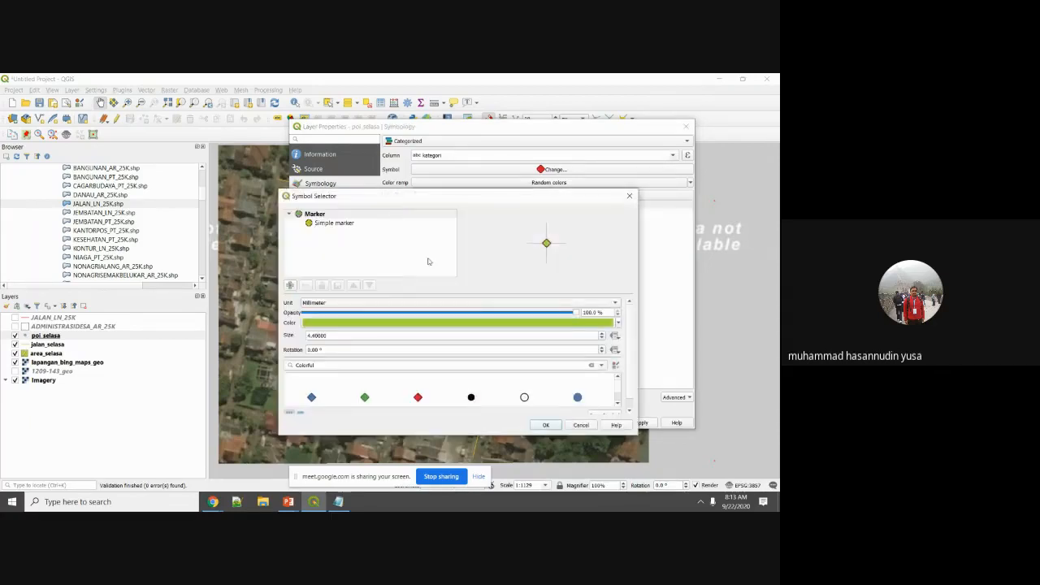
{"action": "left_click", "coordinate": [619, 324]}
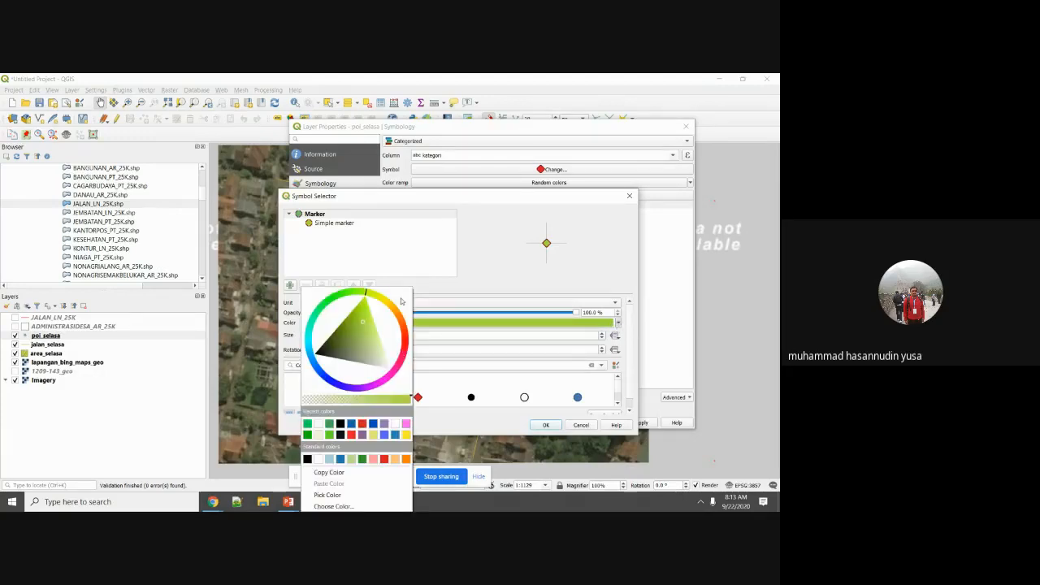
{"action": "left_click_drag", "start_coordinate": [401, 354], "coordinate": [403, 317]}
{"action": "left_click", "coordinate": [391, 326]}
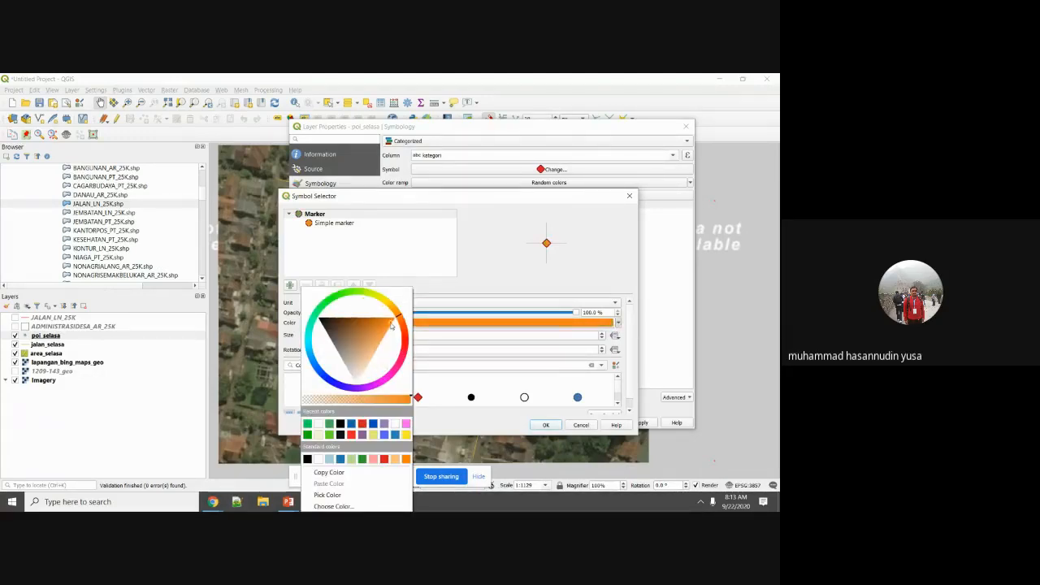
{"action": "left_click", "coordinate": [545, 425]}
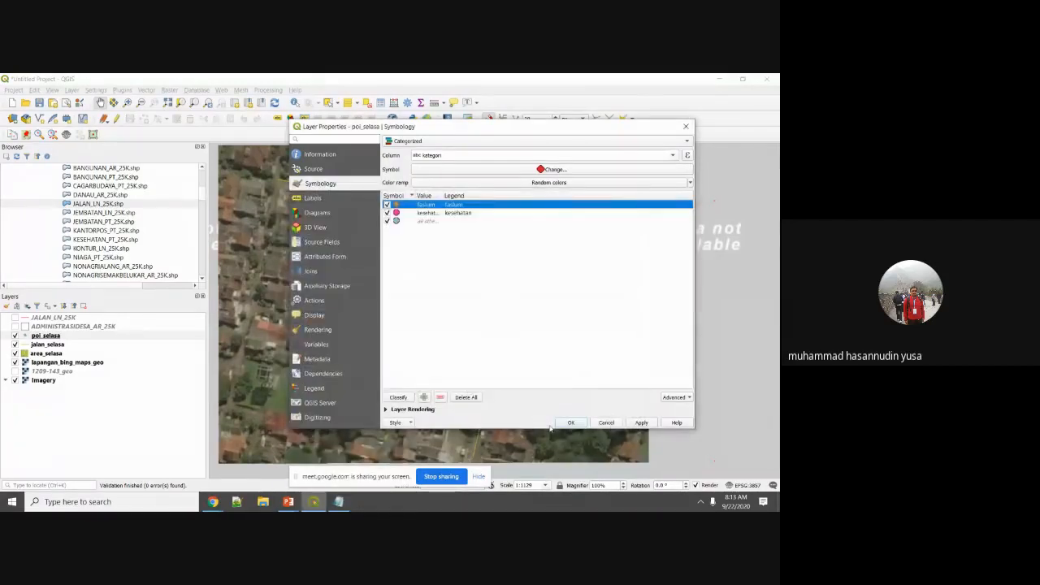
Step: Set the kesehatan category's marker colour to green and apply the poi_selasa symbology
{"action": "double_click", "coordinate": [396, 213]}
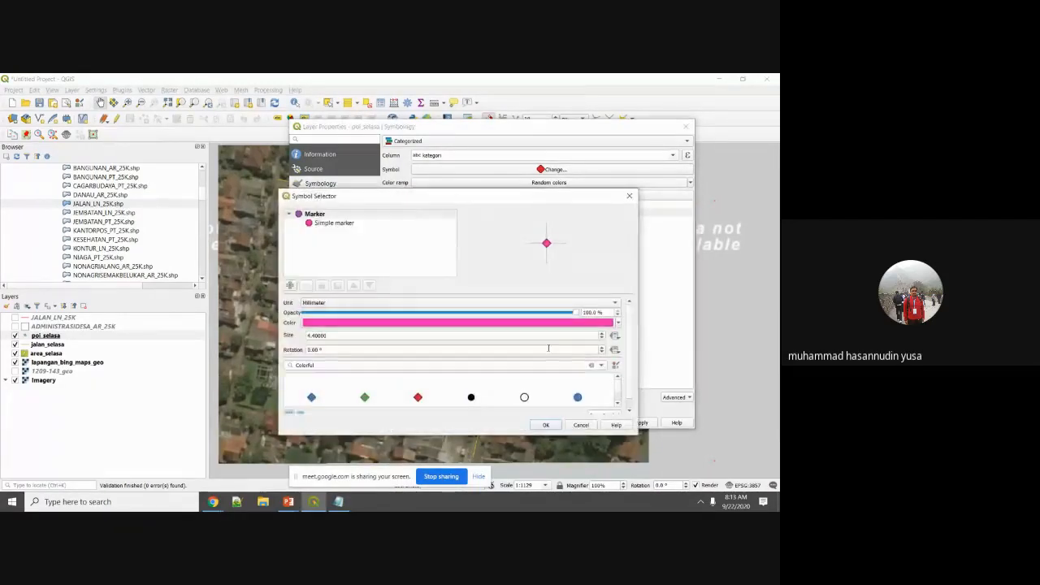
{"action": "left_click", "coordinate": [617, 324]}
{"action": "left_click", "coordinate": [339, 296]}
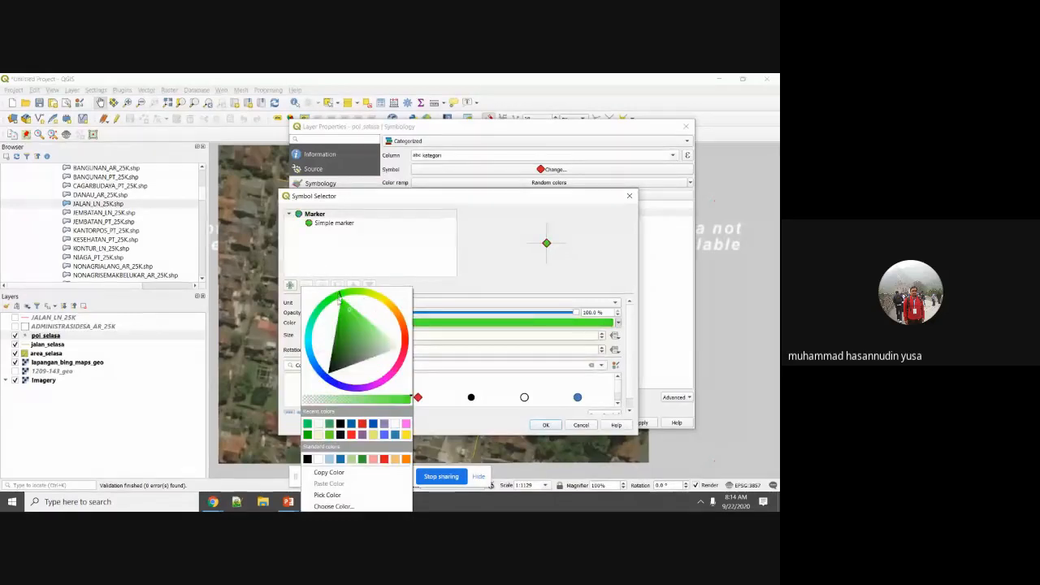
{"action": "left_click", "coordinate": [545, 425]}
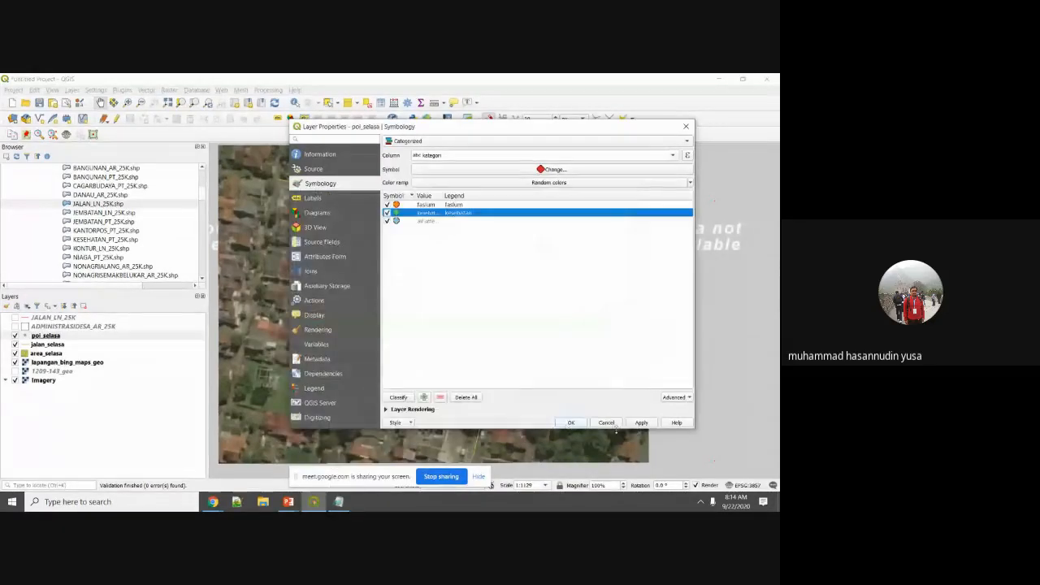
{"action": "left_click", "coordinate": [641, 422]}
{"action": "left_click", "coordinate": [570, 423]}
Step: Hide poi_selasa, jalan_selasa, area_selasa and lapangan_bing_maps_geo, and display the 1209-143_geo map sheet
{"action": "scroll", "coordinate": [492, 295], "scroll_direction": "down", "scroll_amount": 1}
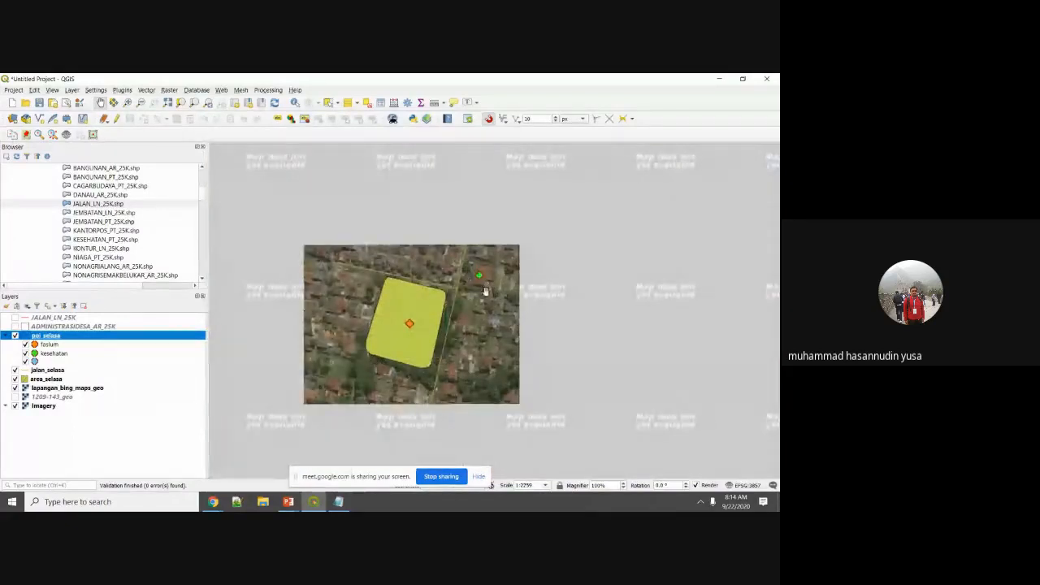
{"action": "scroll", "coordinate": [482, 288], "scroll_direction": "up", "scroll_amount": 1}
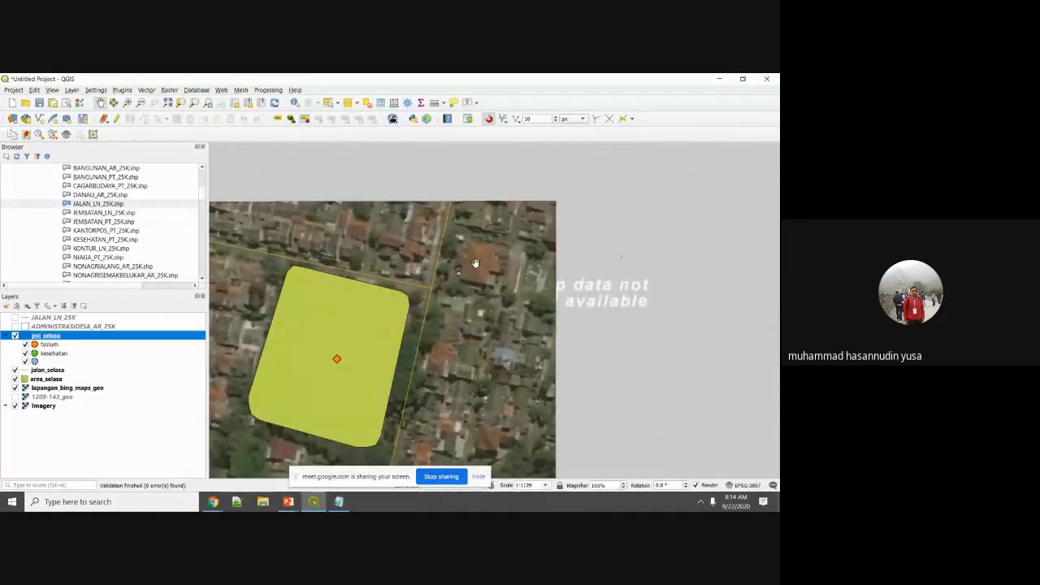
{"action": "scroll", "coordinate": [395, 335], "scroll_direction": "down", "scroll_amount": 2}
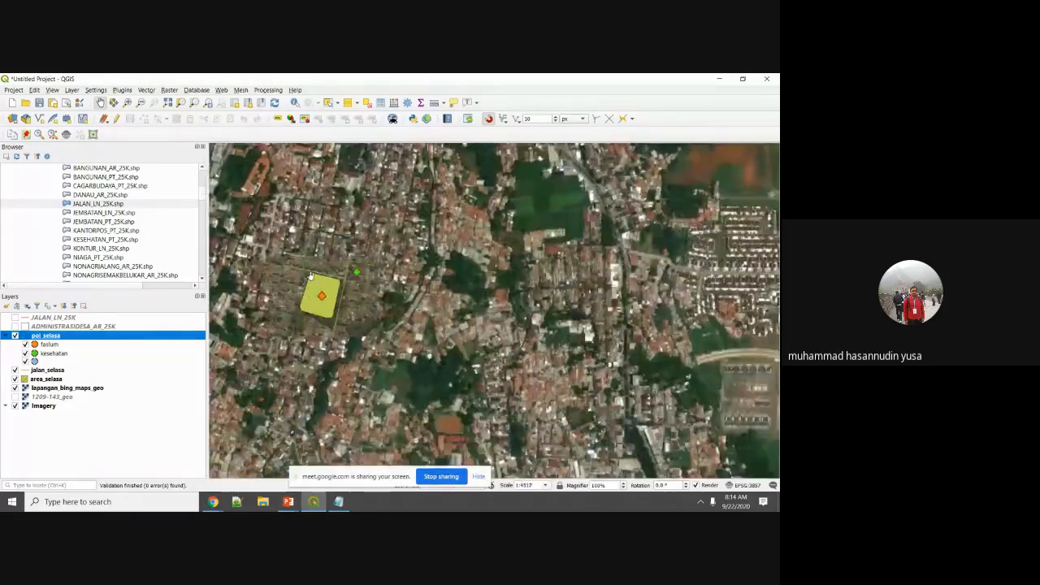
{"action": "scroll", "coordinate": [311, 276], "scroll_direction": "up", "scroll_amount": 1}
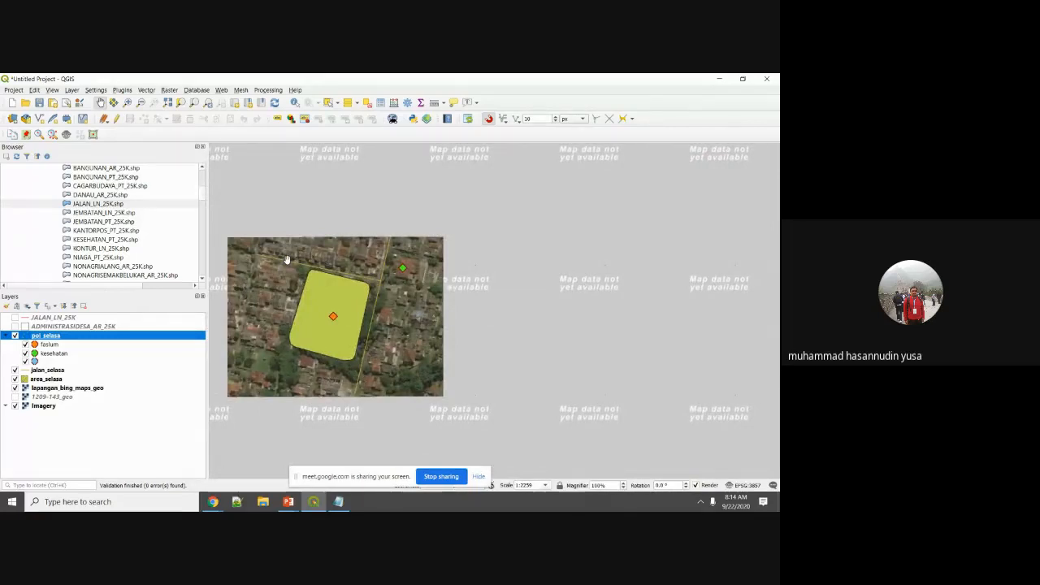
{"action": "left_click", "coordinate": [15, 335]}
{"action": "left_click", "coordinate": [15, 396]}
{"action": "left_click", "coordinate": [15, 387]}
{"action": "left_click", "coordinate": [15, 379]}
{"action": "left_click", "coordinate": [15, 369]}
{"action": "scroll", "coordinate": [428, 377], "scroll_direction": "down", "scroll_amount": 3}
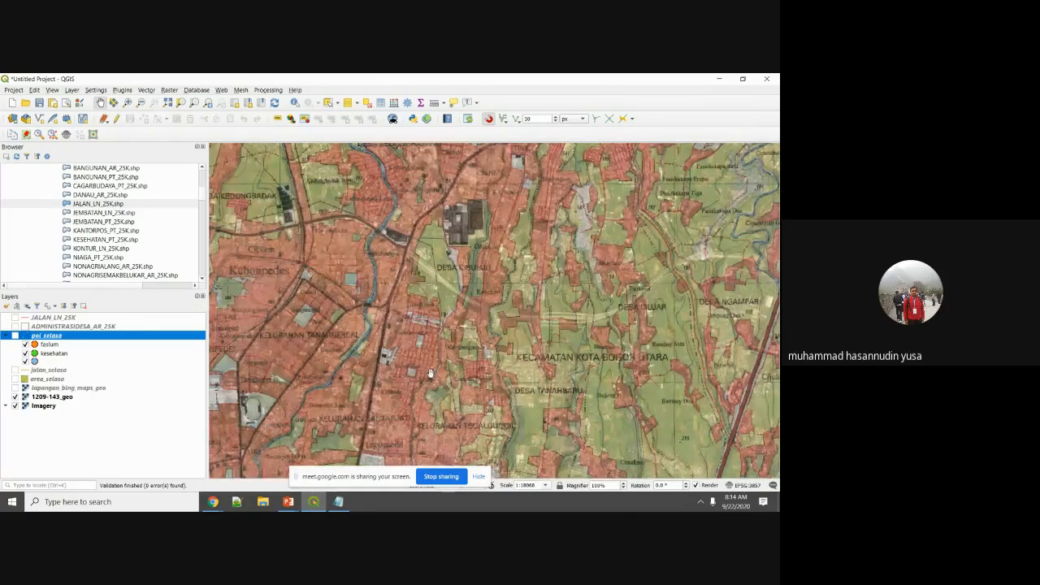
{"action": "scroll", "coordinate": [431, 373], "scroll_direction": "down", "scroll_amount": 3}
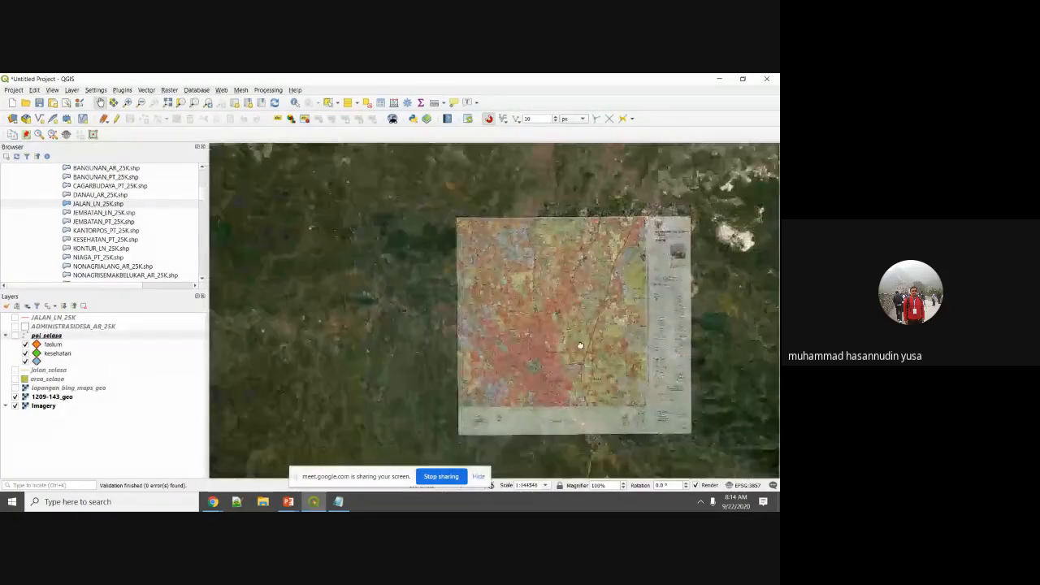
Step: Show poi_selasa, jalan_selasa and area_selasa again over the 1209-143_geo map sheet
{"action": "left_click_drag", "start_coordinate": [581, 346], "coordinate": [449, 304]}
{"action": "left_click", "coordinate": [14, 335]}
{"action": "left_click", "coordinate": [17, 318]}
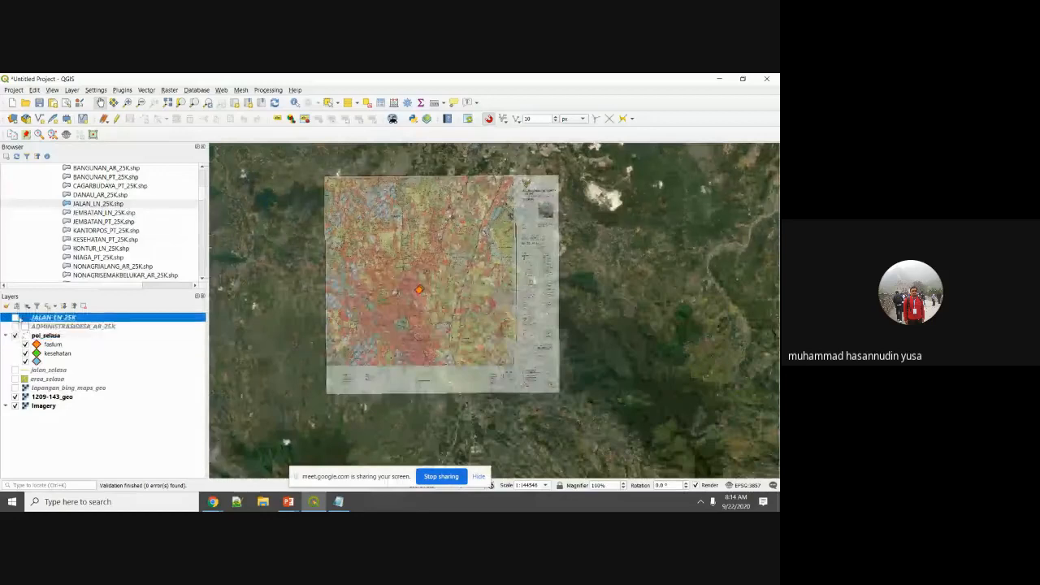
{"action": "left_click", "coordinate": [16, 370]}
{"action": "left_click", "coordinate": [15, 378]}
{"action": "scroll", "coordinate": [392, 336], "scroll_direction": "up", "scroll_amount": 3}
{"action": "left_click_drag", "start_coordinate": [446, 268], "coordinate": [452, 309]}
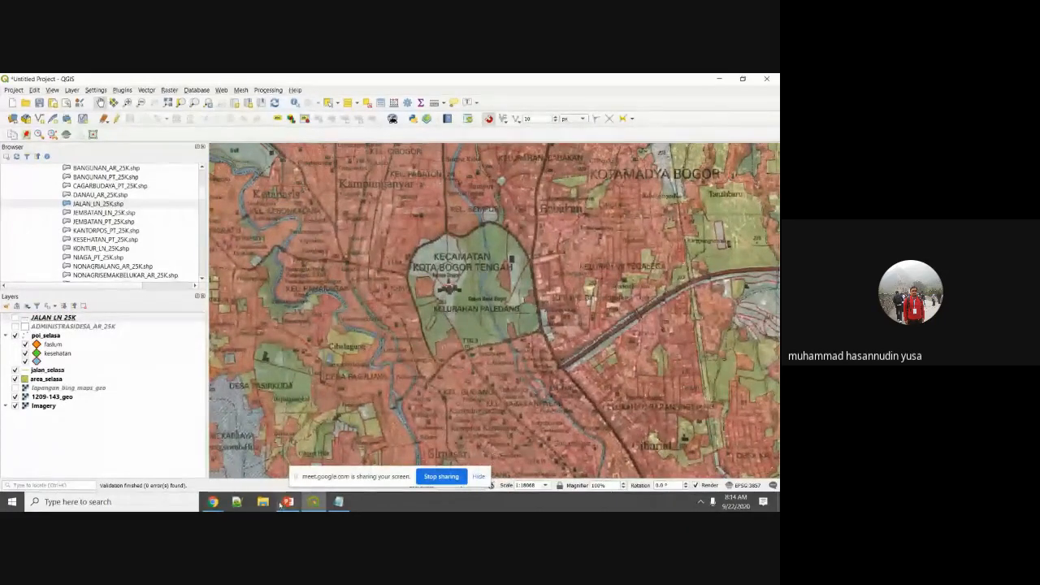
Step: Switch to the PowerPoint slide show and advance to the LKP assignment slide
{"action": "mouse_move", "coordinate": [288, 502]}
{"action": "left_click", "coordinate": [324, 465]}
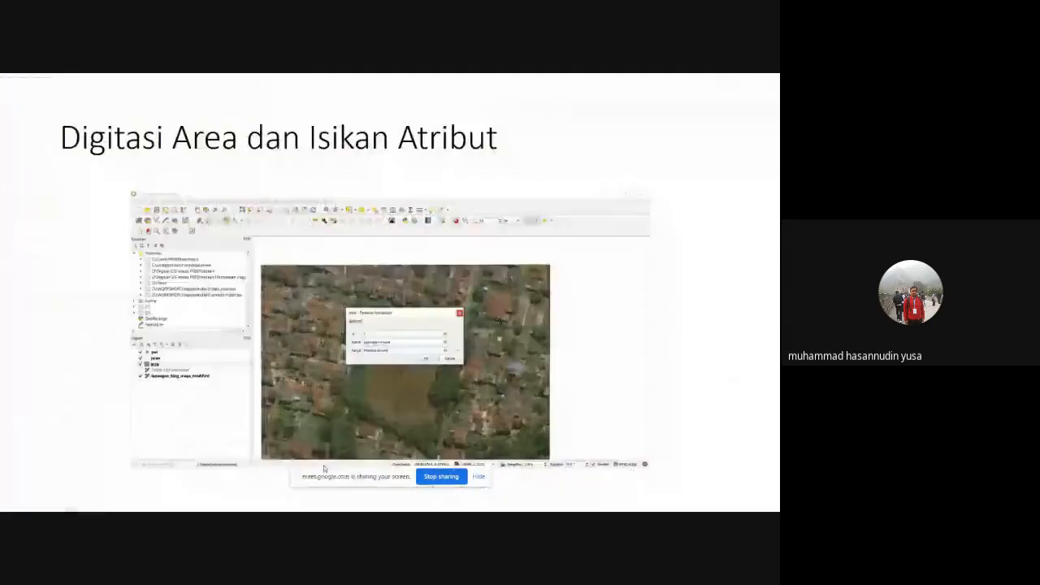
{"action": "left_click", "coordinate": [450, 371]}
{"action": "left_click", "coordinate": [450, 371]}
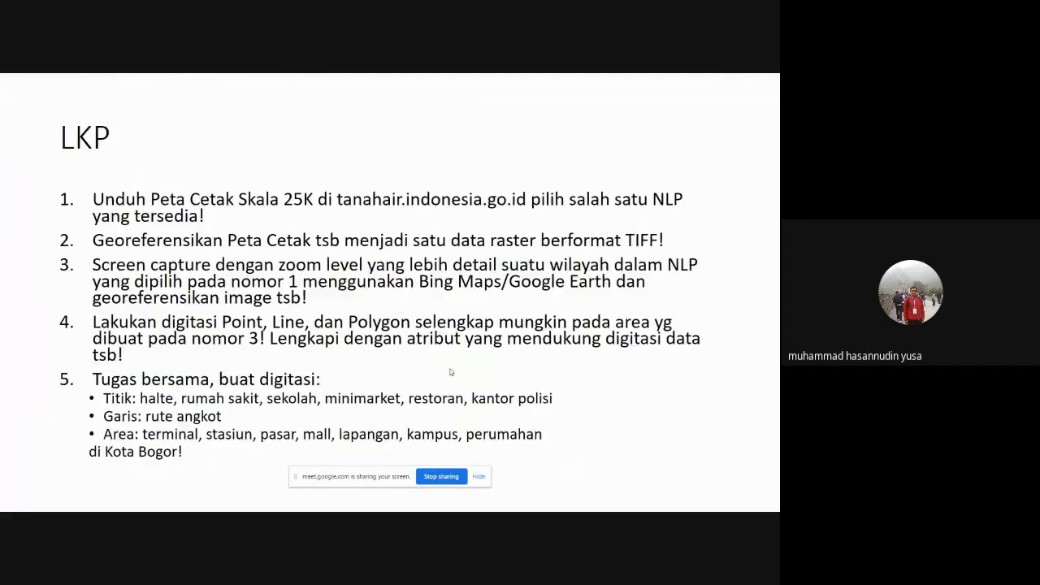